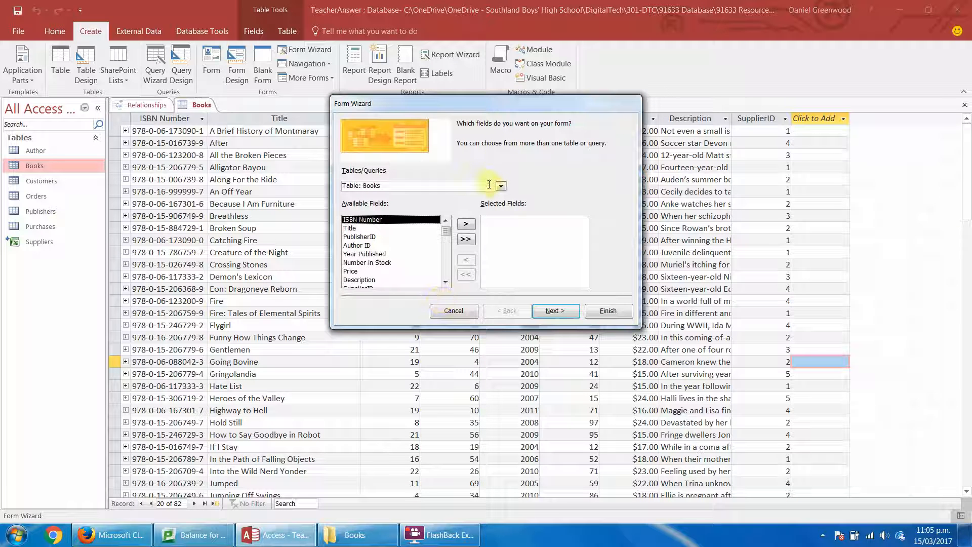
Create a form titled Publishers with the Form Wizard, including all fields of the Publishers table.
{"action": "left_click", "coordinate": [500, 187]}
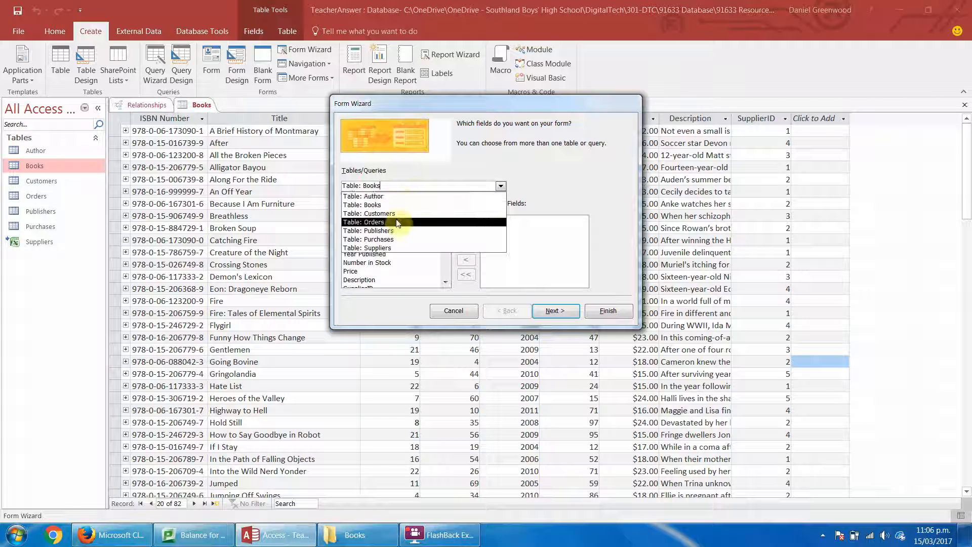
{"action": "left_click", "coordinate": [385, 230]}
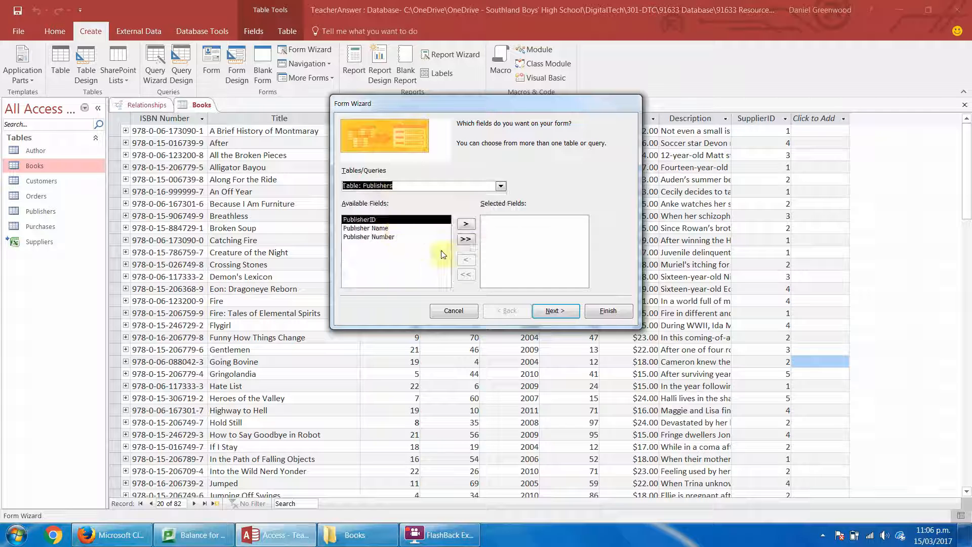
{"action": "left_click", "coordinate": [467, 239]}
{"action": "left_click", "coordinate": [554, 311]}
{"action": "left_click", "coordinate": [553, 311]}
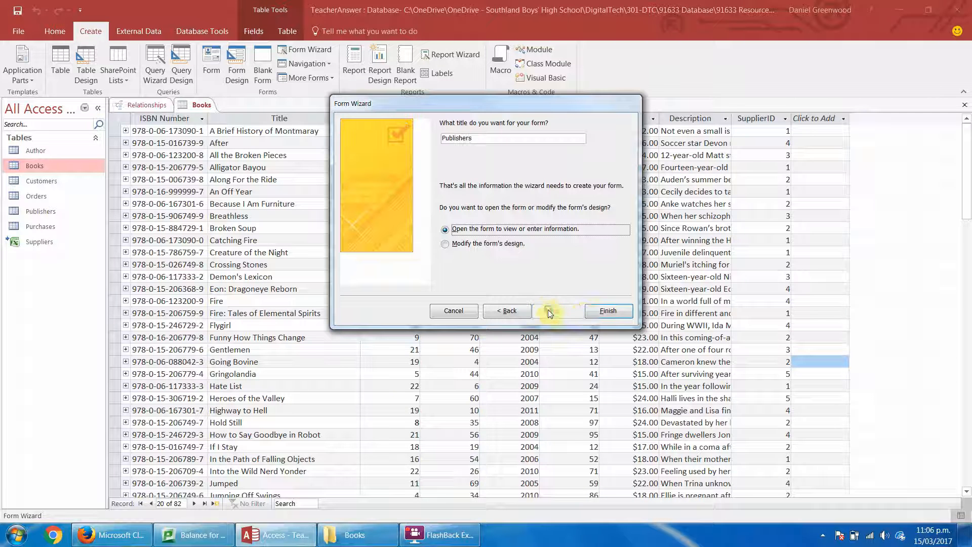
{"action": "left_click", "coordinate": [586, 312]}
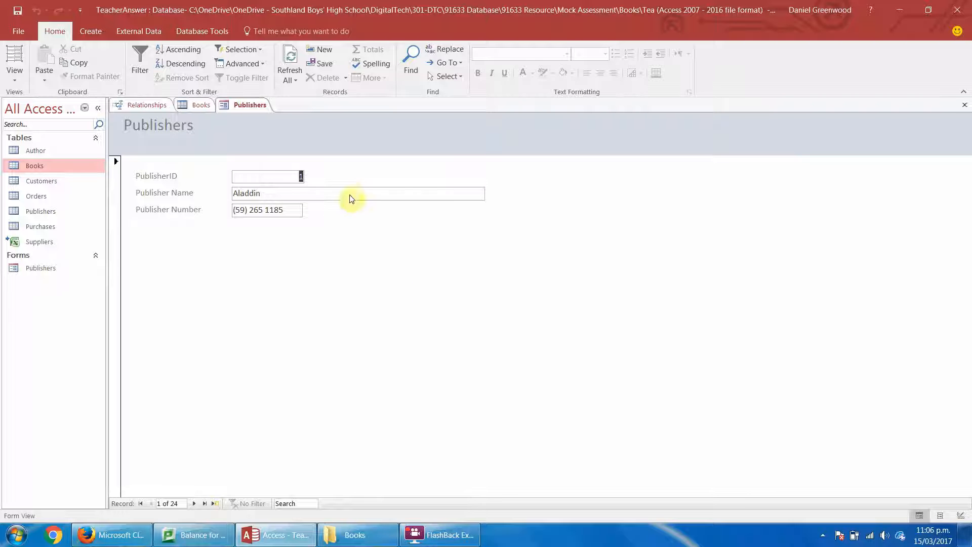
Switch the Publishers form to Design View and narrow the Publisher Name text box to end at about 9 on the ruler.
{"action": "left_click", "coordinate": [14, 75]}
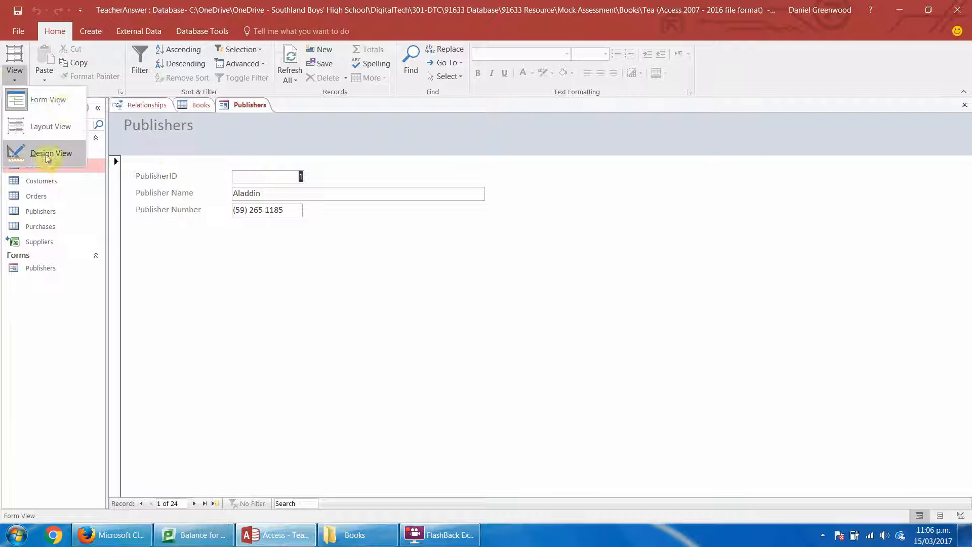
{"action": "left_click", "coordinate": [40, 154]}
{"action": "left_click", "coordinate": [344, 230]}
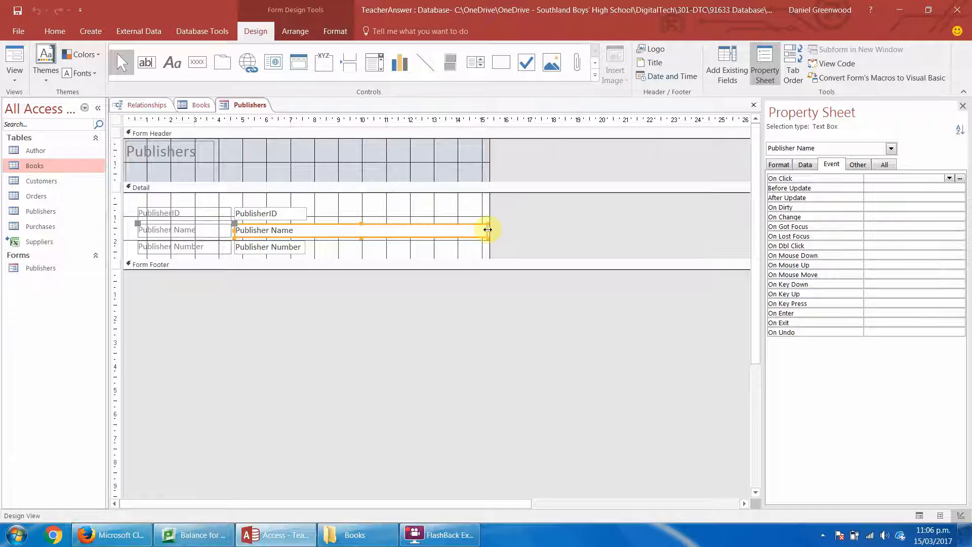
{"action": "left_click_drag", "start_coordinate": [488, 229], "coordinate": [338, 244]}
{"action": "left_click", "coordinate": [456, 235]}
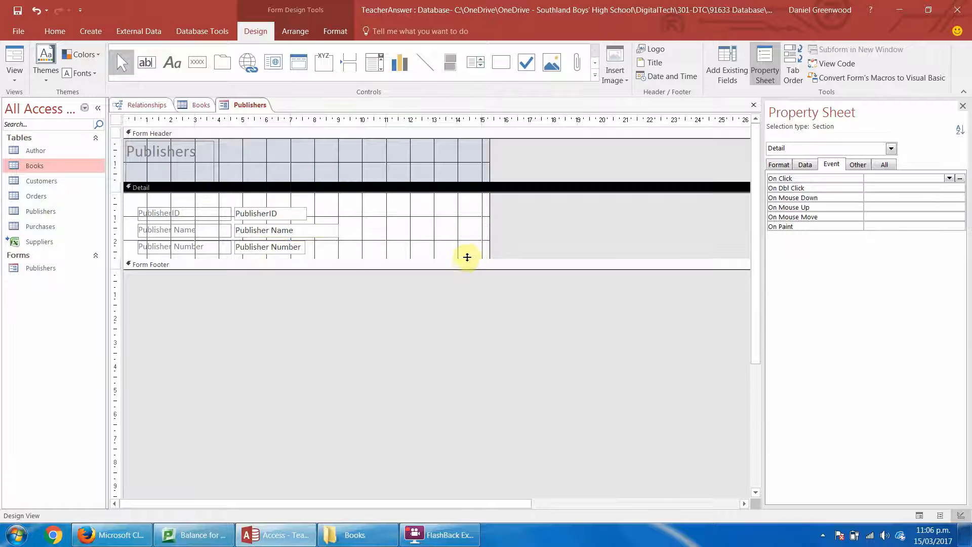
Enlarge the Detail section and shift all publisher fields and labels down to leave room above them.
{"action": "left_click_drag", "start_coordinate": [467, 265], "coordinate": [453, 291]}
{"action": "left_click_drag", "start_coordinate": [413, 205], "coordinate": [128, 287]}
{"action": "key", "text": "Down"}
{"action": "key", "text": "Down"}
{"action": "key", "text": "Down"}
{"action": "key", "text": "Down"}
{"action": "key", "text": "Down"}
{"action": "key", "text": "Down"}
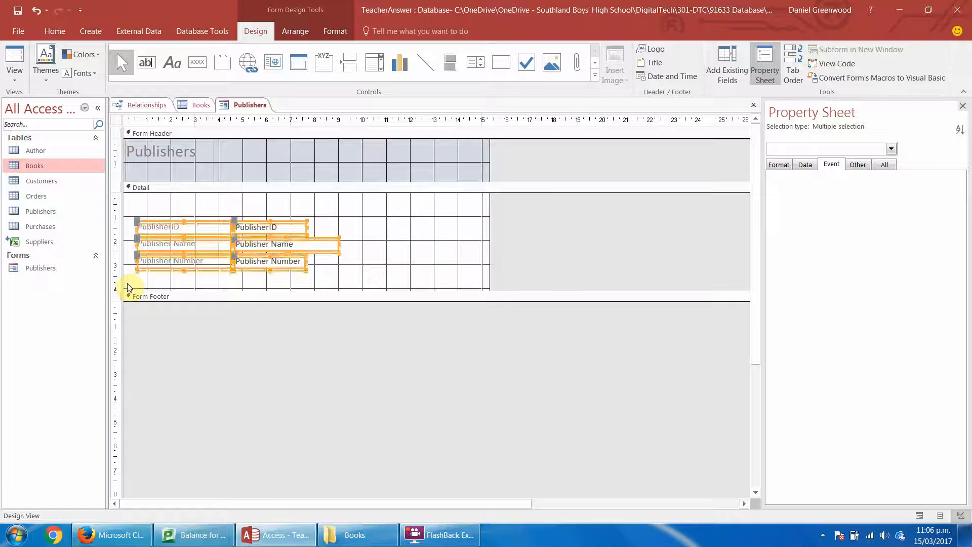
{"action": "left_click", "coordinate": [165, 212]}
Place a command button above PublisherID with the Record Operations action Add New Record.
{"action": "left_click", "coordinate": [197, 62]}
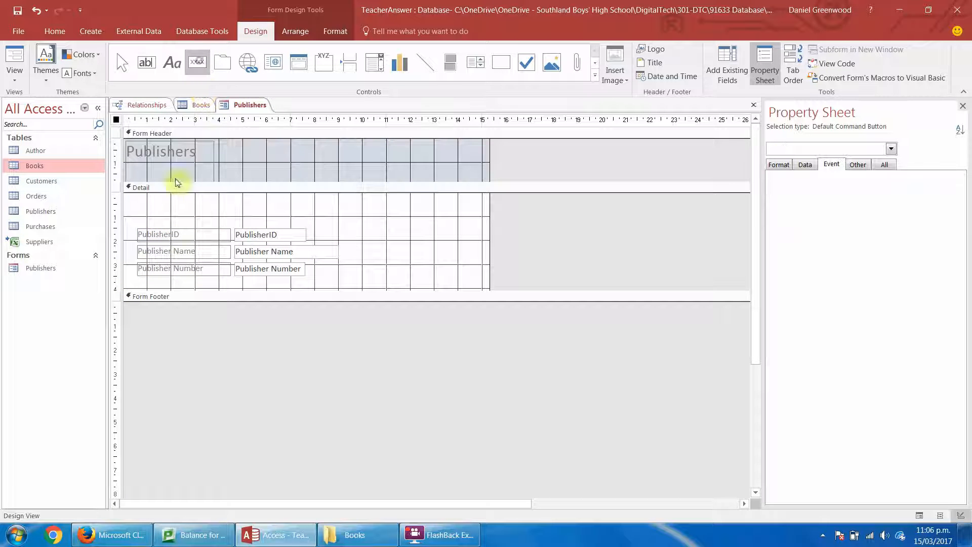
{"action": "left_click", "coordinate": [146, 212]}
{"action": "left_click", "coordinate": [455, 204]}
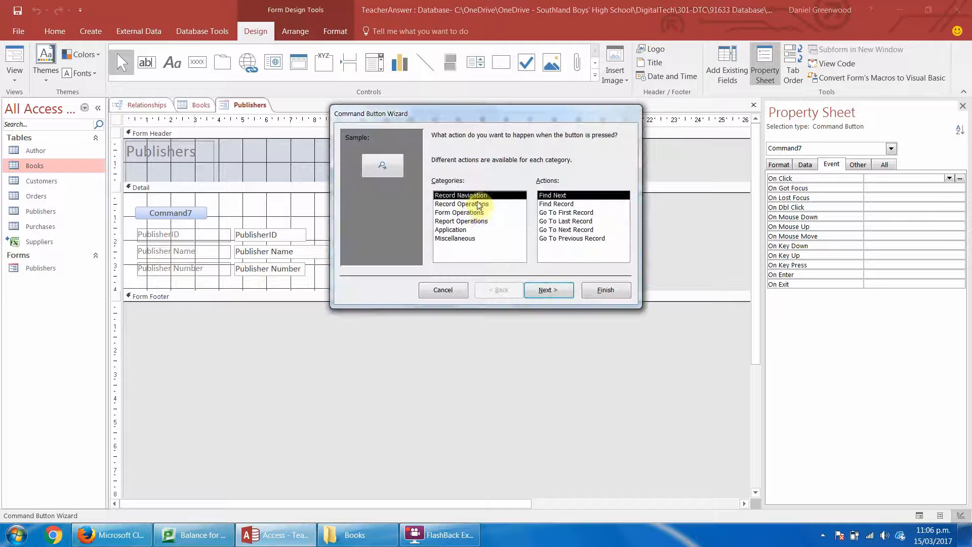
{"action": "left_click", "coordinate": [549, 290]}
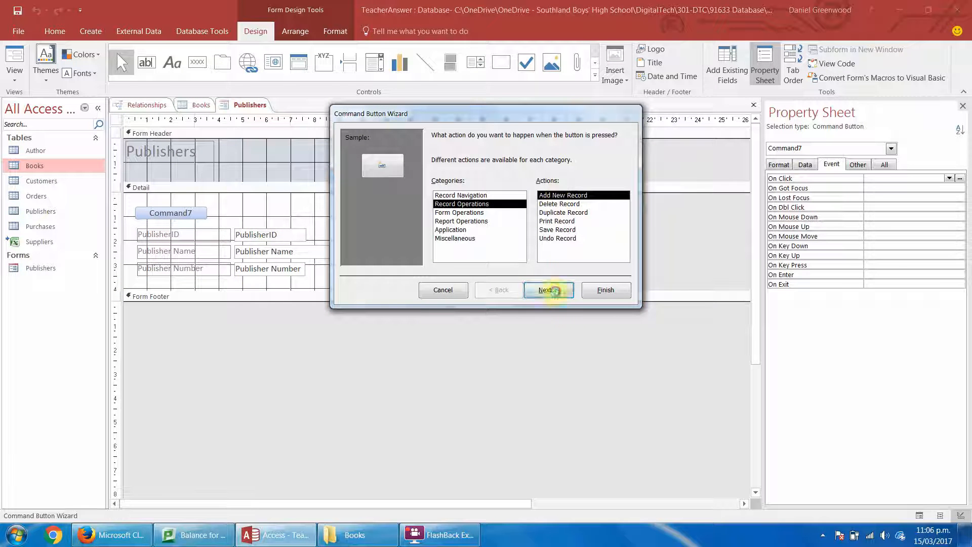
Give the command button the text Add Publisher instead of a picture and name it addPublisher.
{"action": "left_click", "coordinate": [435, 187]}
{"action": "left_click", "coordinate": [522, 185]}
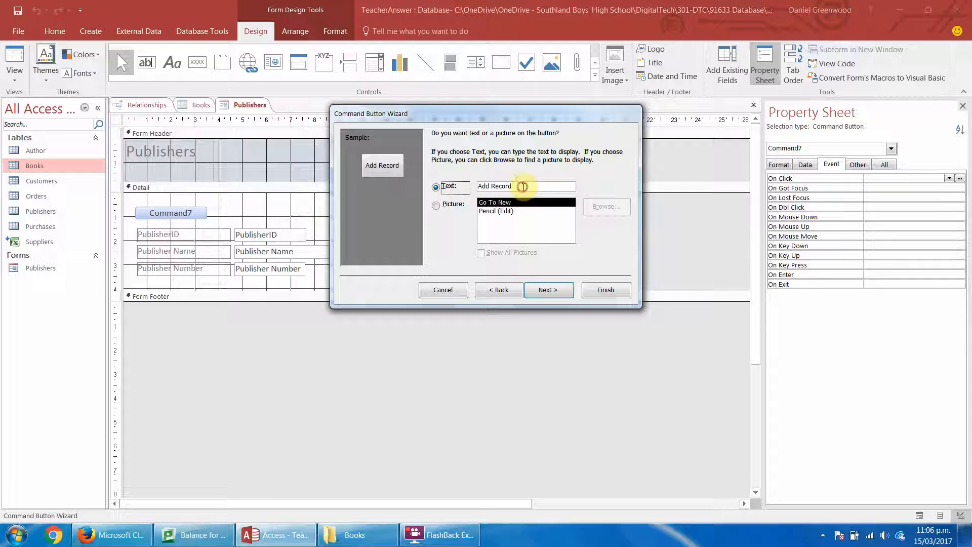
{"action": "key", "text": "BackSpace"}
{"action": "key", "text": "BackSpace"}
{"action": "key", "text": "BackSpace"}
{"action": "key", "text": "BackSpace"}
{"action": "key", "text": "BackSpace"}
{"action": "key", "text": "BackSpace"}
{"action": "key", "text": "BackSpace"}
{"action": "key", "text": "BackSpace"}
{"action": "key", "text": "BackSpace"}
{"action": "key", "text": "BackSpace"}
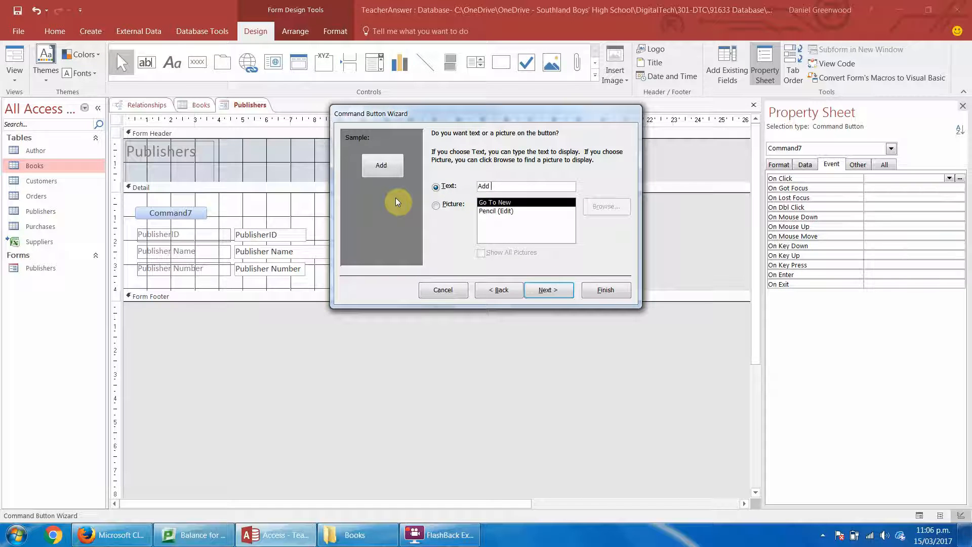
{"action": "type", "text": "Add Publisher"}
{"action": "key", "text": "Return"}
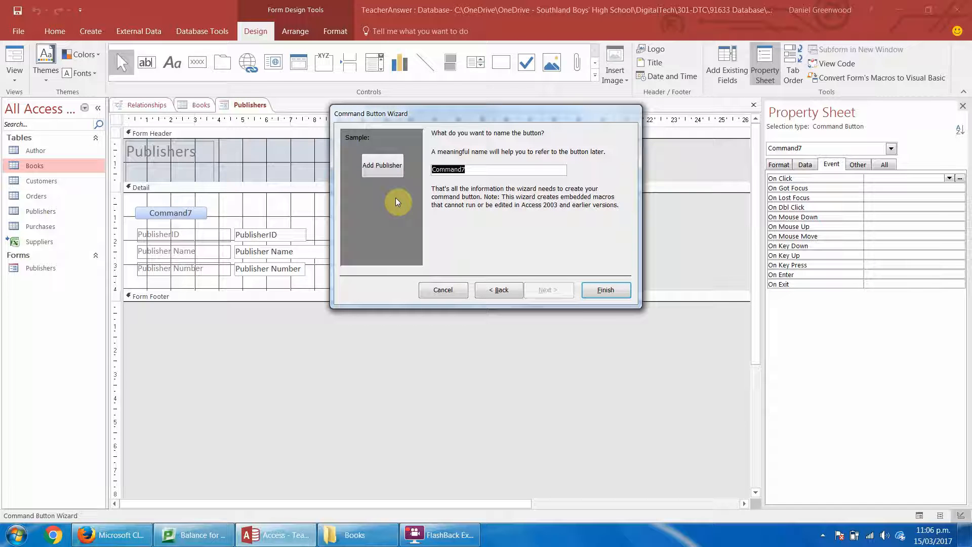
{"action": "type", "text": "addPublisher"}
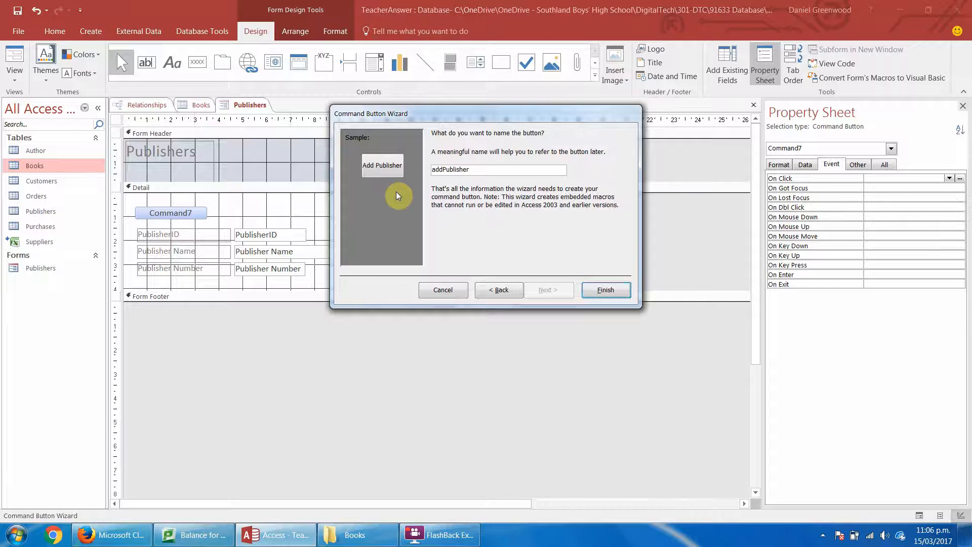
{"action": "key", "text": "Return"}
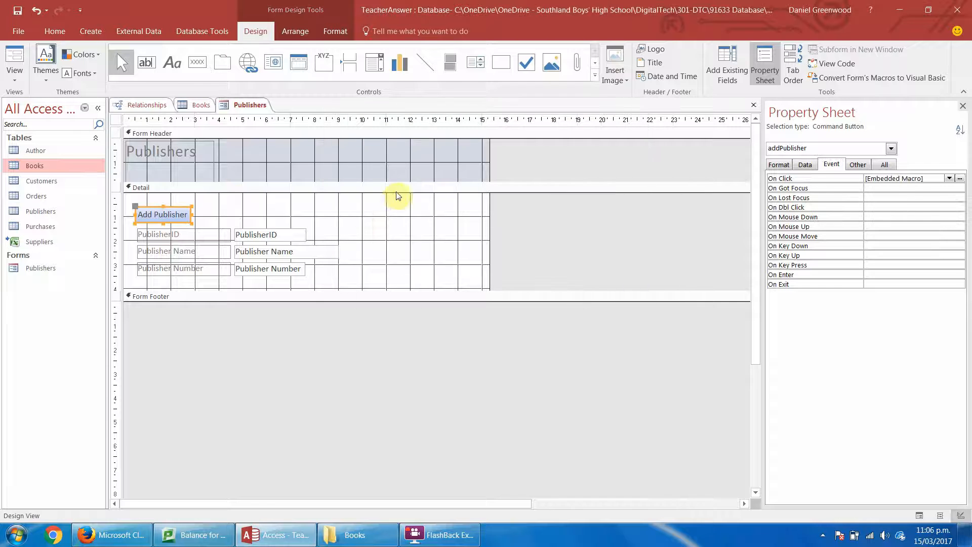
Close the Publishers form and save its design changes.
{"action": "left_click", "coordinate": [256, 213]}
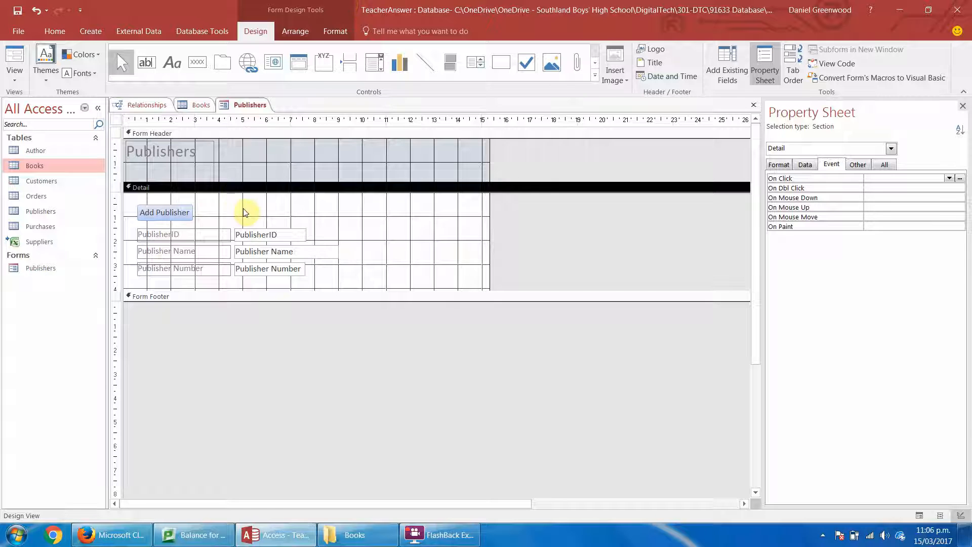
{"action": "right_click", "coordinate": [248, 109]}
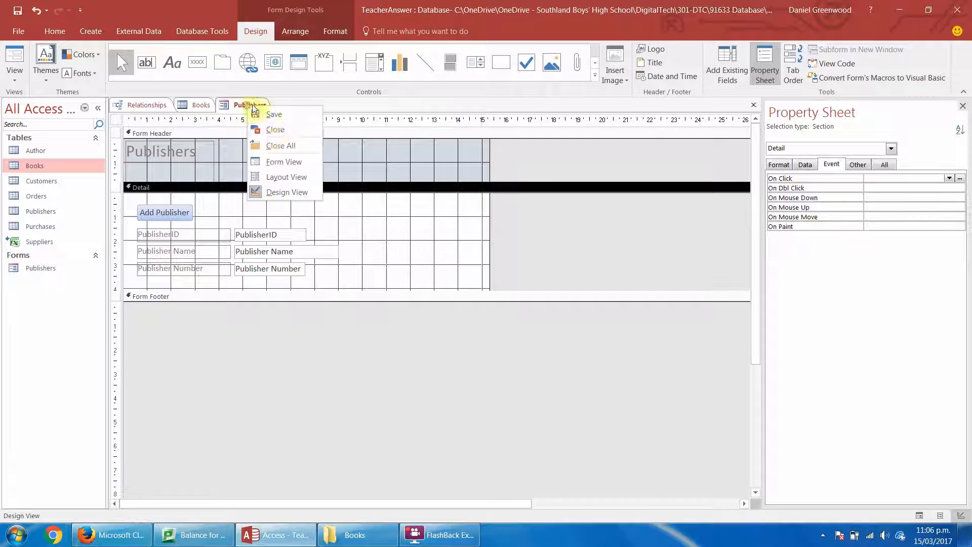
{"action": "left_click", "coordinate": [273, 133]}
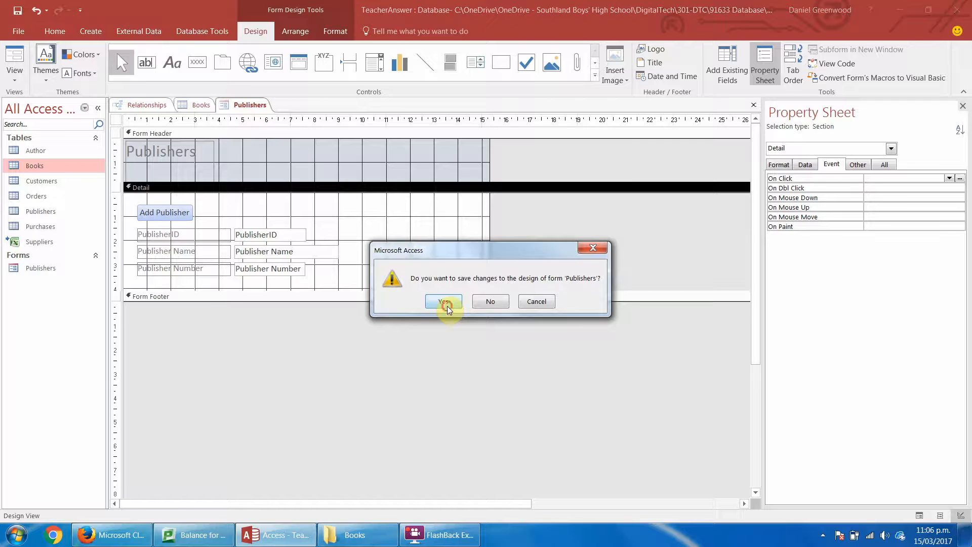
{"action": "left_click", "coordinate": [445, 302]}
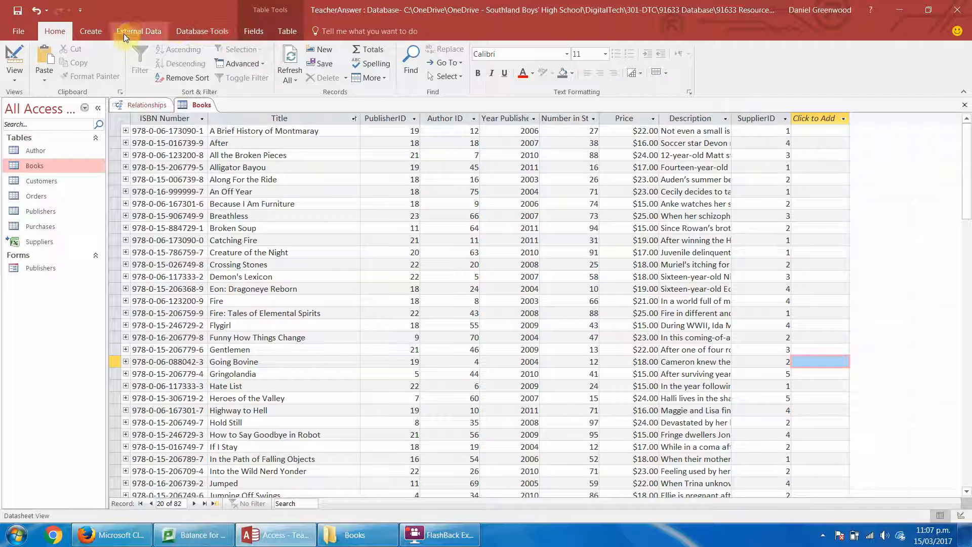
Create a form titled Author with the Form Wizard, including all fields of the Author table.
{"action": "left_click", "coordinate": [95, 31]}
{"action": "left_click", "coordinate": [307, 49]}
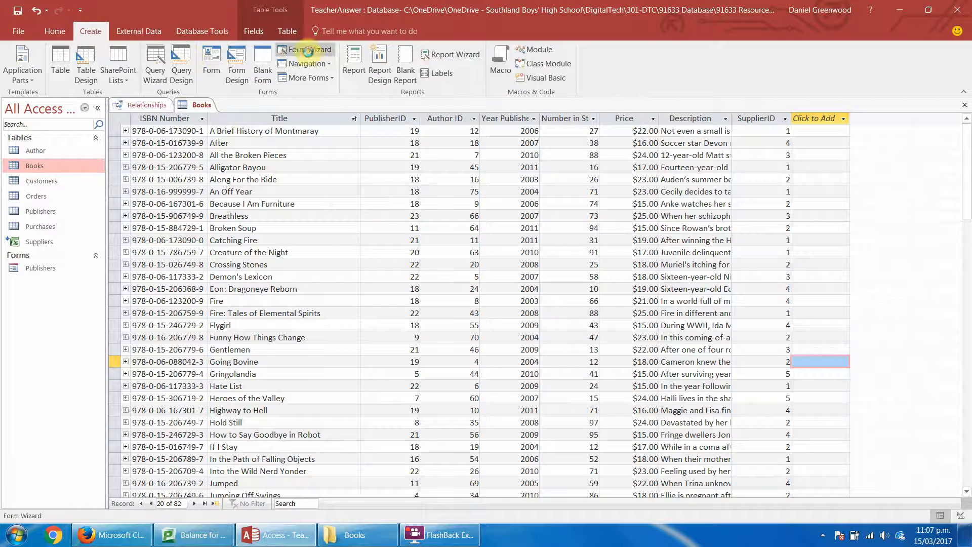
{"action": "left_click", "coordinate": [501, 186]}
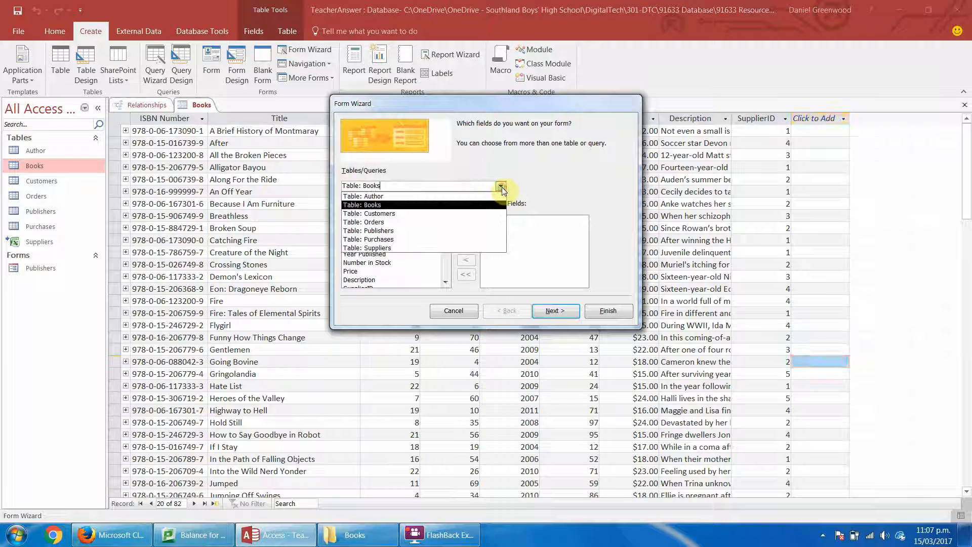
{"action": "left_click", "coordinate": [482, 195]}
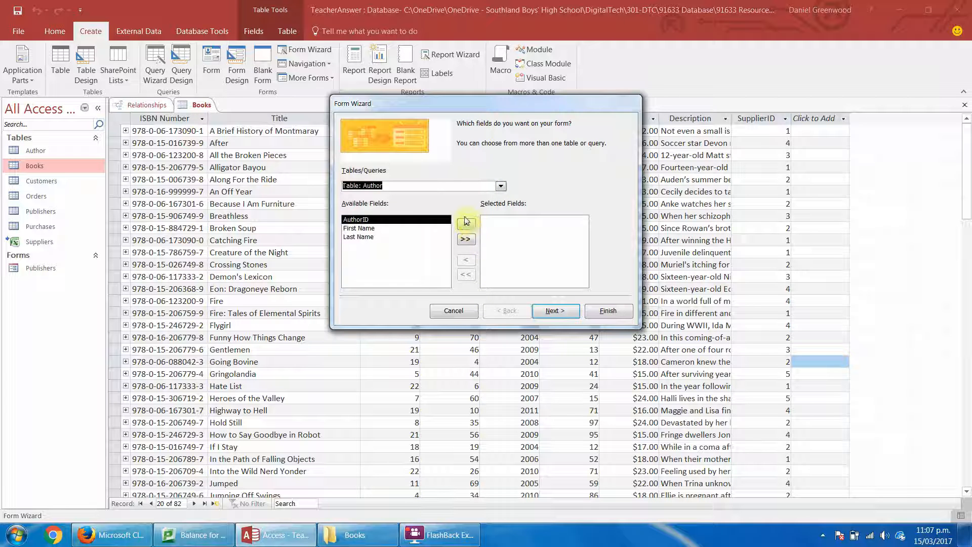
{"action": "left_click", "coordinate": [466, 239]}
{"action": "left_click", "coordinate": [569, 310]}
{"action": "left_click", "coordinate": [560, 311]}
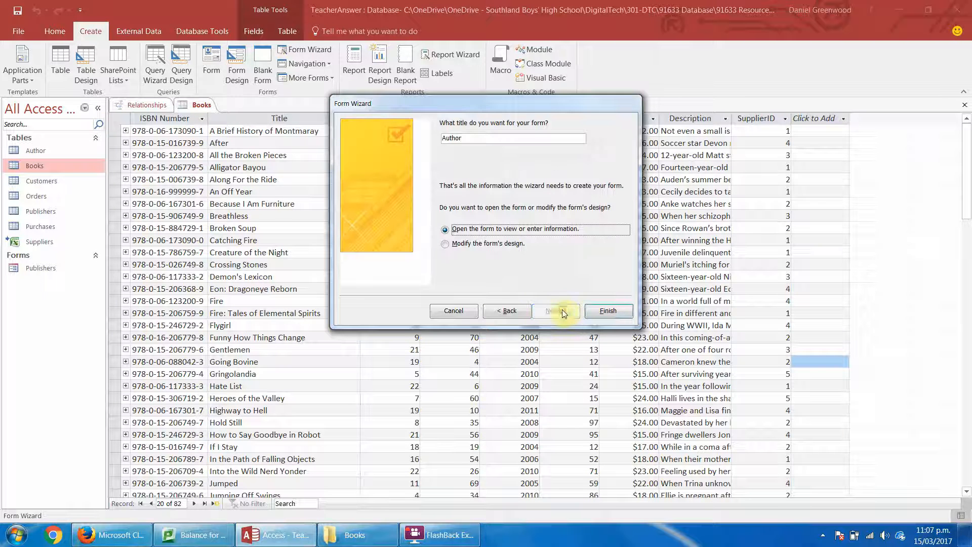
{"action": "left_click", "coordinate": [602, 311]}
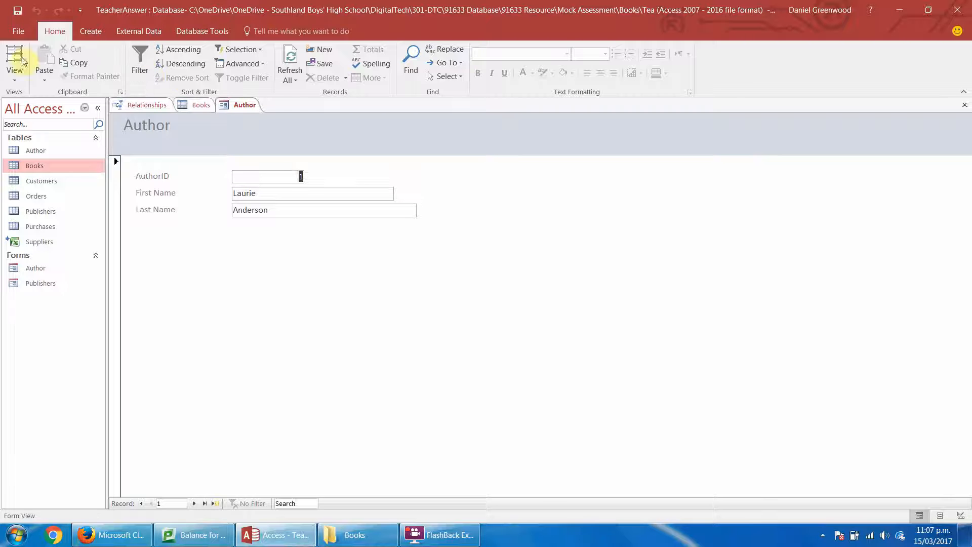
Switch the Author form to Design View, enlarge the Detail section and shift all author fields and labels down.
{"action": "left_click", "coordinate": [14, 75]}
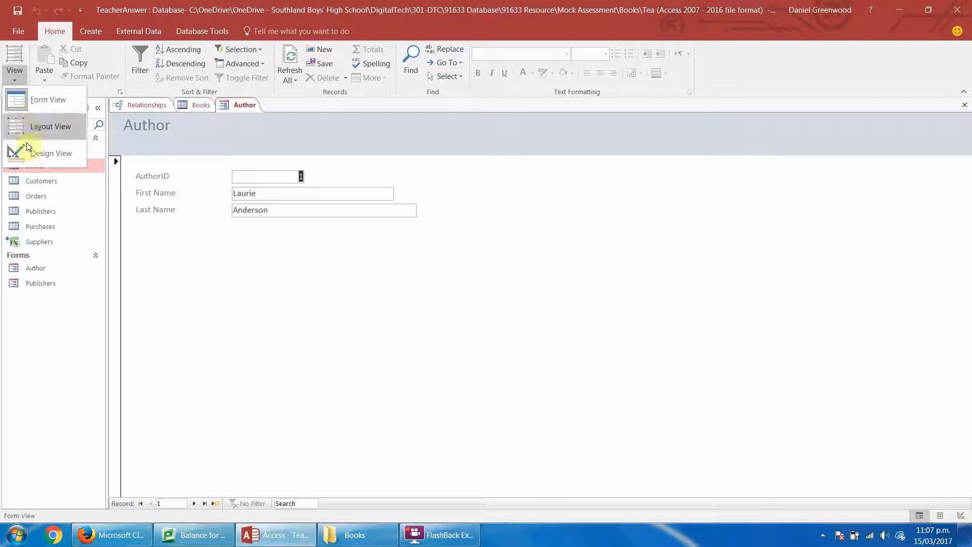
{"action": "left_click", "coordinate": [20, 150]}
{"action": "left_click_drag", "start_coordinate": [381, 263], "coordinate": [155, 204]}
{"action": "key", "text": "Down"}
{"action": "key", "text": "Down"}
{"action": "key", "text": "Down"}
{"action": "key", "text": "Down"}
{"action": "key", "text": "Down"}
{"action": "key", "text": "Down"}
{"action": "key", "text": "Down"}
{"action": "key", "text": "Down"}
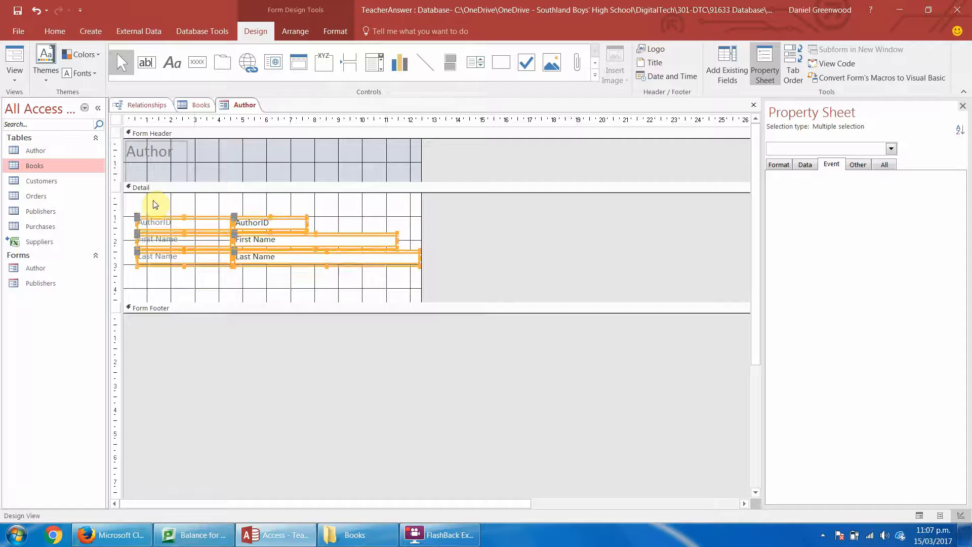
{"action": "left_click", "coordinate": [339, 228]}
Narrow the First Name and Last Name text boxes to end together at about 9 on the ruler.
{"action": "left_click", "coordinate": [411, 264]}
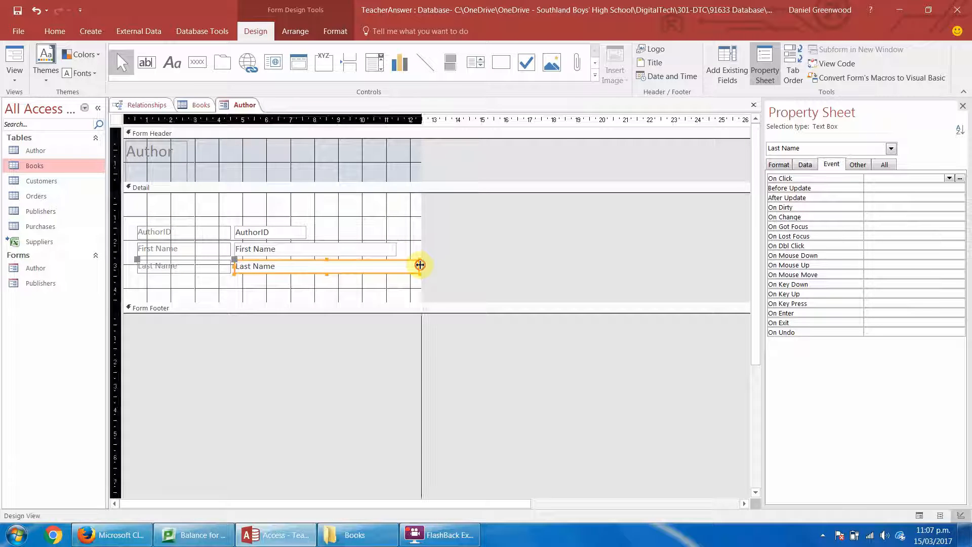
{"action": "left_click_drag", "start_coordinate": [419, 266], "coordinate": [381, 286]}
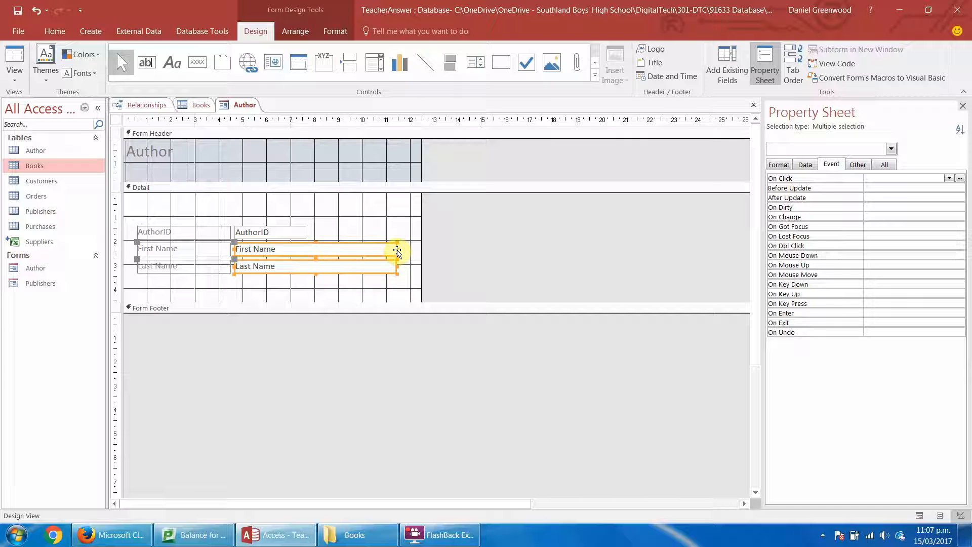
{"action": "left_click_drag", "start_coordinate": [396, 252], "coordinate": [340, 255]}
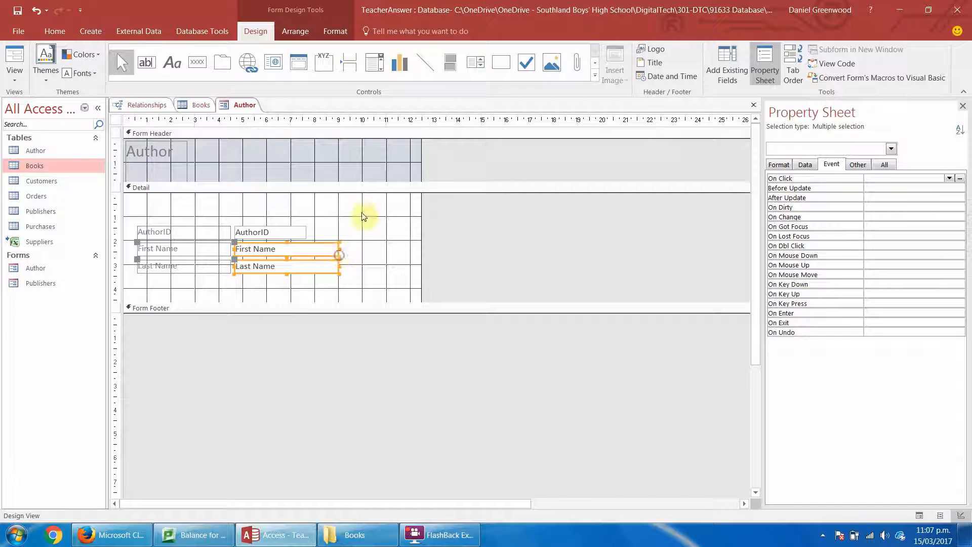
{"action": "left_click", "coordinate": [363, 217]}
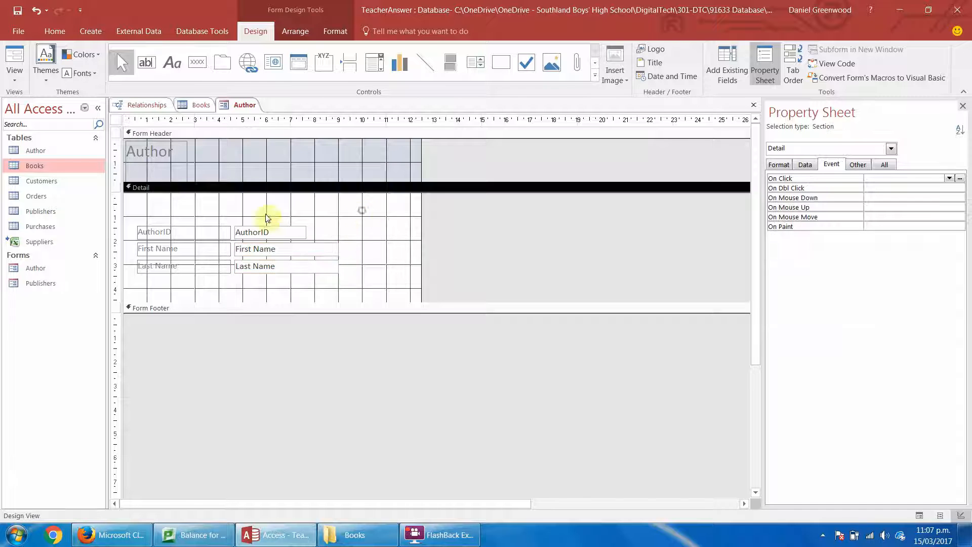
Place a command button above AuthorID with the Record Operations action Add New Record.
{"action": "left_click", "coordinate": [196, 63]}
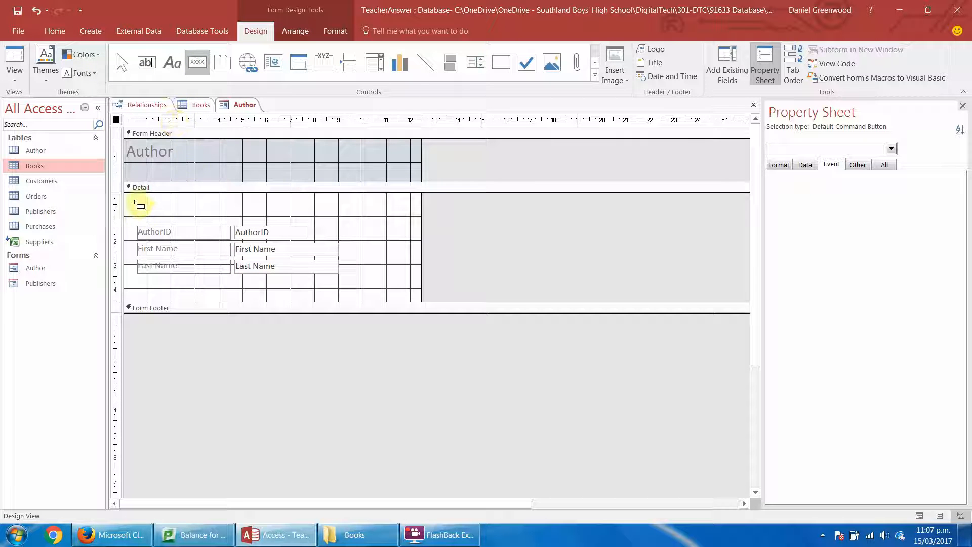
{"action": "left_click_drag", "start_coordinate": [137, 202], "coordinate": [192, 216]}
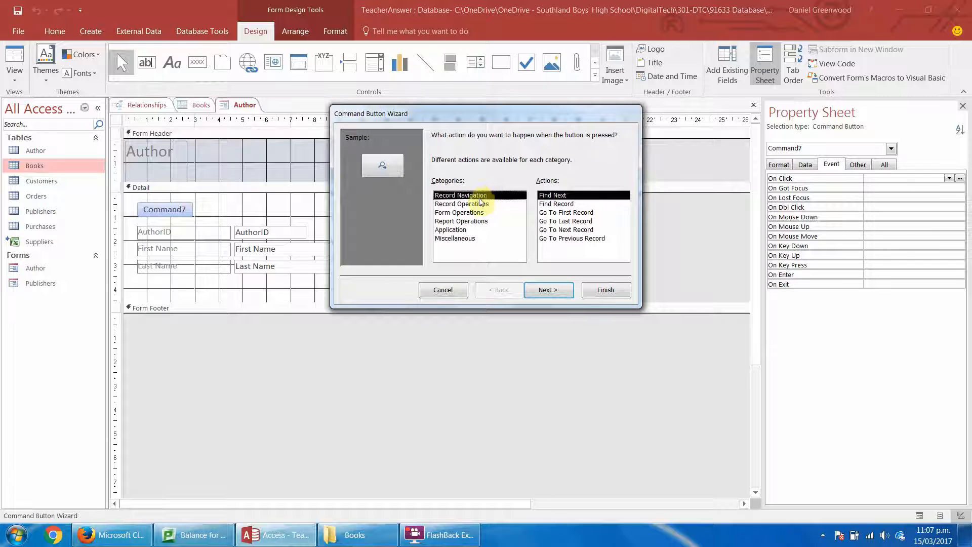
{"action": "left_click", "coordinate": [485, 204]}
{"action": "left_click", "coordinate": [552, 292]}
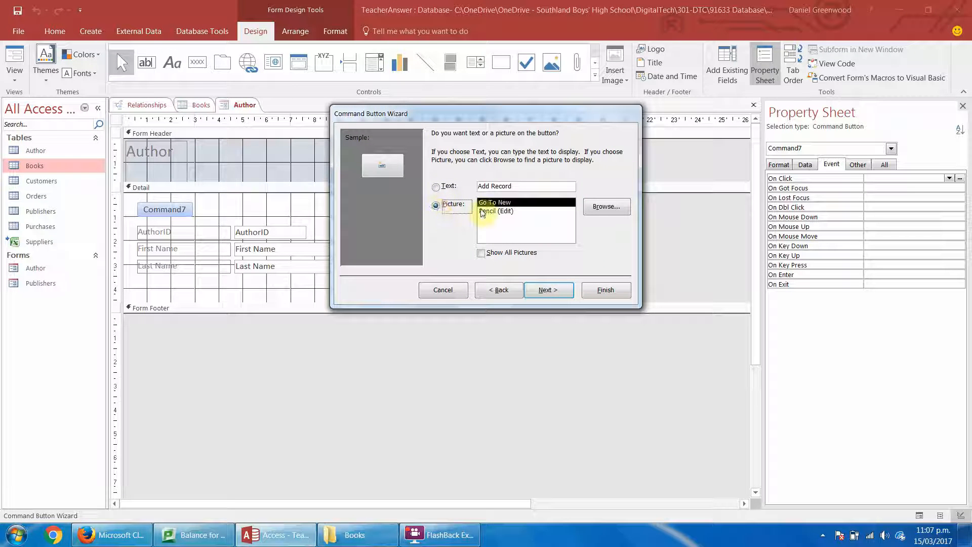
Give the new command button the text Add Author and the name addAuthor, and close the Author form.
{"action": "left_click", "coordinate": [491, 211]}
{"action": "left_click", "coordinate": [436, 187]}
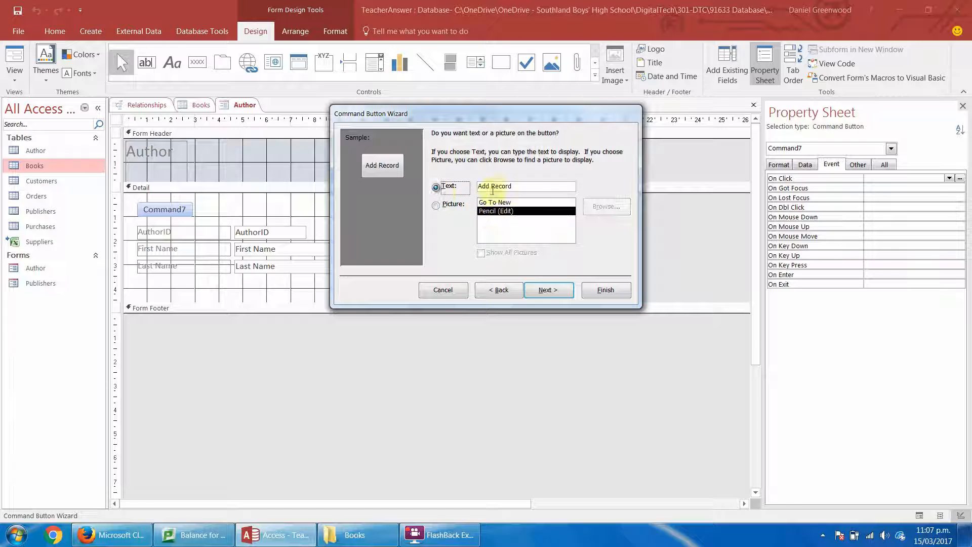
{"action": "left_click", "coordinate": [517, 186]}
{"action": "double_click", "coordinate": [494, 187]}
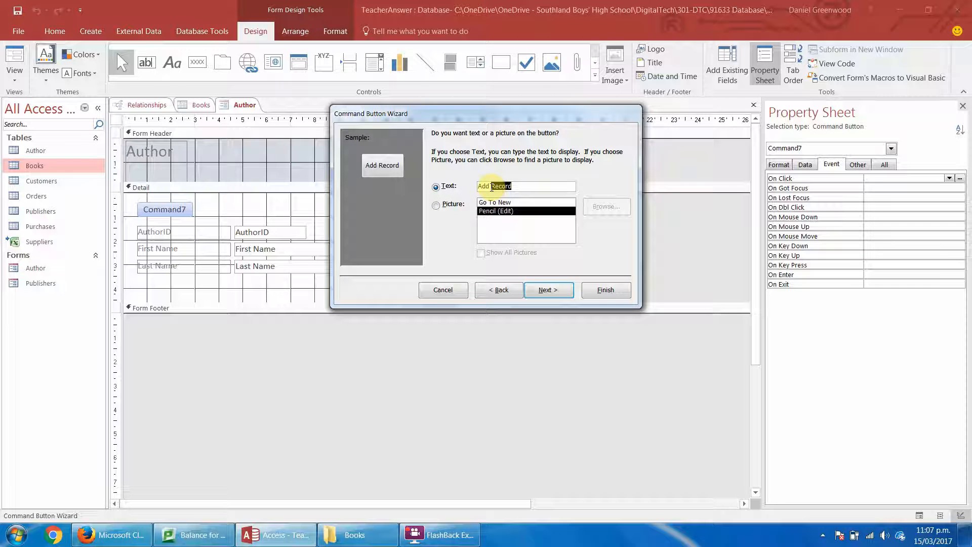
{"action": "type", "text": "Author"}
{"action": "key", "text": "Return"}
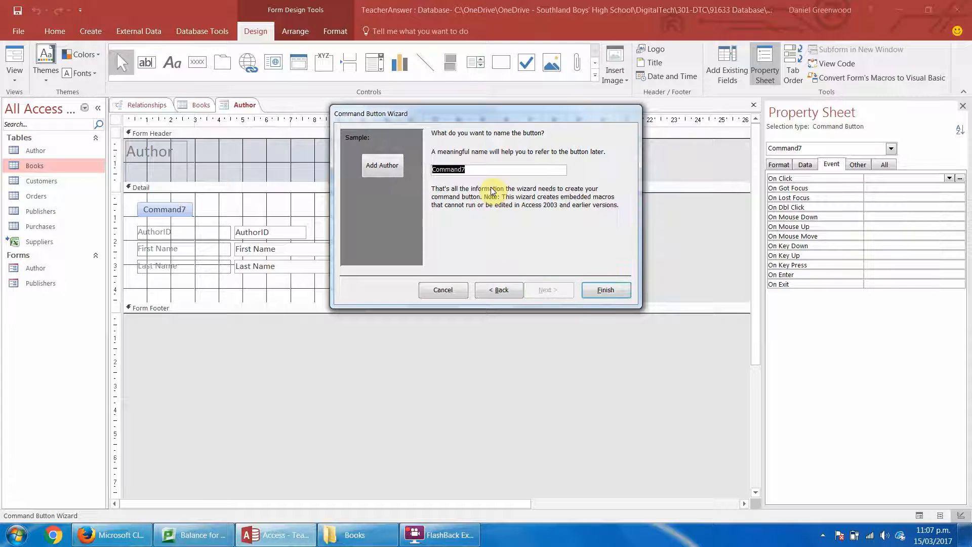
{"action": "type", "text": "add"}
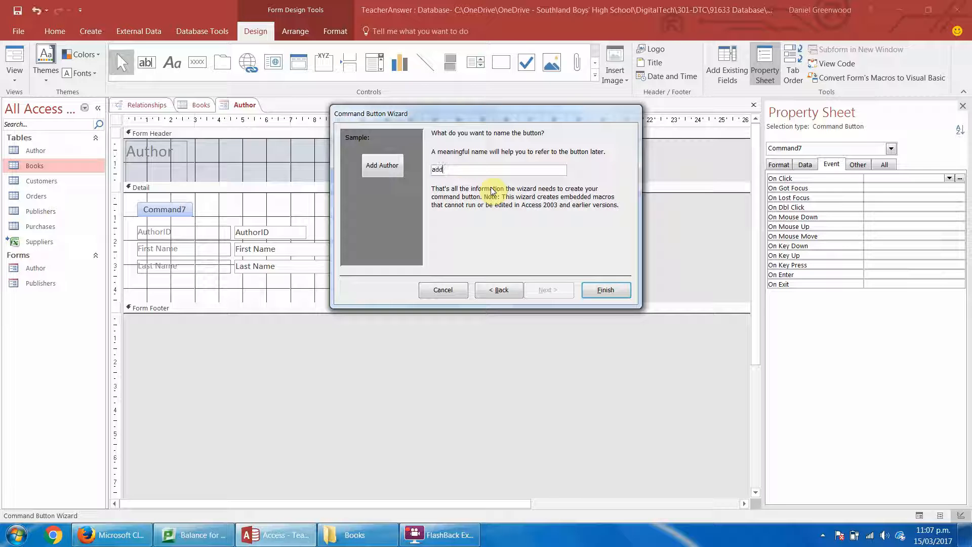
{"action": "type", "text": "Author"}
{"action": "key", "text": "Return"}
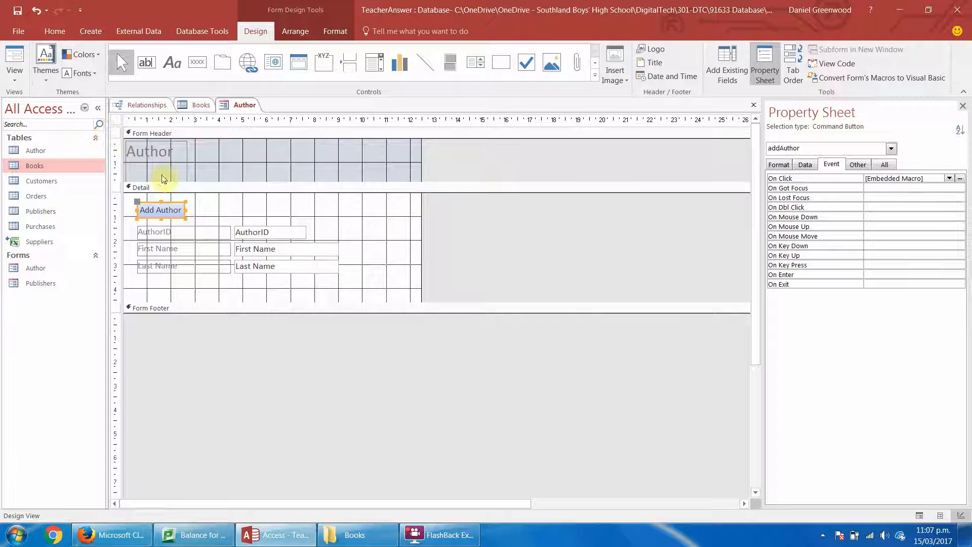
{"action": "right_click", "coordinate": [244, 105]}
{"action": "left_click", "coordinate": [263, 130]}
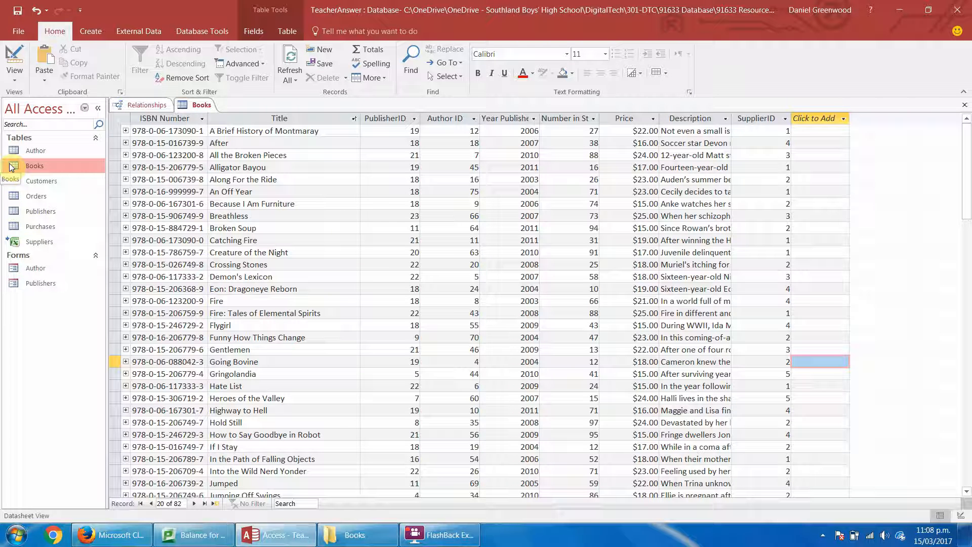
Create a columnar form titled Books with the Form Wizard, including all fields of the Books table.
{"action": "left_click", "coordinate": [405, 118]}
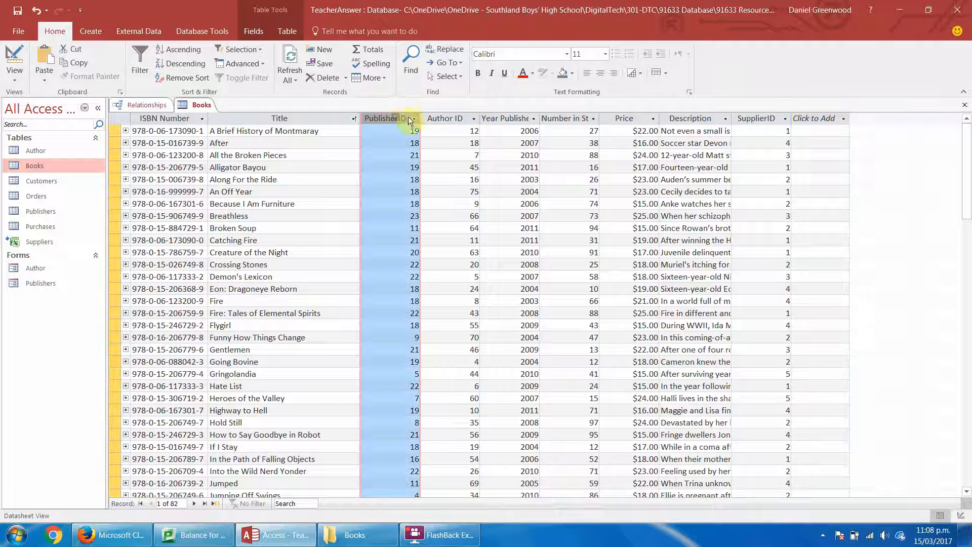
{"action": "left_click", "coordinate": [438, 114]}
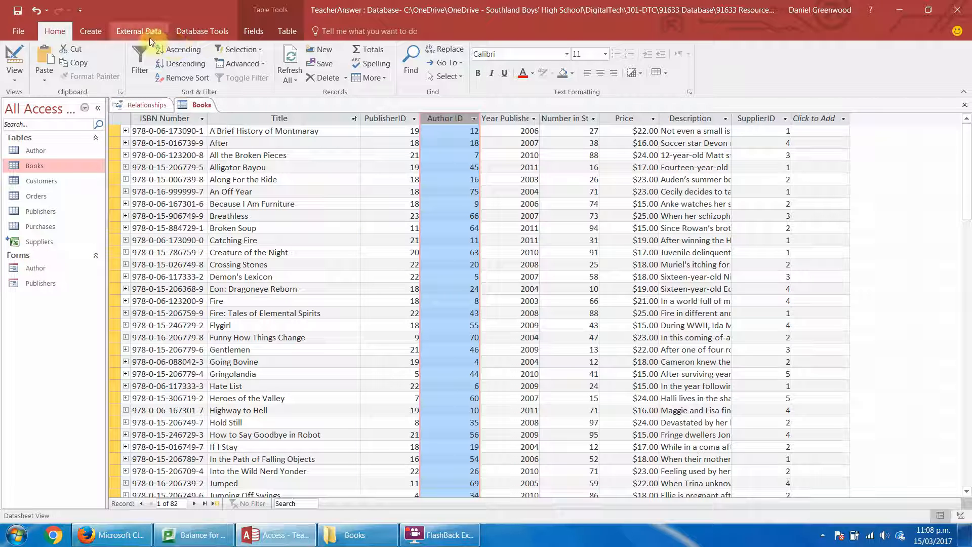
{"action": "left_click", "coordinate": [94, 31]}
{"action": "left_click", "coordinate": [308, 49]}
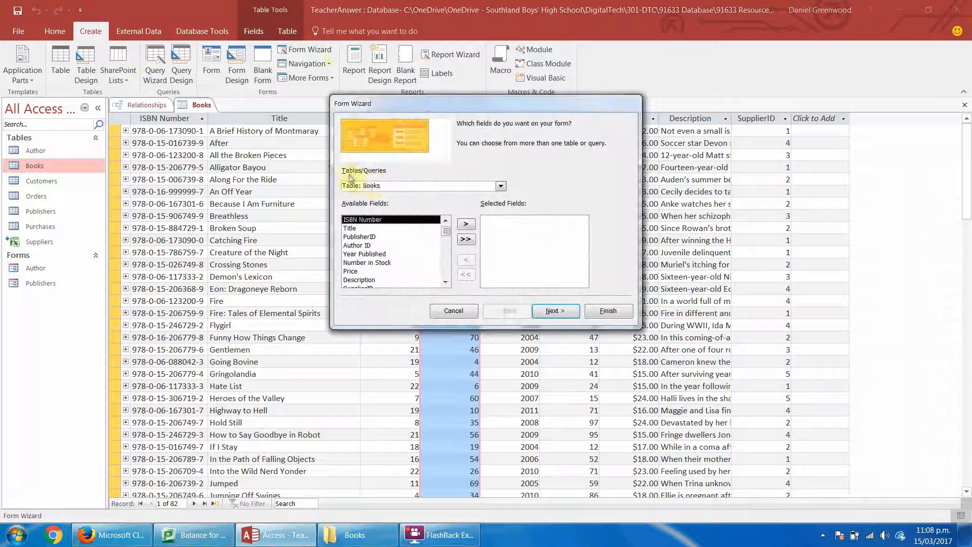
{"action": "left_click", "coordinate": [466, 241]}
{"action": "left_click", "coordinate": [501, 231]}
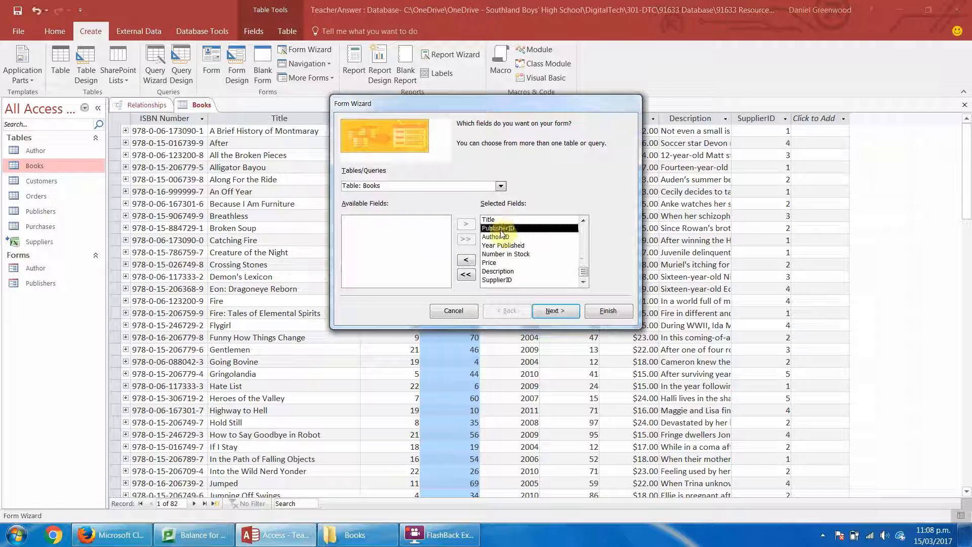
{"action": "left_click", "coordinate": [500, 237]}
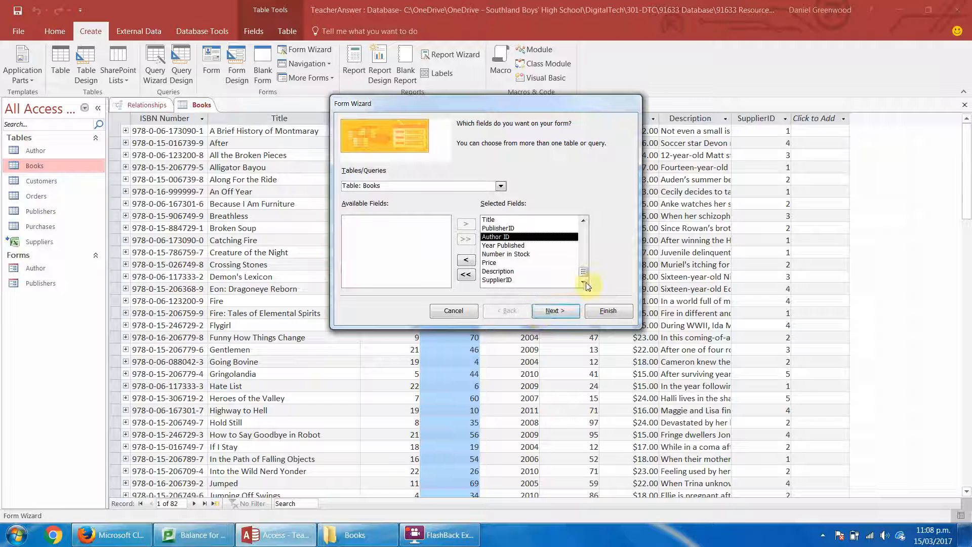
{"action": "left_click", "coordinate": [556, 311]}
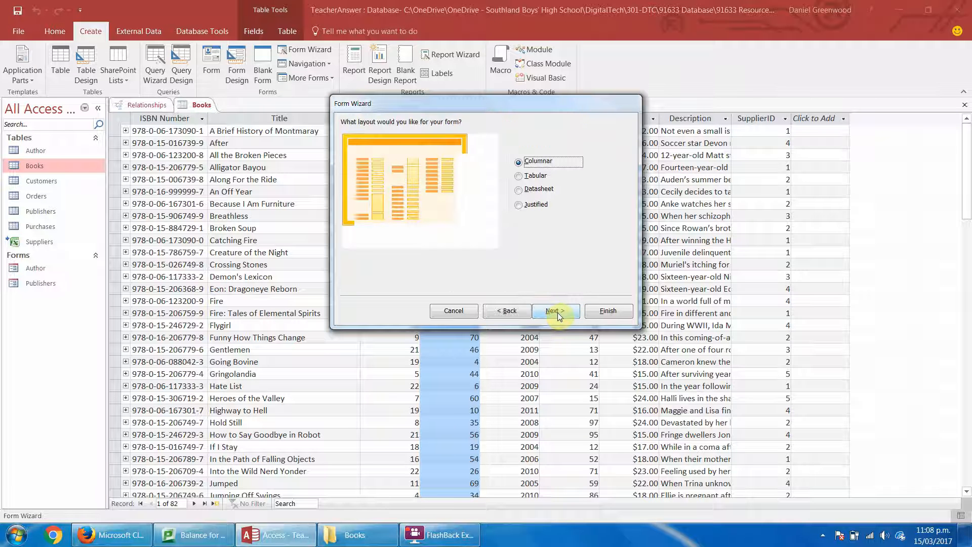
{"action": "left_click", "coordinate": [557, 311]}
{"action": "left_click", "coordinate": [605, 311]}
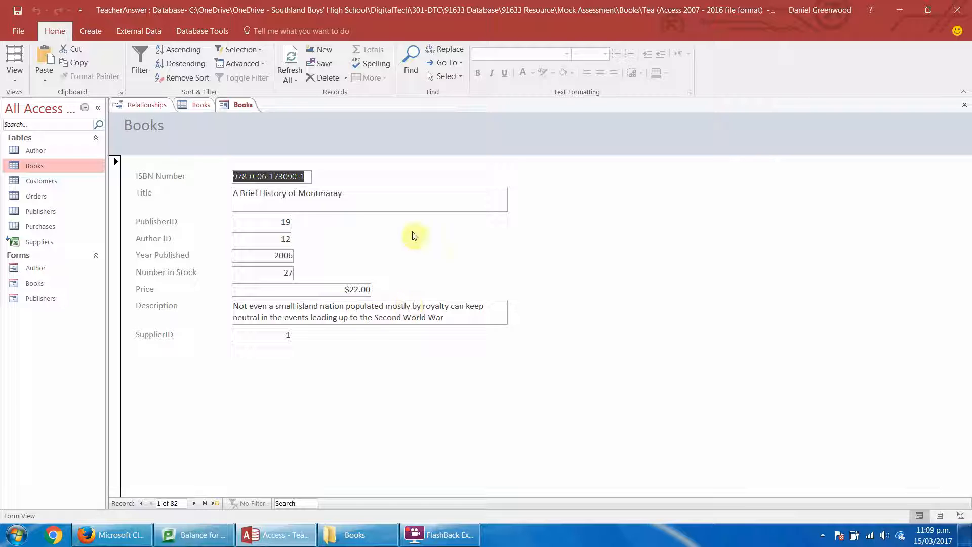
Switch the Books form to Design View and reduce the height of the Title text box to a single line.
{"action": "left_click", "coordinate": [23, 78]}
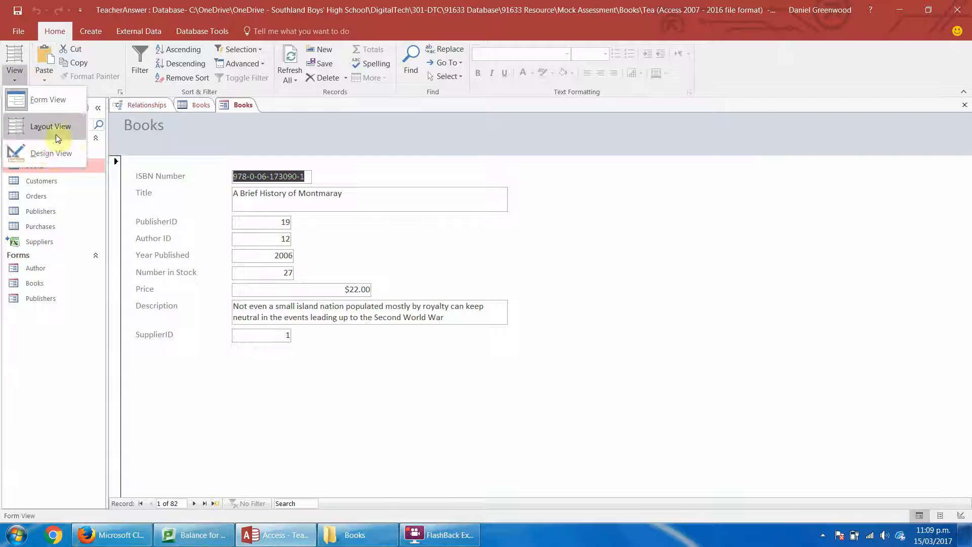
{"action": "left_click", "coordinate": [46, 152]}
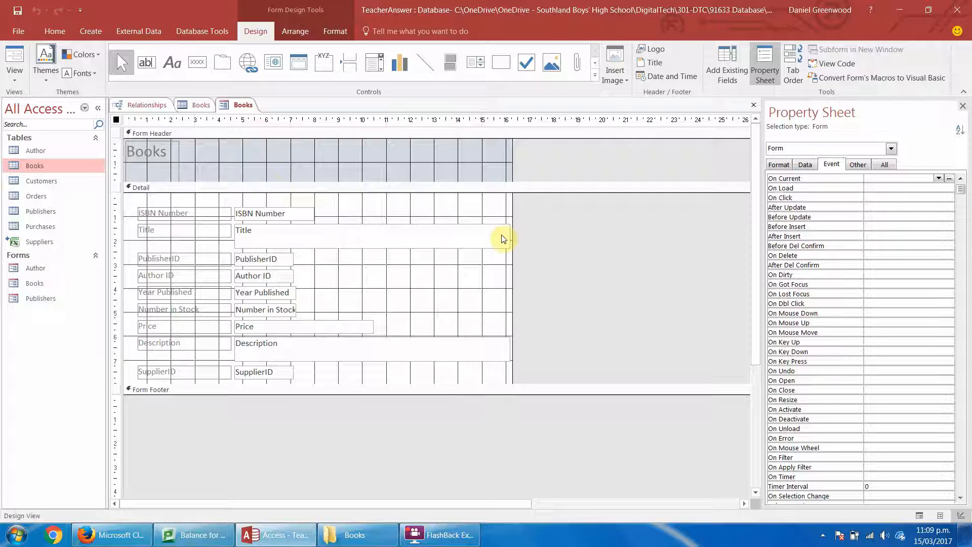
{"action": "left_click", "coordinate": [418, 346]}
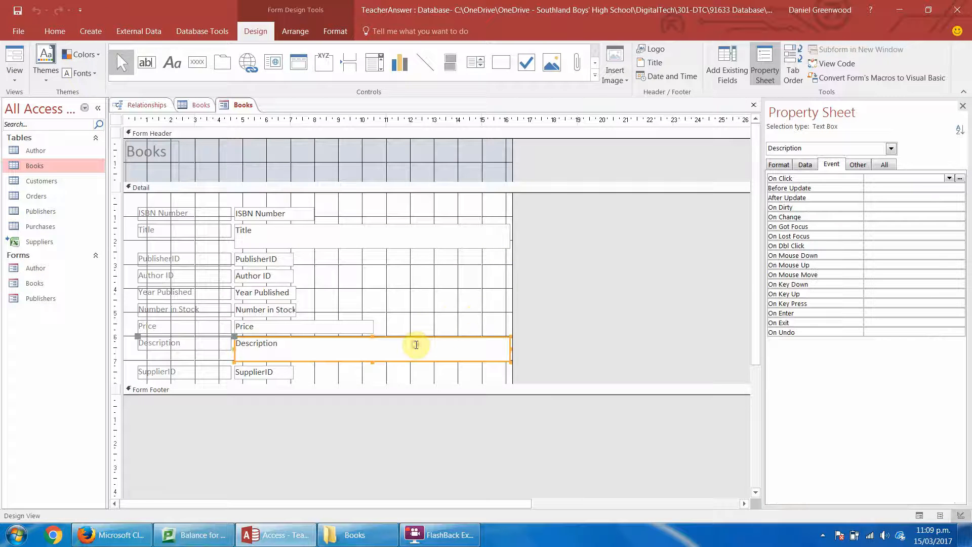
{"action": "left_click", "coordinate": [450, 233]}
{"action": "left_click_drag", "start_coordinate": [373, 244], "coordinate": [373, 241]}
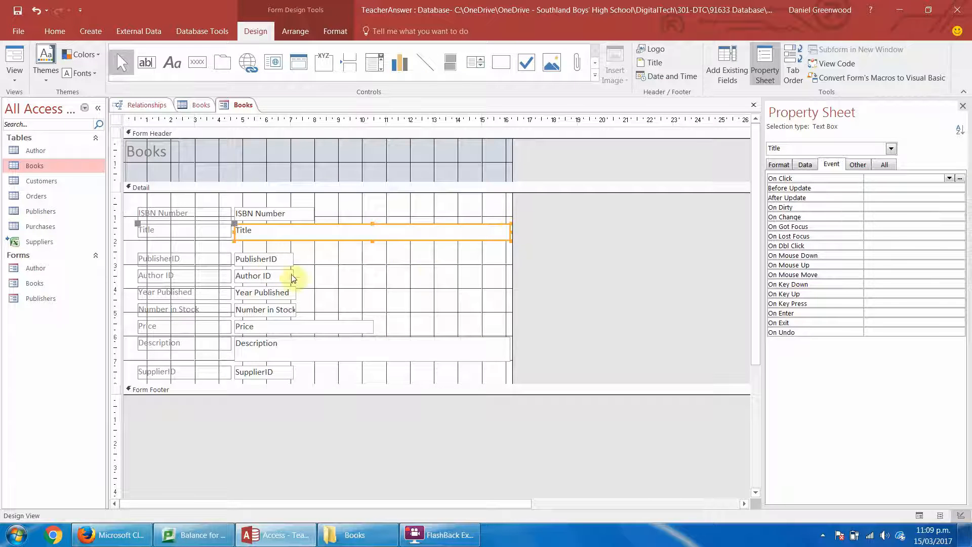
{"action": "left_click", "coordinate": [348, 259]}
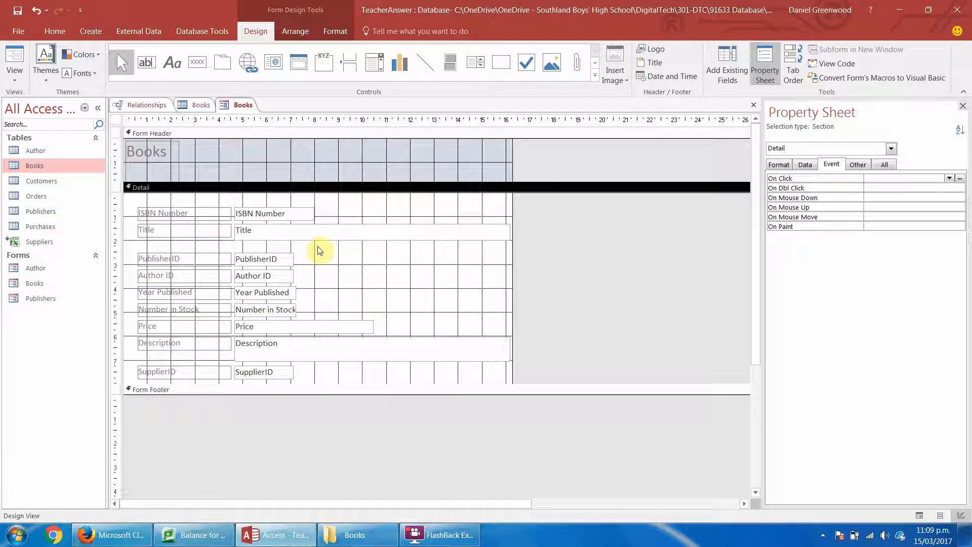
Shift all book fields and their labels down about one grid square to make room above ISBN Number.
{"action": "left_click_drag", "start_coordinate": [358, 203], "coordinate": [177, 375]}
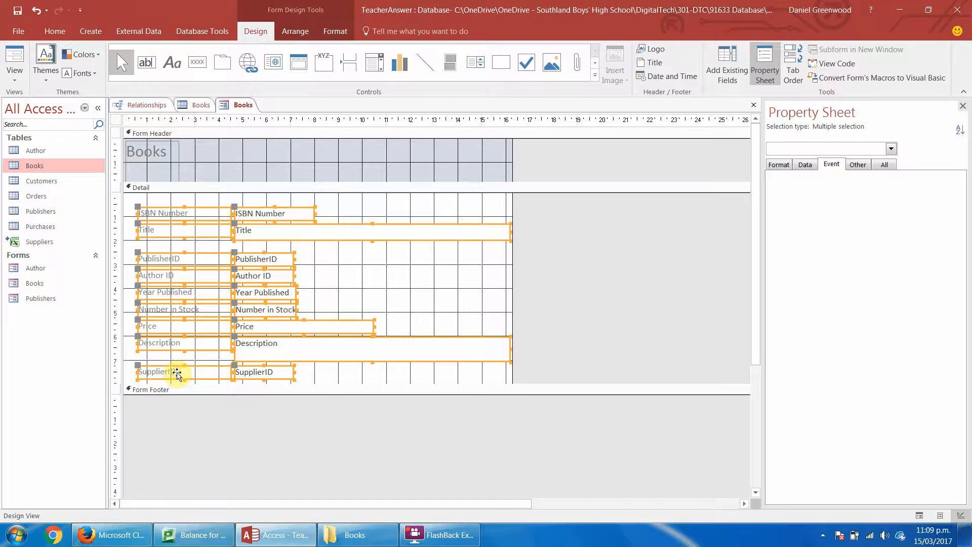
{"action": "key", "text": "Down"}
{"action": "key", "text": "Down"}
{"action": "key", "text": "Down"}
{"action": "key", "text": "Down"}
{"action": "key", "text": "Down"}
{"action": "key", "text": "Down"}
{"action": "key", "text": "Down"}
{"action": "key", "text": "Down"}
{"action": "key", "text": "Down"}
{"action": "key", "text": "Down"}
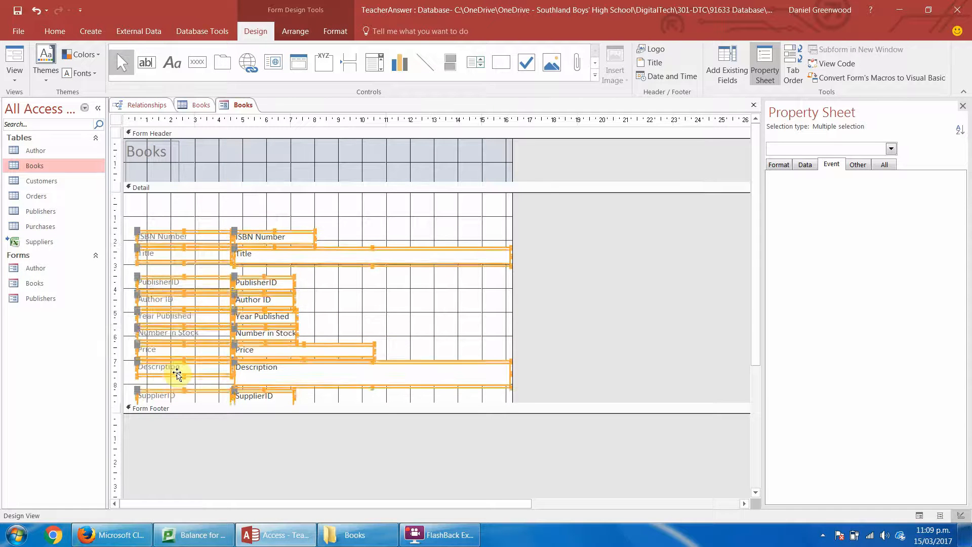
{"action": "left_click", "coordinate": [200, 206]}
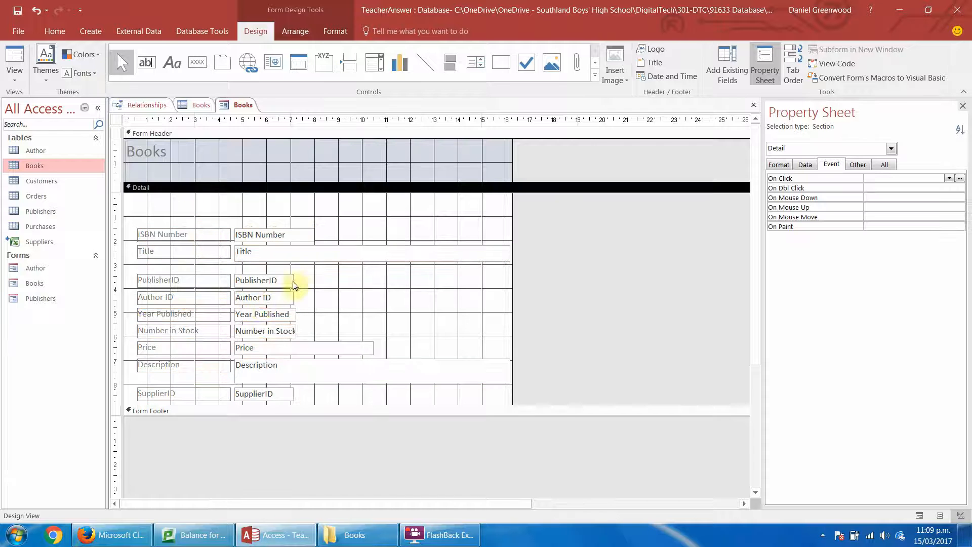
Move PublisherID and every field below it down about half a grid square to widen the gap under Title.
{"action": "left_click_drag", "start_coordinate": [305, 272], "coordinate": [147, 395]}
{"action": "key", "text": "Down"}
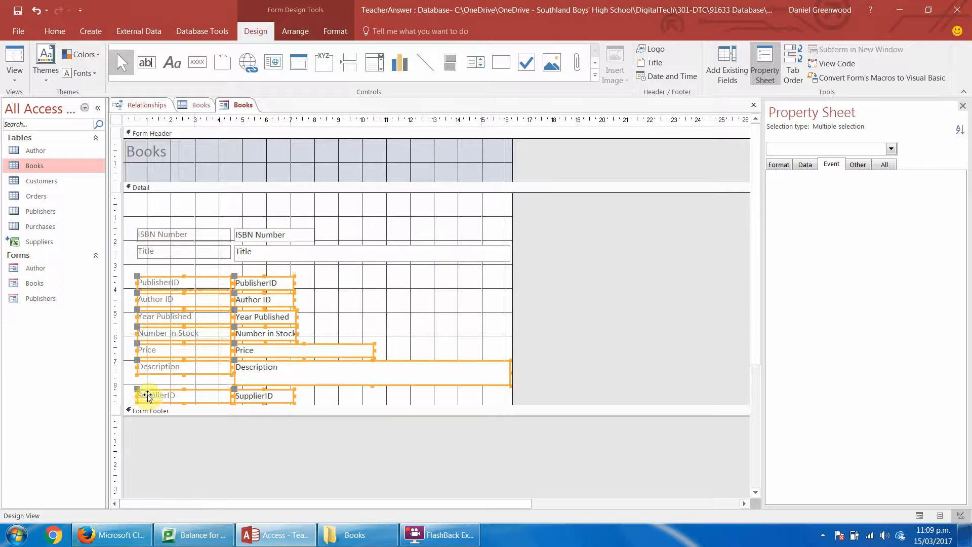
{"action": "key", "text": "Down"}
{"action": "key", "text": "Down"}
{"action": "key", "text": "Down"}
{"action": "key", "text": "Down"}
{"action": "left_click", "coordinate": [333, 333]}
Move Author ID and every field below it down to open a gap under PublisherID.
{"action": "left_click_drag", "start_coordinate": [311, 309], "coordinate": [156, 401]}
{"action": "key", "text": "Down"}
{"action": "key", "text": "Down"}
{"action": "key", "text": "Down"}
{"action": "key", "text": "Down"}
{"action": "key", "text": "Down"}
{"action": "key", "text": "Down"}
{"action": "key", "text": "Down"}
{"action": "key", "text": "Down"}
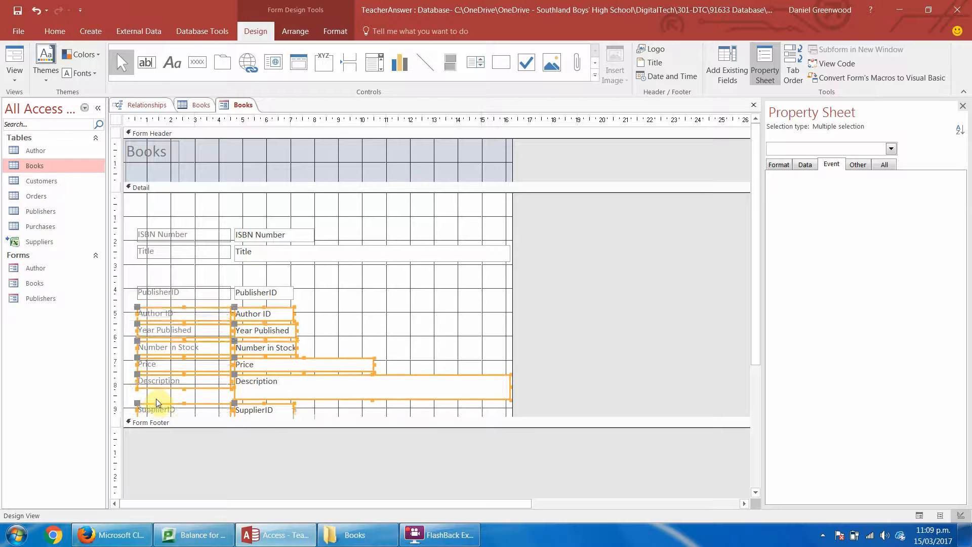
{"action": "left_click", "coordinate": [335, 310]}
Narrow all field labels to end at 3 on the ruler, and resize the text boxes to start at 4 with ISBN Number ending at 7.
{"action": "left_click_drag", "start_coordinate": [232, 208], "coordinate": [202, 433]}
{"action": "left_click_drag", "start_coordinate": [233, 234], "coordinate": [195, 235]}
{"action": "left_click_drag", "start_coordinate": [266, 200], "coordinate": [244, 435]}
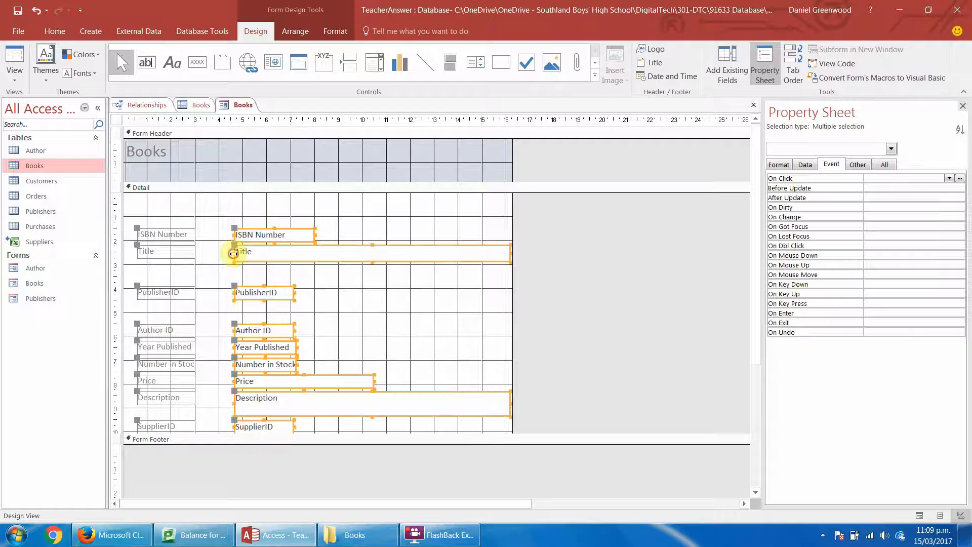
{"action": "left_click_drag", "start_coordinate": [233, 254], "coordinate": [217, 258]}
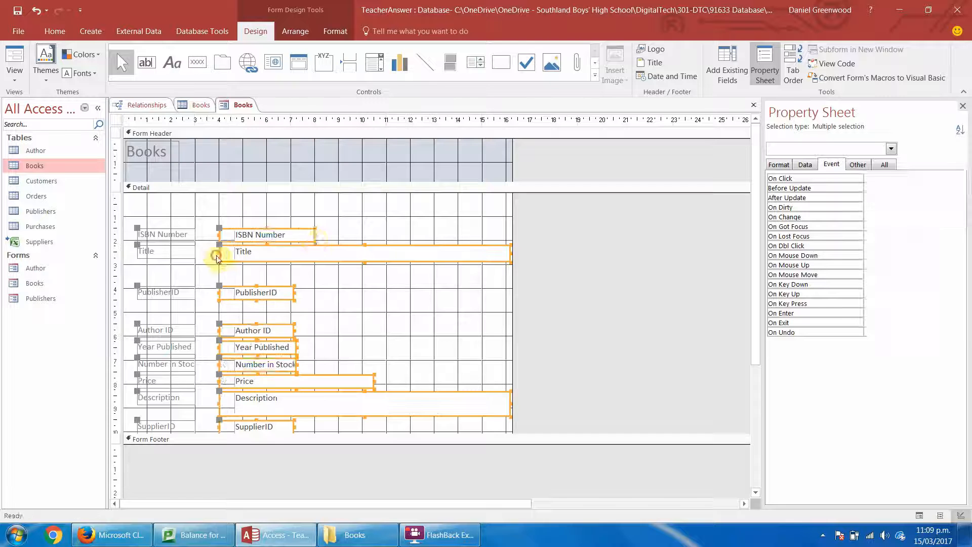
{"action": "left_click_drag", "start_coordinate": [315, 234], "coordinate": [291, 233]}
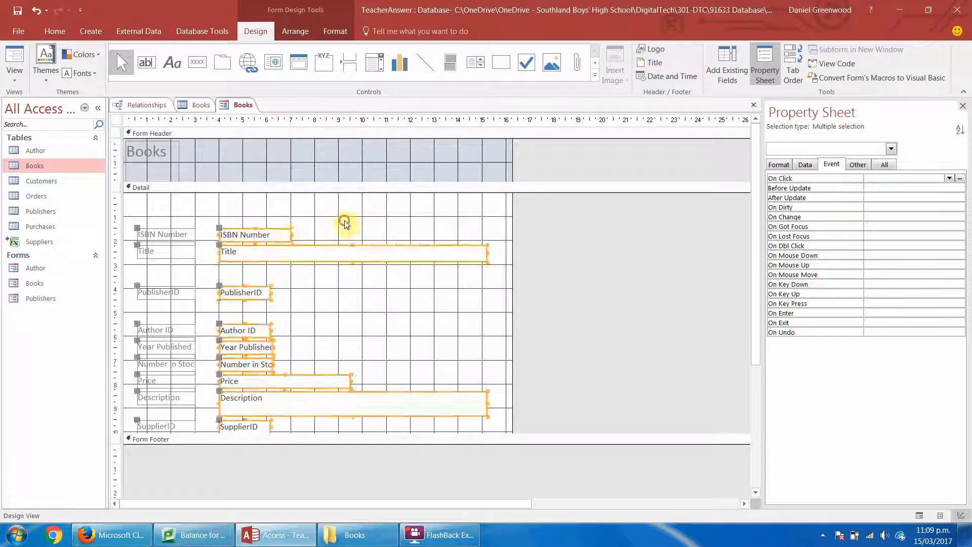
{"action": "left_click", "coordinate": [344, 224]}
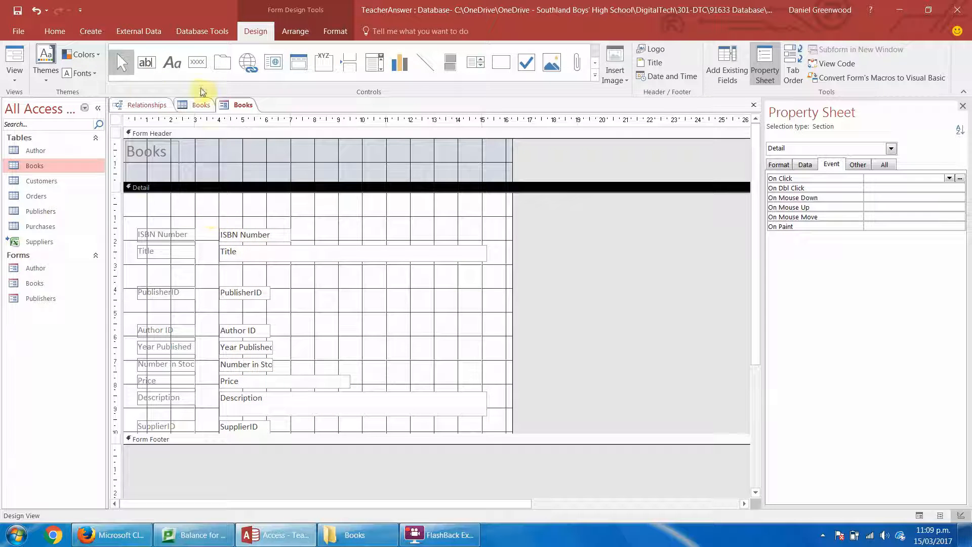
Place a command button above ISBN Number with the Record Operations action Add New Record.
{"action": "left_click", "coordinate": [197, 61]}
{"action": "left_click", "coordinate": [143, 210]}
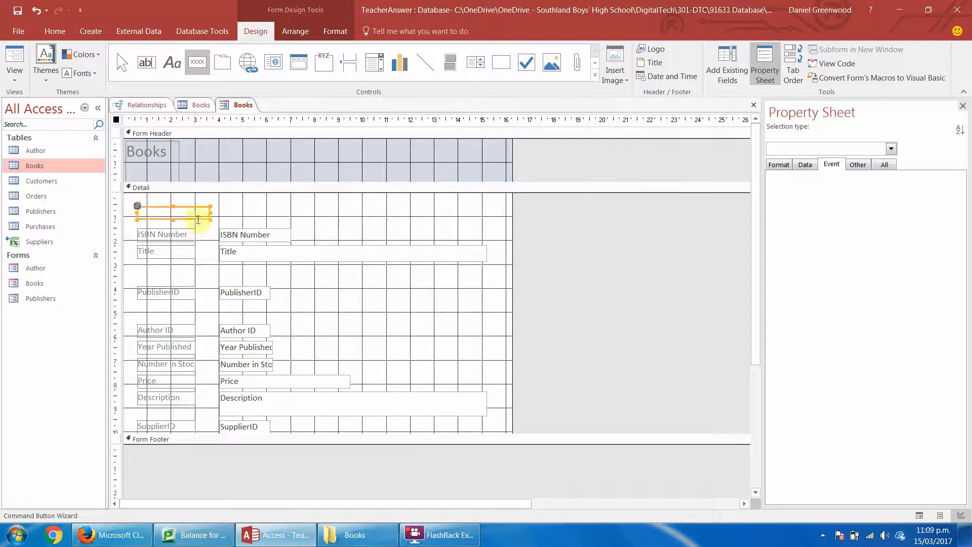
{"action": "left_click", "coordinate": [460, 204]}
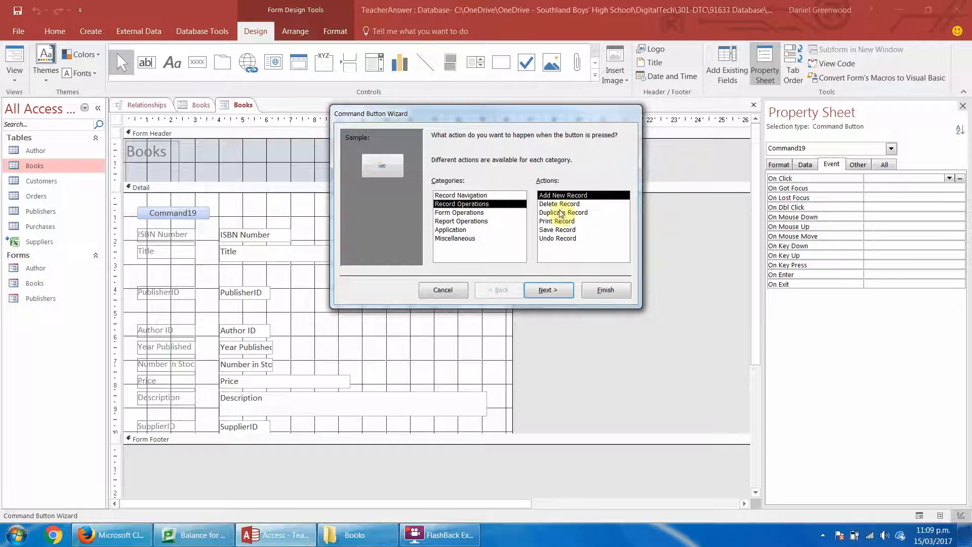
{"action": "left_click", "coordinate": [549, 289]}
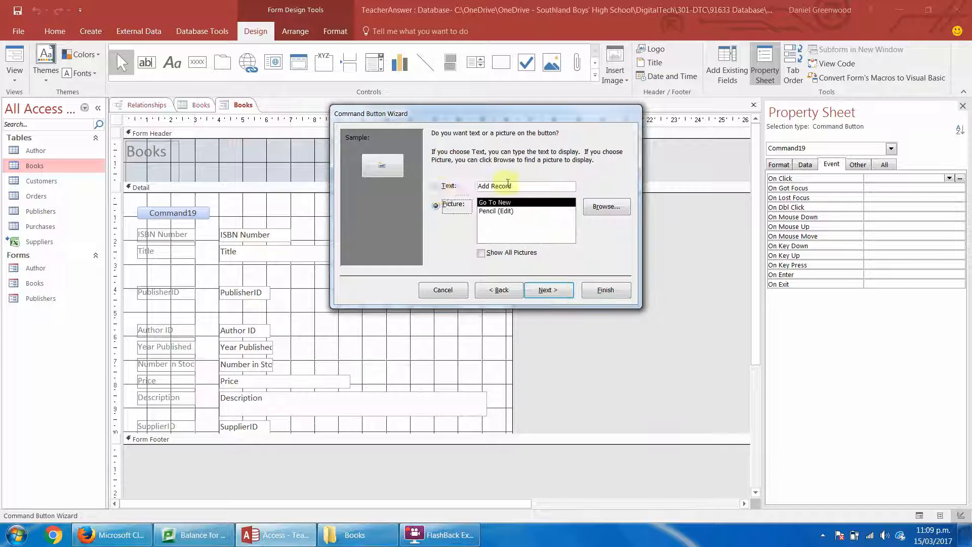
Give the Books form's command button the text Add Book and the name addBook.
{"action": "left_click", "coordinate": [436, 187]}
{"action": "left_click_drag", "start_coordinate": [527, 187], "coordinate": [492, 189]}
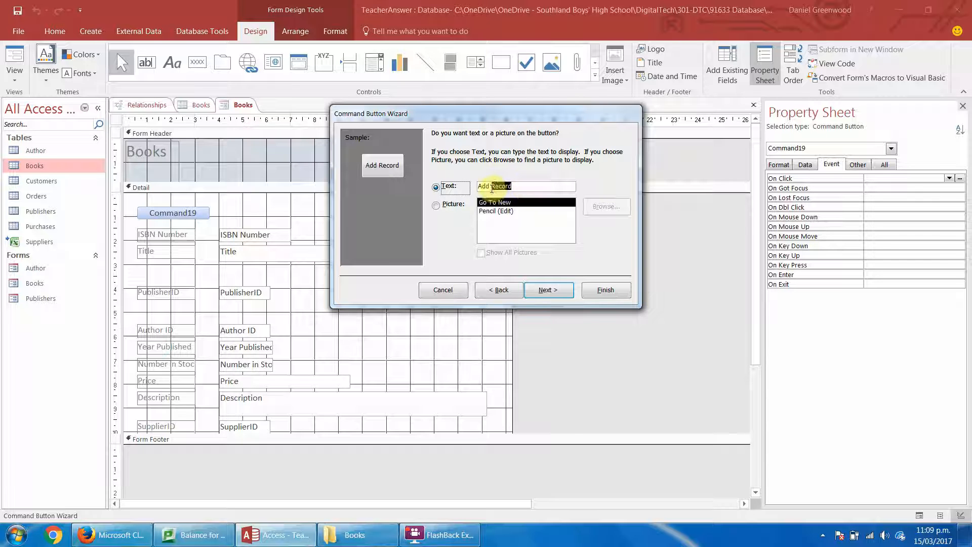
{"action": "key", "text": "BackSpace"}
{"action": "type", "text": "Book"}
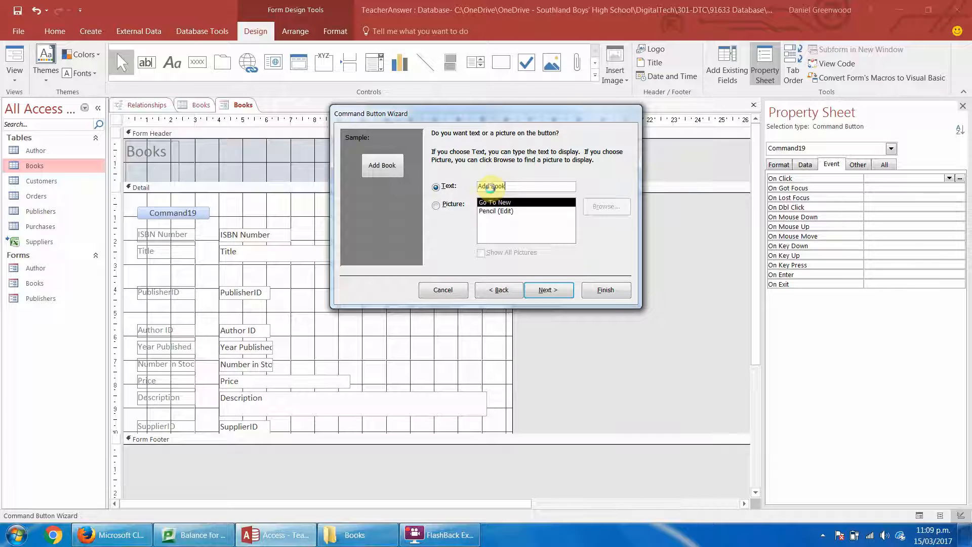
{"action": "key", "text": "Return"}
{"action": "type", "text": "addBook"}
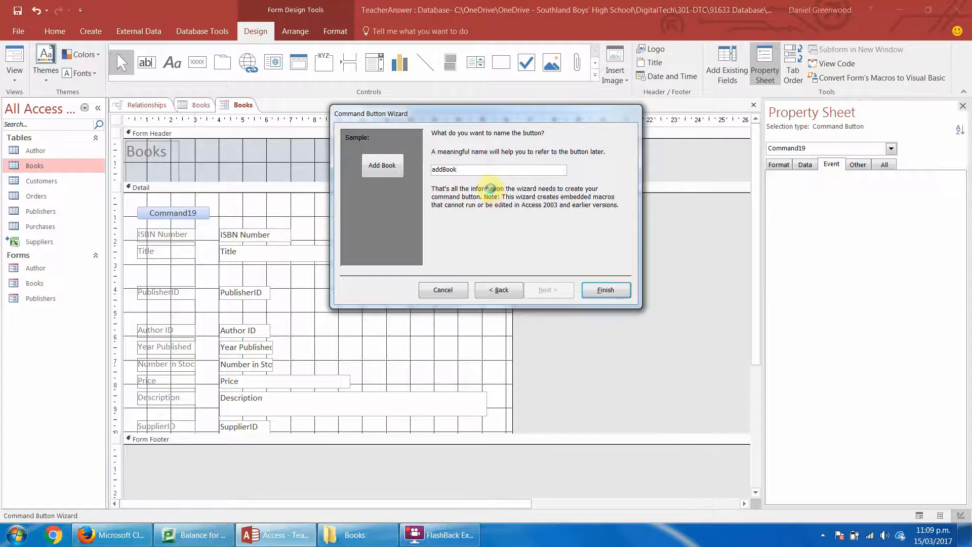
{"action": "key", "text": "Return"}
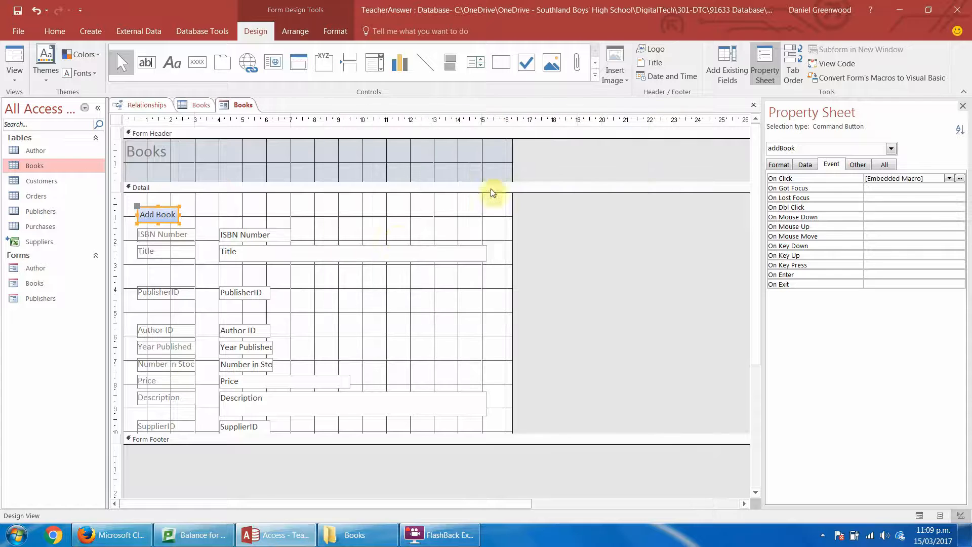
{"action": "left_click", "coordinate": [191, 278]}
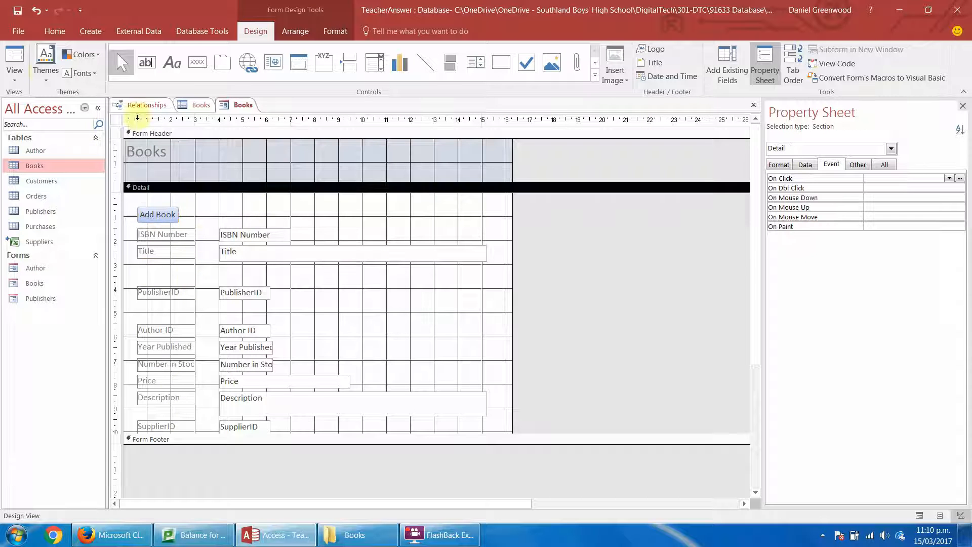
Test the Add Book button in Form View and examine the new record's PublisherID, Author ID, SupplierID, ISBN Number and Title fields.
{"action": "left_click", "coordinate": [16, 60]}
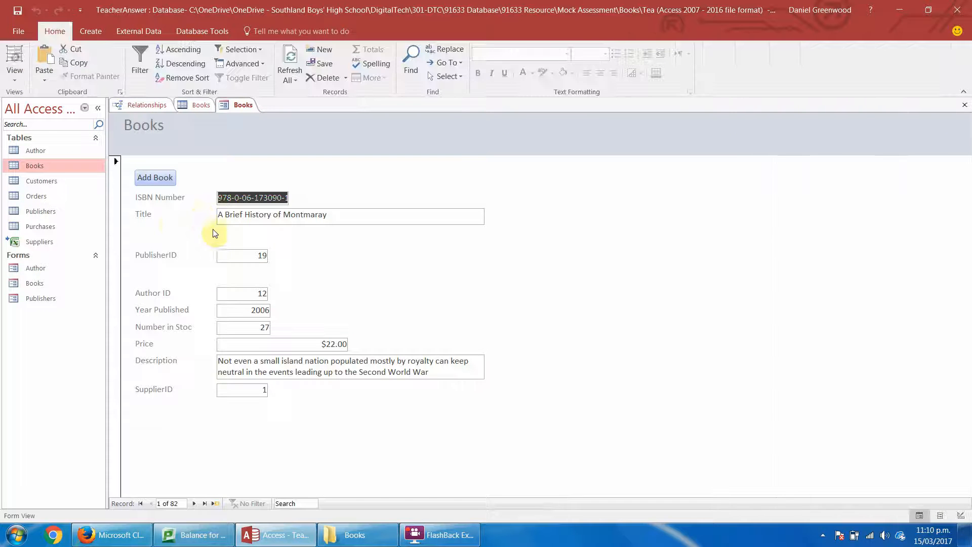
{"action": "left_click", "coordinate": [159, 180]}
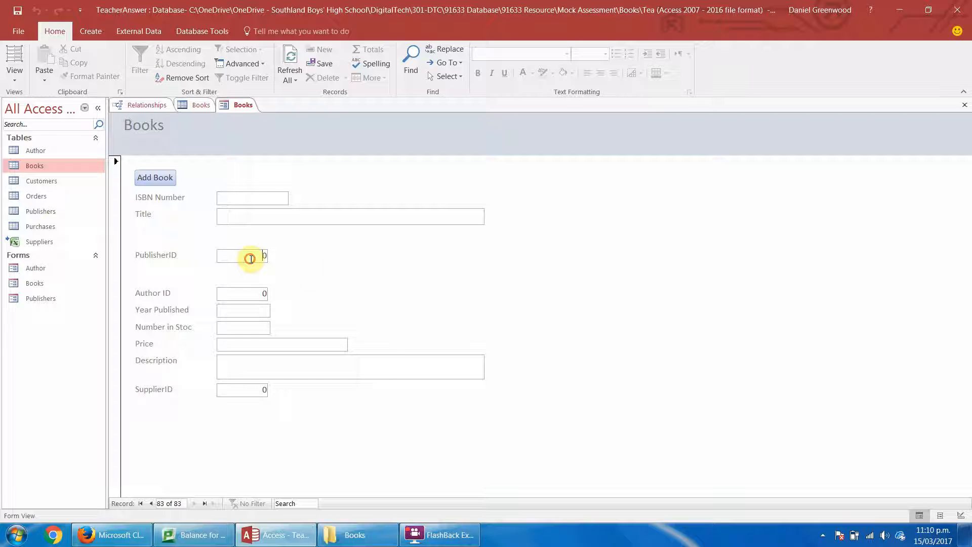
{"action": "left_click_drag", "start_coordinate": [250, 258], "coordinate": [289, 258]}
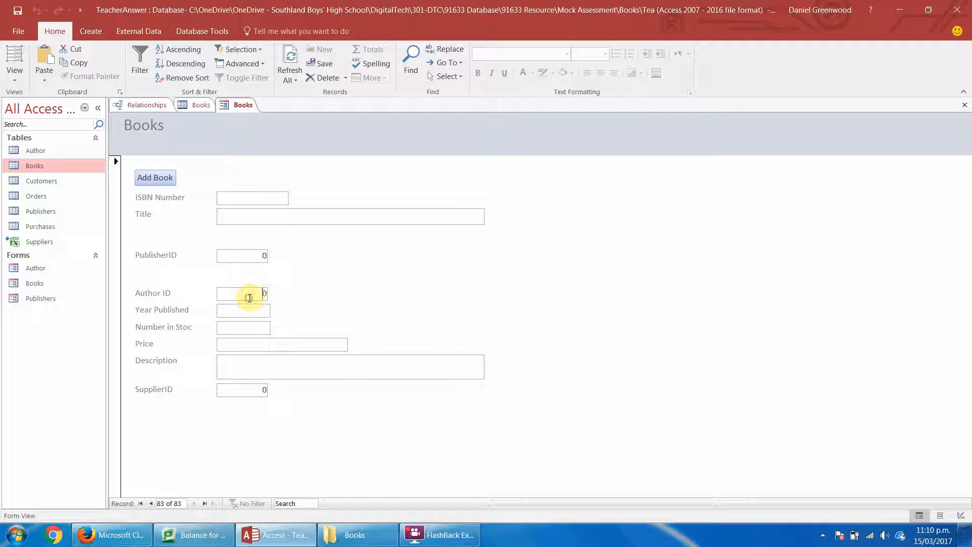
{"action": "left_click_drag", "start_coordinate": [250, 298], "coordinate": [393, 278]}
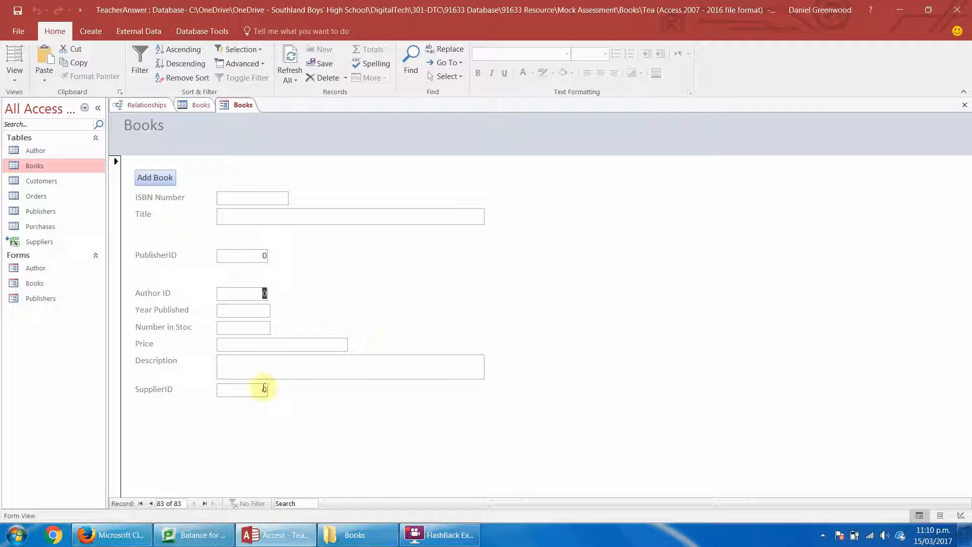
{"action": "left_click_drag", "start_coordinate": [259, 389], "coordinate": [369, 384]}
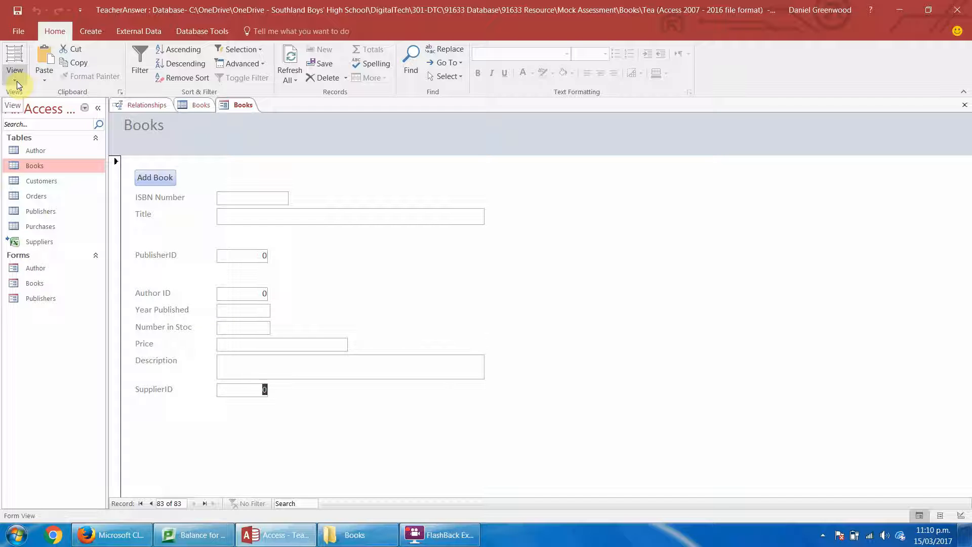
{"action": "left_click", "coordinate": [238, 200]}
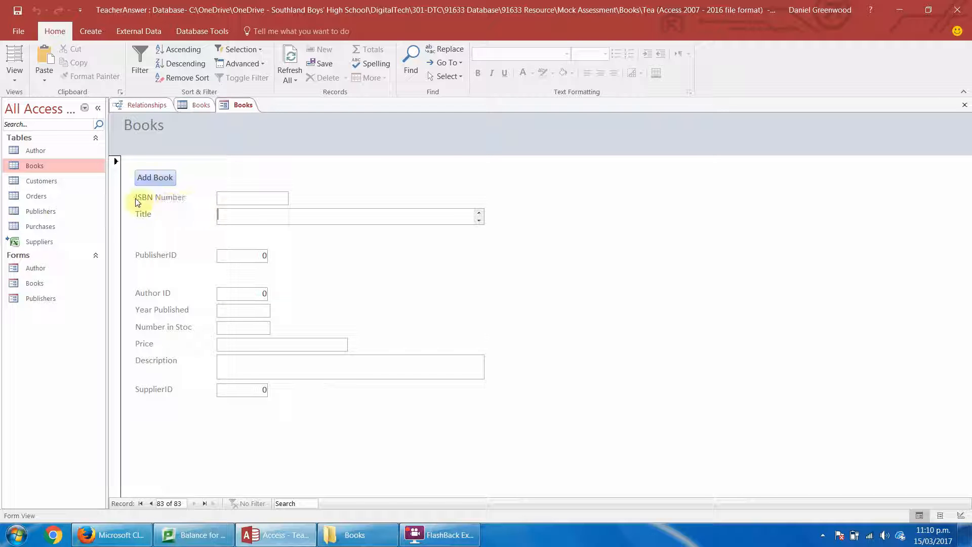
{"action": "left_click", "coordinate": [217, 217]}
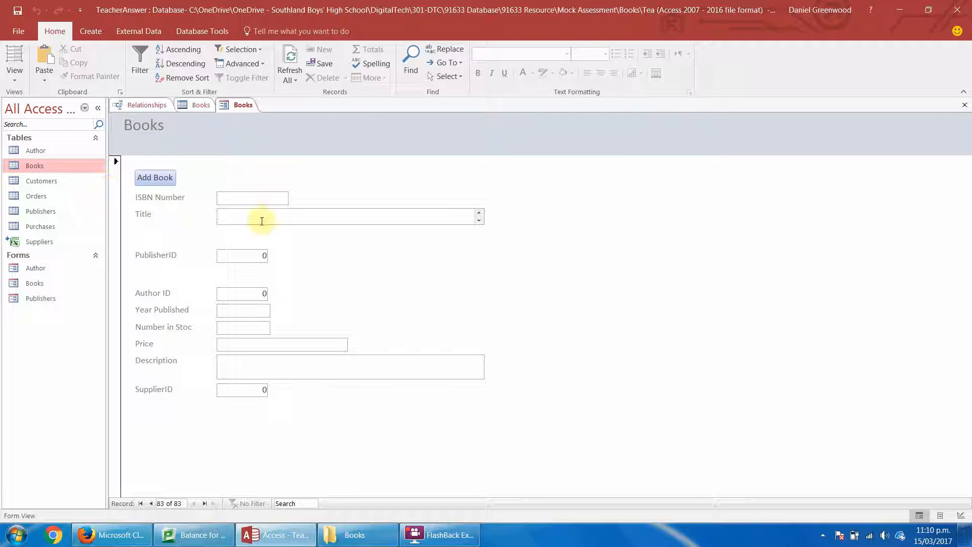
In Design View, draw a combo box about 4 cm wide above PublisherID that gets its values from the Publishers table.
{"action": "left_click", "coordinate": [13, 81]}
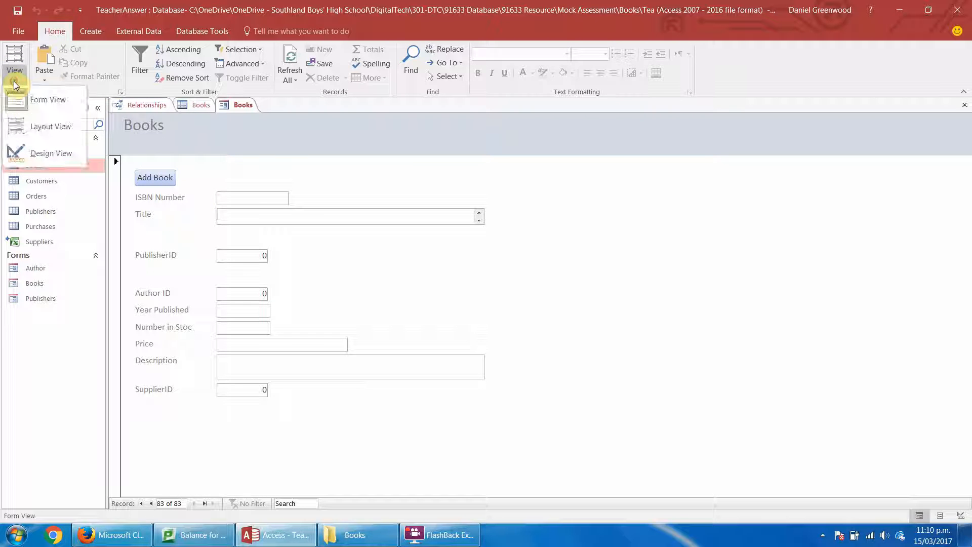
{"action": "left_click", "coordinate": [36, 165]}
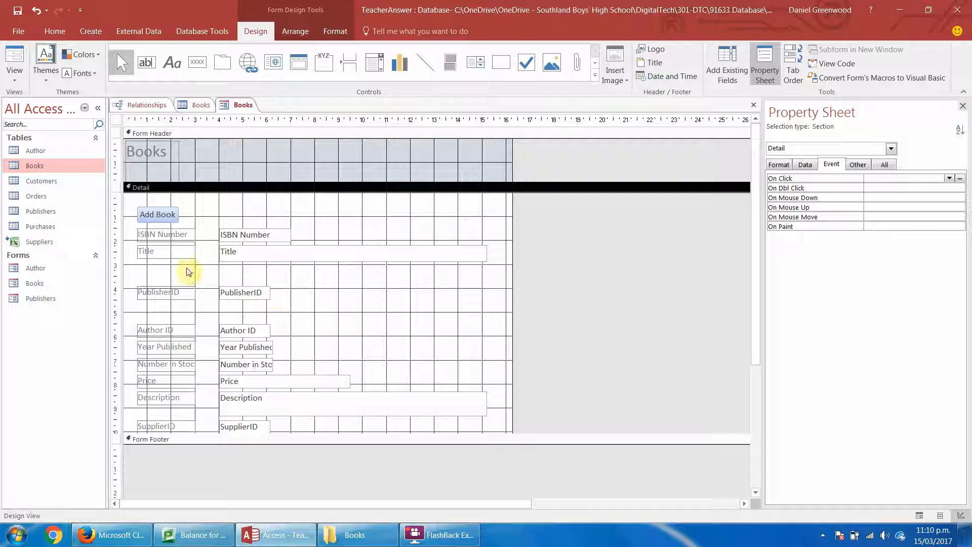
{"action": "left_click", "coordinate": [375, 61]}
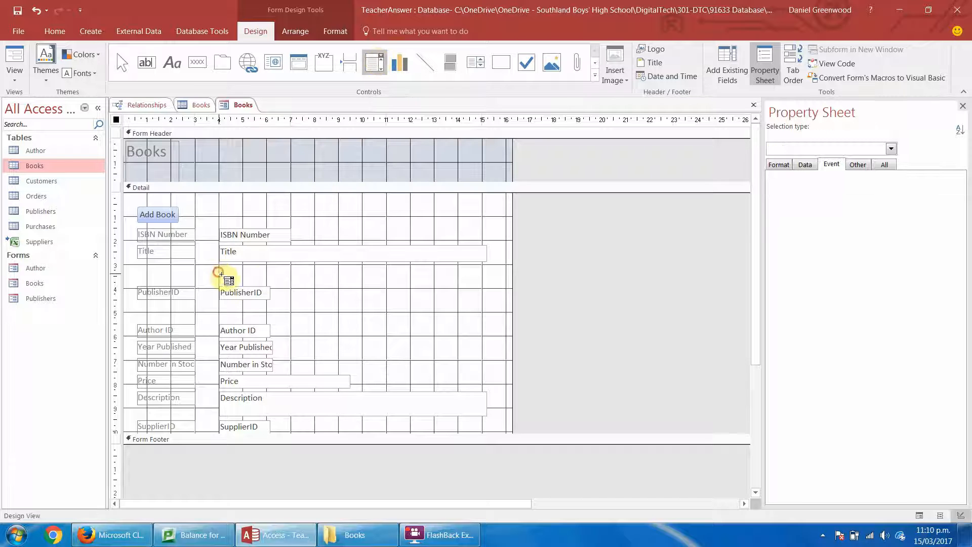
{"action": "left_click_drag", "start_coordinate": [219, 273], "coordinate": [315, 284]}
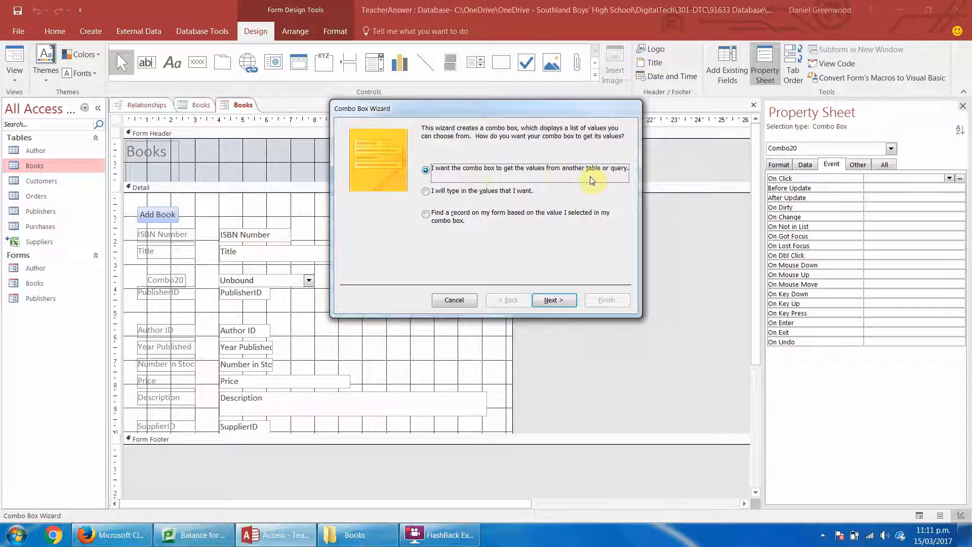
{"action": "left_click", "coordinate": [560, 303]}
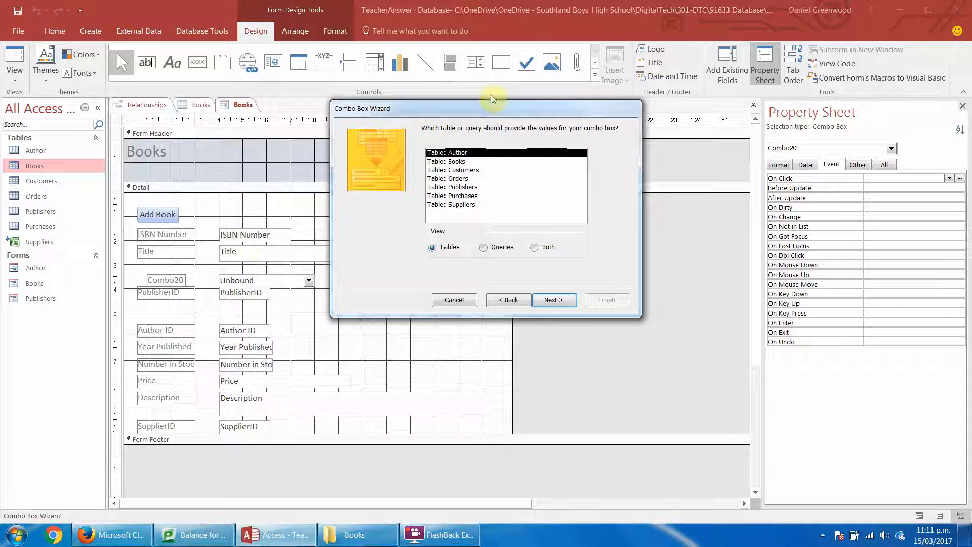
{"action": "left_click", "coordinate": [458, 187]}
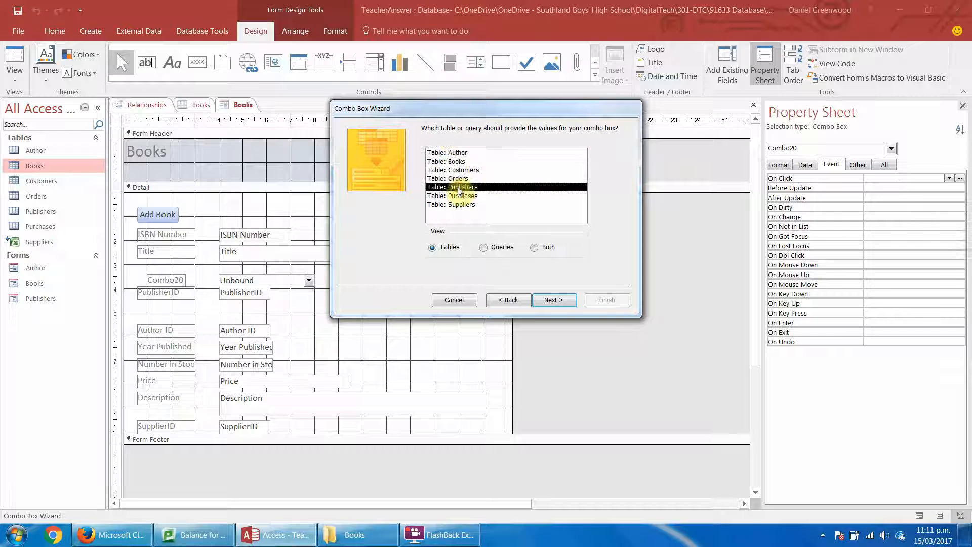
{"action": "left_click", "coordinate": [554, 300]}
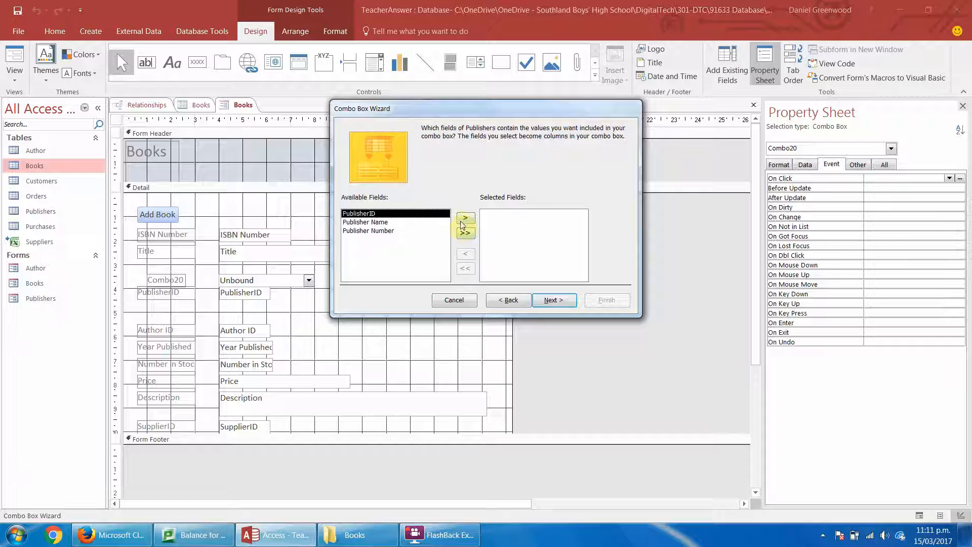
Include PublisherID and Publisher Name in the combo box, sorted ascending by Publisher Name, keeping the key column hidden.
{"action": "left_click", "coordinate": [464, 218]}
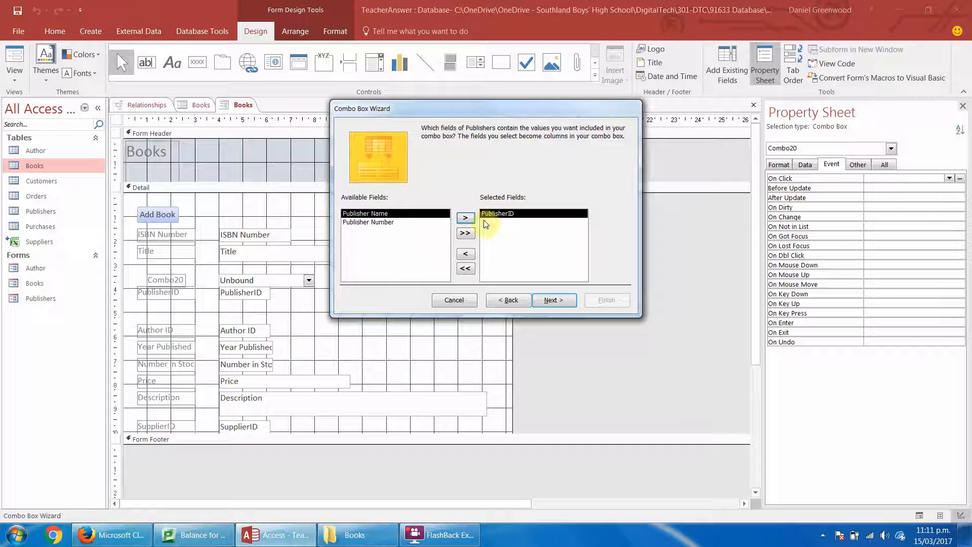
{"action": "left_click", "coordinate": [465, 218]}
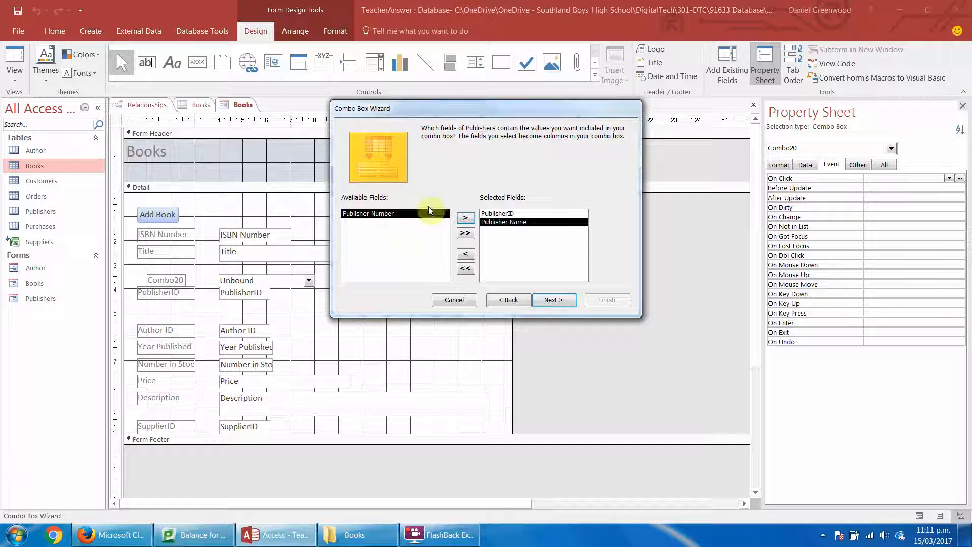
{"action": "left_click", "coordinate": [556, 301]}
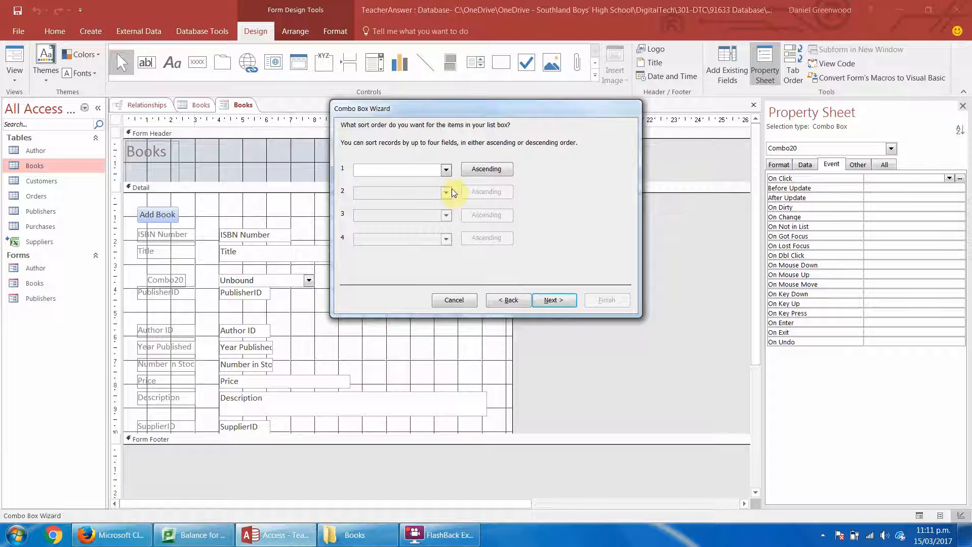
{"action": "left_click", "coordinate": [446, 170]}
{"action": "left_click", "coordinate": [385, 200]}
{"action": "left_click", "coordinate": [566, 300]}
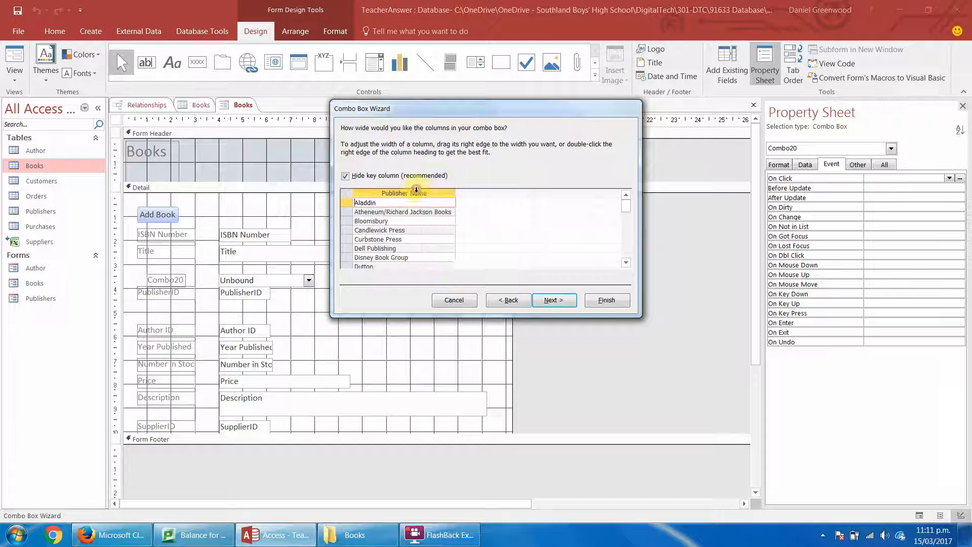
{"action": "left_click", "coordinate": [565, 300]}
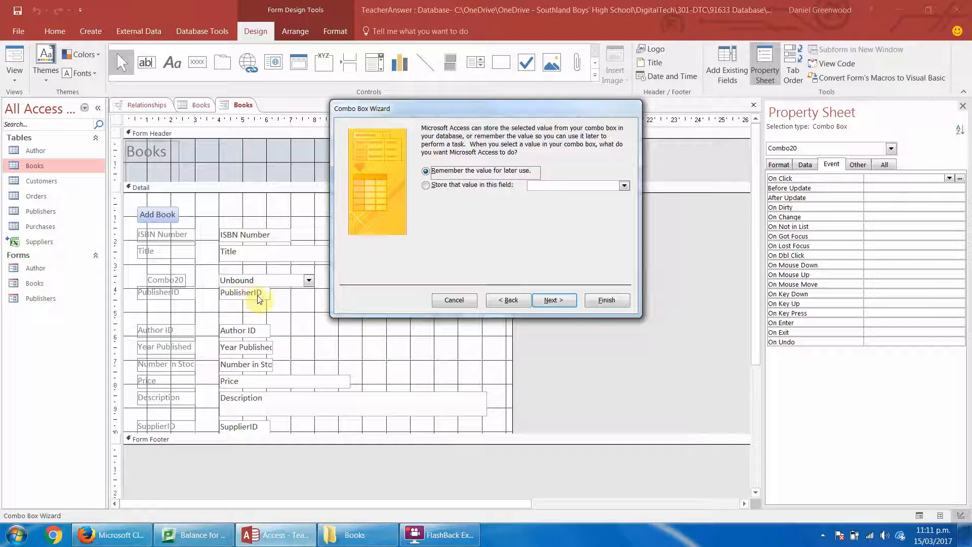
Store the combo box value in the PublisherID field and finish it with the label "Publisher Search:".
{"action": "left_click", "coordinate": [234, 299]}
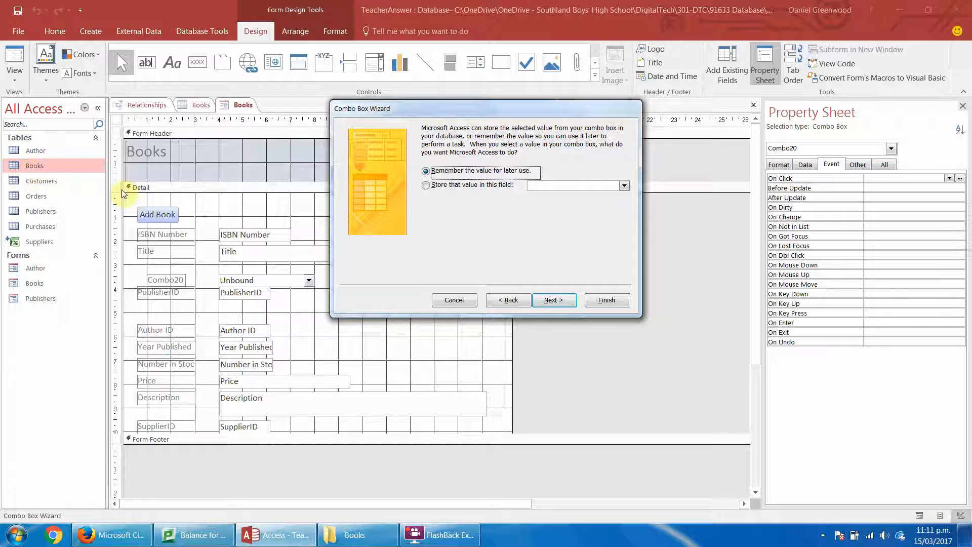
{"action": "left_click", "coordinate": [426, 185]}
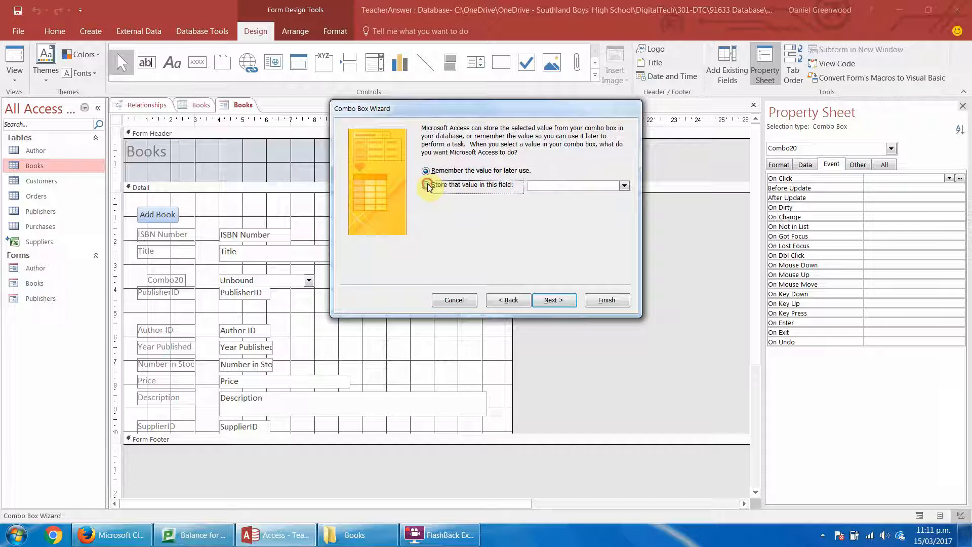
{"action": "left_click", "coordinate": [626, 185]}
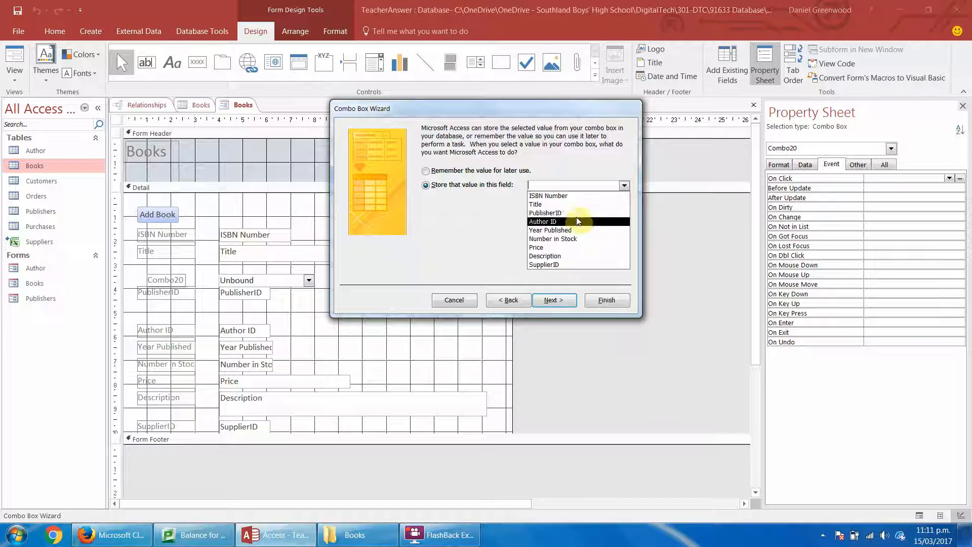
{"action": "left_click", "coordinate": [582, 213]}
{"action": "left_click", "coordinate": [562, 300]}
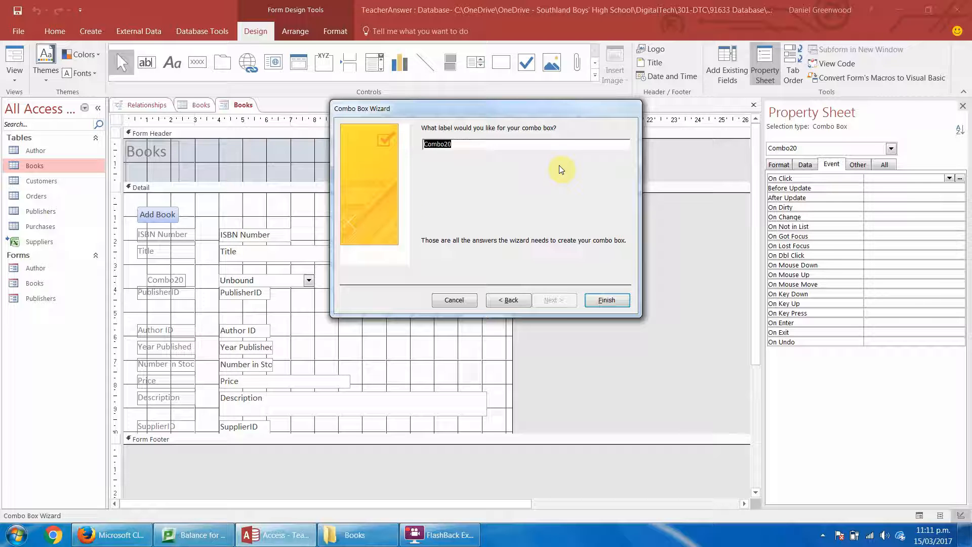
{"action": "type", "text": "Publis"}
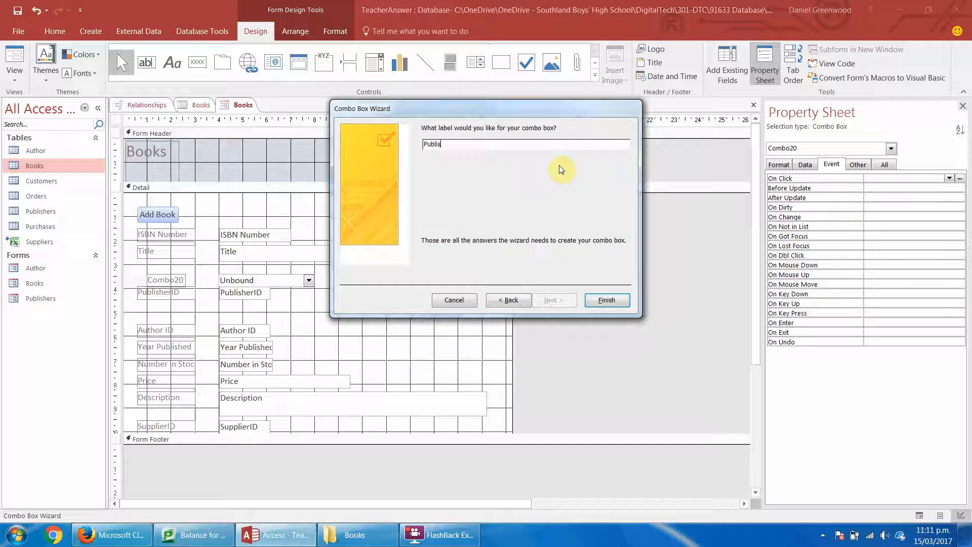
{"action": "type", "text": "her Search:"}
{"action": "key", "text": "Return"}
Nudge the publisher combo box up clear of PublisherID, align its label's left edge with the other labels, and narrow it to fit its text.
{"action": "left_click", "coordinate": [149, 267]}
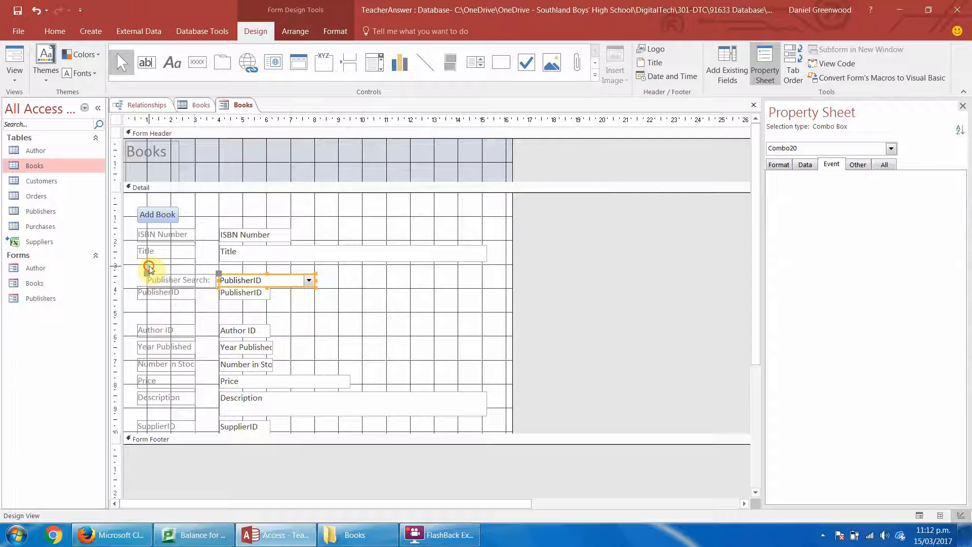
{"action": "left_click", "coordinate": [153, 278]}
{"action": "key", "text": "Up"}
{"action": "key", "text": "Up"}
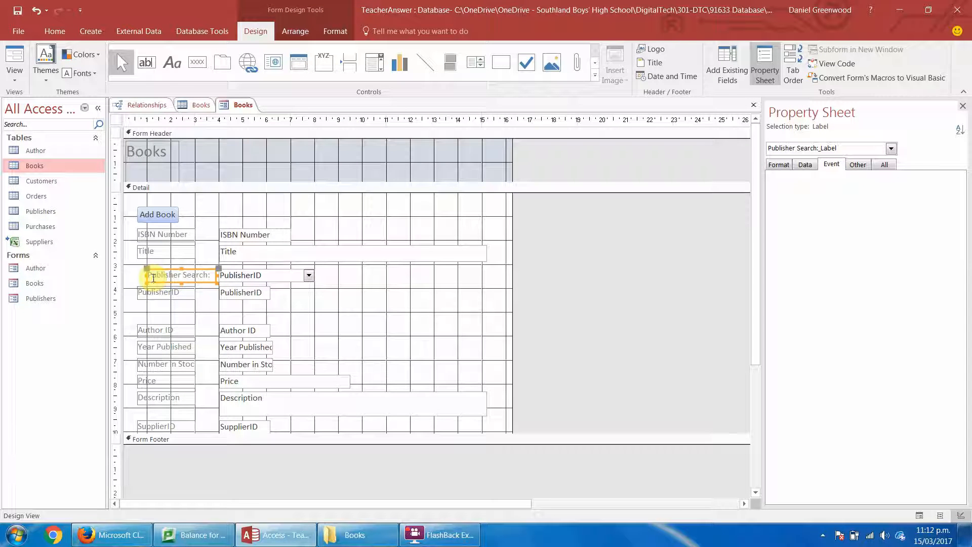
{"action": "left_click", "coordinate": [145, 279]}
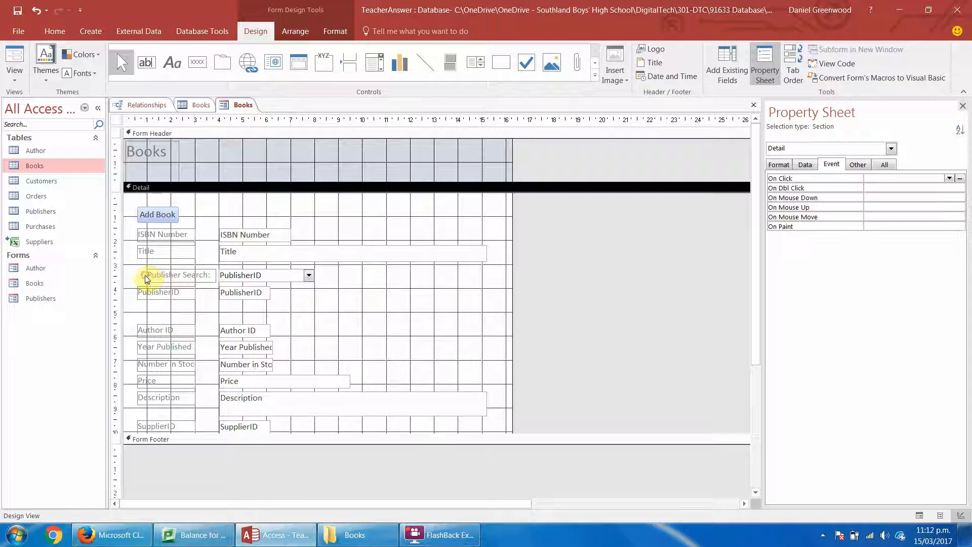
{"action": "left_click", "coordinate": [148, 277]}
{"action": "left_click_drag", "start_coordinate": [147, 276], "coordinate": [137, 275]}
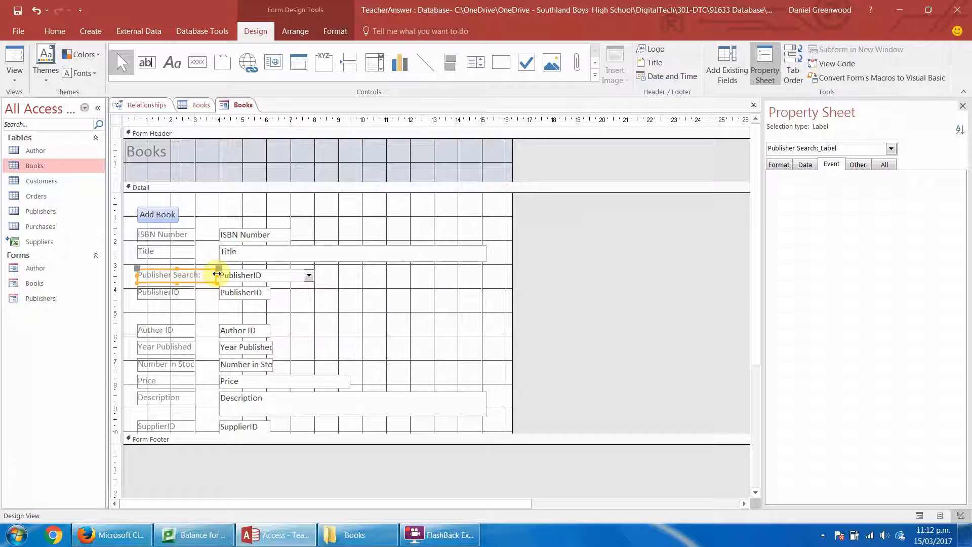
{"action": "left_click_drag", "start_coordinate": [217, 274], "coordinate": [196, 264]}
Widen all the other field labels, including PublisherID, to match the width of the Publisher Search label.
{"action": "left_click", "coordinate": [206, 233]}
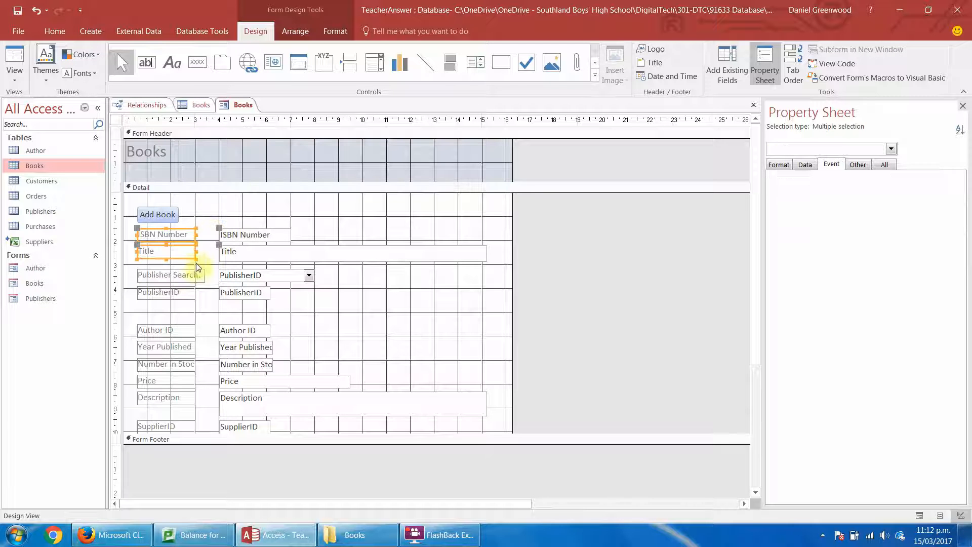
{"action": "left_click", "coordinate": [204, 216]}
{"action": "left_click_drag", "start_coordinate": [204, 227], "coordinate": [189, 252]}
{"action": "left_click_drag", "start_coordinate": [204, 326], "coordinate": [195, 439]}
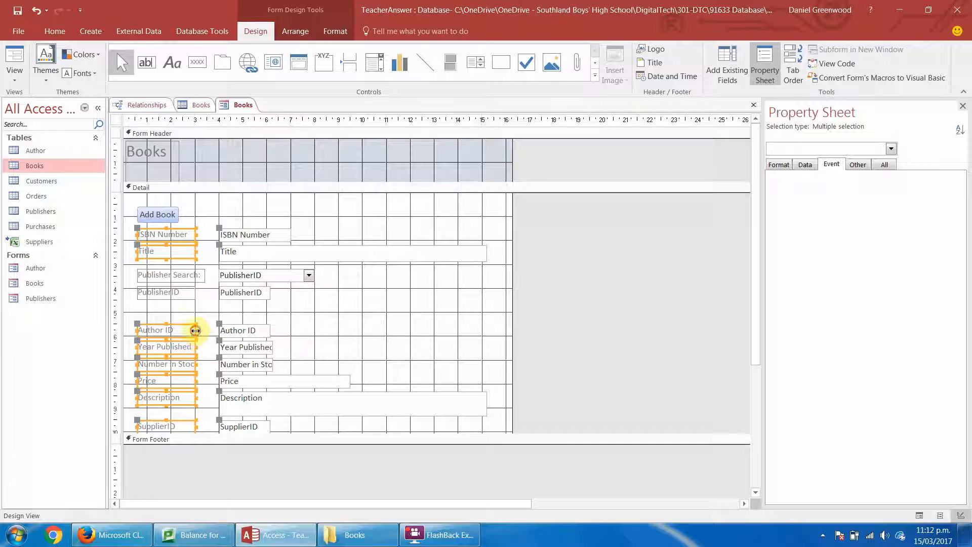
{"action": "left_click_drag", "start_coordinate": [195, 330], "coordinate": [204, 330]}
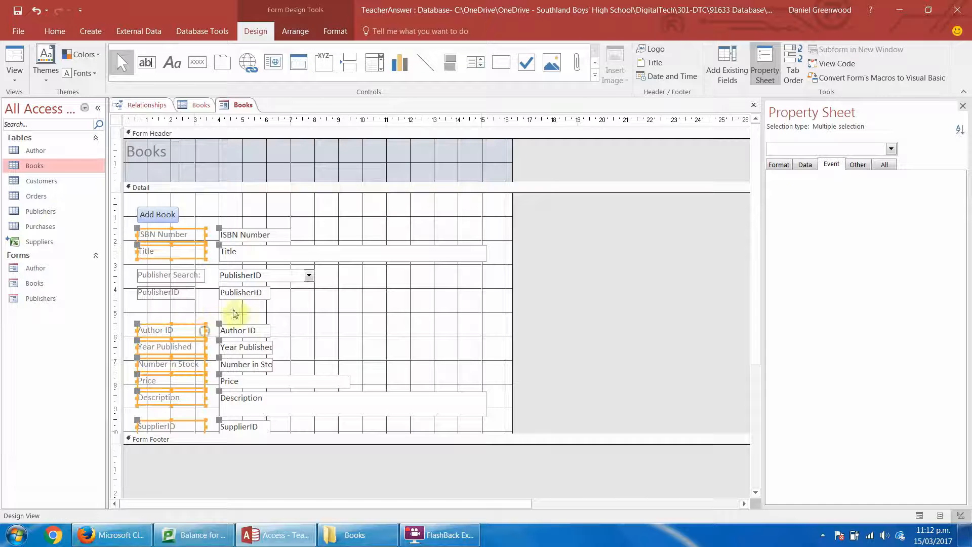
{"action": "left_click", "coordinate": [190, 298]}
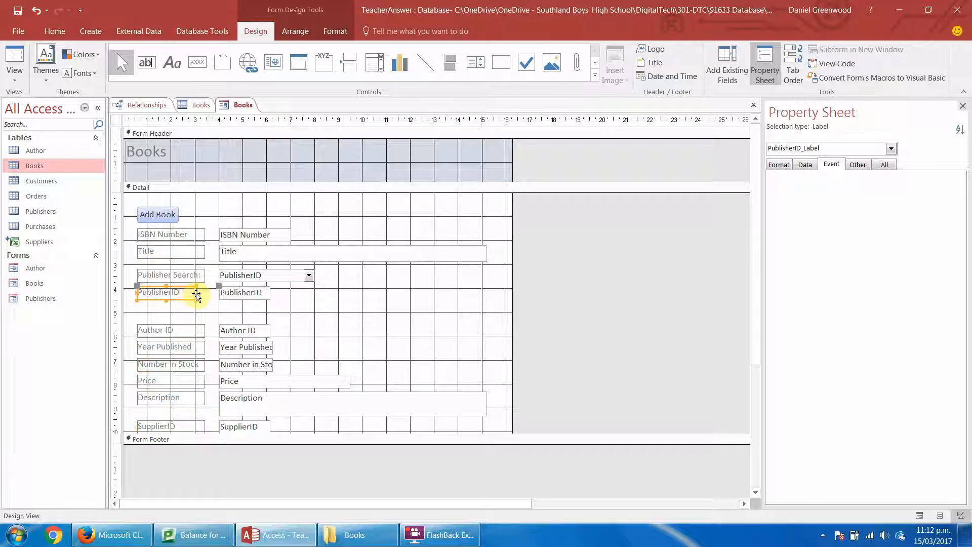
{"action": "left_click_drag", "start_coordinate": [195, 292], "coordinate": [206, 291]}
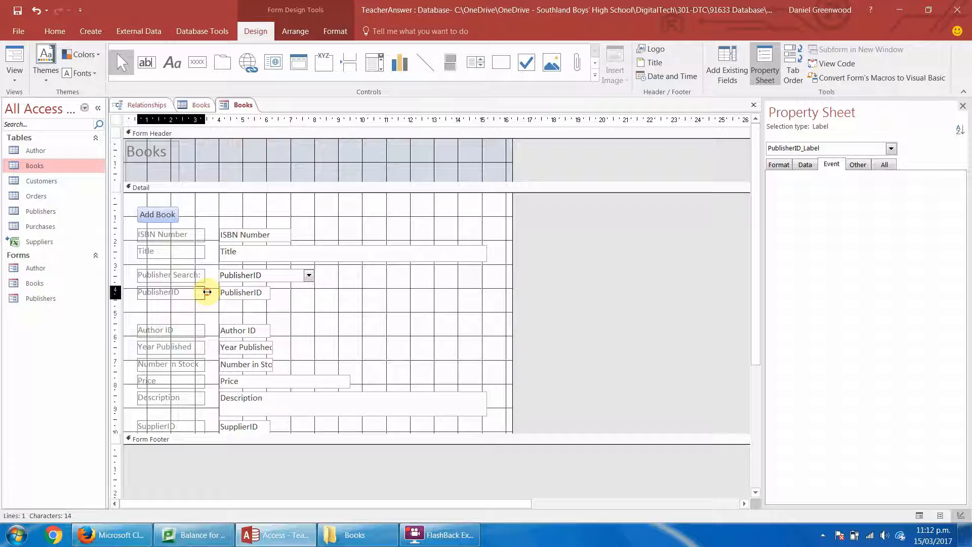
{"action": "left_click", "coordinate": [363, 306]}
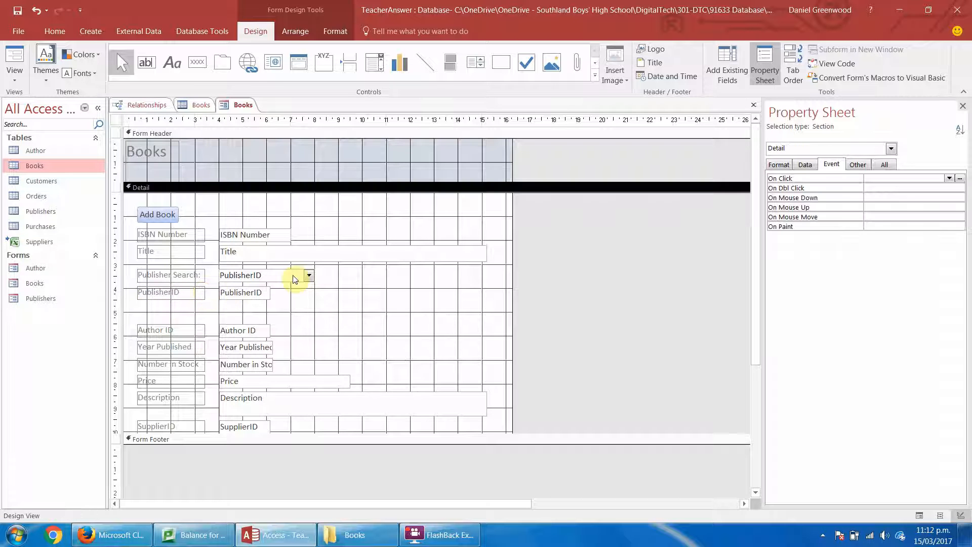
In Form View, start a new record with Add Book, entering a placeholder ISBN Number of repeated 1s and the title "Testing".
{"action": "left_click", "coordinate": [16, 55]}
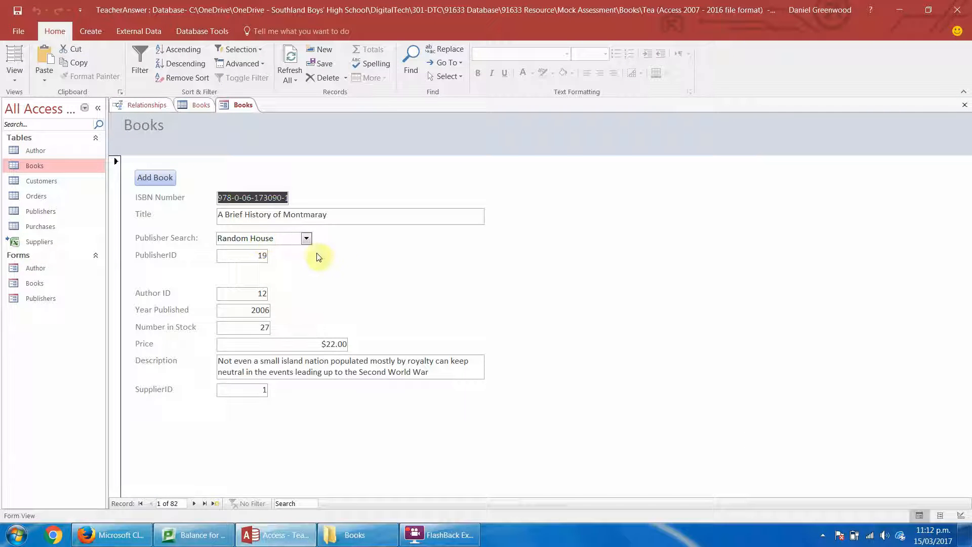
{"action": "left_click", "coordinate": [205, 504]}
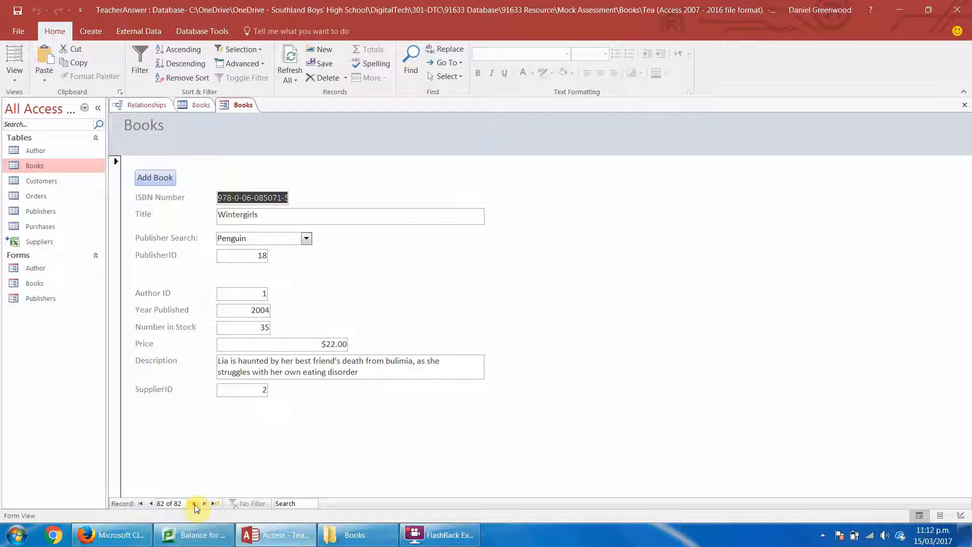
{"action": "left_click", "coordinate": [155, 177]}
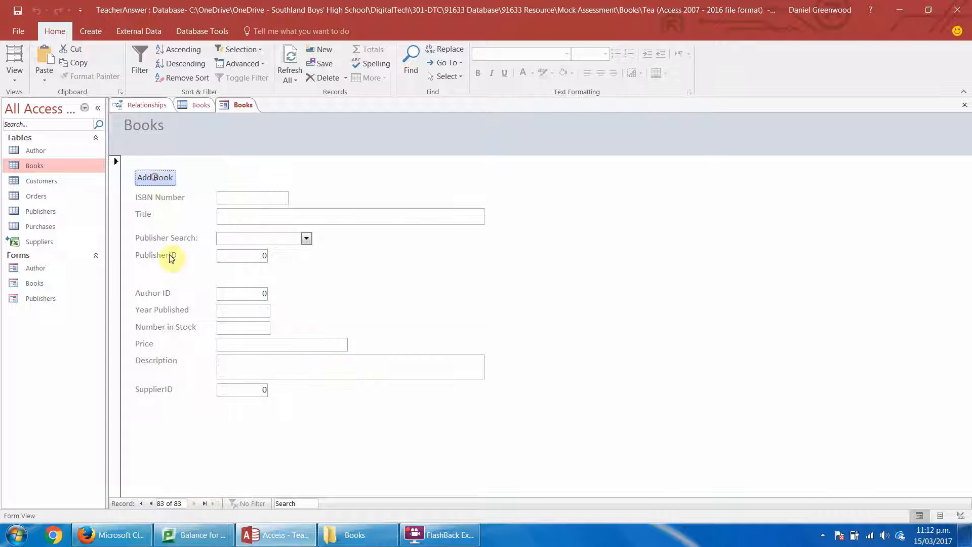
{"action": "left_click", "coordinate": [254, 200]}
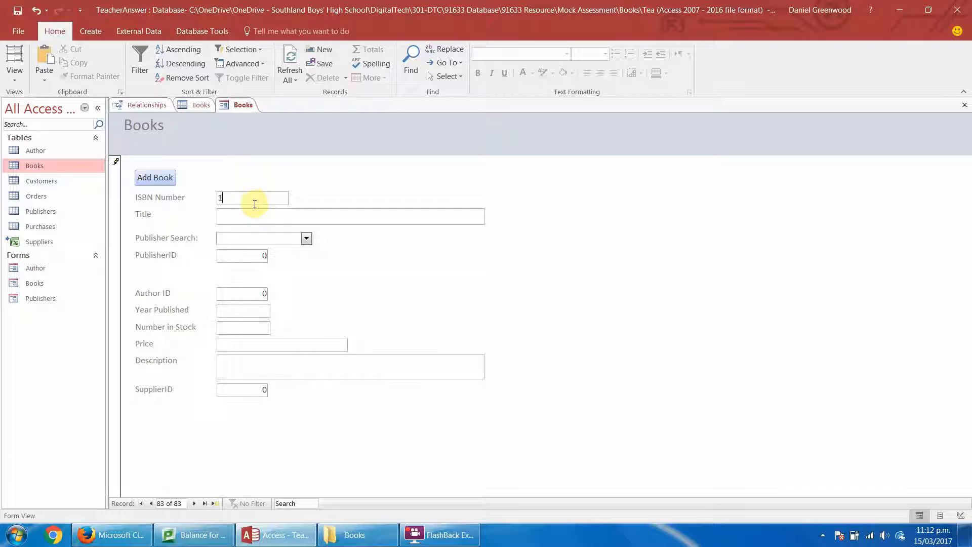
{"action": "type", "text": "1111111111111"}
{"action": "left_click", "coordinate": [255, 215]}
{"action": "type", "text": "Testing"}
{"action": "key", "text": "Tab"}
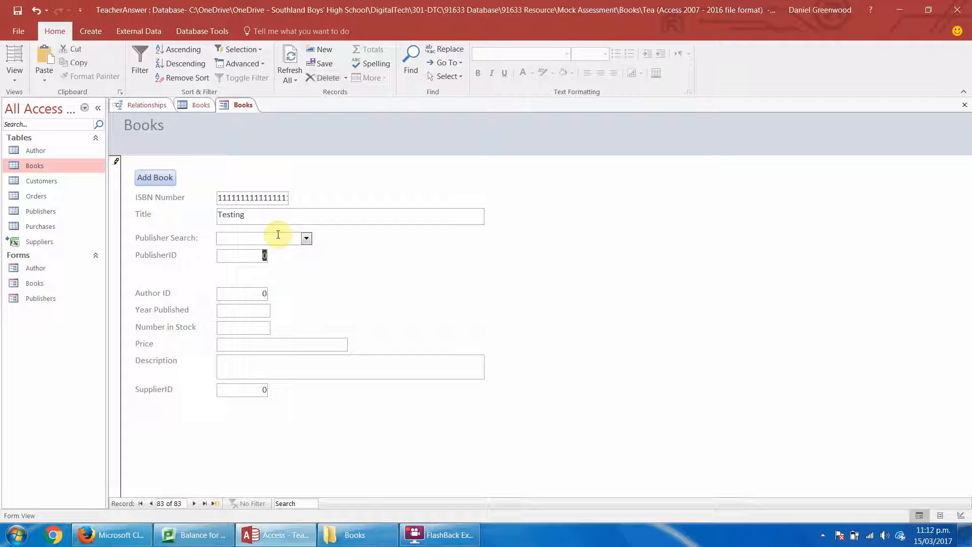
Browse the publisher names offered by the Publisher Search combo box, without choosing one.
{"action": "left_click", "coordinate": [306, 238]}
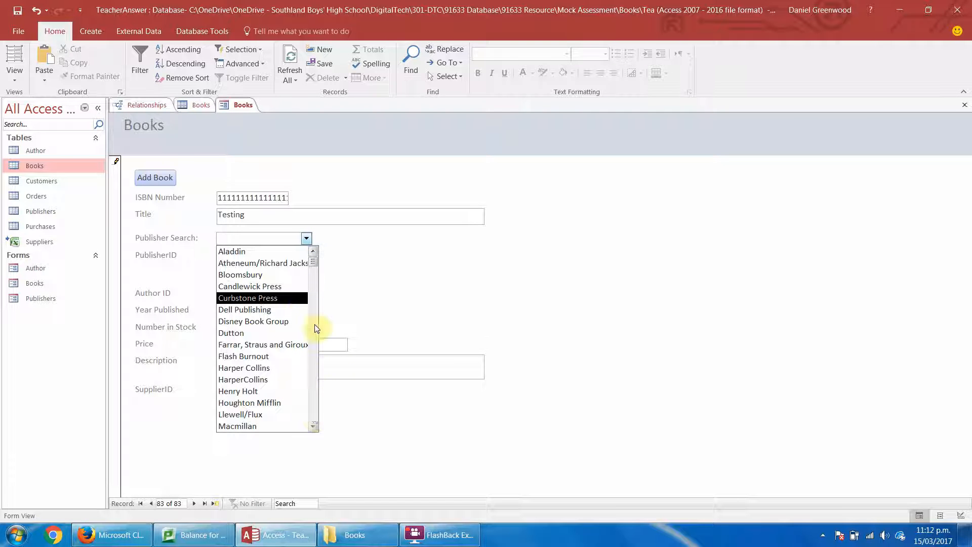
{"action": "left_click_drag", "start_coordinate": [315, 266], "coordinate": [317, 245]}
{"action": "left_click", "coordinate": [370, 276]}
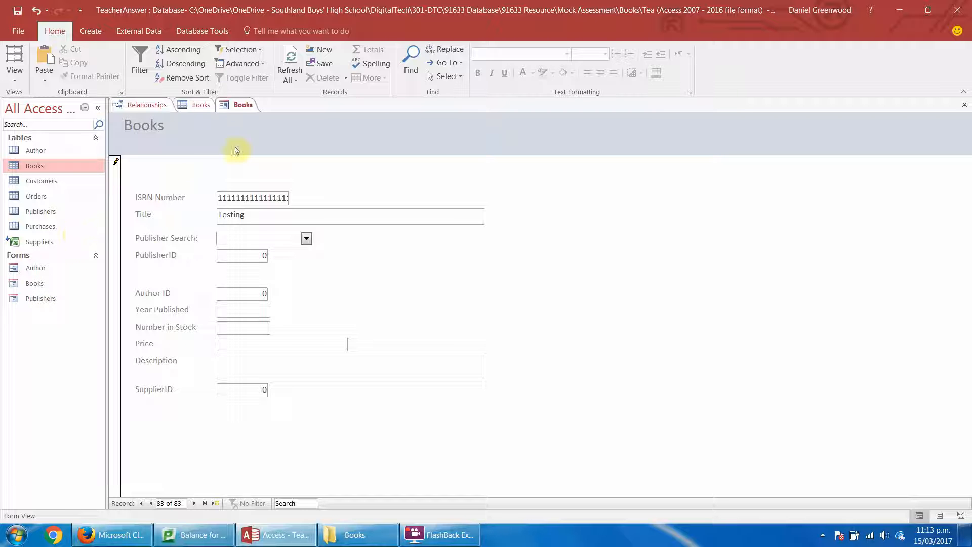
Try to switch the Books form to Design View while the new record is still incomplete.
{"action": "left_click", "coordinate": [15, 75]}
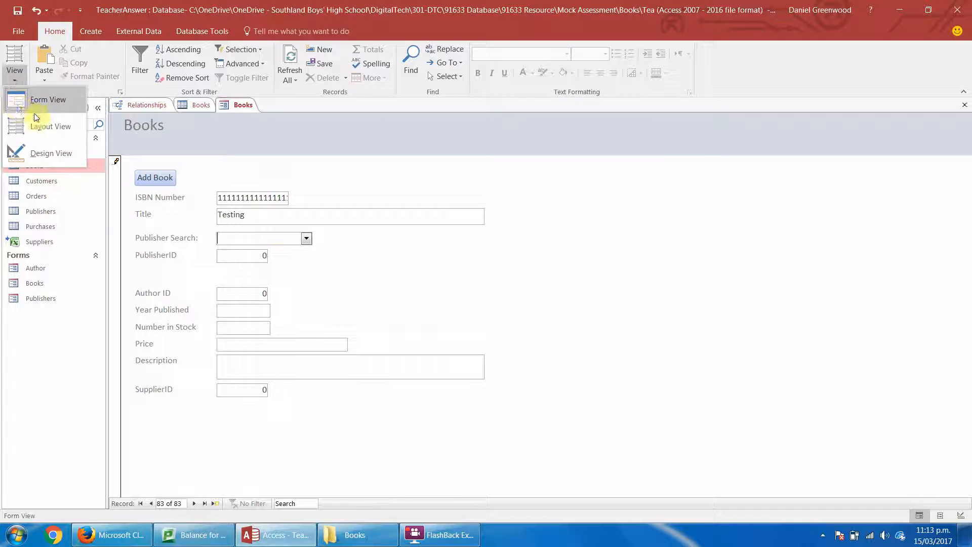
{"action": "left_click", "coordinate": [33, 153]}
{"action": "left_click", "coordinate": [467, 302]}
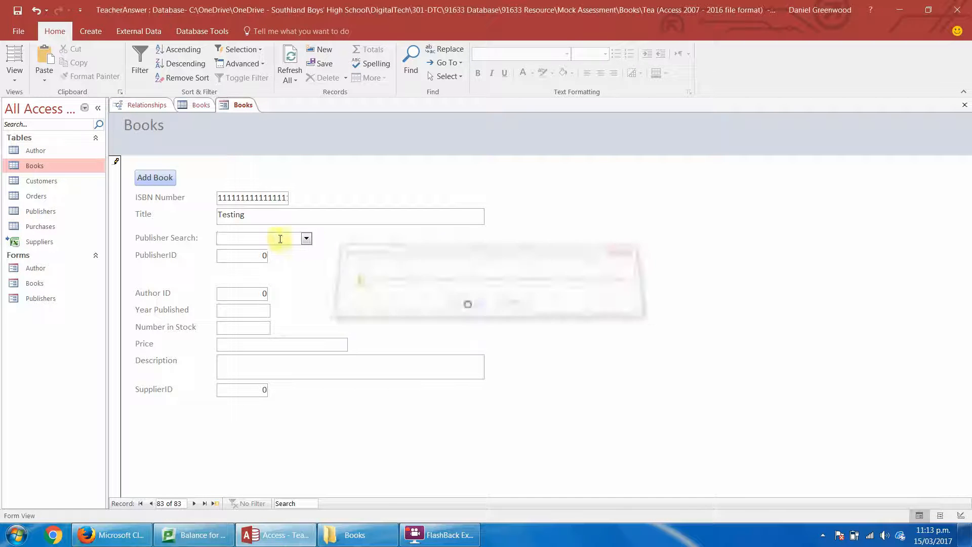
Choose Atheneum/Richard Jackson Books as the new book's publisher and set both Author ID and SupplierID to 1.
{"action": "left_click", "coordinate": [305, 238]}
{"action": "left_click", "coordinate": [292, 261]}
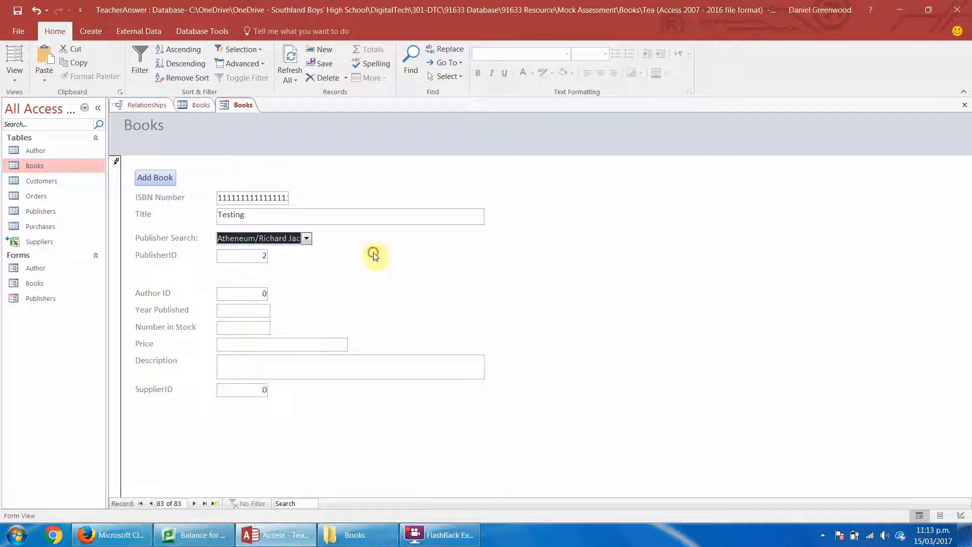
{"action": "double_click", "coordinate": [263, 294]}
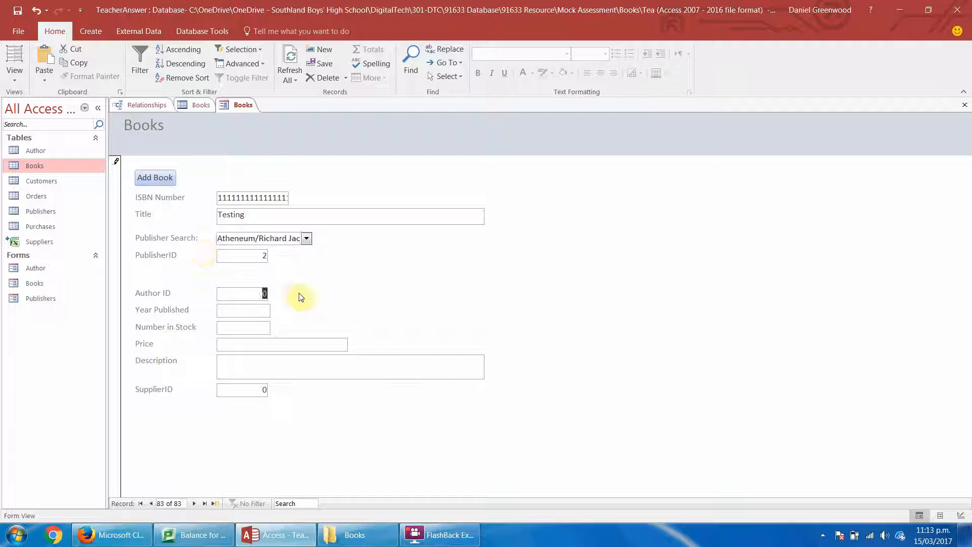
{"action": "double_click", "coordinate": [261, 390]}
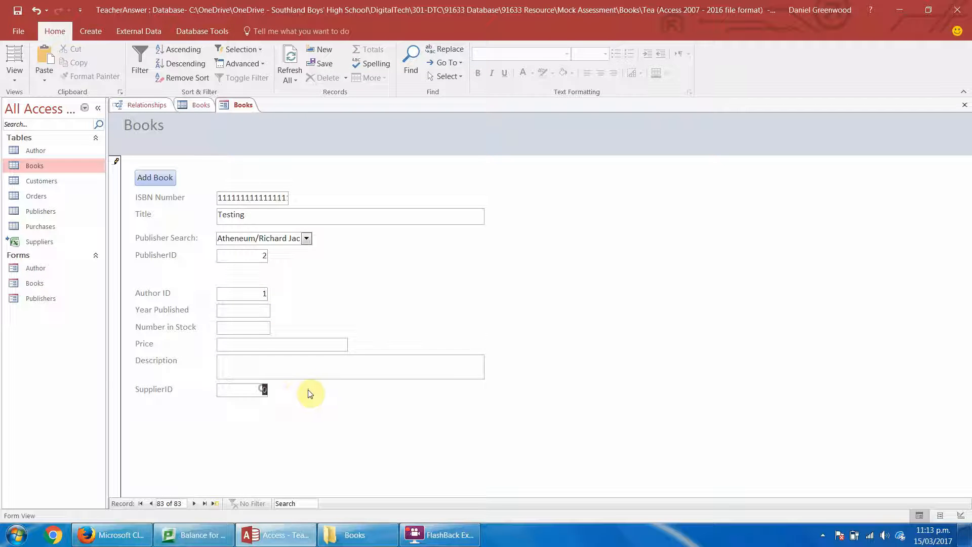
{"action": "type", "text": "1"}
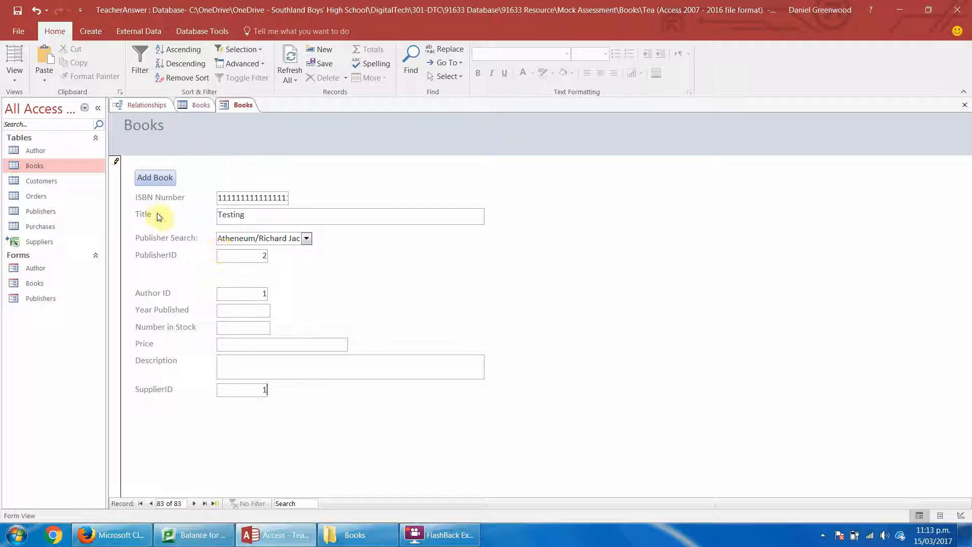
In Layout View, widen the Publisher Search combo box to fit the full publisher name.
{"action": "left_click", "coordinate": [15, 57]}
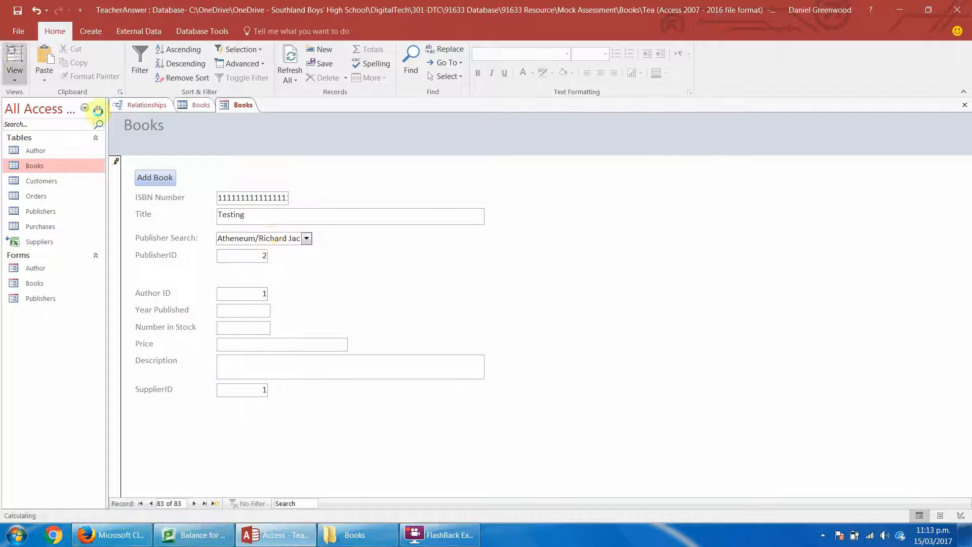
{"action": "left_click", "coordinate": [309, 239]}
{"action": "left_click_drag", "start_coordinate": [311, 239], "coordinate": [366, 239]}
{"action": "left_click", "coordinate": [426, 255]}
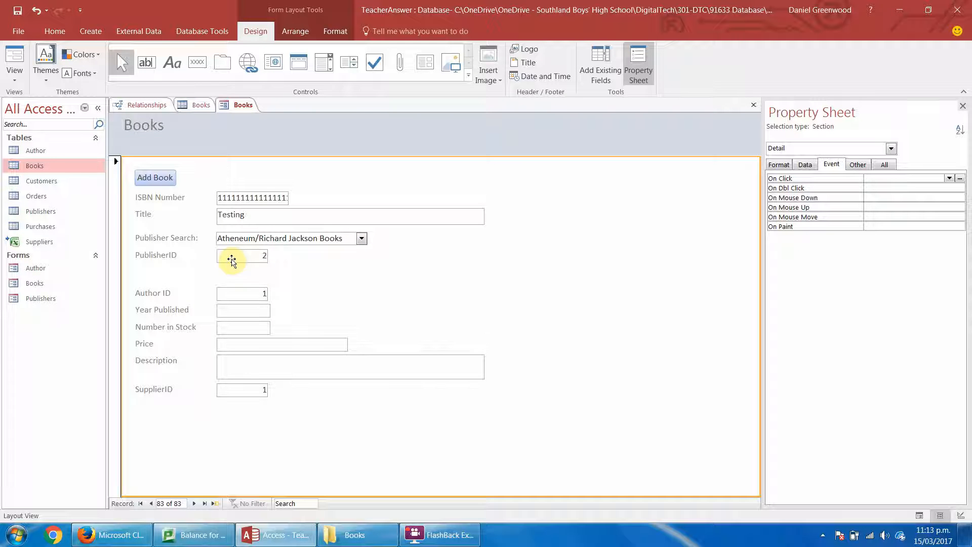
In Design View, draw a command button beside the PublisherID field of the Books form.
{"action": "left_click", "coordinate": [20, 82]}
{"action": "left_click", "coordinate": [29, 155]}
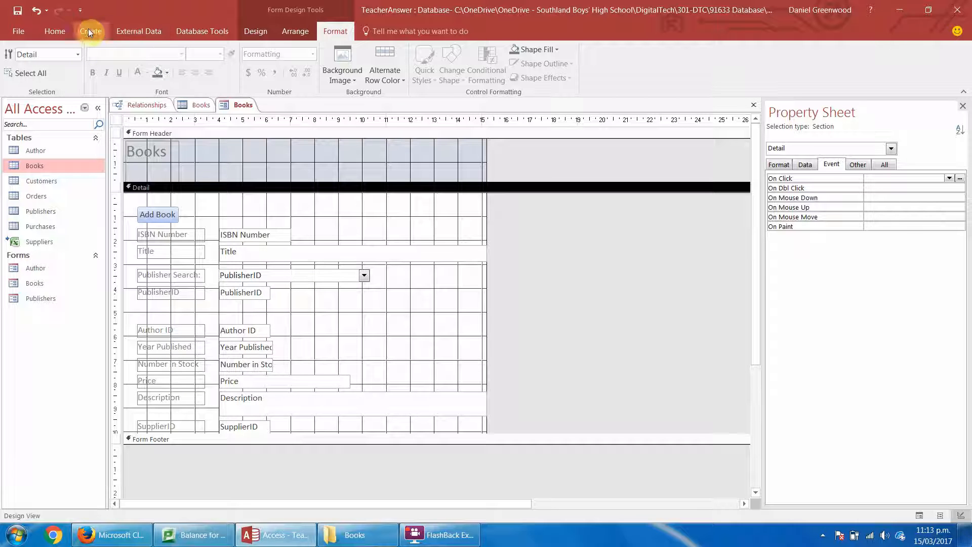
{"action": "left_click", "coordinate": [255, 31]}
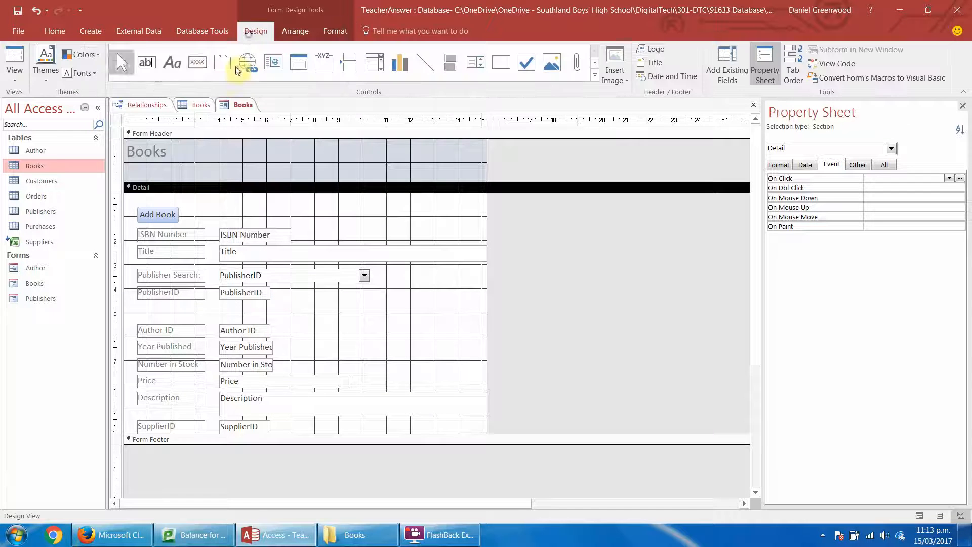
{"action": "left_click", "coordinate": [197, 62]}
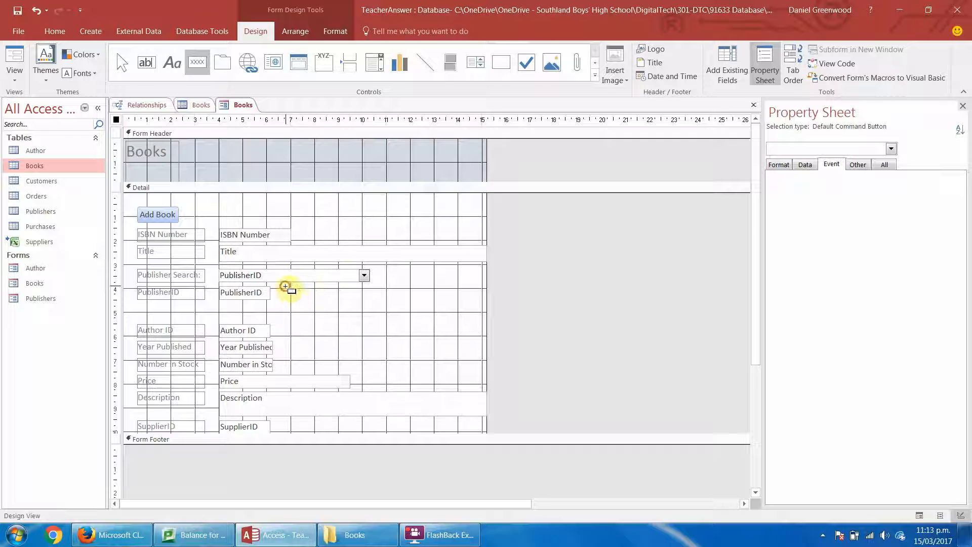
{"action": "left_click_drag", "start_coordinate": [286, 287], "coordinate": [334, 300]}
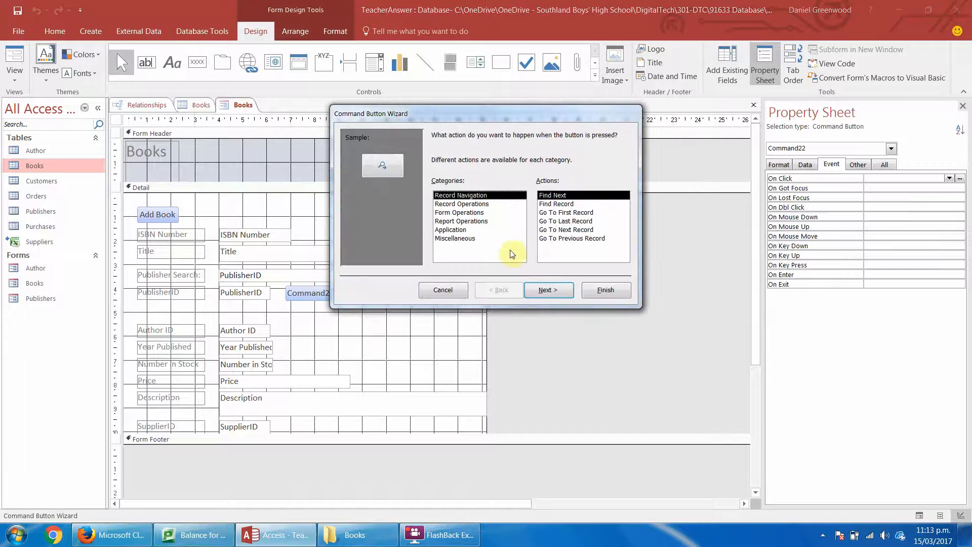
Assign the button the Open Form action from Form Operations, opening the Publishers form with all records shown.
{"action": "left_click", "coordinate": [458, 212]}
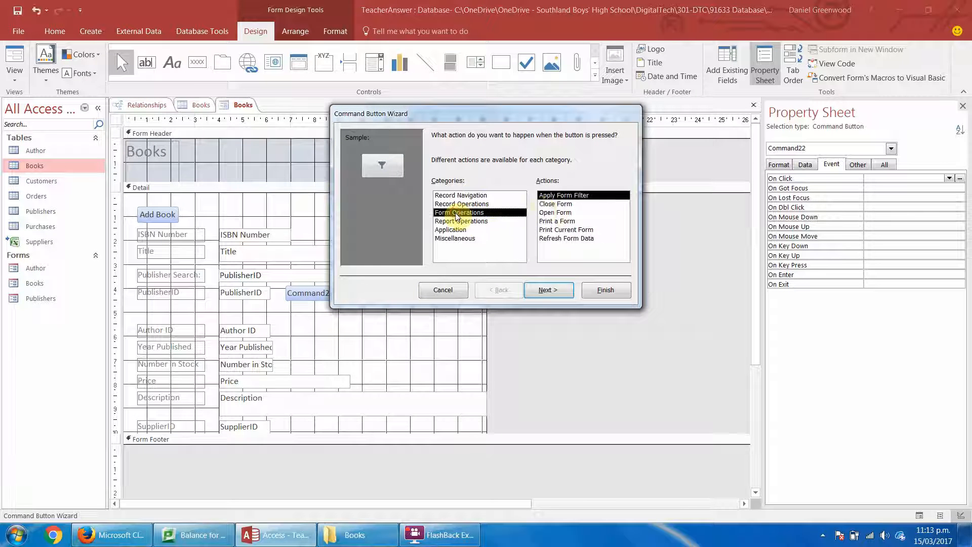
{"action": "left_click", "coordinate": [552, 213]}
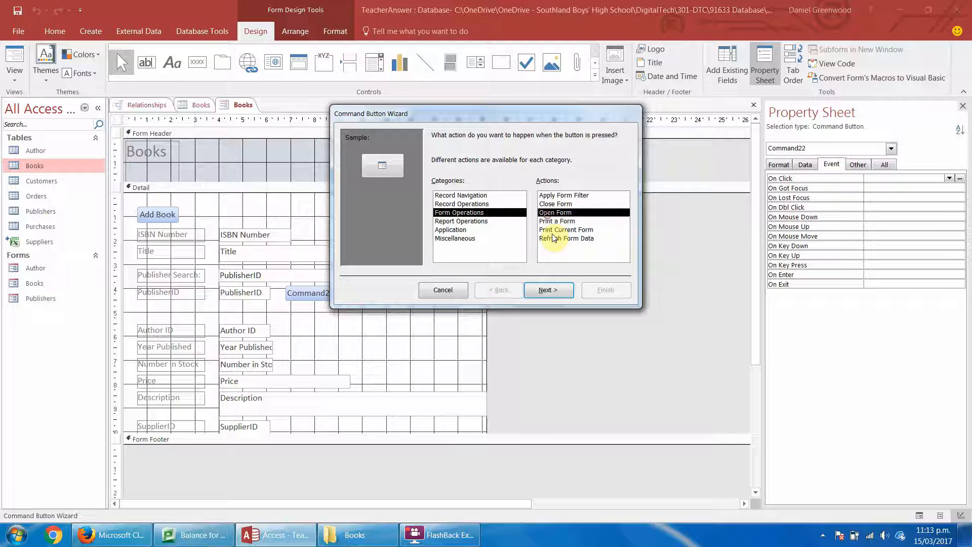
{"action": "left_click", "coordinate": [557, 289]}
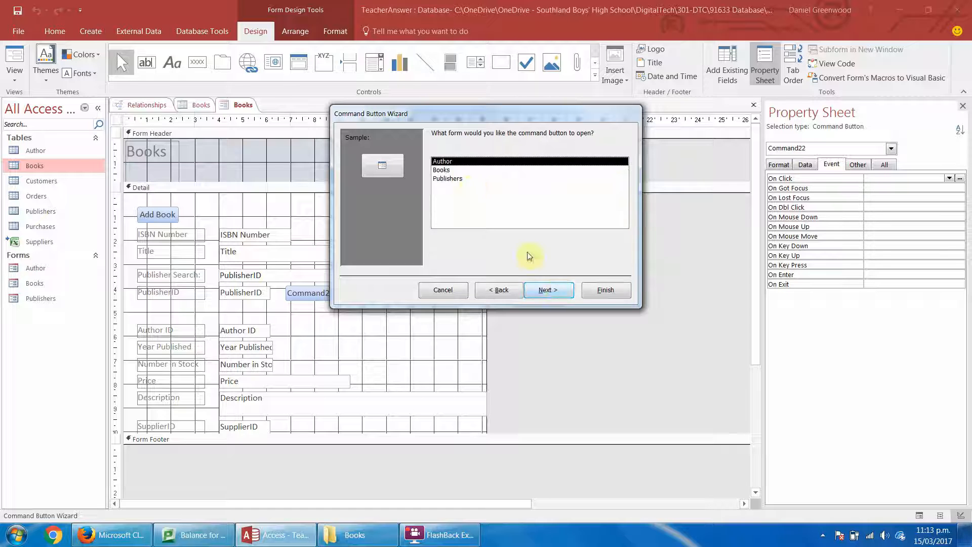
{"action": "left_click", "coordinate": [445, 180]}
{"action": "left_click", "coordinate": [552, 296]}
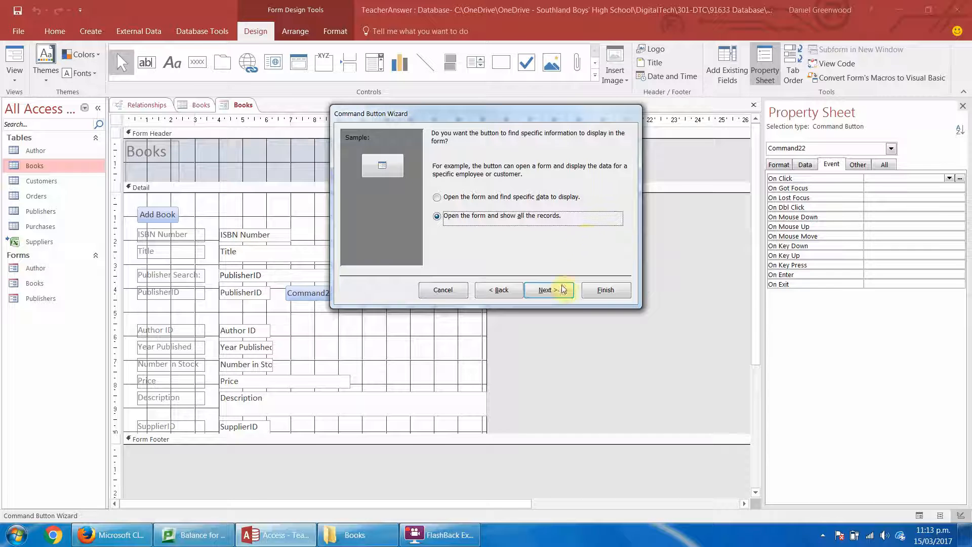
{"action": "left_click", "coordinate": [562, 290]}
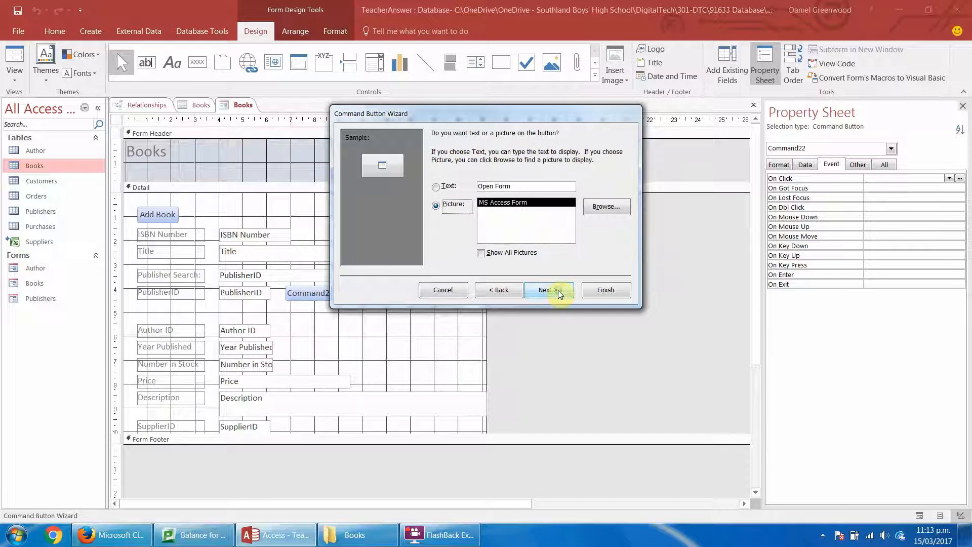
Give the button the text "Add Publisher", name it addPublisher and finish the wizard.
{"action": "left_click", "coordinate": [436, 188]}
{"action": "left_click_drag", "start_coordinate": [527, 187], "coordinate": [474, 187]}
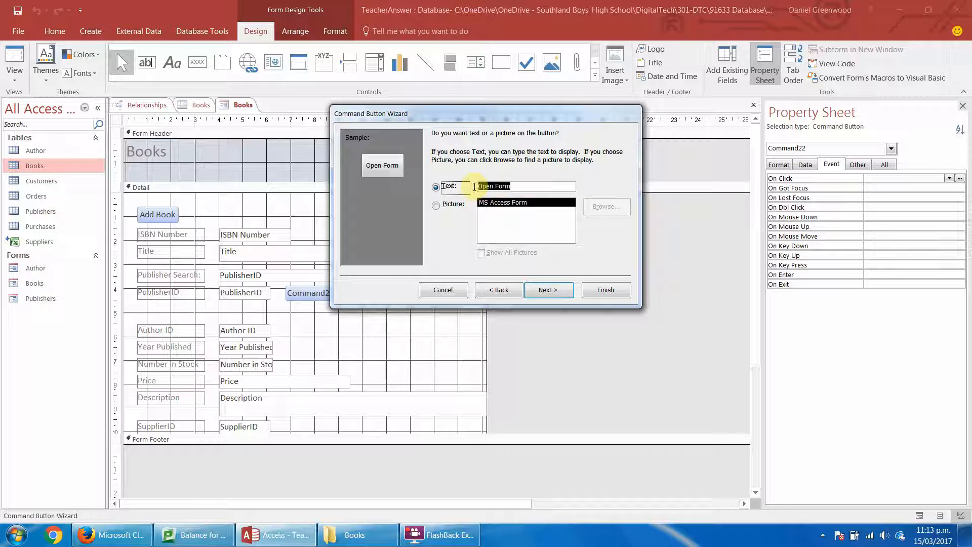
{"action": "type", "text": "Add "}
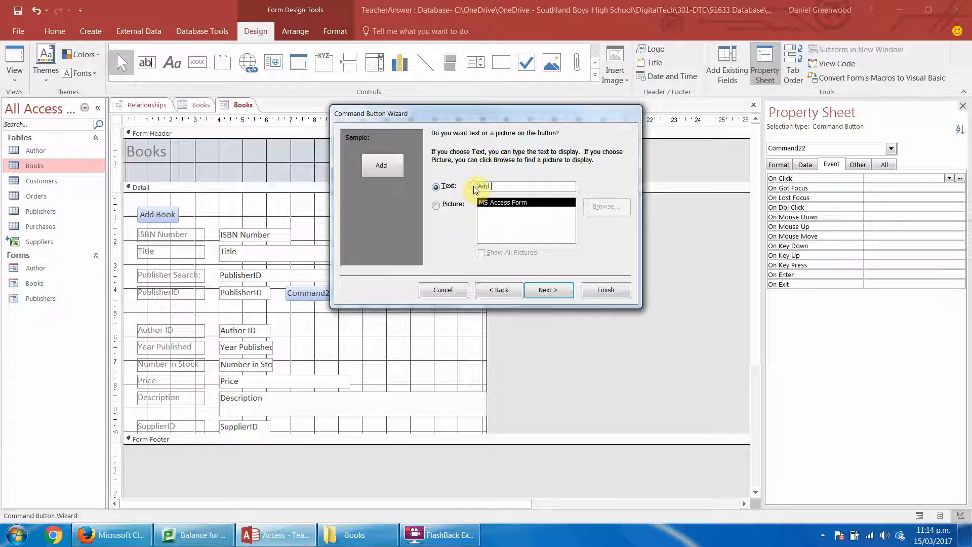
{"action": "type", "text": "Publisher"}
{"action": "key", "text": "Return"}
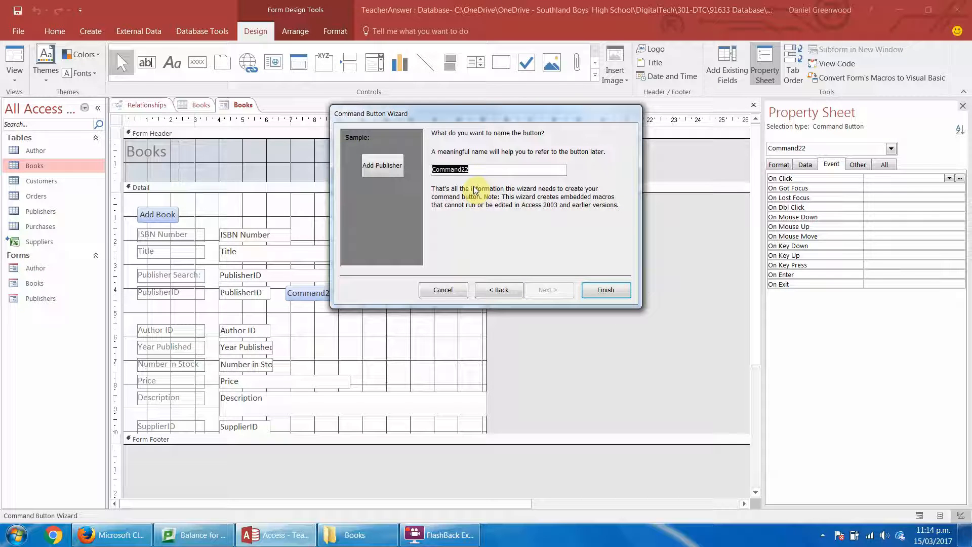
{"action": "type", "text": "addPu"}
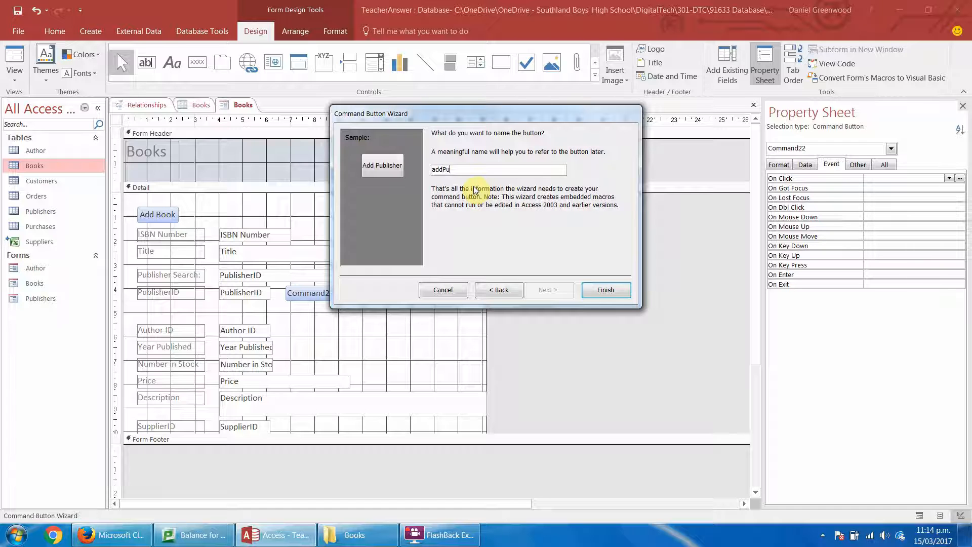
{"action": "type", "text": "blisher"}
{"action": "key", "text": "Return"}
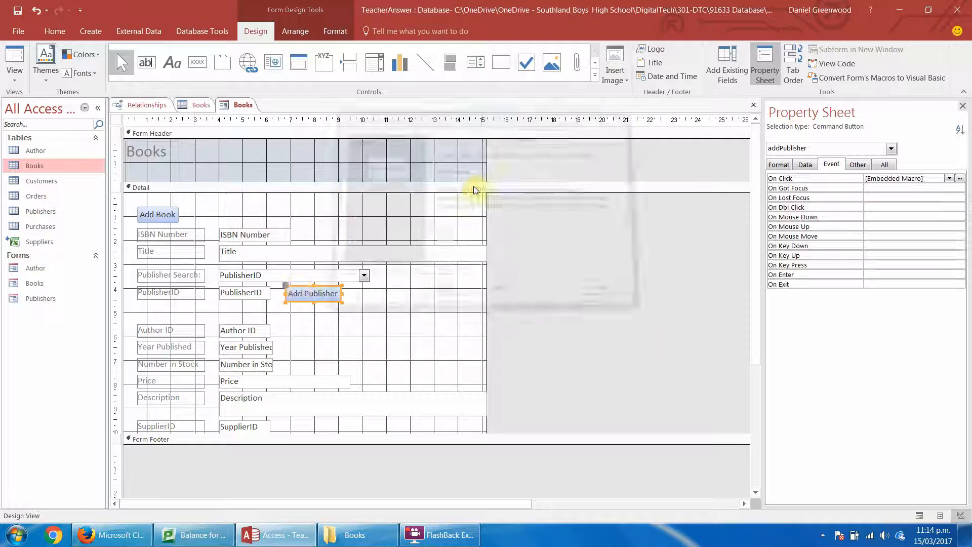
{"action": "left_click", "coordinate": [368, 300]}
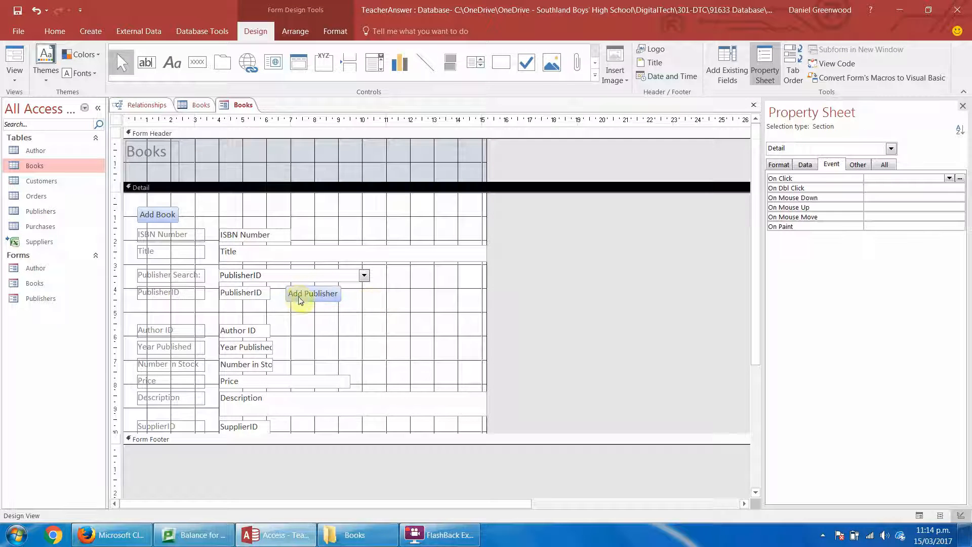
Switch the Books form to Form View and use the Add Publisher button to open the Publishers form.
{"action": "left_click", "coordinate": [300, 298]}
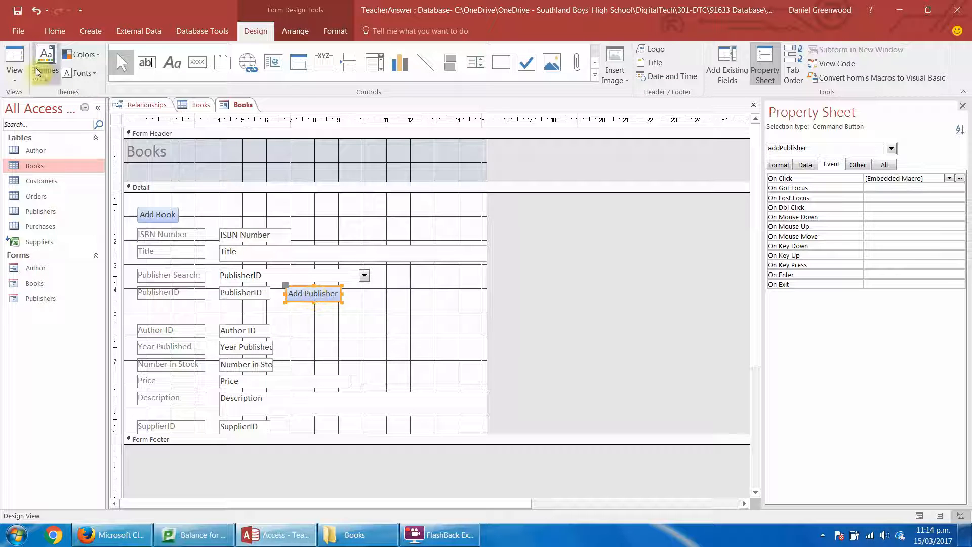
{"action": "left_click", "coordinate": [14, 63]}
{"action": "left_click", "coordinate": [318, 259]}
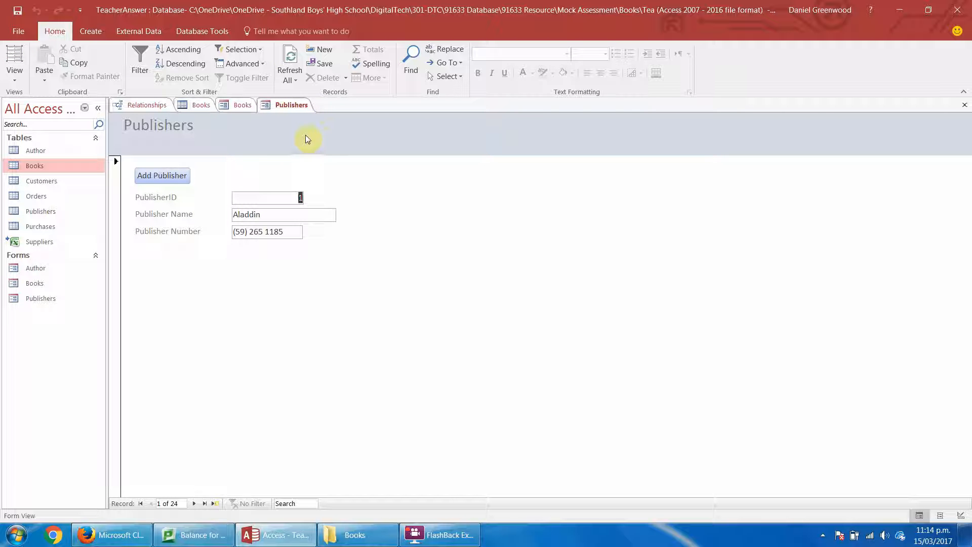
In Design View of the Publishers form, extend the Detail section downward by about 1.7 cm to make room below Publisher Number.
{"action": "left_click", "coordinate": [14, 74]}
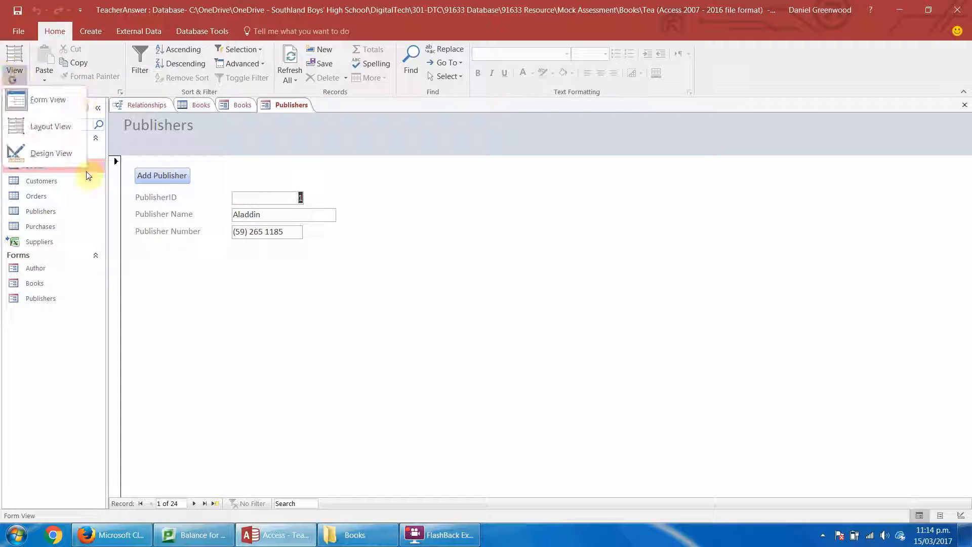
{"action": "left_click", "coordinate": [46, 160]}
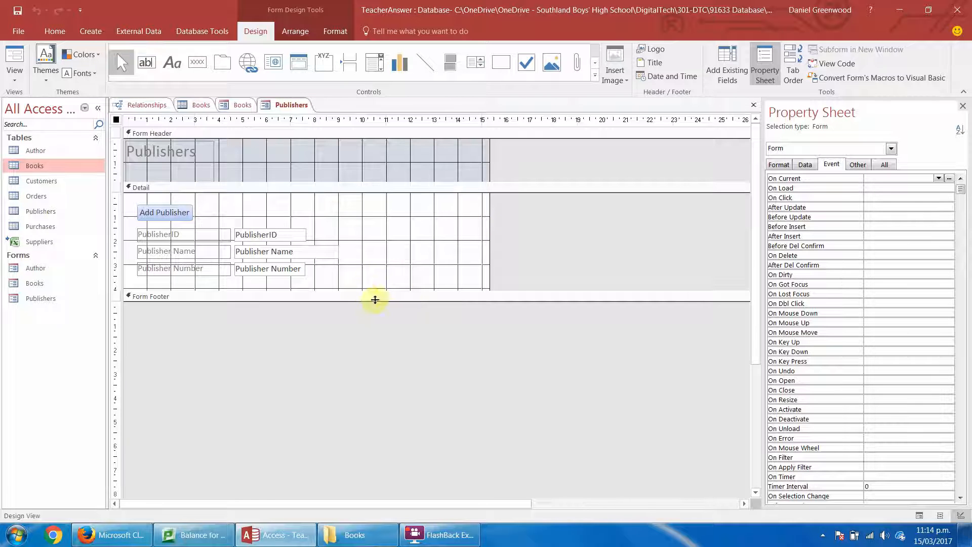
{"action": "left_click_drag", "start_coordinate": [366, 290], "coordinate": [366, 331]}
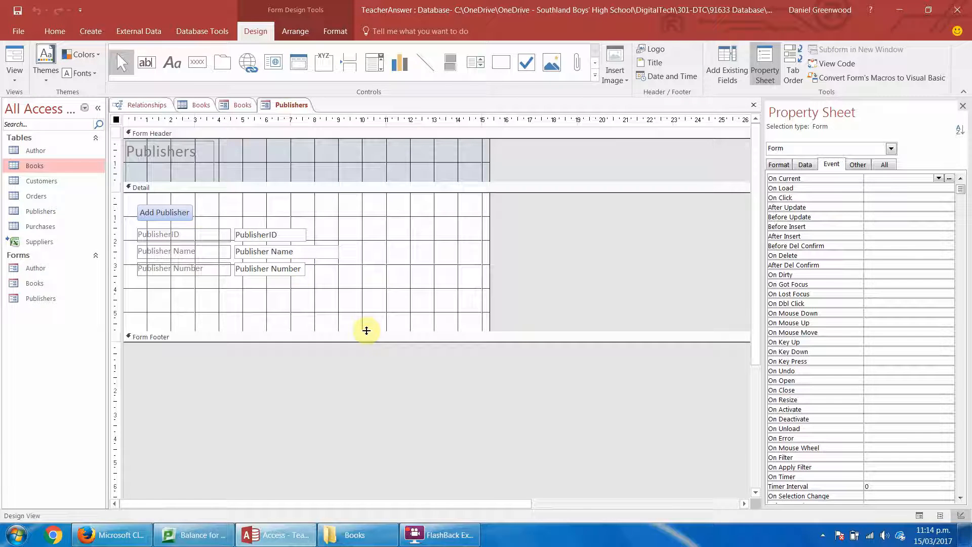
Add a command button below Publisher Number with the Open Form action, opening the Books form with all records shown.
{"action": "left_click", "coordinate": [197, 64]}
{"action": "left_click_drag", "start_coordinate": [138, 303], "coordinate": [188, 315]}
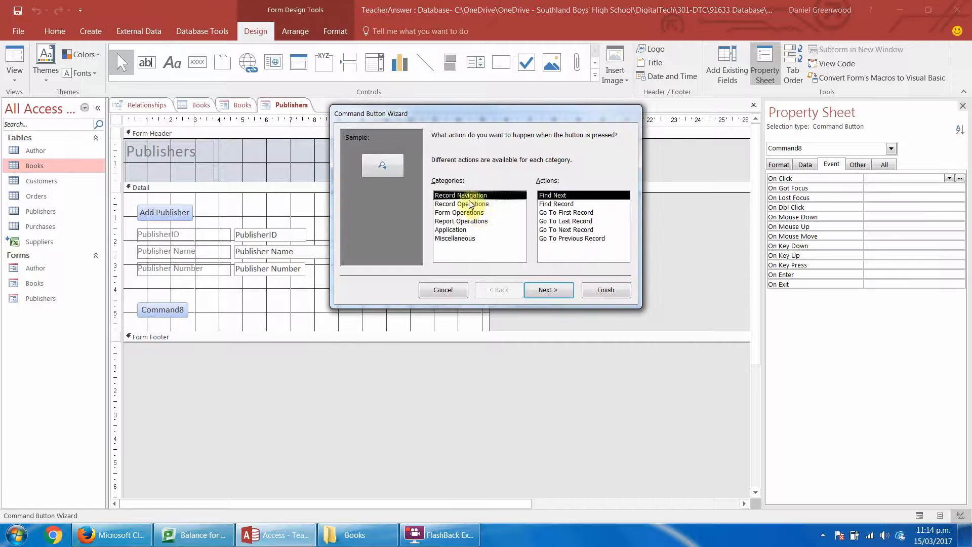
{"action": "left_click", "coordinate": [459, 212]}
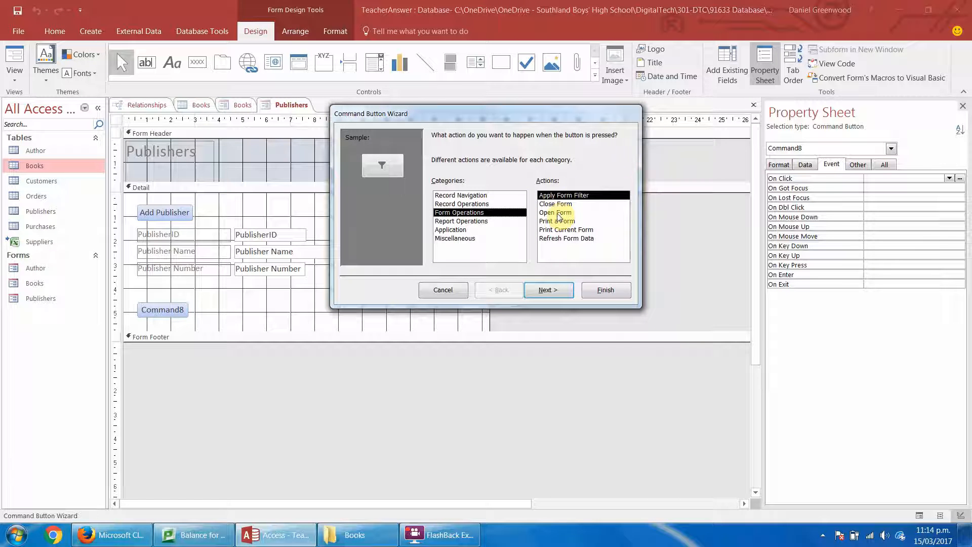
{"action": "left_click", "coordinate": [556, 212]}
{"action": "left_click", "coordinate": [549, 291]}
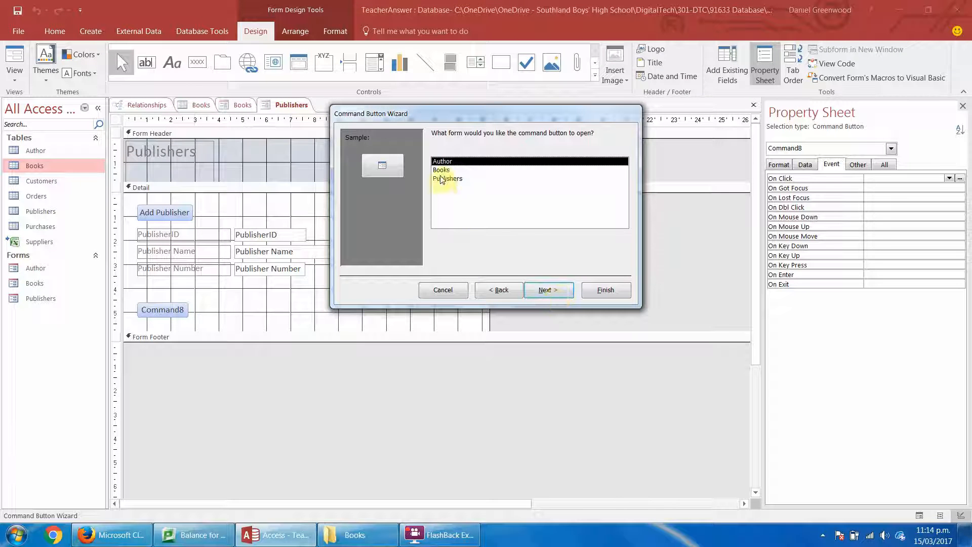
{"action": "left_click", "coordinate": [441, 170]}
{"action": "left_click", "coordinate": [563, 291]}
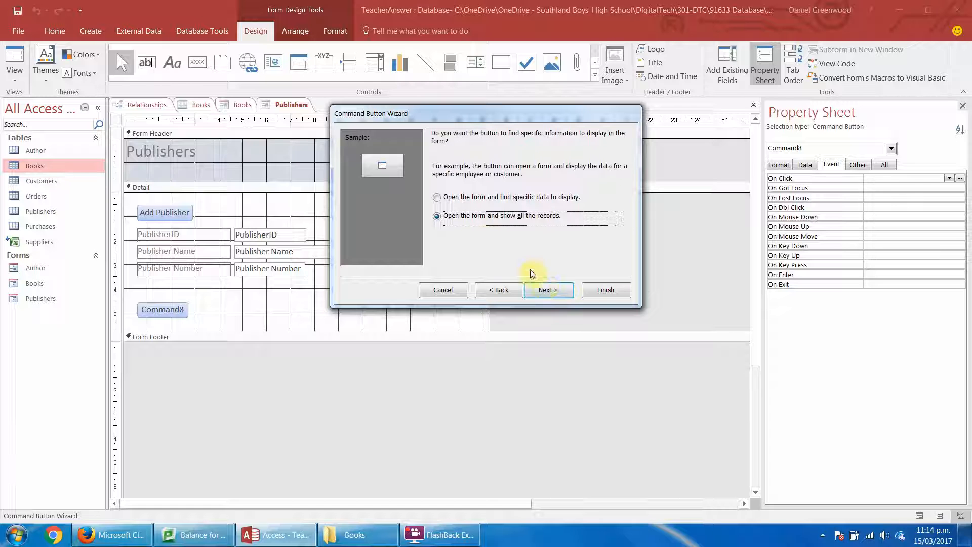
{"action": "left_click", "coordinate": [547, 287]}
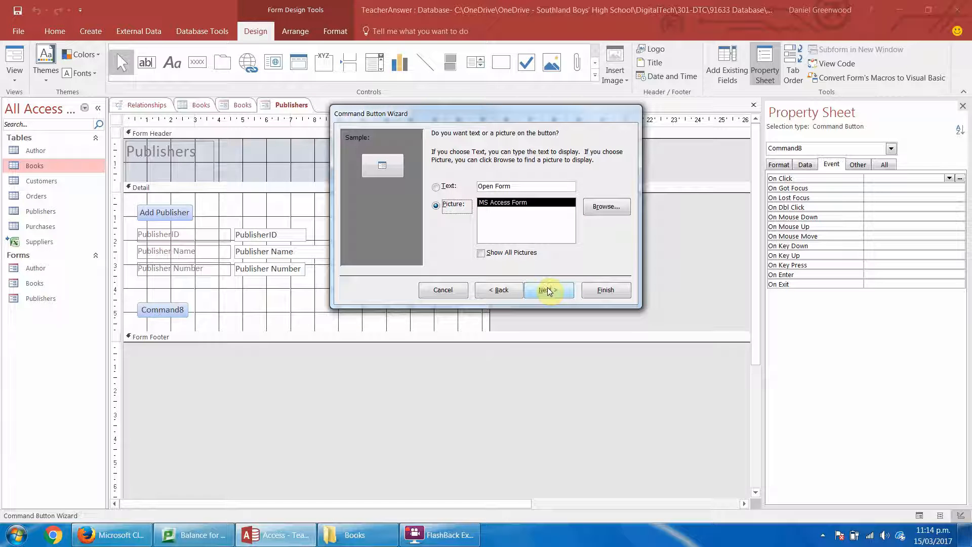
Give the button the text "Go to Books", name it goToBooks and finish the wizard.
{"action": "left_click", "coordinate": [436, 187]}
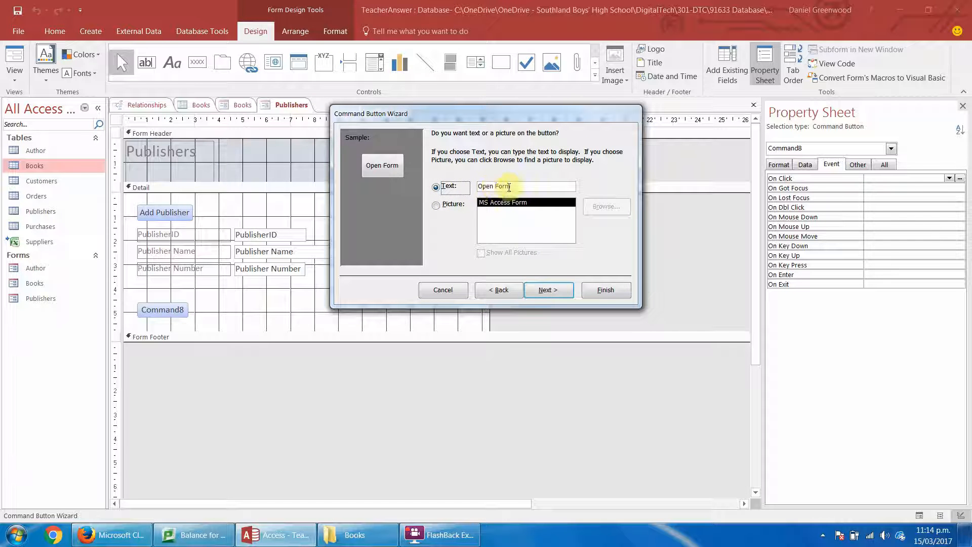
{"action": "left_click_drag", "start_coordinate": [509, 187], "coordinate": [473, 187]}
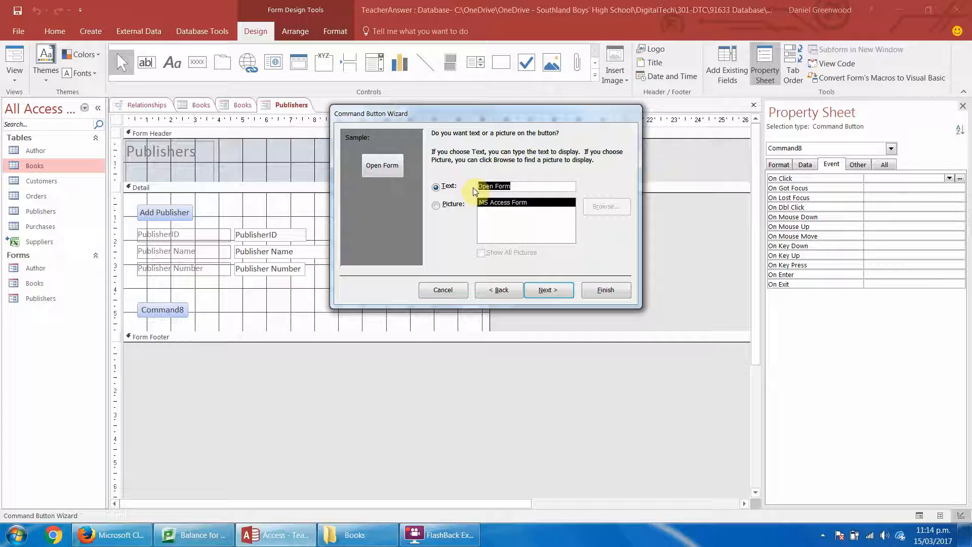
{"action": "type", "text": "Ope"}
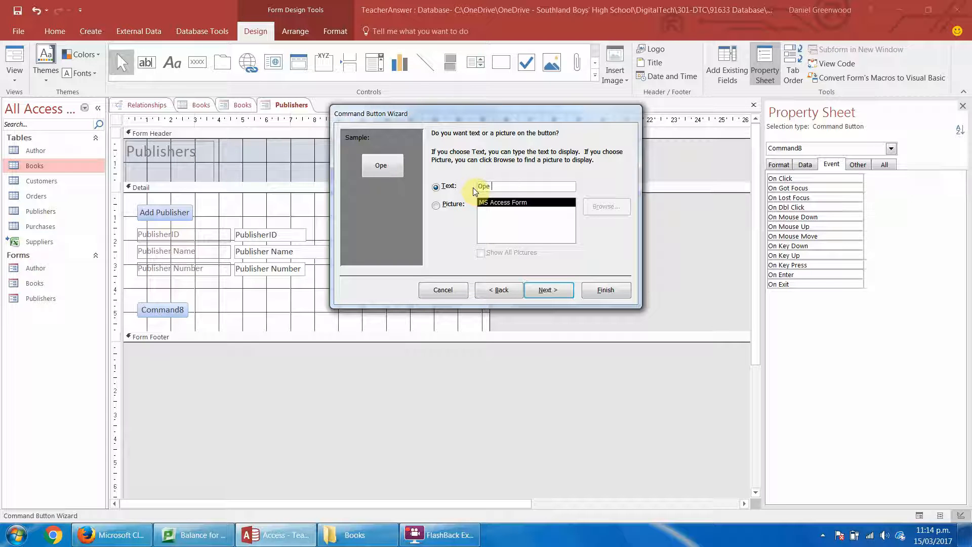
{"action": "type", "text": "n Boo"}
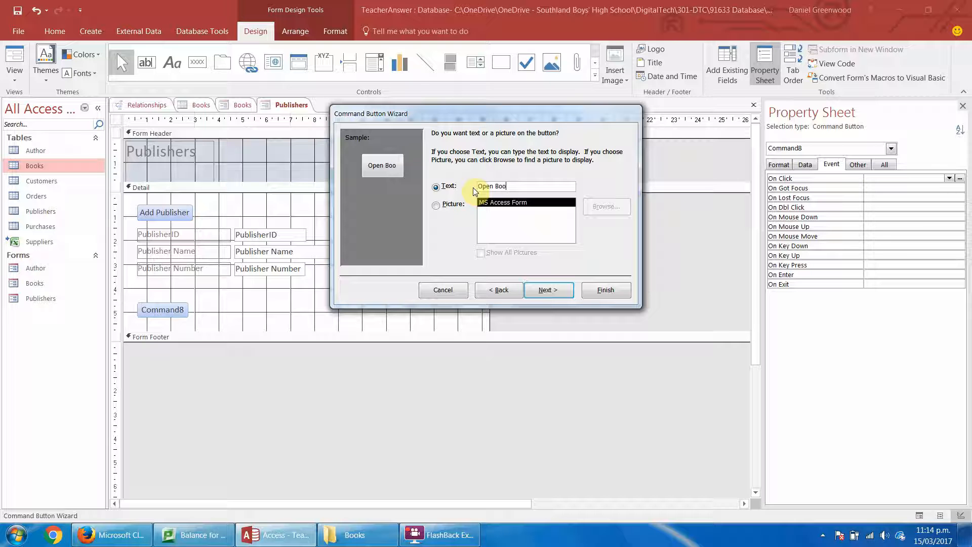
{"action": "type", "text": "ks"}
{"action": "key", "text": "BackSpace"}
{"action": "key", "text": "BackSpace"}
{"action": "key", "text": "BackSpace"}
{"action": "key", "text": "BackSpace"}
{"action": "key", "text": "BackSpace"}
{"action": "key", "text": "BackSpace"}
{"action": "key", "text": "BackSpace"}
{"action": "key", "text": "BackSpace"}
{"action": "key", "text": "BackSpace"}
{"action": "key", "text": "BackSpace"}
{"action": "type", "text": "Got "}
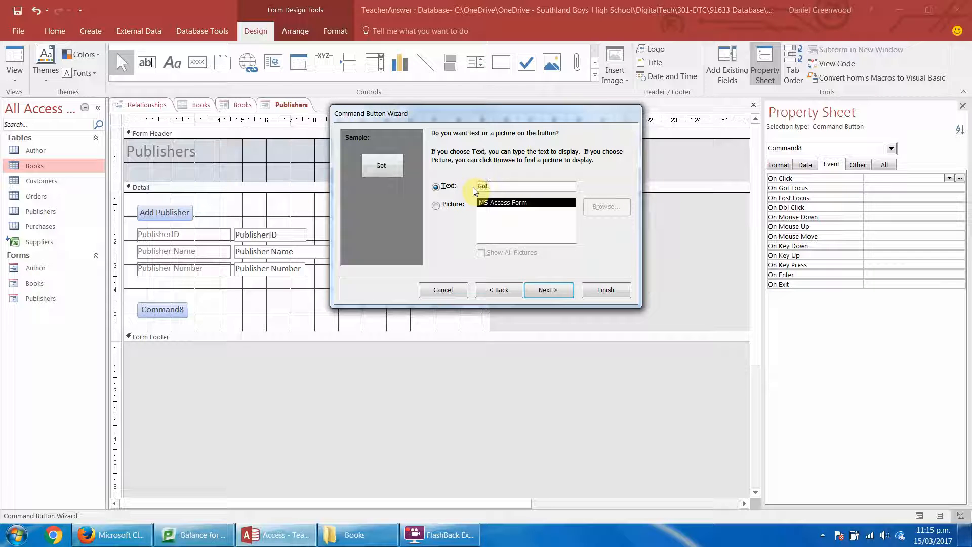
{"action": "type", "text": "o Book"}
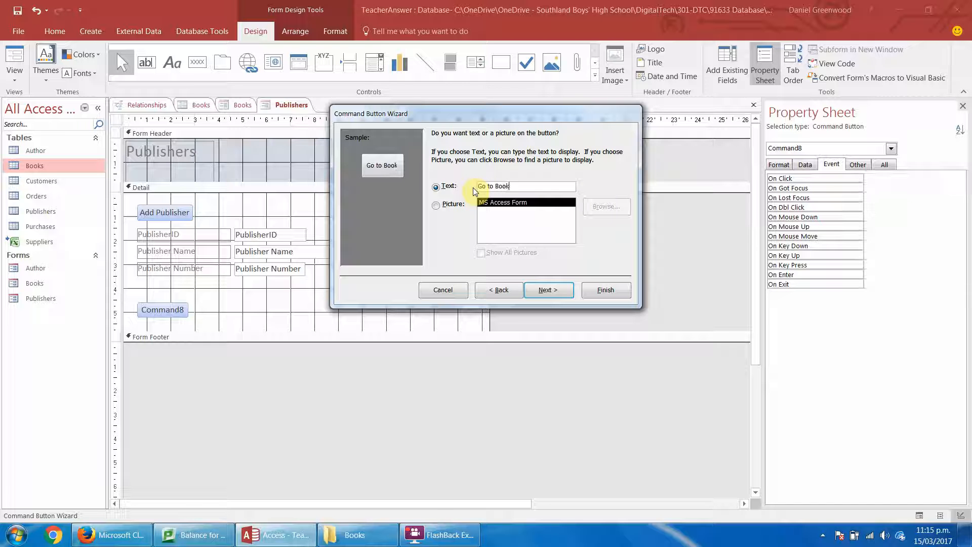
{"action": "type", "text": "s"}
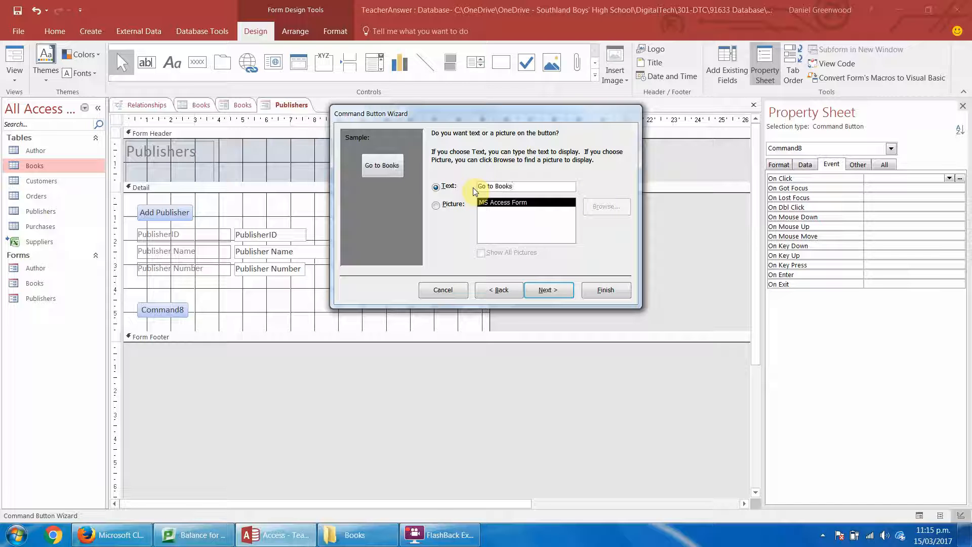
{"action": "left_click", "coordinate": [558, 288]}
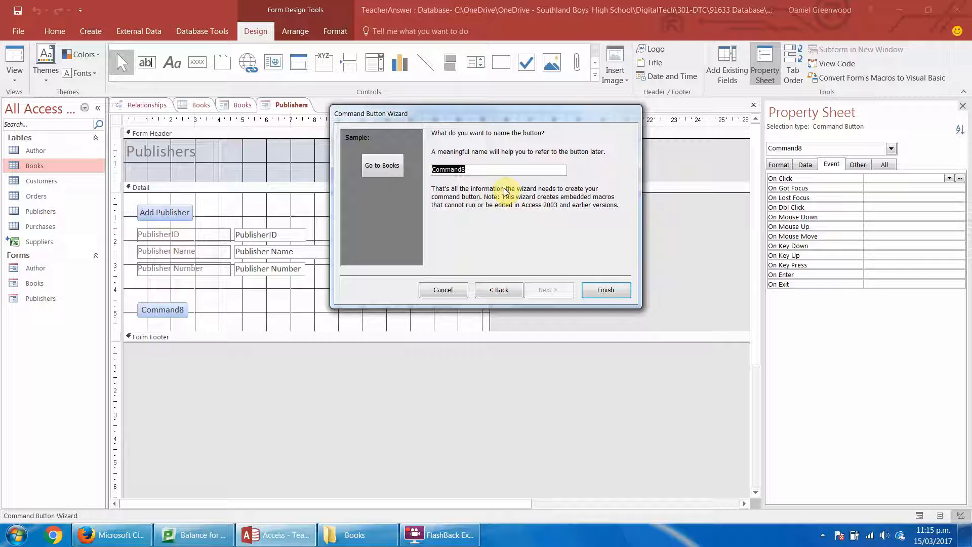
{"action": "type", "text": "goToBooks"}
{"action": "key", "text": "Return"}
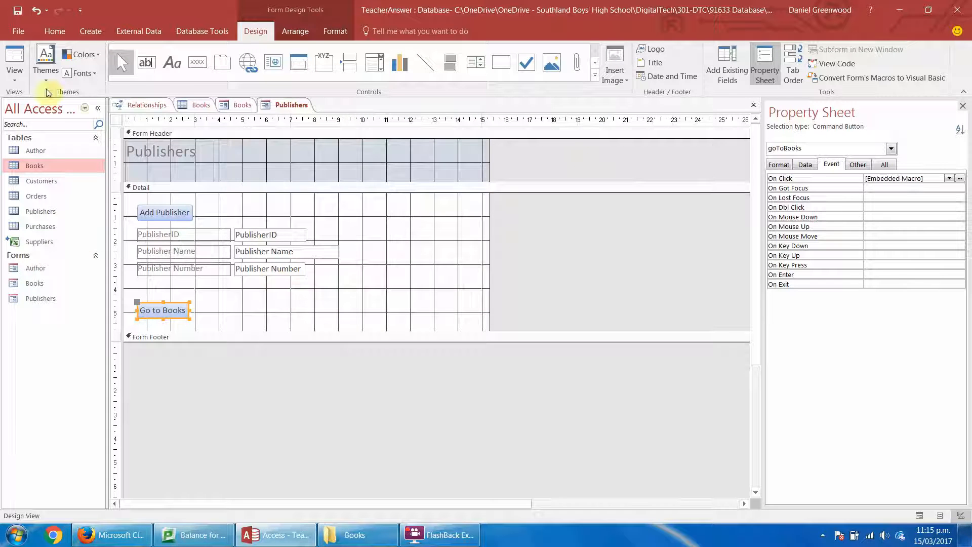
Test the Go to Books button in Form View and go to the last record of the Books form.
{"action": "left_click", "coordinate": [15, 63]}
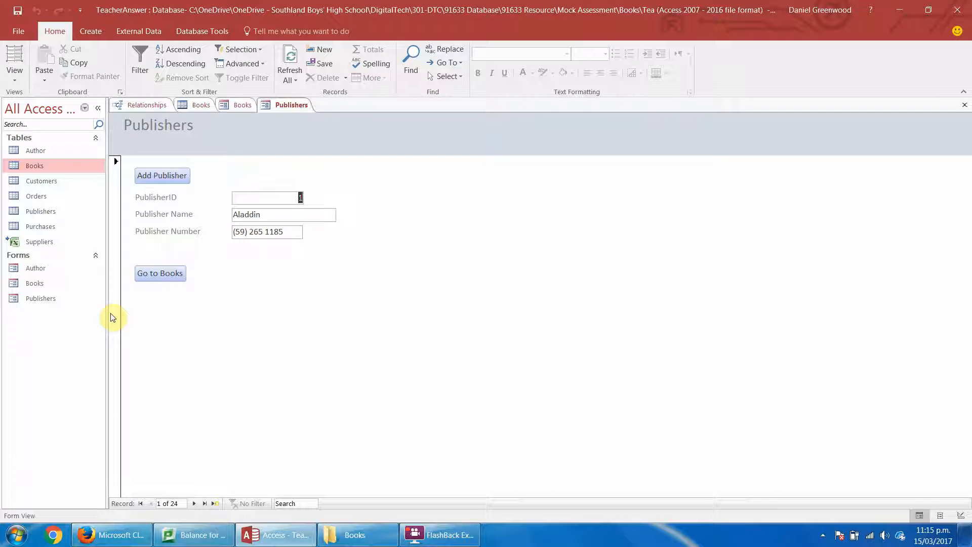
{"action": "left_click", "coordinate": [147, 274]}
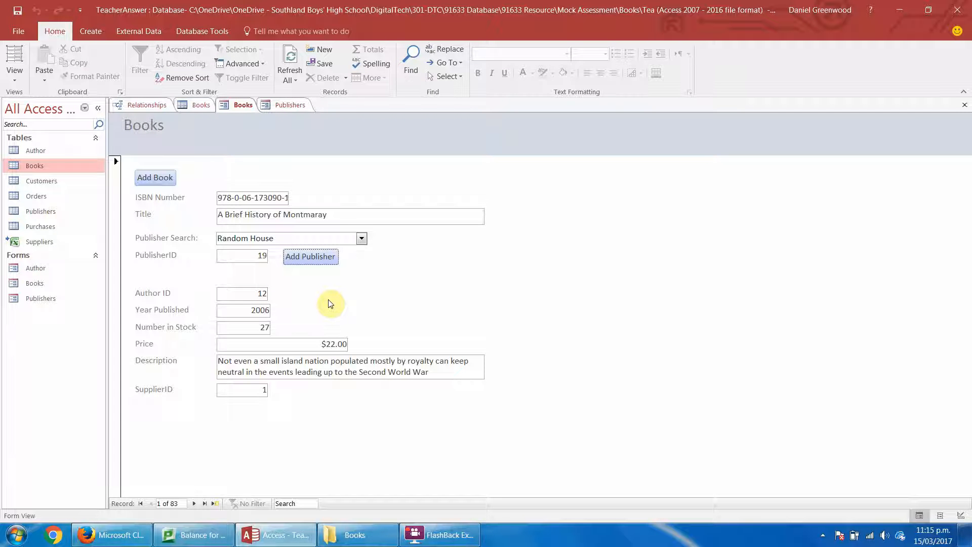
{"action": "left_click", "coordinate": [204, 503]}
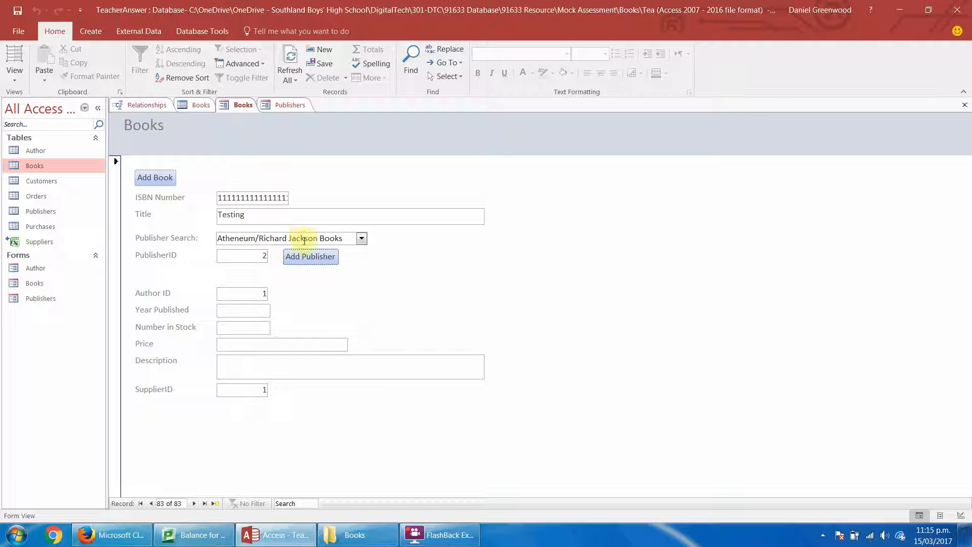
In Design View of the Books form, add a GoToRecord action to the Add Publisher button's On Click macro.
{"action": "left_click", "coordinate": [13, 75]}
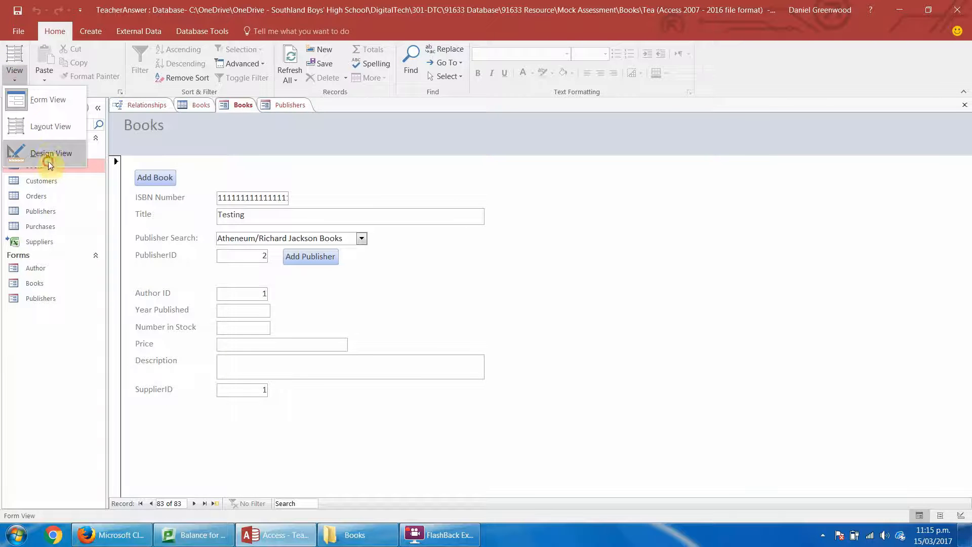
{"action": "left_click", "coordinate": [48, 158]}
{"action": "right_click", "coordinate": [328, 296]}
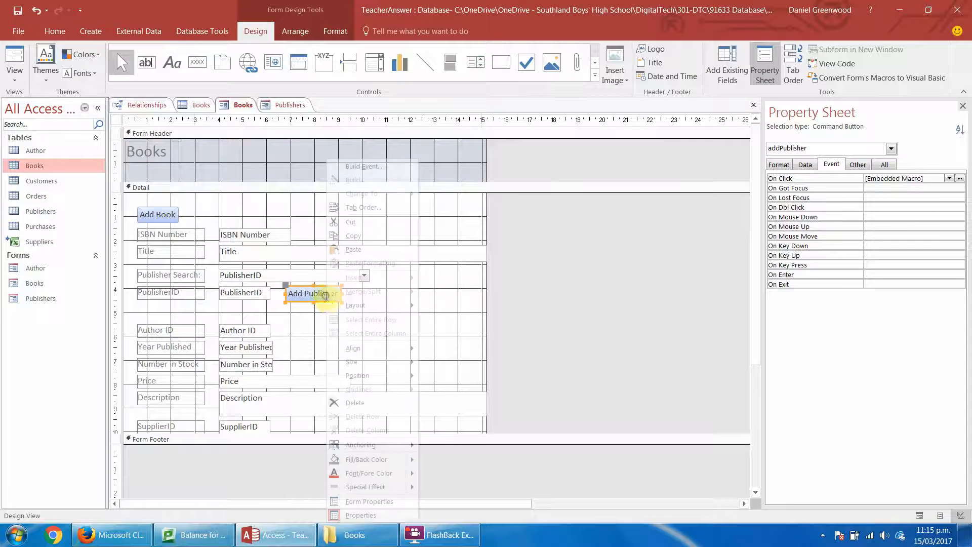
{"action": "left_click", "coordinate": [391, 166]}
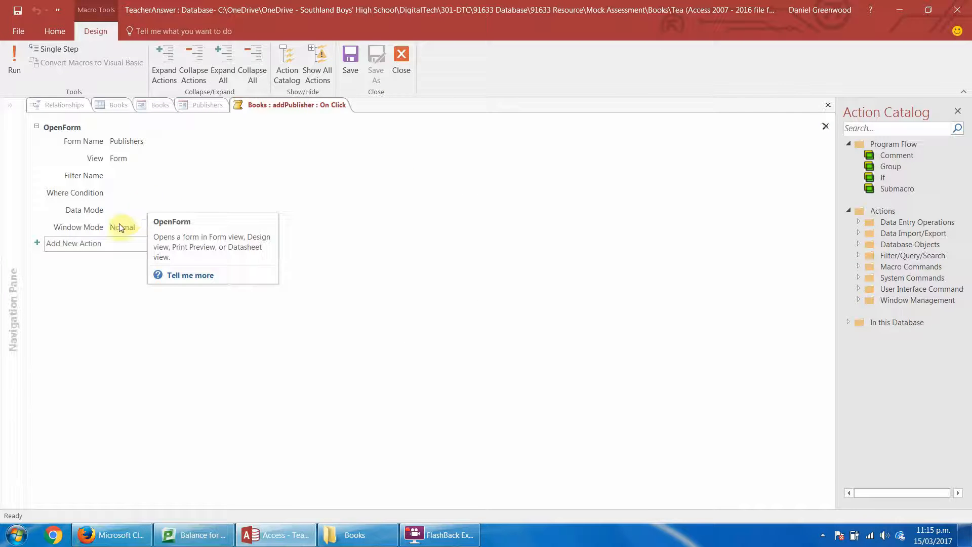
{"action": "left_click", "coordinate": [112, 247]}
{"action": "left_click", "coordinate": [167, 245]}
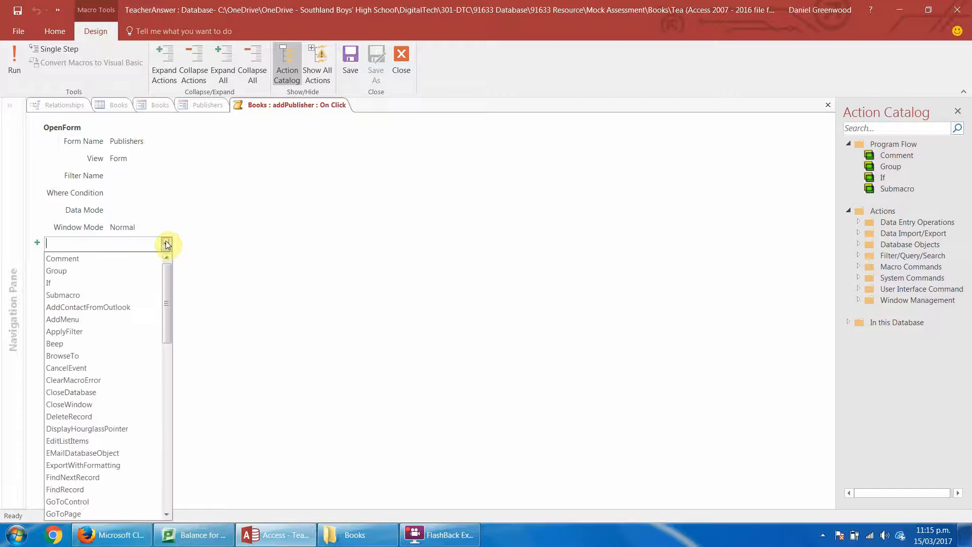
{"action": "type", "text": "Go"}
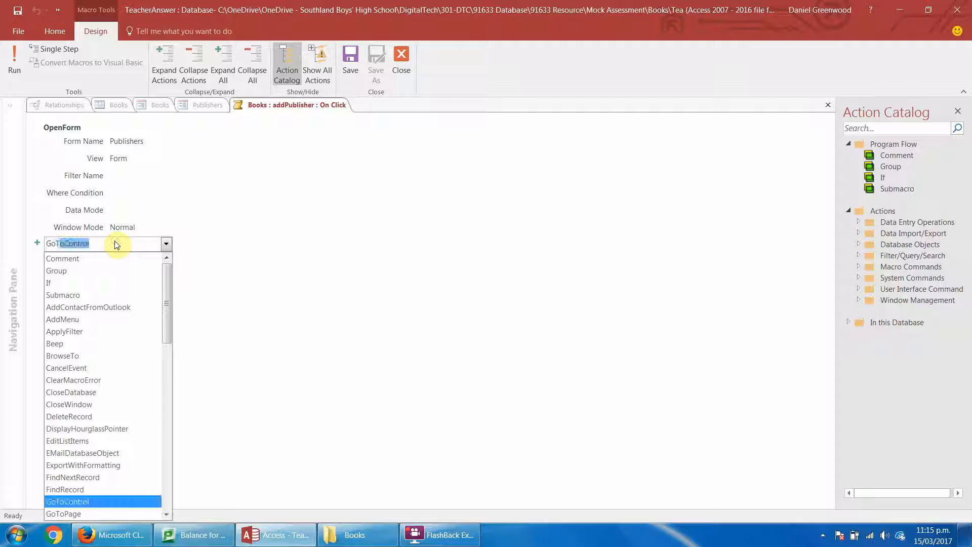
{"action": "key", "text": "BackSpace"}
{"action": "type", "text": "ToRecord"}
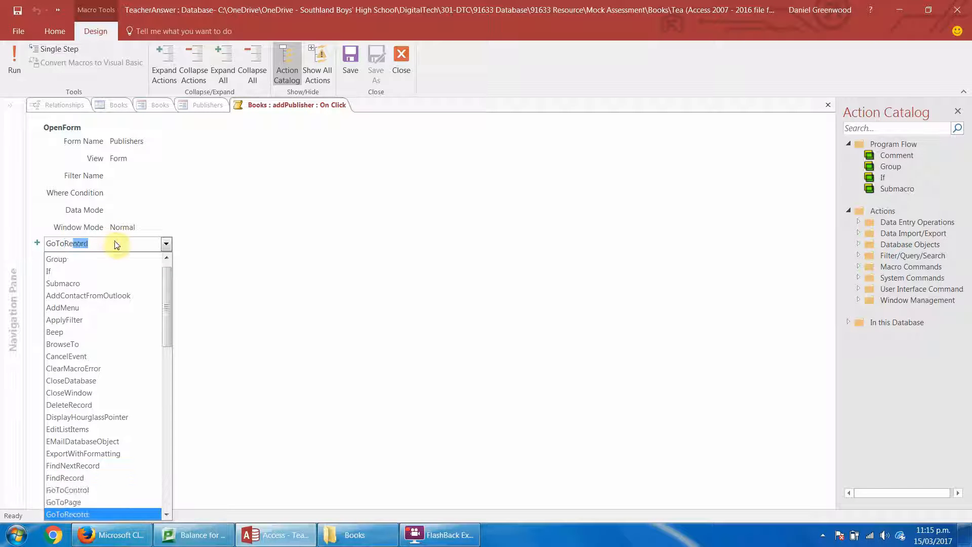
{"action": "key", "text": "Return"}
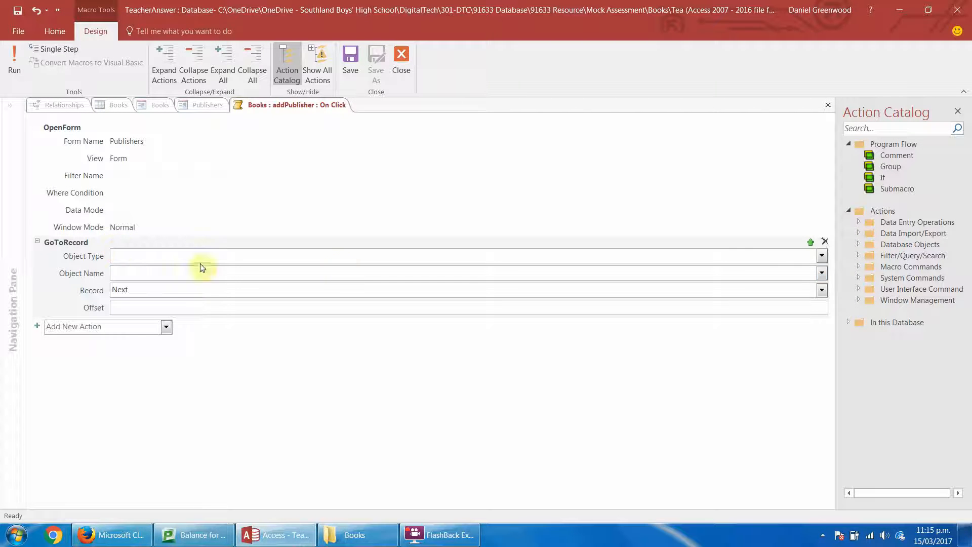
Set the GoToRecord action to object type Form, object name Publishers and record New, then save and close the macro.
{"action": "left_click", "coordinate": [822, 256]}
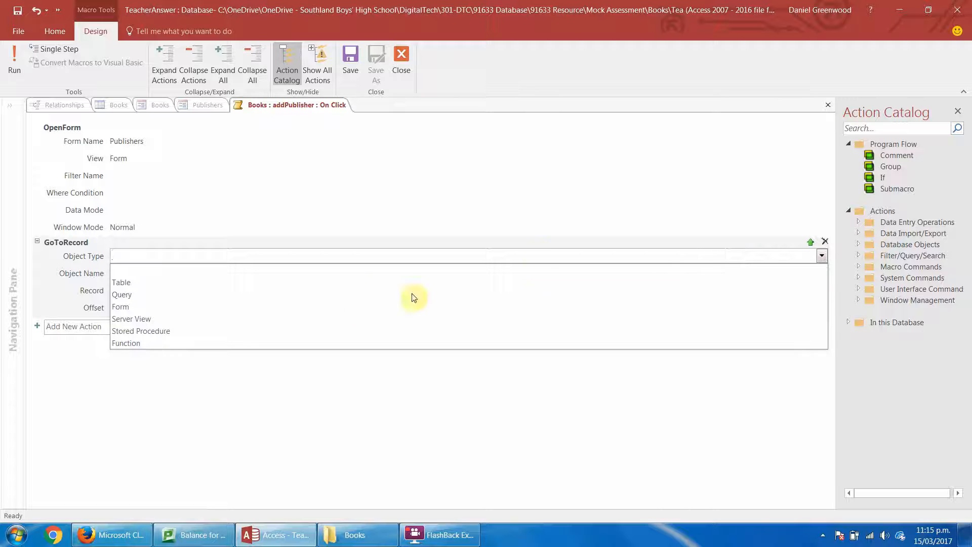
{"action": "left_click", "coordinate": [352, 306]}
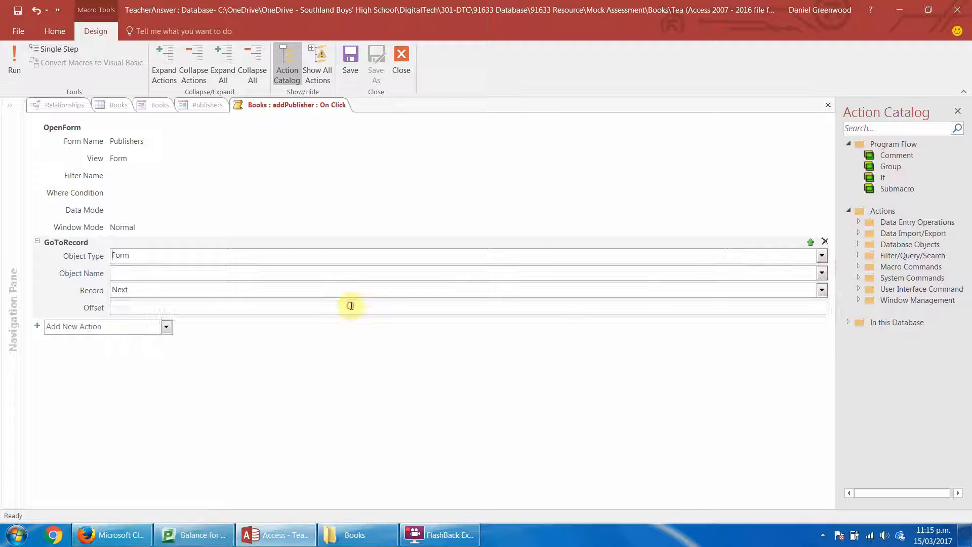
{"action": "left_click", "coordinate": [822, 273]}
{"action": "left_click", "coordinate": [570, 312]}
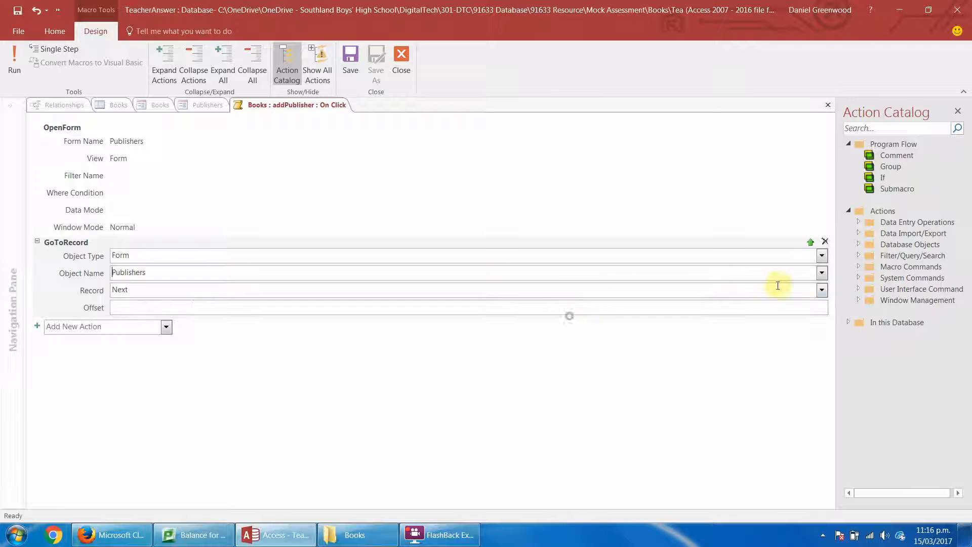
{"action": "left_click", "coordinate": [822, 290]}
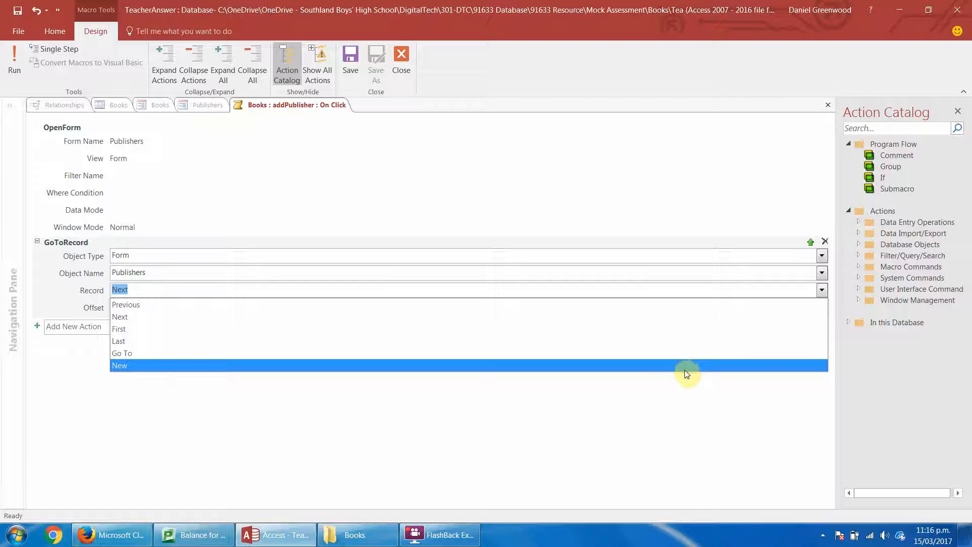
{"action": "left_click", "coordinate": [666, 366]}
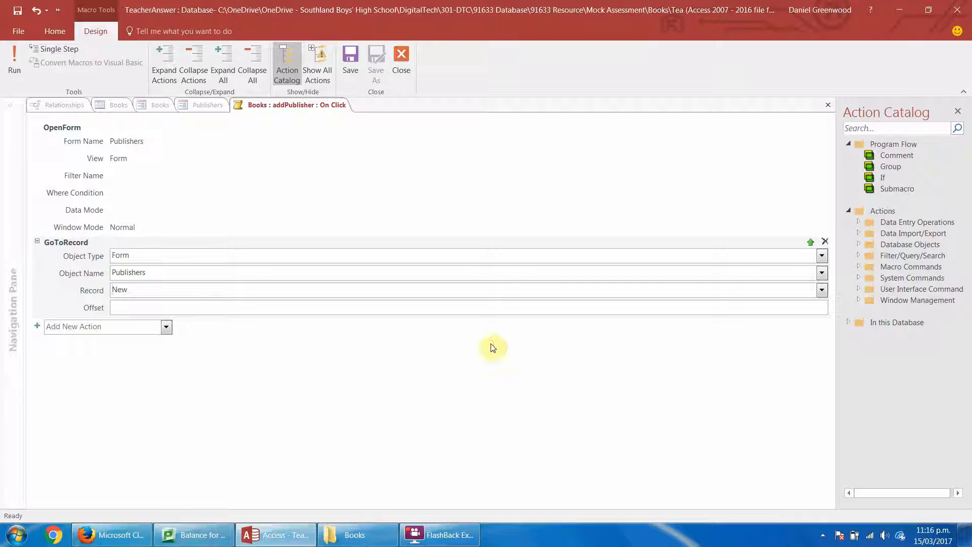
{"action": "left_click", "coordinate": [350, 60]}
{"action": "left_click", "coordinate": [401, 60]}
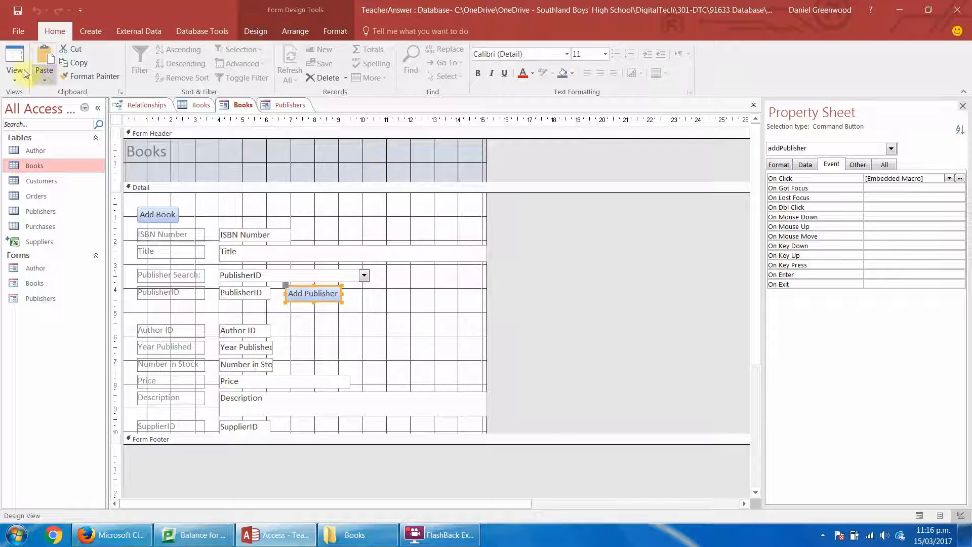
Test the Add Publisher button from the Books form by entering a new publisher named Epicness with a publisher phone number.
{"action": "left_click", "coordinate": [15, 66]}
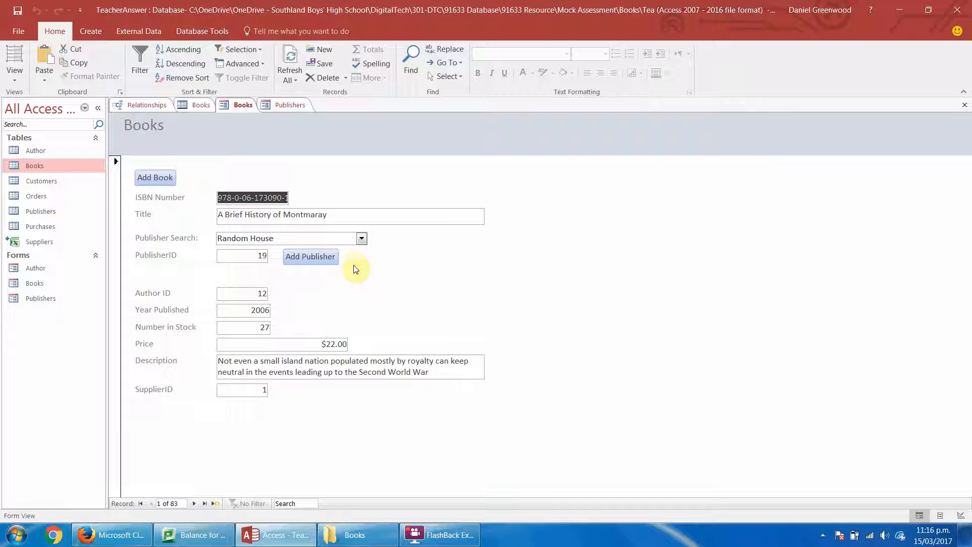
{"action": "left_click", "coordinate": [307, 257]}
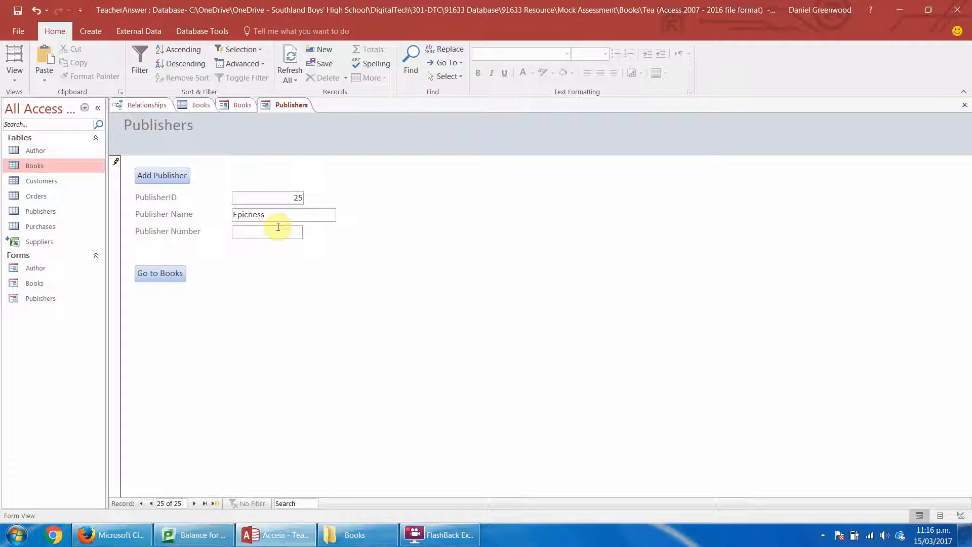
{"action": "type", "text": "999999999"}
In Design View of the Publishers form, add a Refresh menu command to the Go to Books button's On Click macro, placed above the OpenForm action.
{"action": "right_click", "coordinate": [166, 279]}
{"action": "key", "text": "Escape"}
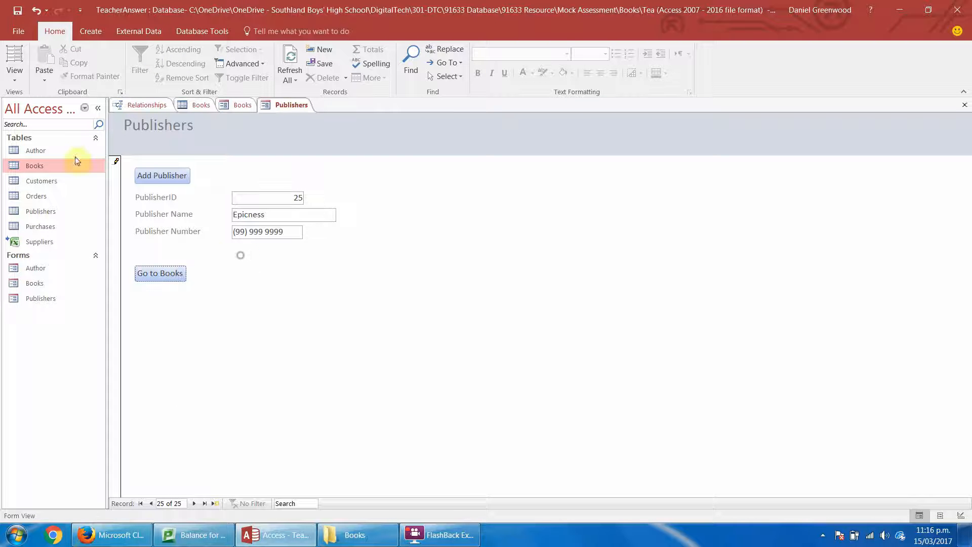
{"action": "left_click", "coordinate": [14, 64]}
{"action": "left_click", "coordinate": [40, 156]}
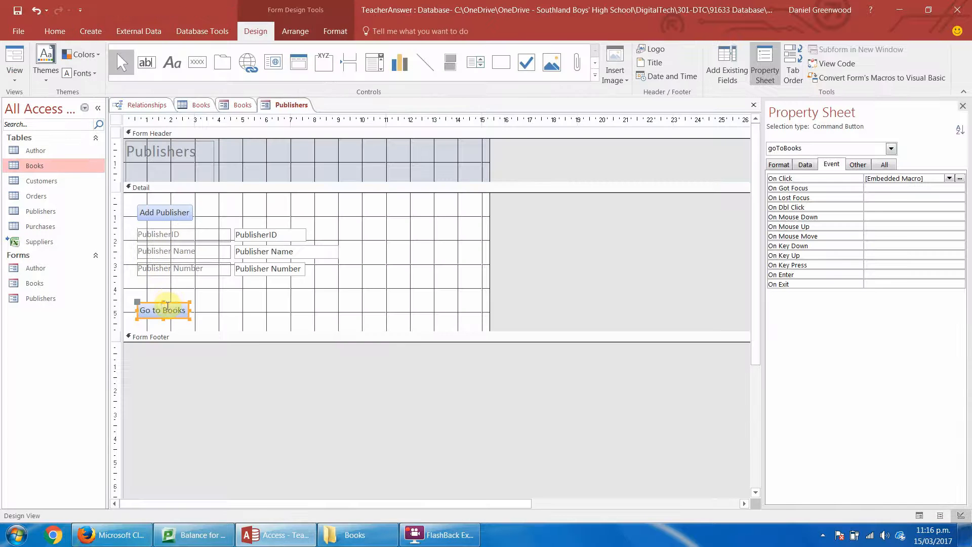
{"action": "right_click", "coordinate": [168, 307]}
{"action": "left_click", "coordinate": [224, 167]}
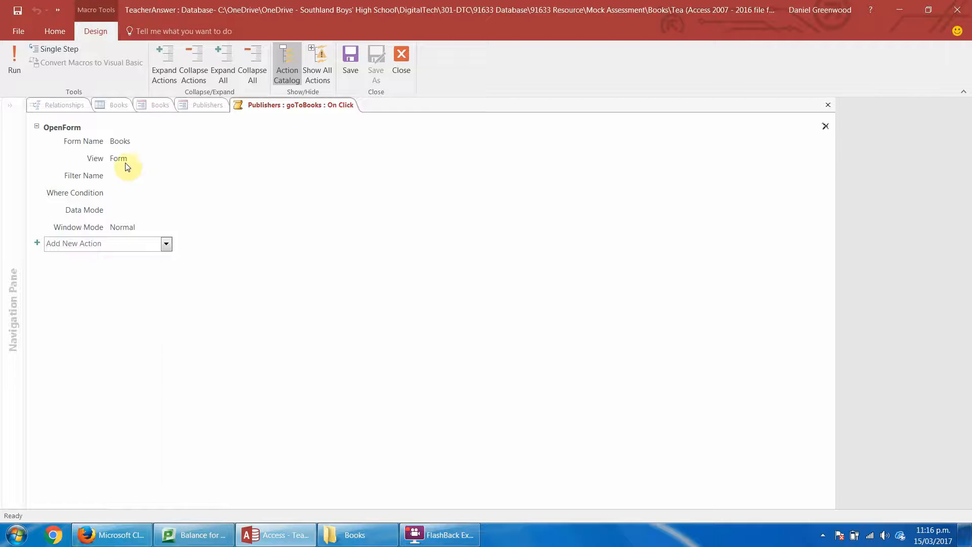
{"action": "left_click", "coordinate": [166, 244]}
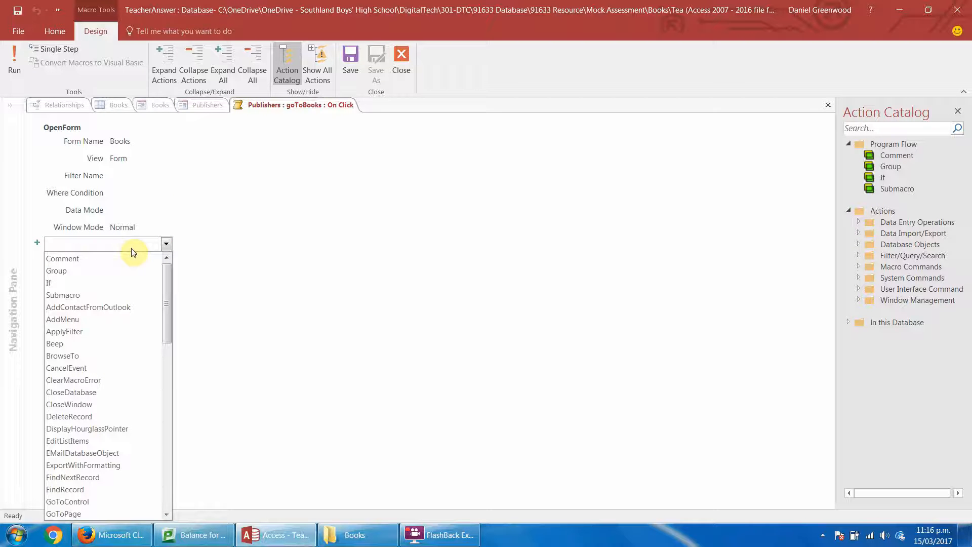
{"action": "type", "text": "Refresh"}
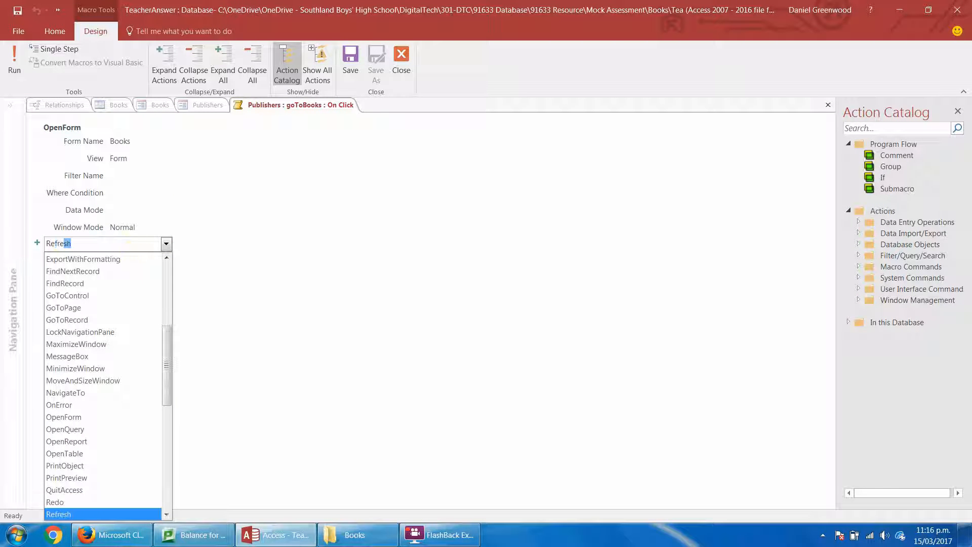
{"action": "key", "text": "Return"}
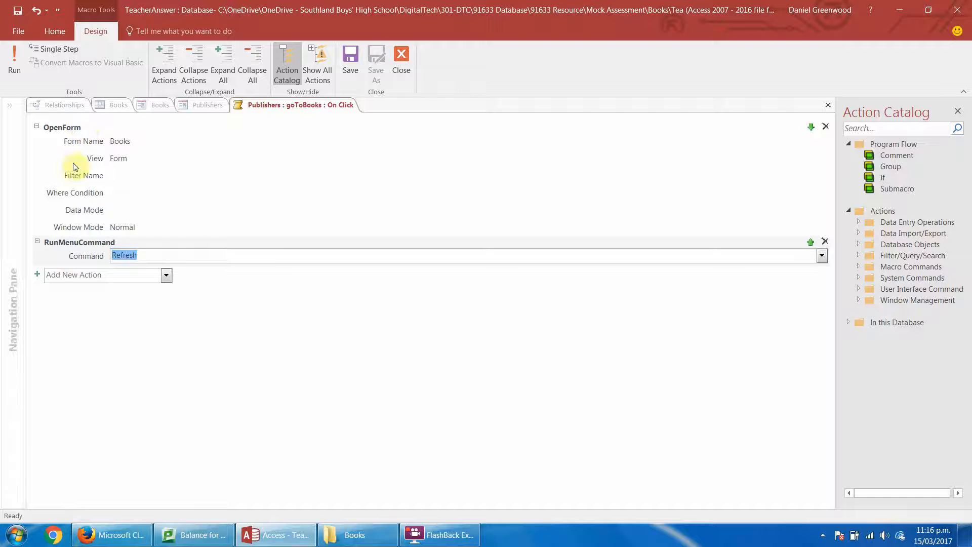
{"action": "left_click_drag", "start_coordinate": [62, 242], "coordinate": [63, 122]}
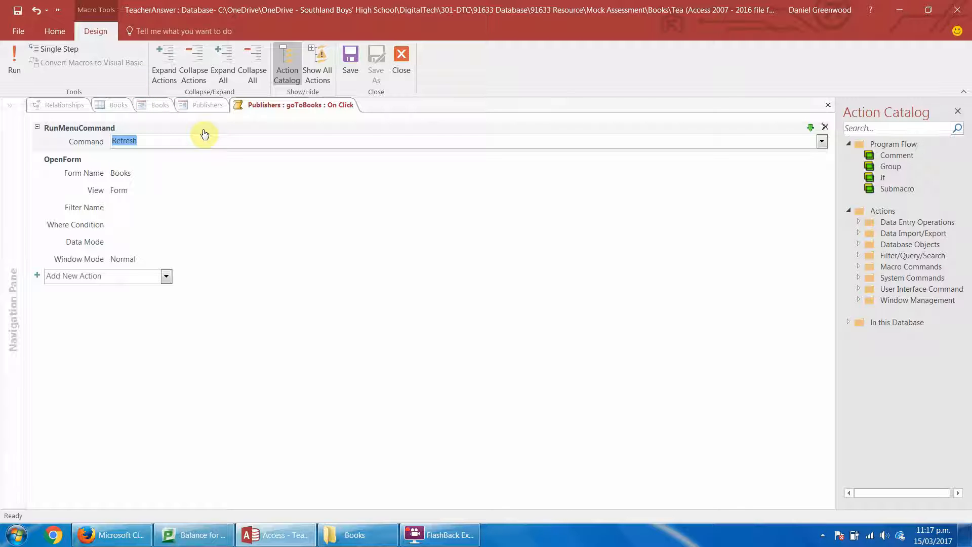
Add a GoToRecord action with object type Form, object name Books and record Last, then save and close the macro.
{"action": "mouse_move", "coordinate": [205, 134]}
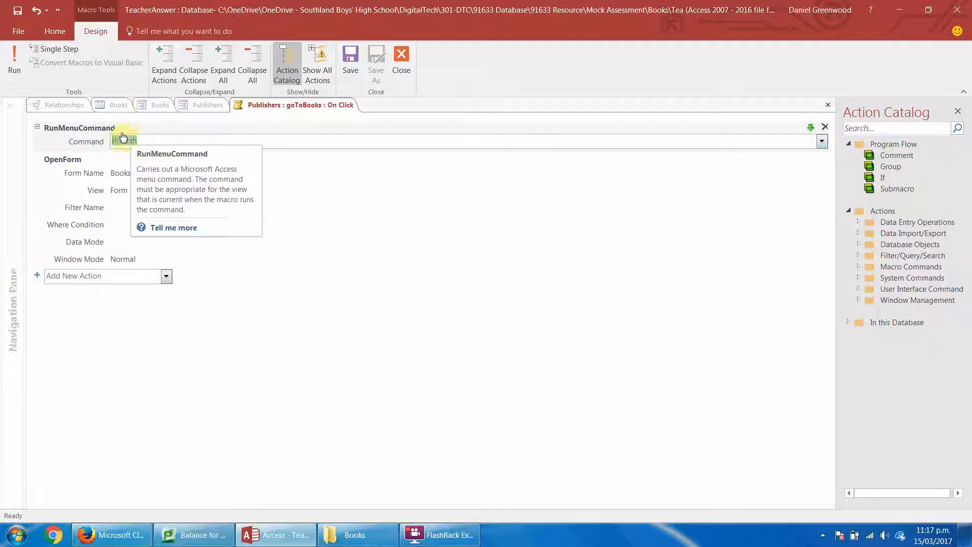
{"action": "left_click", "coordinate": [80, 282]}
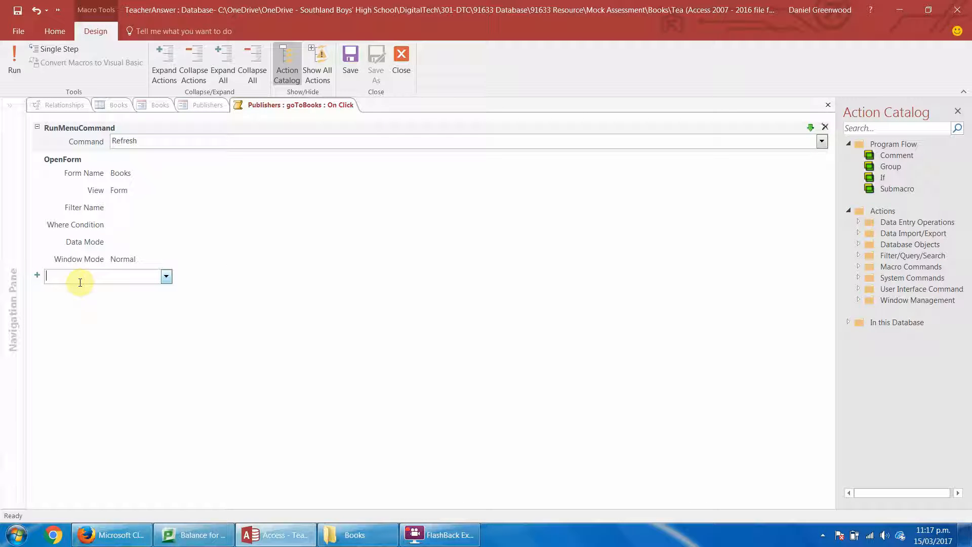
{"action": "type", "text": "GoToRecord"}
{"action": "key", "text": "Return"}
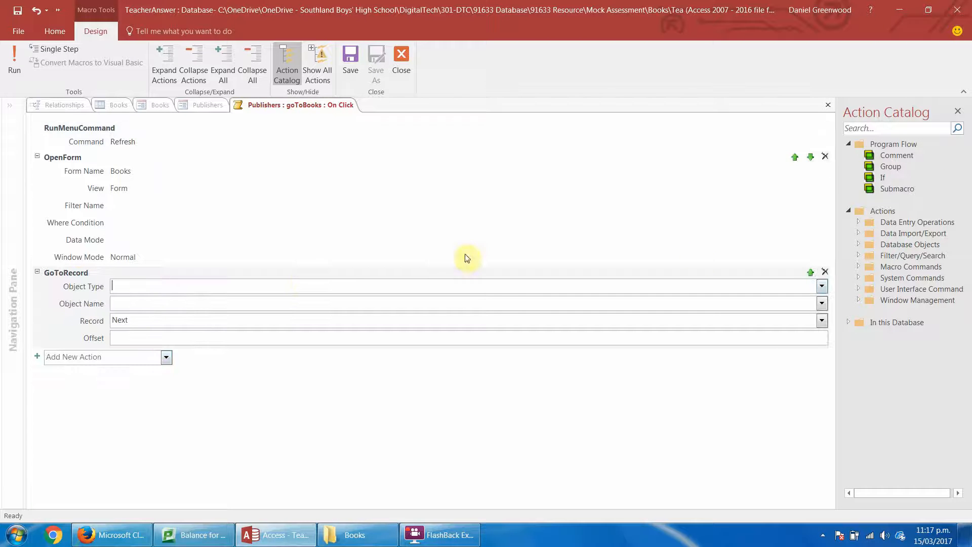
{"action": "left_click", "coordinate": [822, 286]}
{"action": "left_click", "coordinate": [324, 336]}
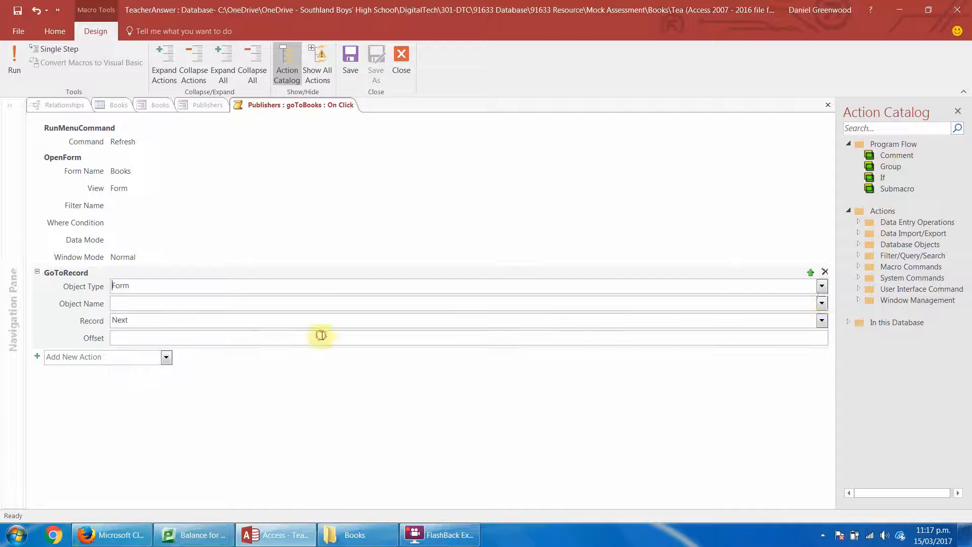
{"action": "left_click", "coordinate": [822, 303]}
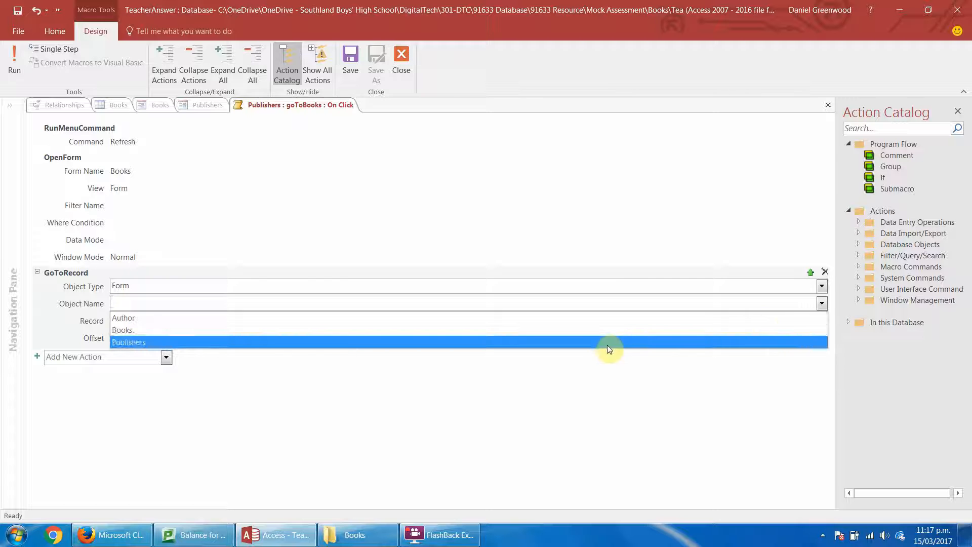
{"action": "left_click", "coordinate": [616, 328]}
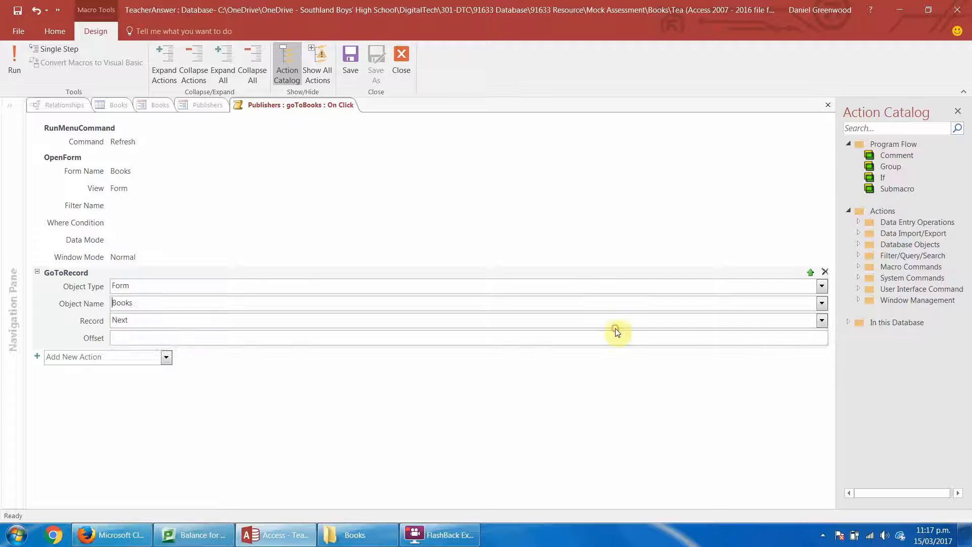
{"action": "left_click", "coordinate": [822, 320]}
{"action": "left_click", "coordinate": [633, 374]}
{"action": "left_click", "coordinate": [350, 58]}
{"action": "left_click", "coordinate": [401, 58]}
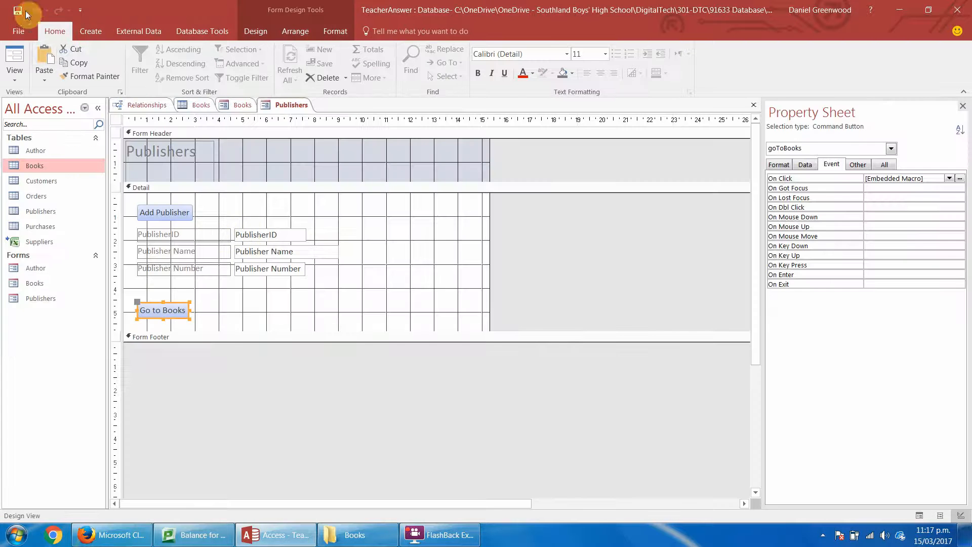
Test the Go to Books button in Form View from the last publisher record and check the Publisher Search list for Epicness.
{"action": "left_click", "coordinate": [14, 56]}
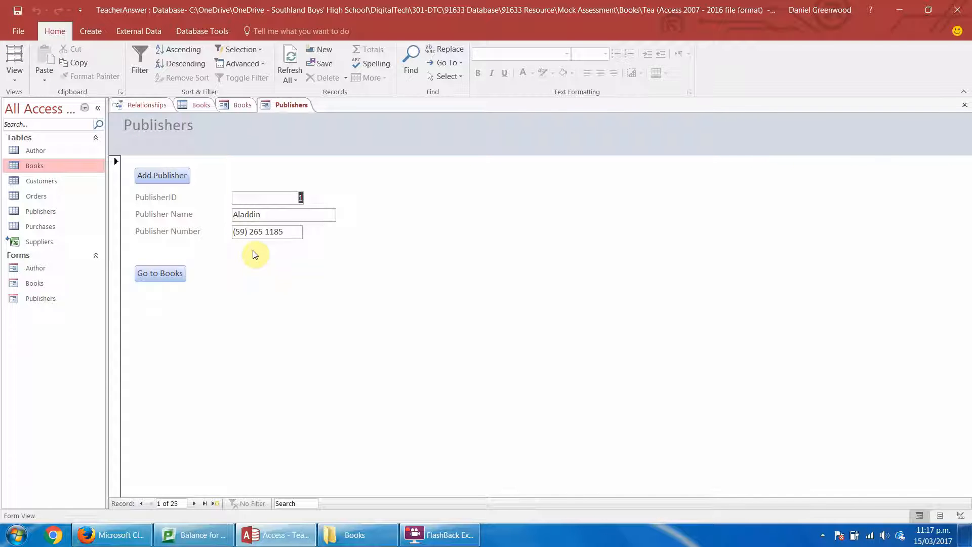
{"action": "left_click", "coordinate": [204, 503]}
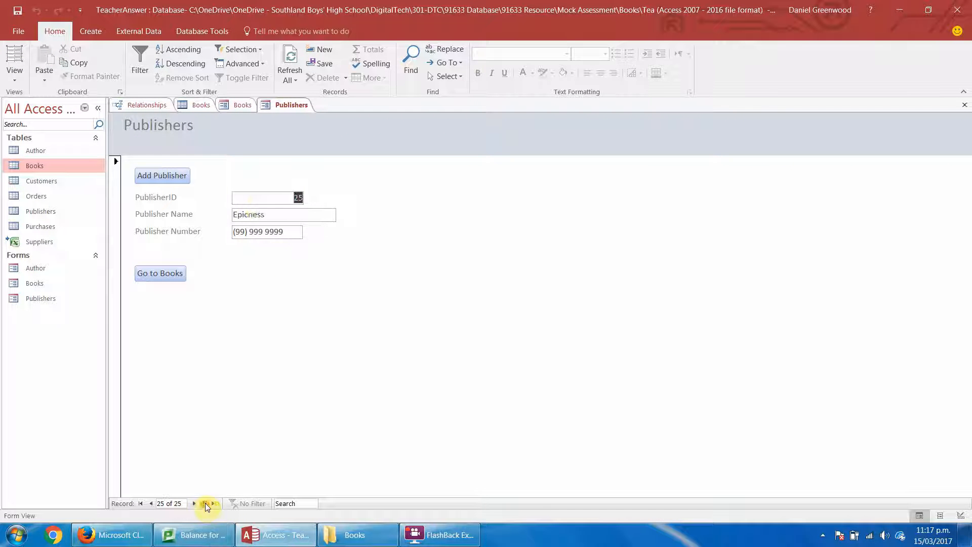
{"action": "left_click", "coordinate": [164, 275]}
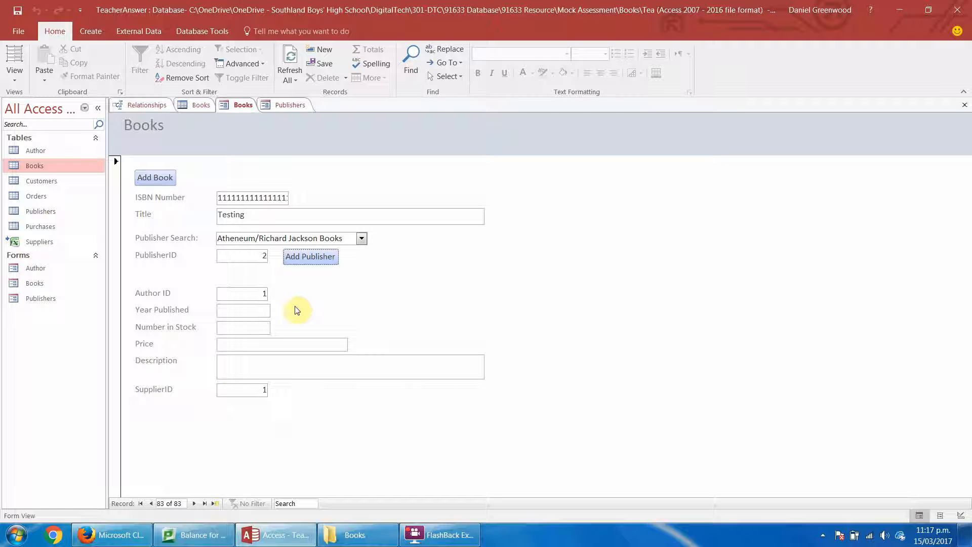
{"action": "left_click", "coordinate": [364, 241]}
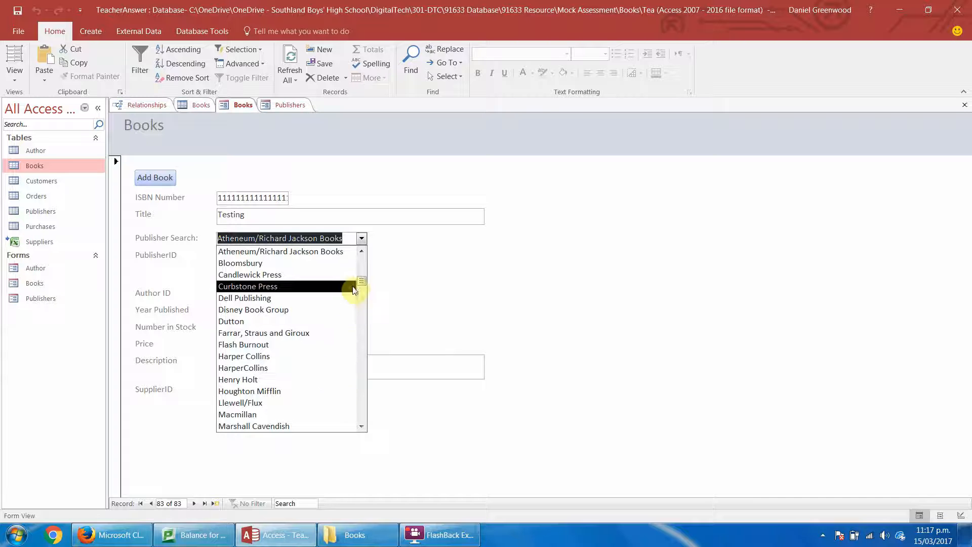
{"action": "left_click_drag", "start_coordinate": [365, 281], "coordinate": [366, 249]}
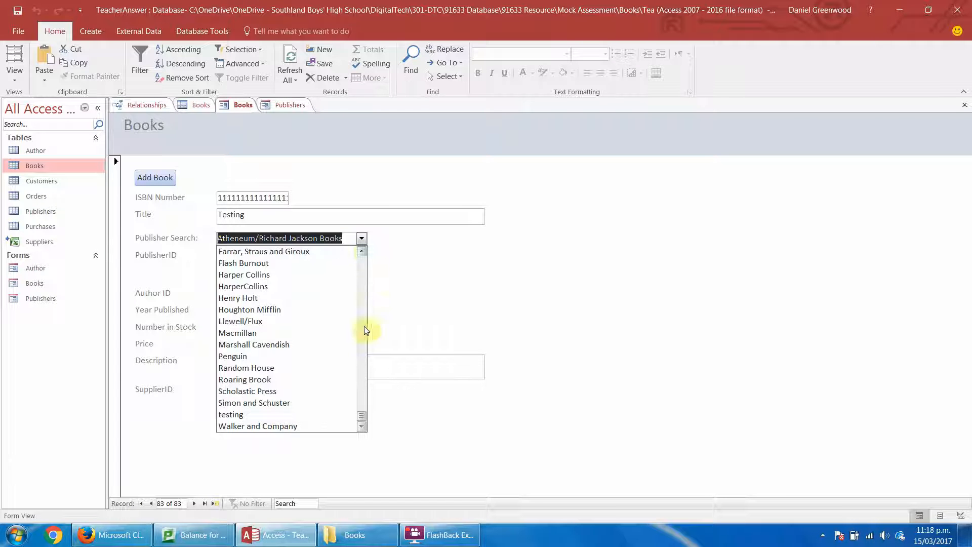
{"action": "left_click_drag", "start_coordinate": [361, 423], "coordinate": [372, 270]}
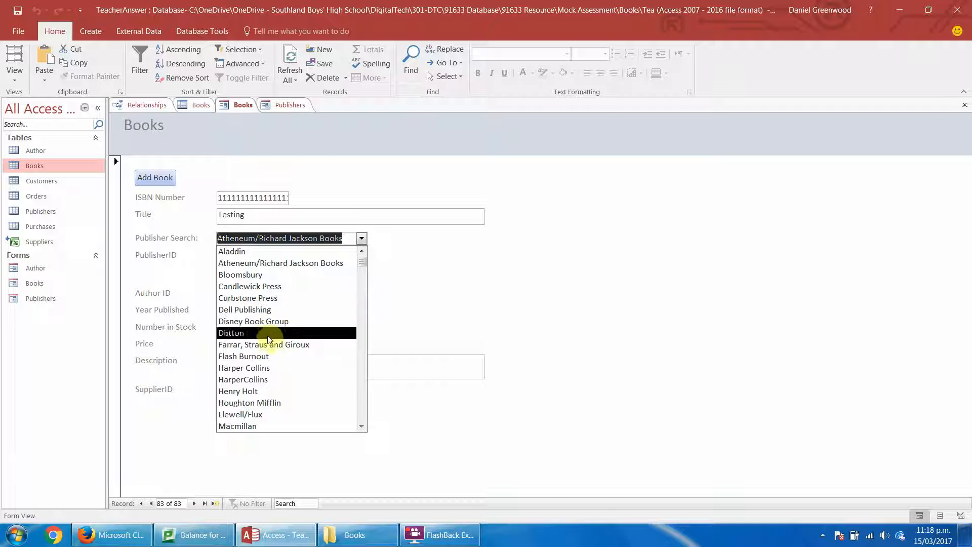
{"action": "left_click", "coordinate": [463, 308]}
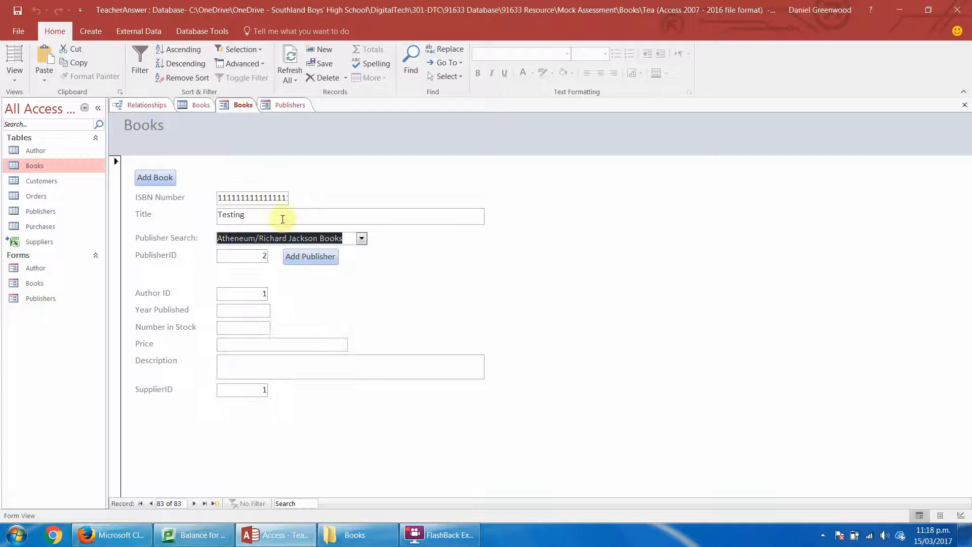
Refresh all records in the Books form, go to the last record and check the Publisher Search list again for Epicness.
{"action": "left_click", "coordinate": [290, 64]}
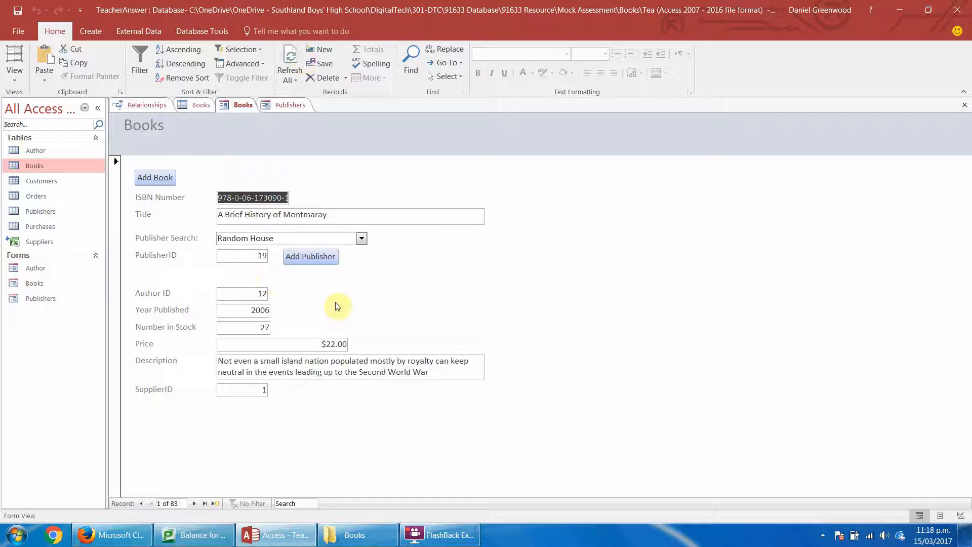
{"action": "left_click", "coordinate": [208, 503]}
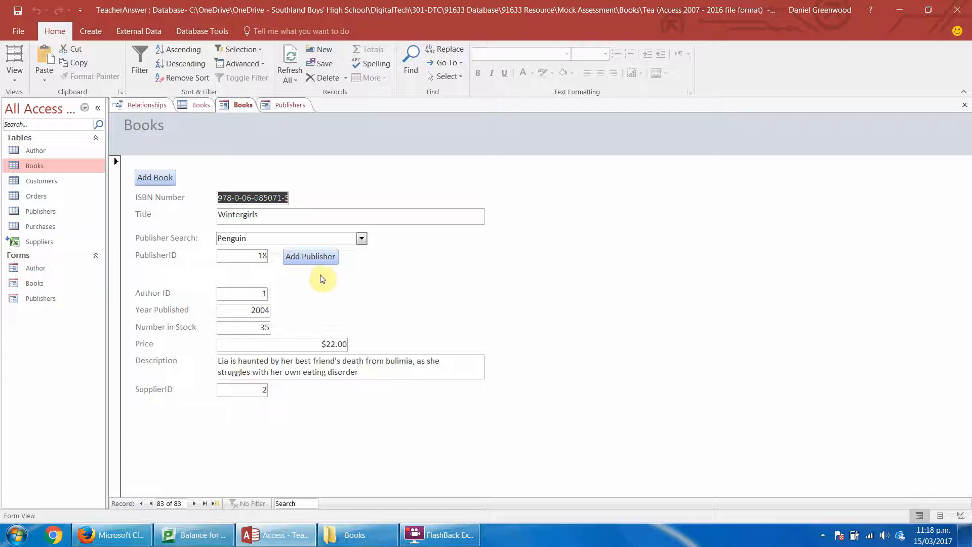
{"action": "left_click", "coordinate": [361, 238]}
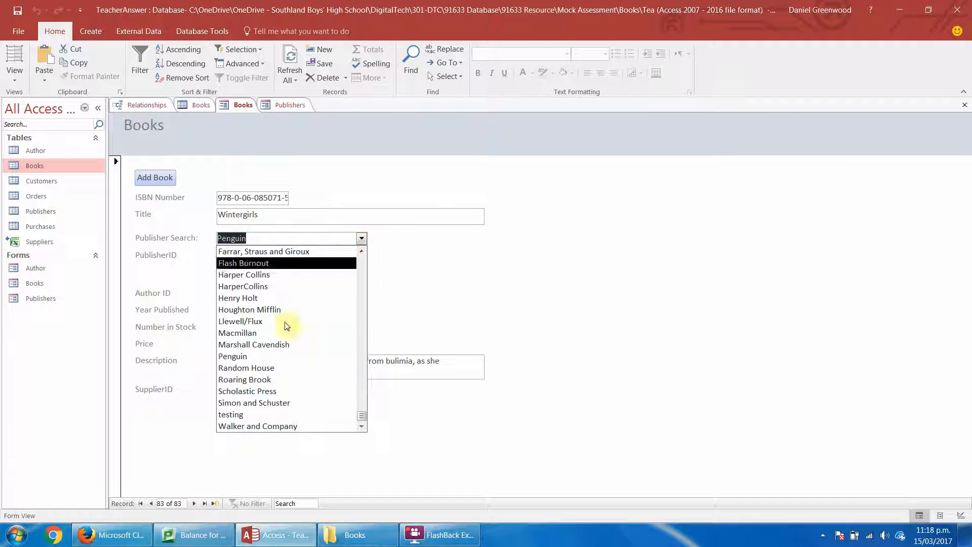
{"action": "left_click", "coordinate": [361, 276]}
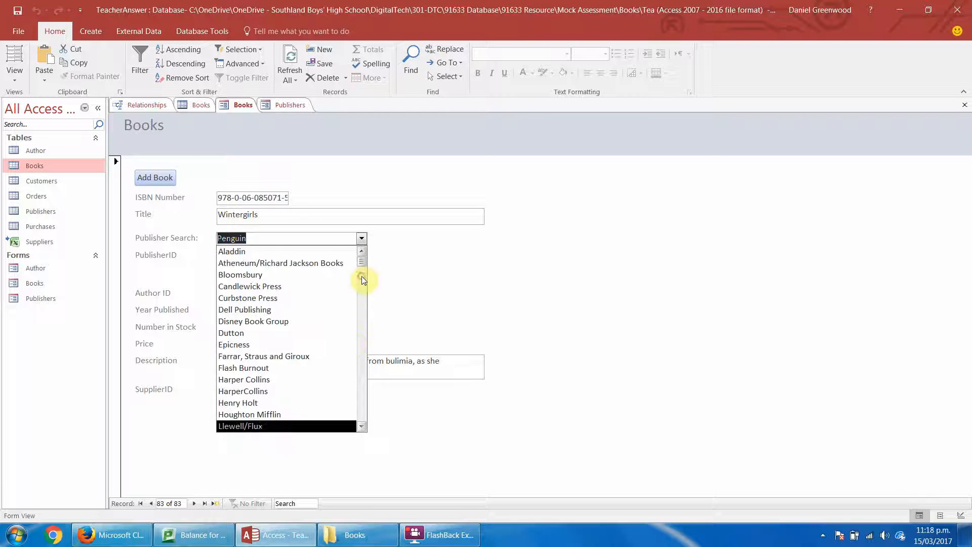
{"action": "left_click", "coordinate": [450, 272]}
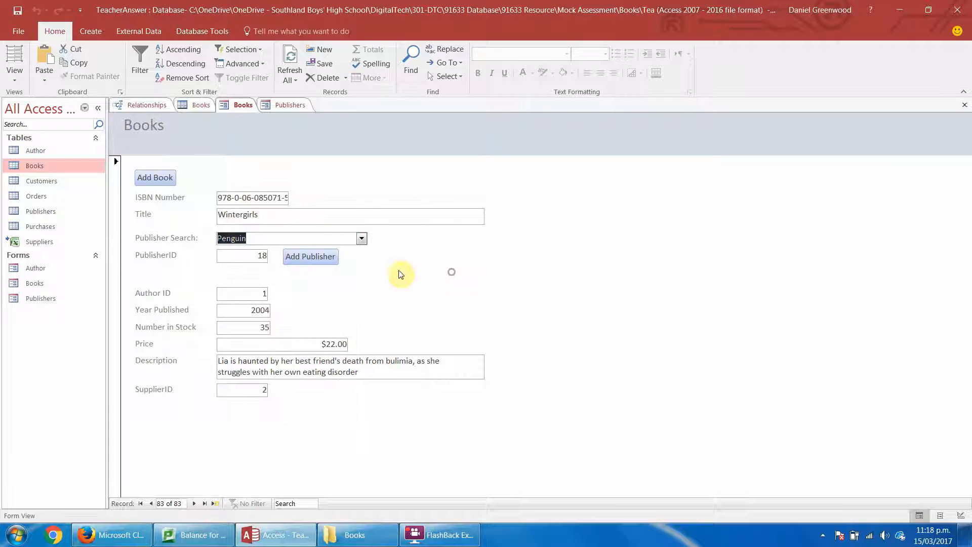
In Design View of the Publishers form, add a second Refresh menu command at the end of the Go to Books macro, then save and close it.
{"action": "left_click", "coordinate": [285, 105]}
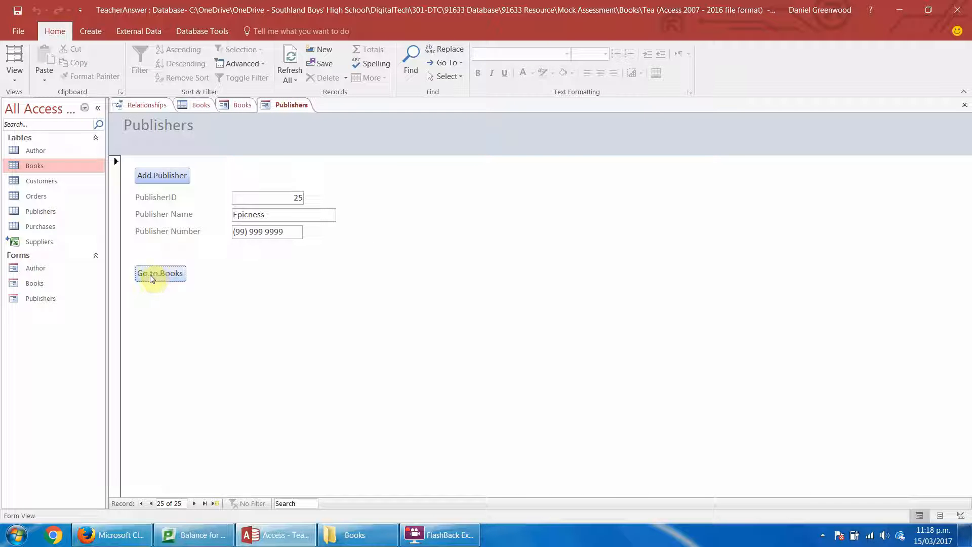
{"action": "left_click", "coordinate": [15, 71]}
{"action": "left_click", "coordinate": [34, 152]}
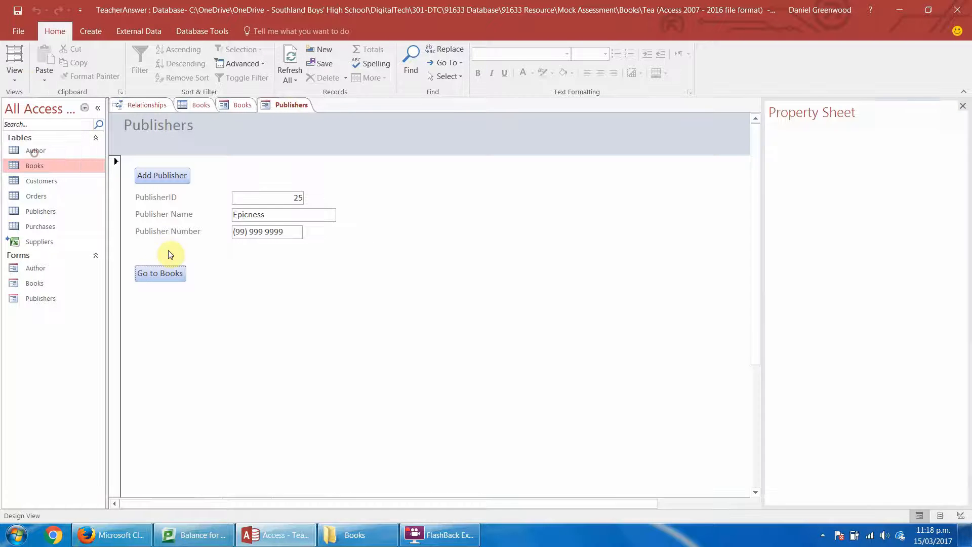
{"action": "left_click", "coordinate": [159, 303]}
{"action": "right_click", "coordinate": [179, 306]}
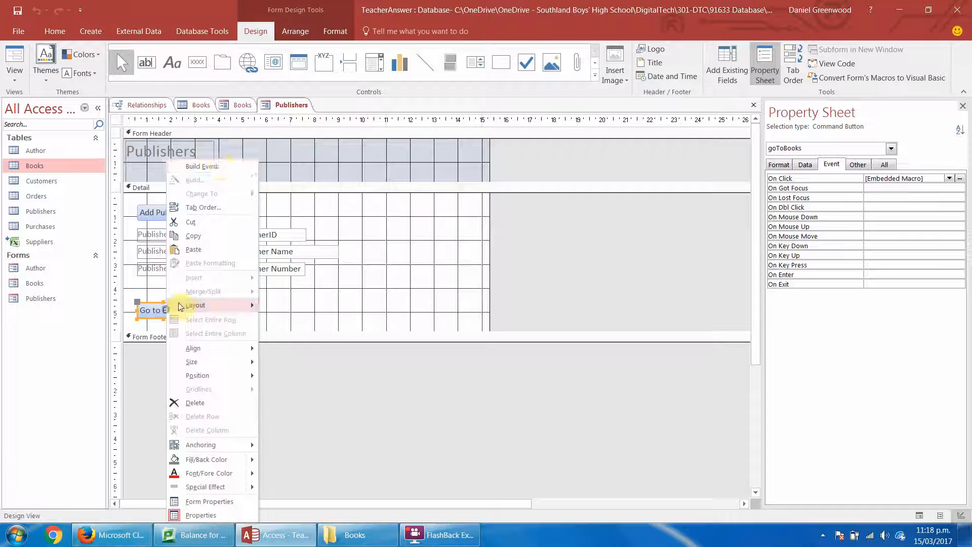
{"action": "left_click", "coordinate": [217, 166]}
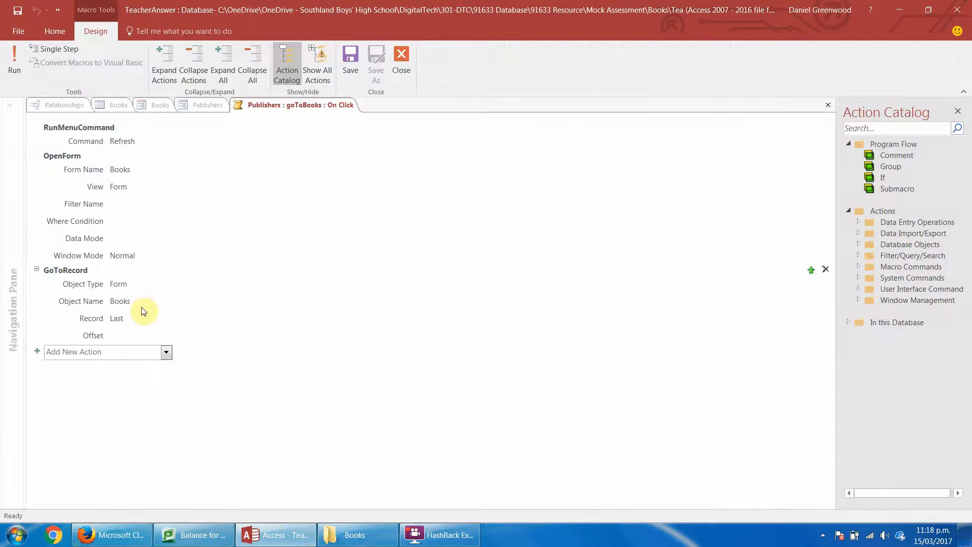
{"action": "left_click", "coordinate": [125, 348]}
{"action": "type", "text": "Refresh"}
{"action": "key", "text": "Return"}
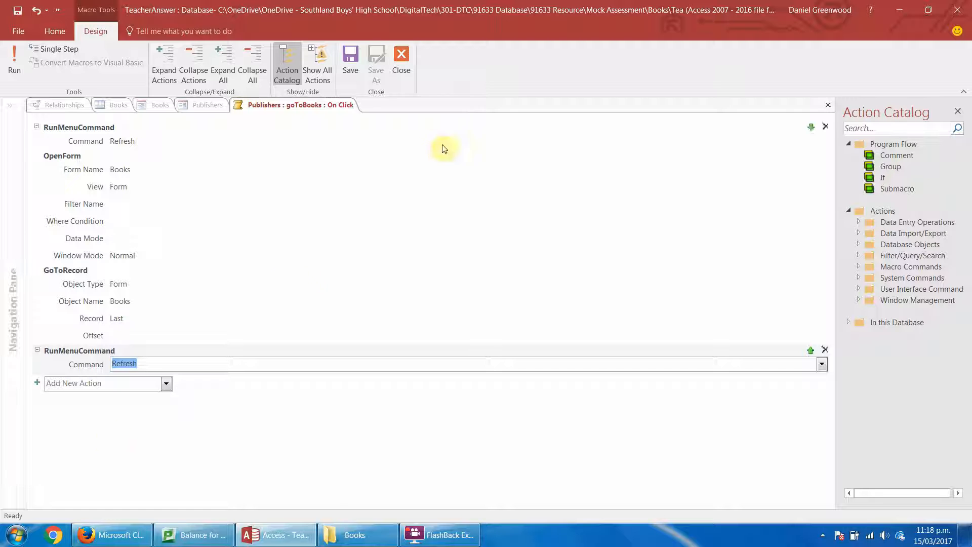
{"action": "left_click", "coordinate": [357, 68]}
{"action": "left_click", "coordinate": [402, 62]}
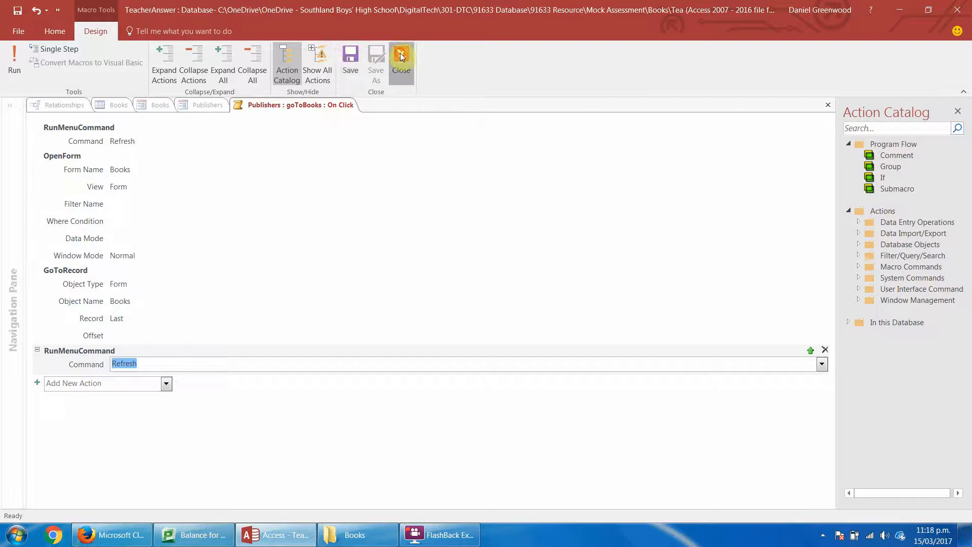
Switch the Publishers form back to Form View.
{"action": "left_click", "coordinate": [321, 319]}
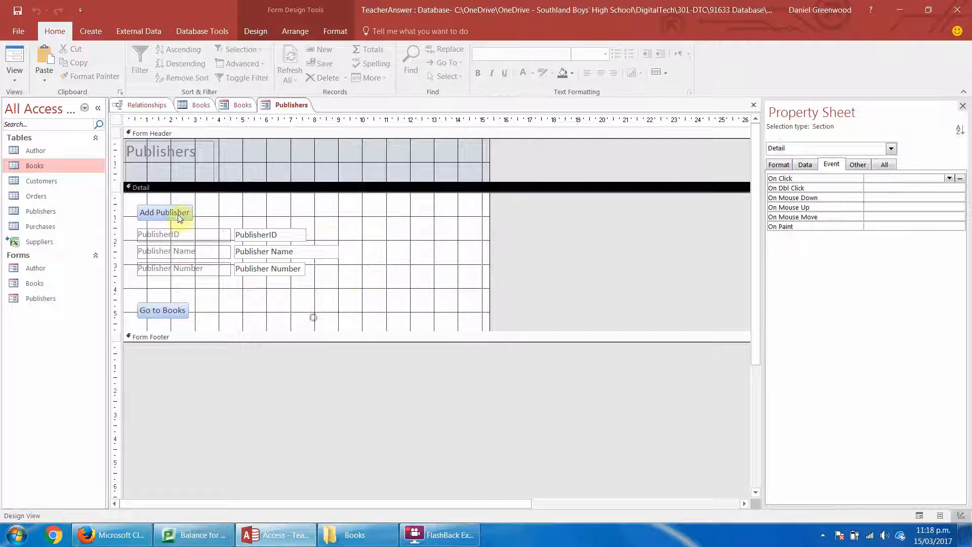
{"action": "left_click", "coordinate": [16, 83]}
{"action": "left_click", "coordinate": [22, 102]}
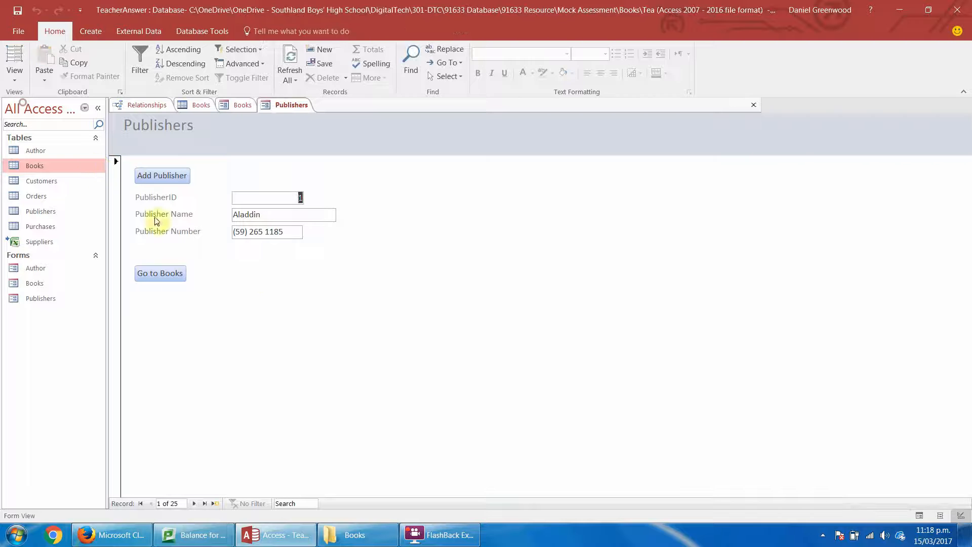
Test the Go to Books button from the first publisher record and look through the last records of the Books form.
{"action": "left_click", "coordinate": [158, 274]}
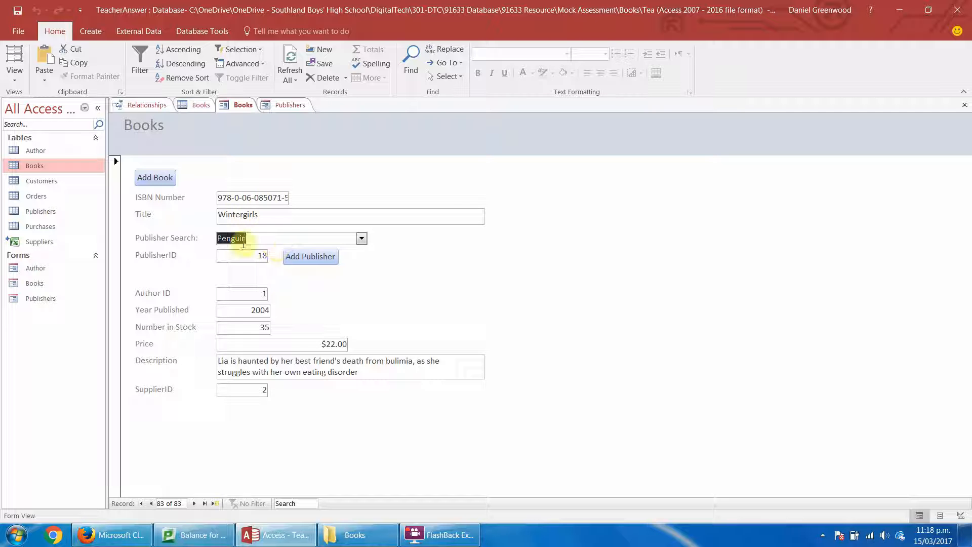
{"action": "left_click", "coordinate": [195, 503]}
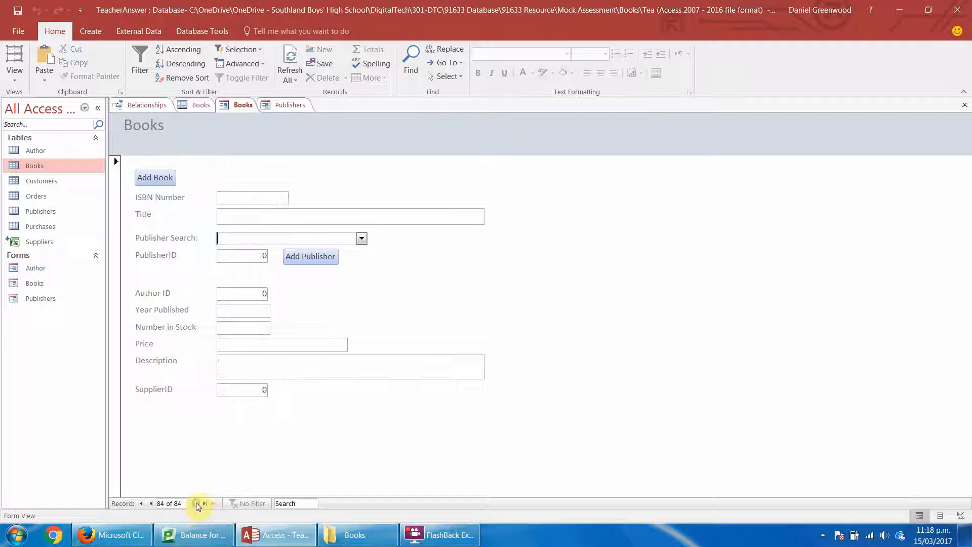
{"action": "left_click", "coordinate": [151, 503]}
{"action": "left_click", "coordinate": [152, 505]}
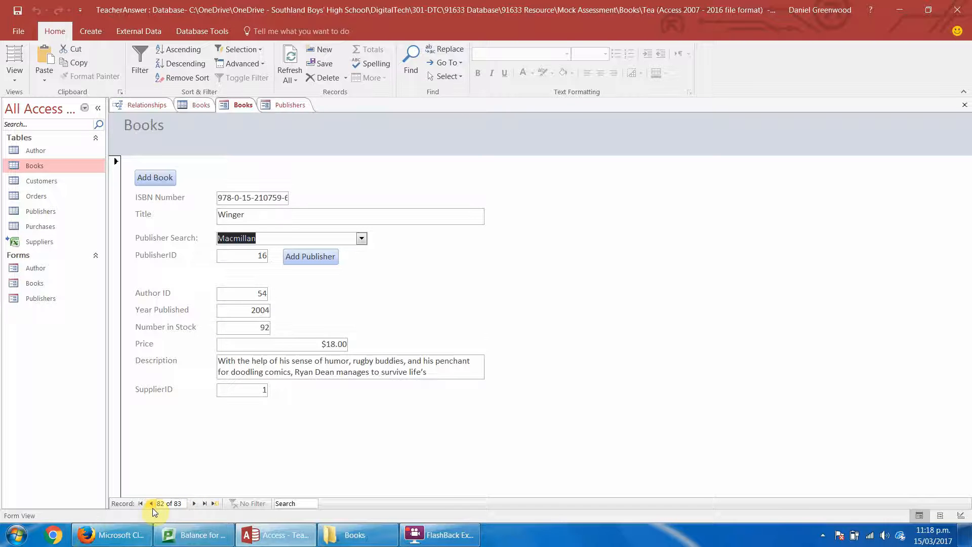
{"action": "left_click", "coordinate": [193, 502]}
{"action": "left_click", "coordinate": [193, 502]}
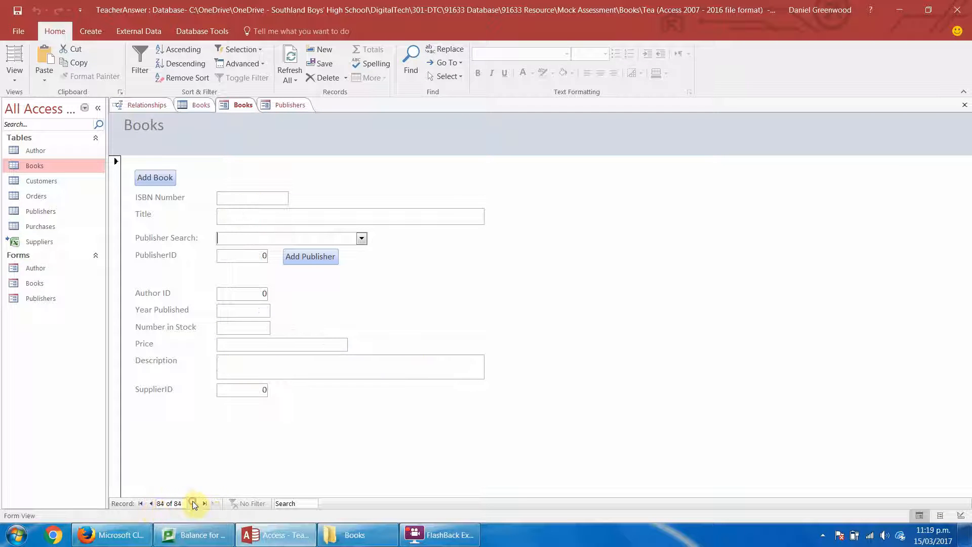
{"action": "left_click", "coordinate": [152, 506]}
{"action": "left_click", "coordinate": [151, 504]}
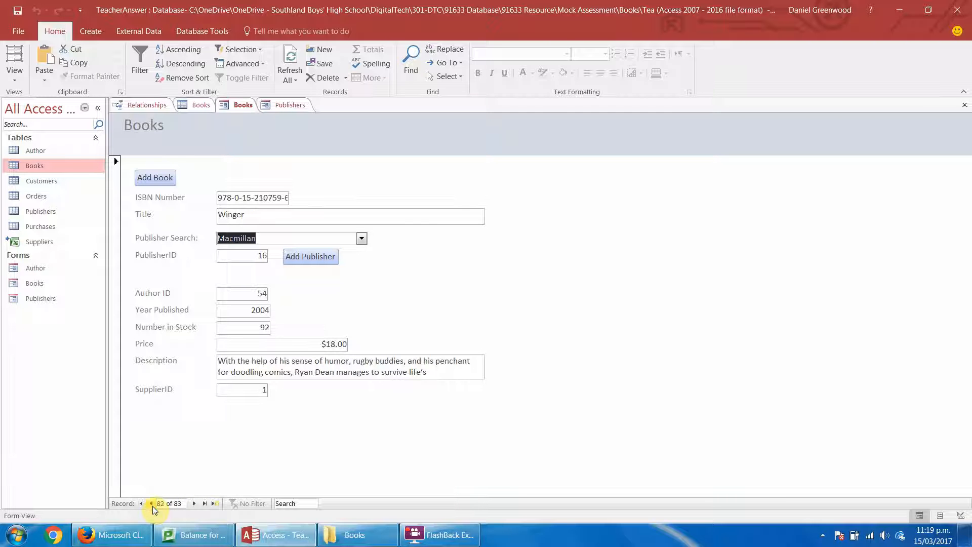
Page back through the Books form's records to find the book titled Testing.
{"action": "left_click", "coordinate": [152, 504]}
{"action": "left_click", "coordinate": [152, 504]}
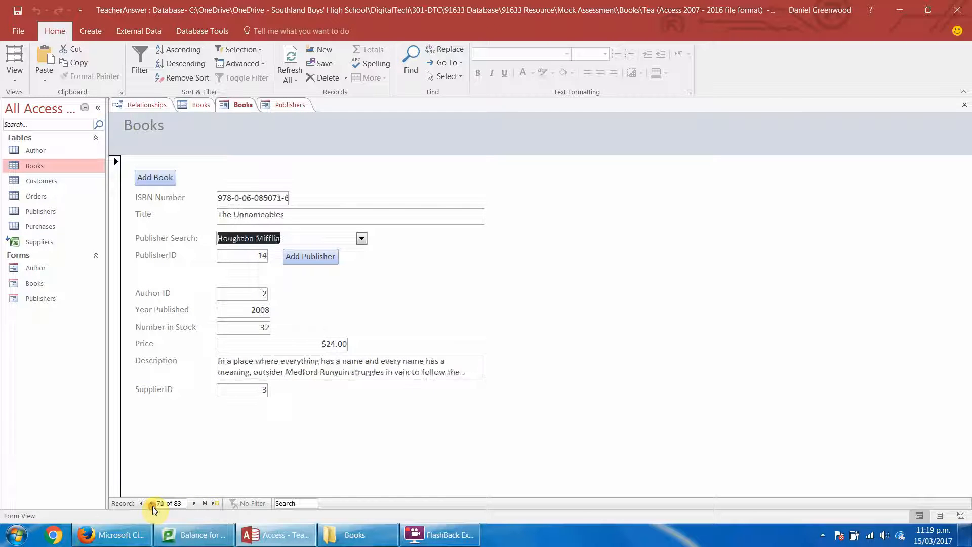
{"action": "left_click", "coordinate": [152, 504]}
{"action": "left_click", "coordinate": [152, 504]}
{"action": "left_click", "coordinate": [153, 506]}
{"action": "left_click", "coordinate": [153, 506]}
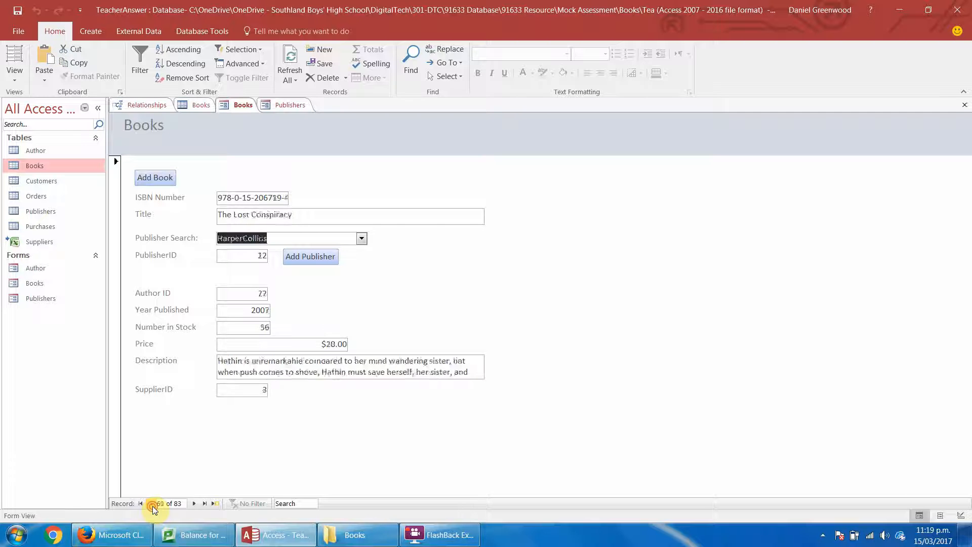
{"action": "left_click", "coordinate": [153, 506]}
{"action": "left_click", "coordinate": [153, 506]}
{"action": "left_click", "coordinate": [153, 506]}
{"action": "left_click", "coordinate": [153, 506]}
{"action": "left_click", "coordinate": [153, 506]}
{"action": "left_click", "coordinate": [152, 506]}
{"action": "left_click", "coordinate": [153, 506]}
{"action": "left_click", "coordinate": [153, 506]}
{"action": "left_click", "coordinate": [153, 506]}
{"action": "left_click", "coordinate": [153, 506]}
{"action": "left_click", "coordinate": [153, 506]}
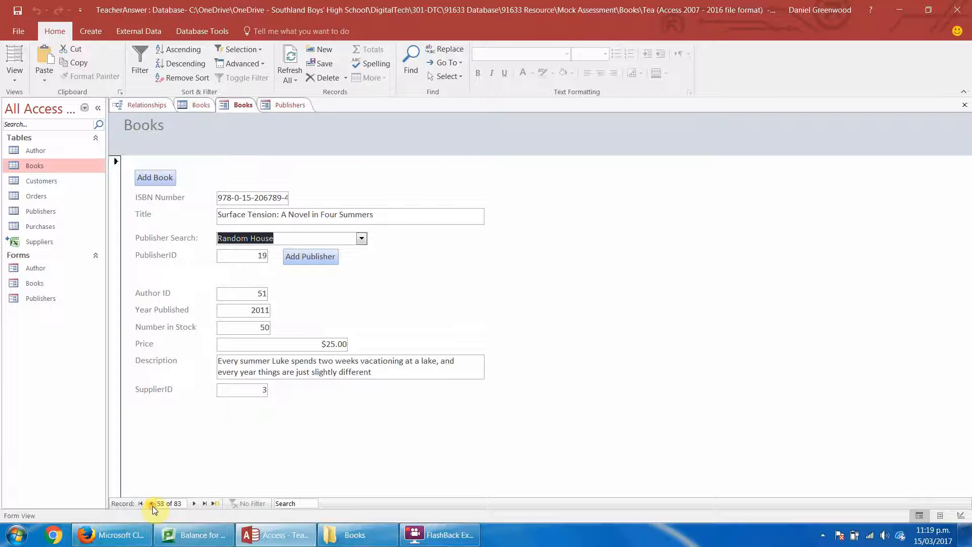
{"action": "left_click", "coordinate": [193, 504]}
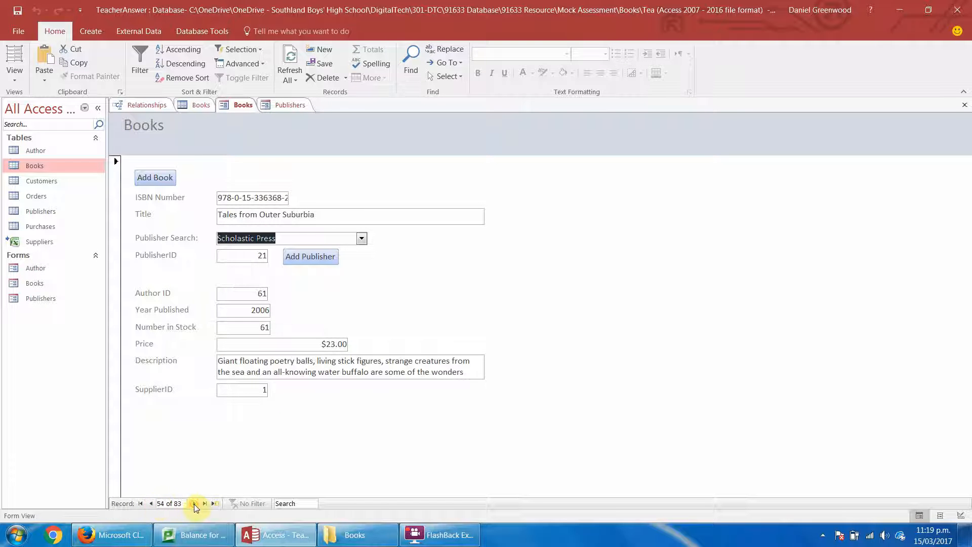
{"action": "left_click", "coordinate": [193, 503]}
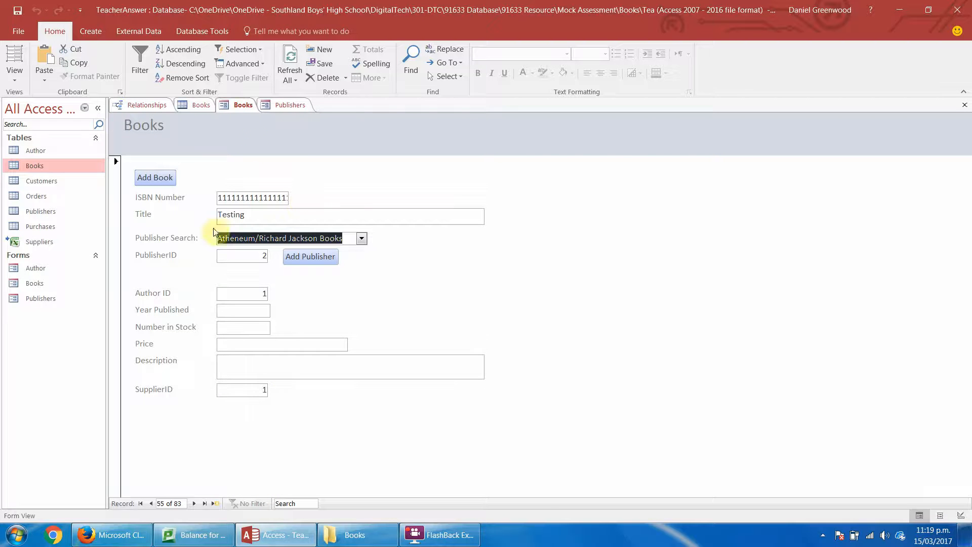
Remove the sort from the Books table and cut the Testing record out of it, confirming the deletion.
{"action": "left_click", "coordinate": [195, 104]}
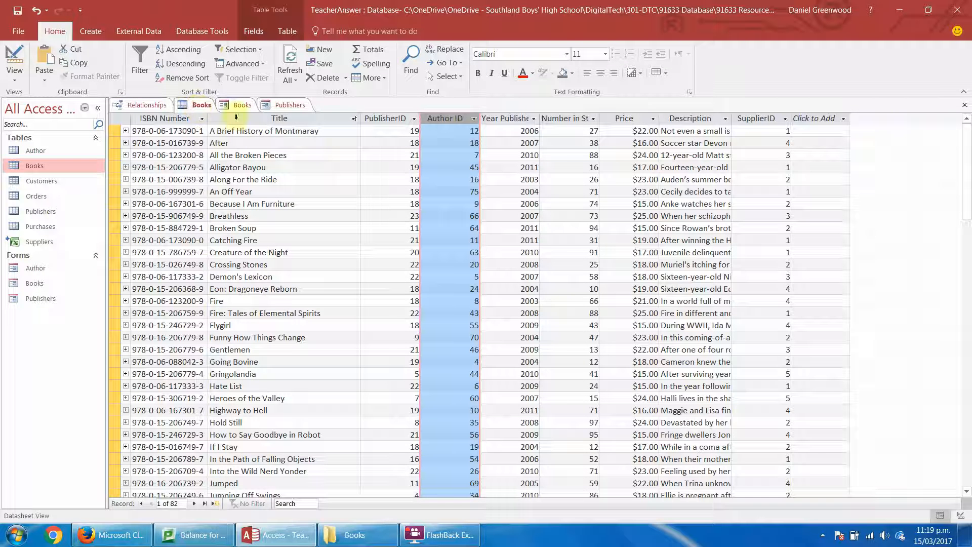
{"action": "left_click", "coordinate": [196, 78]}
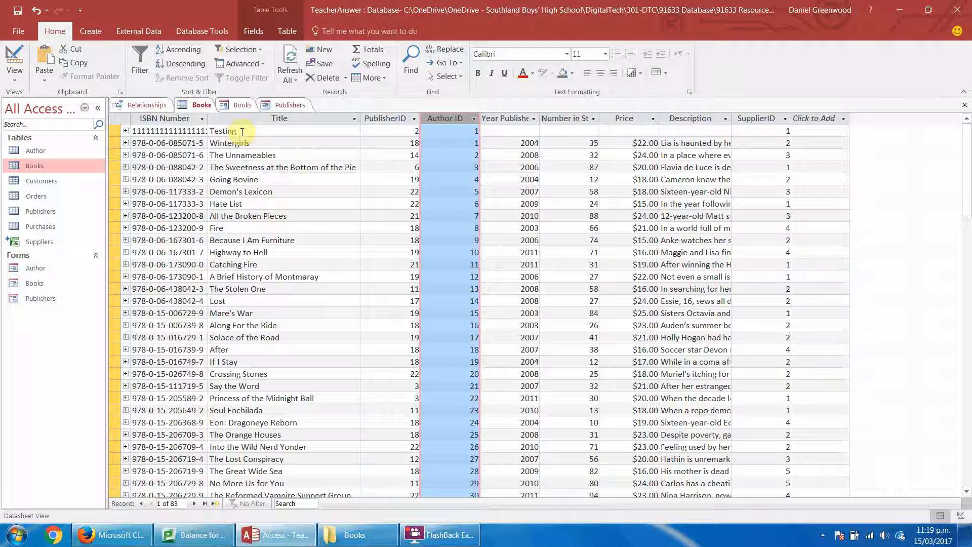
{"action": "left_click", "coordinate": [116, 131]}
{"action": "right_click", "coordinate": [116, 131]}
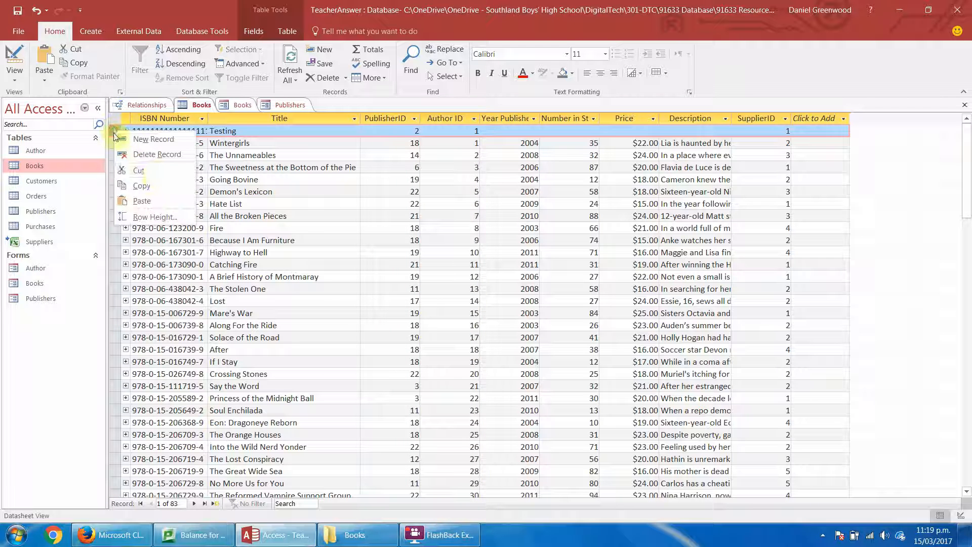
{"action": "left_click", "coordinate": [156, 169]}
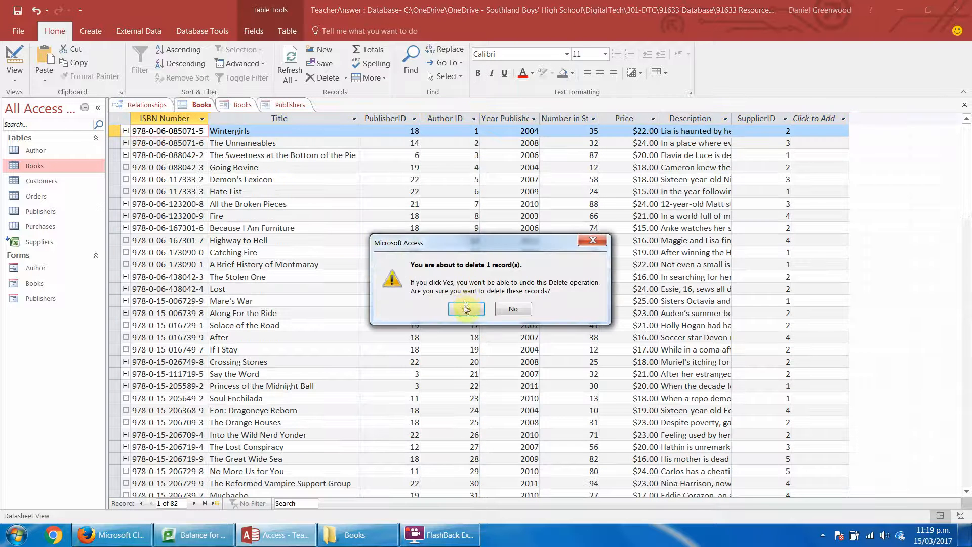
{"action": "left_click", "coordinate": [466, 308]}
Return to the Books form and check the removed Testing record and its neighbouring records.
{"action": "left_click", "coordinate": [242, 105]}
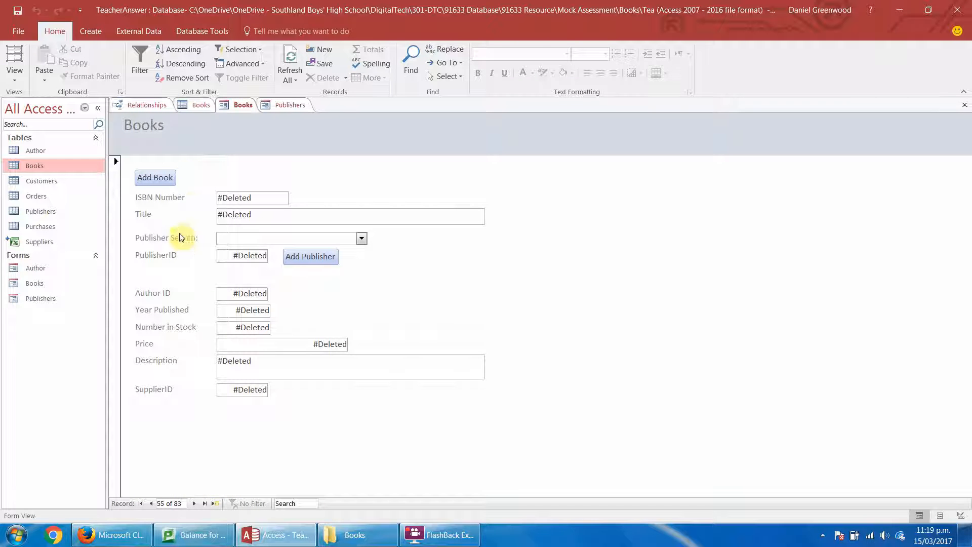
{"action": "left_click", "coordinate": [152, 504]}
{"action": "left_click", "coordinate": [192, 505]}
{"action": "left_click", "coordinate": [192, 504]}
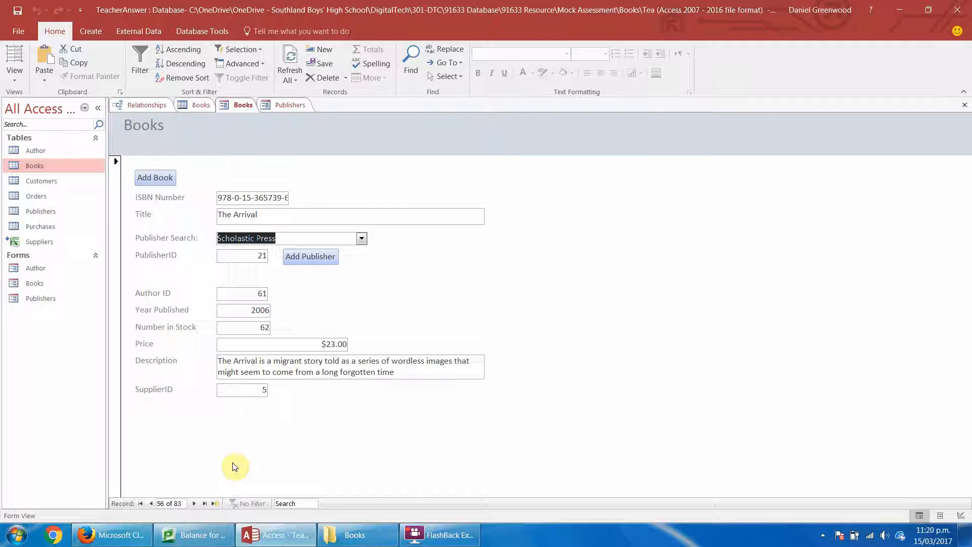
Add a book record in the Books form with an ISBN of repeated 1s, title testing, publisher Epicness, Author ID 10 and SupplierID 1.
{"action": "left_click", "coordinate": [212, 503]}
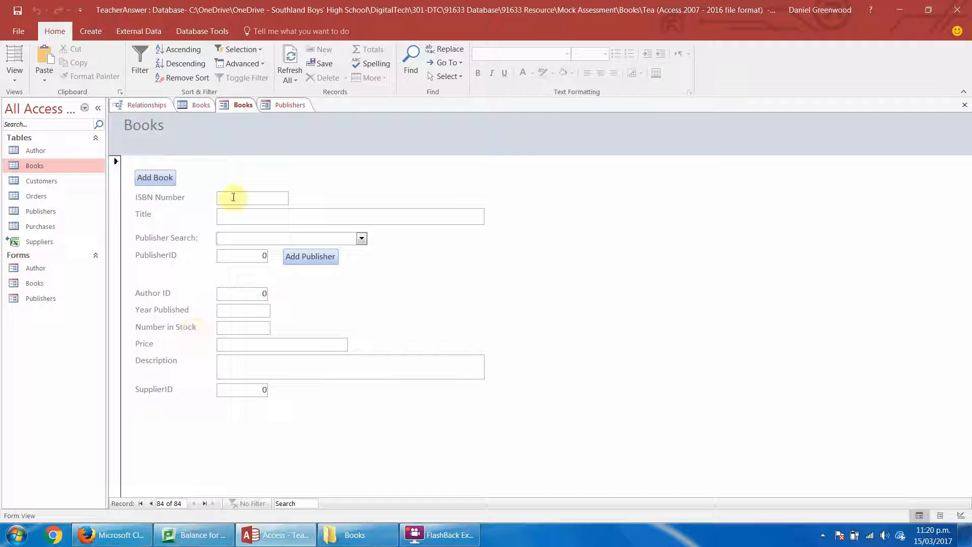
{"action": "type", "text": "1111111111111"}
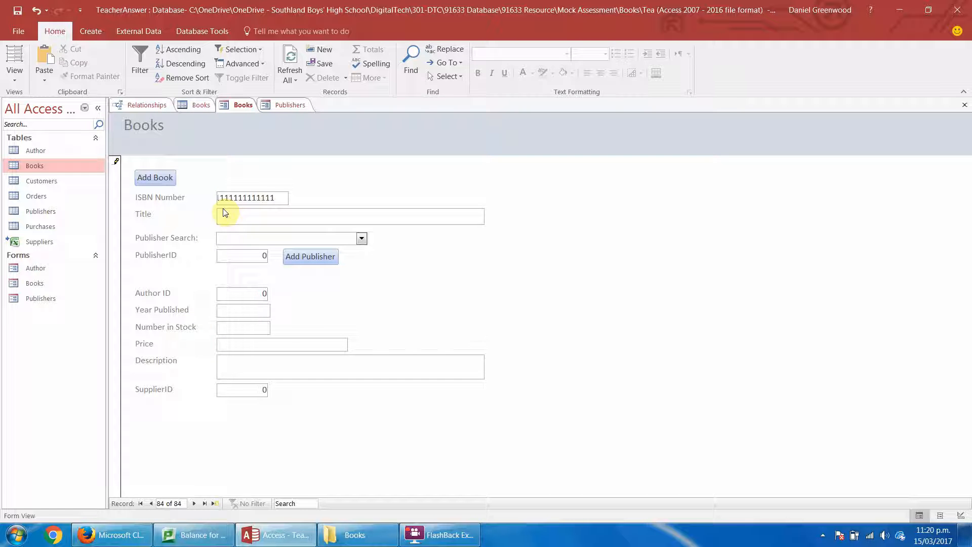
{"action": "left_click", "coordinate": [223, 219]}
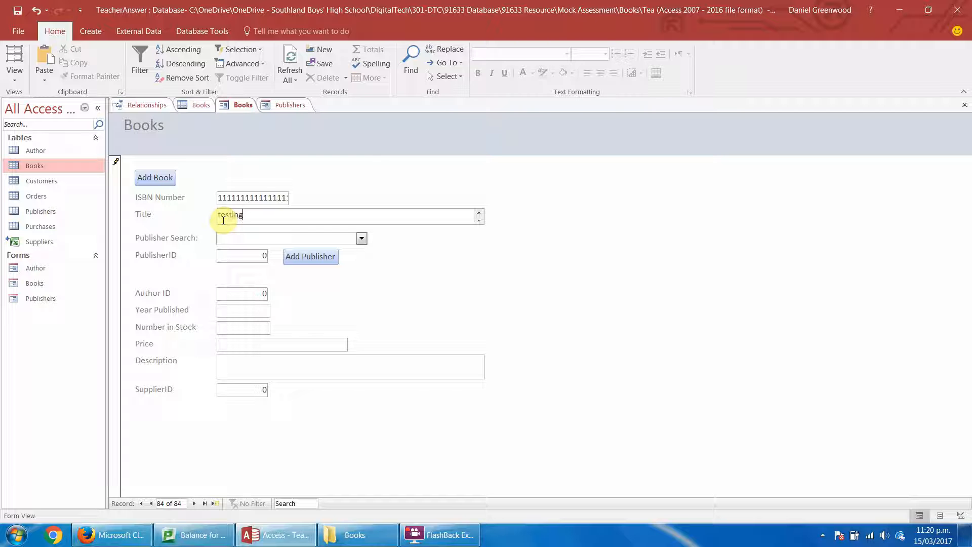
{"action": "left_click", "coordinate": [361, 238]}
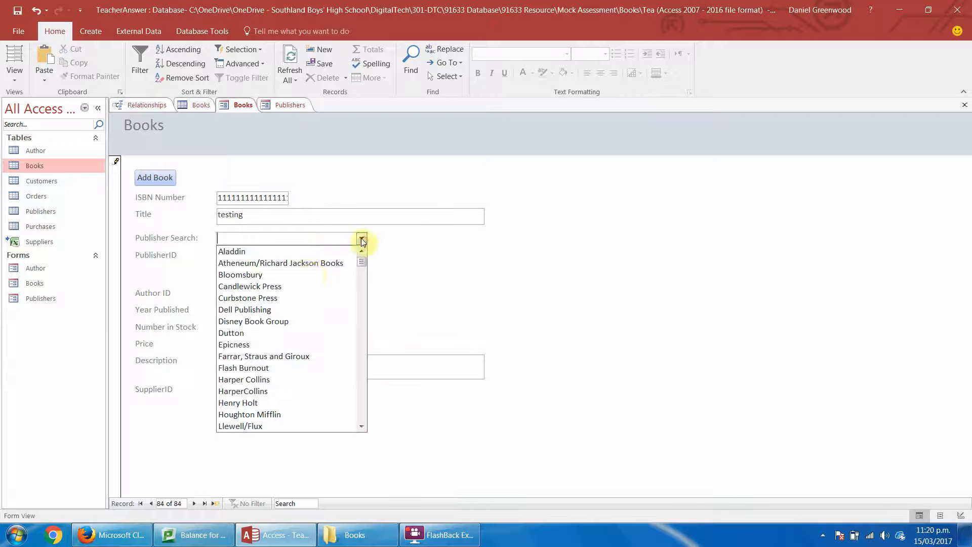
{"action": "left_click", "coordinate": [304, 344]}
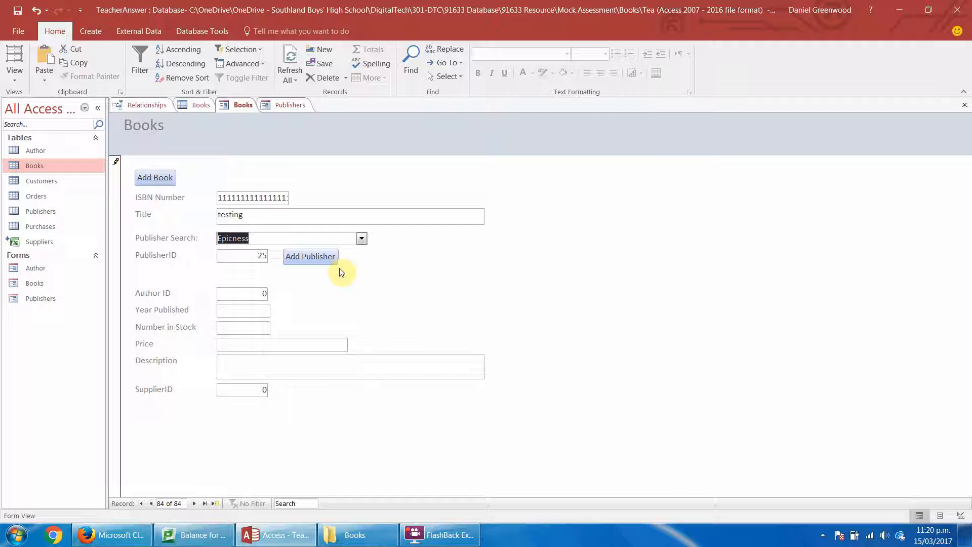
{"action": "left_click", "coordinate": [260, 293]}
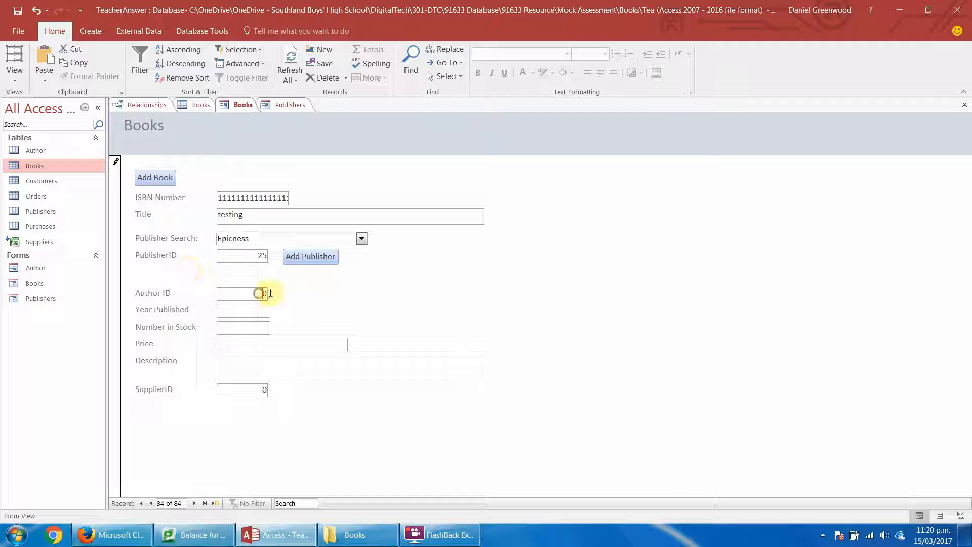
{"action": "type", "text": "1"}
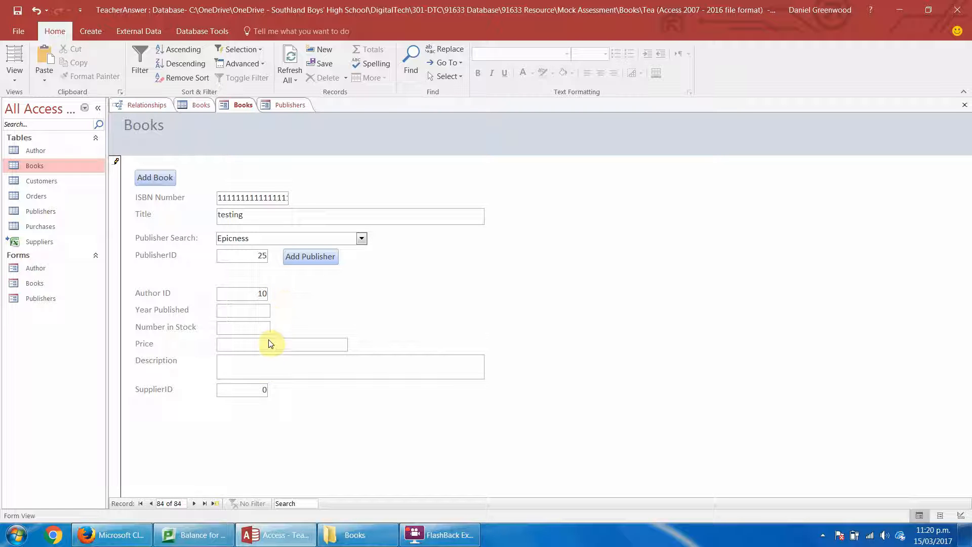
{"action": "double_click", "coordinate": [257, 391]}
{"action": "type", "text": "1"}
Switch the Books form to Design View and bring up the Books table to look for the testing record.
{"action": "left_click", "coordinate": [15, 80]}
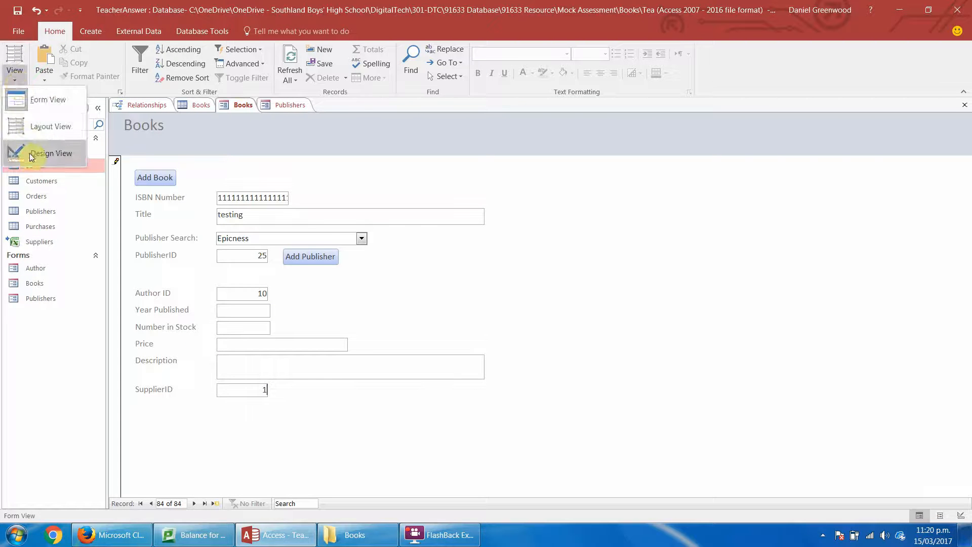
{"action": "left_click", "coordinate": [30, 153]}
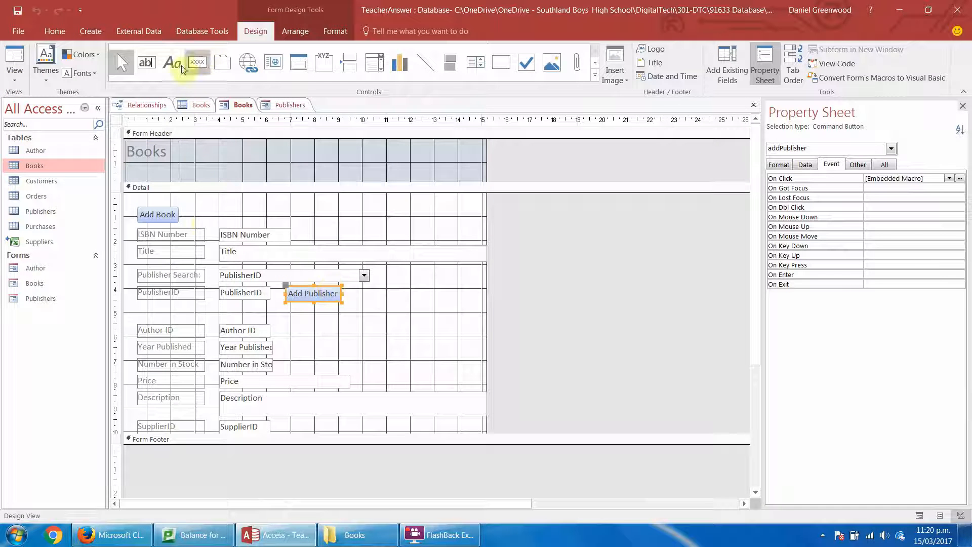
{"action": "left_click", "coordinate": [203, 106]}
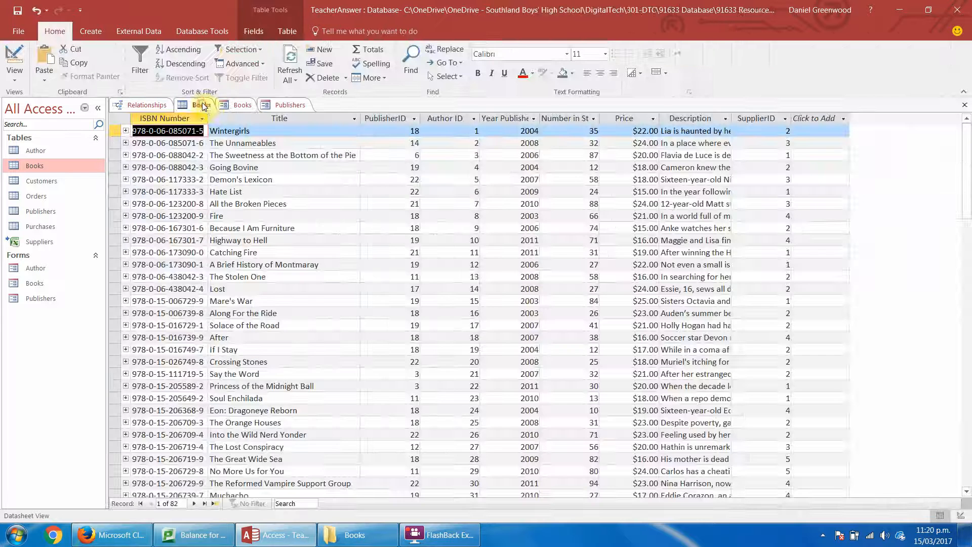
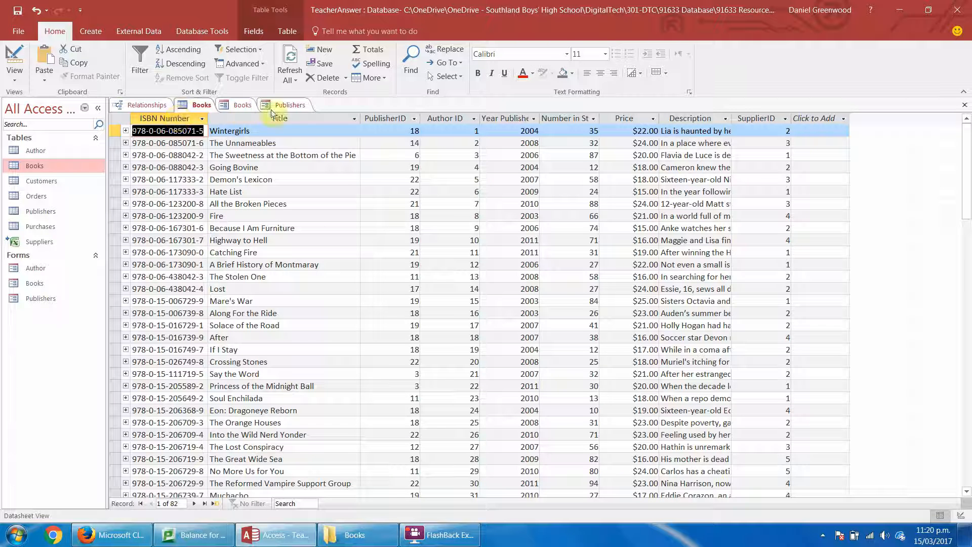
Draw a combo box about 6 cm wide above Author ID in the Books form design, taking its values from another table or query.
{"action": "left_click", "coordinate": [239, 105]}
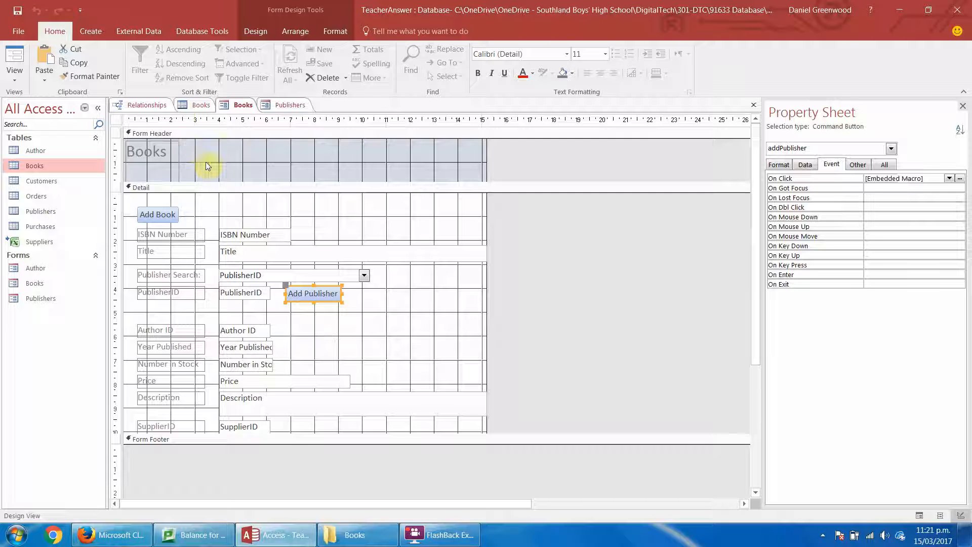
{"action": "left_click", "coordinate": [255, 31]}
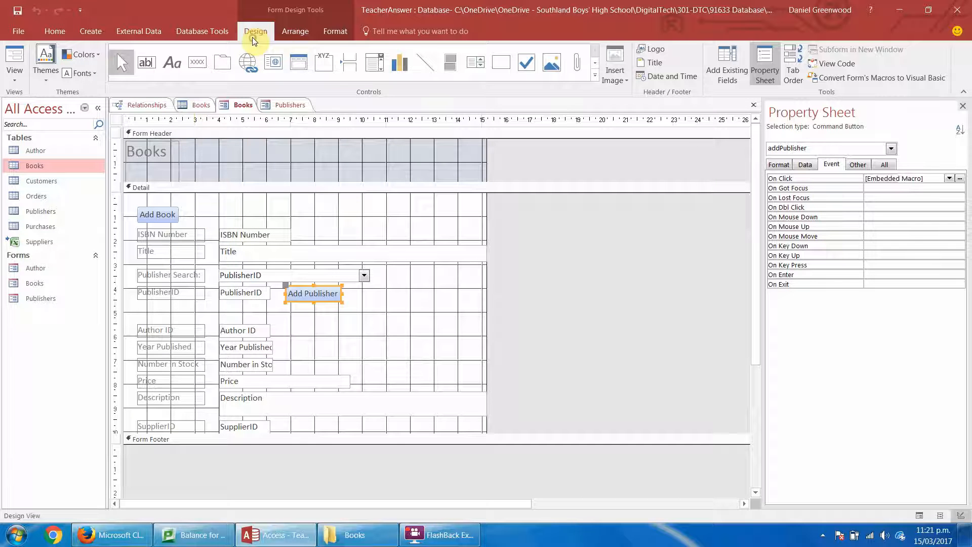
{"action": "left_click", "coordinate": [375, 62]}
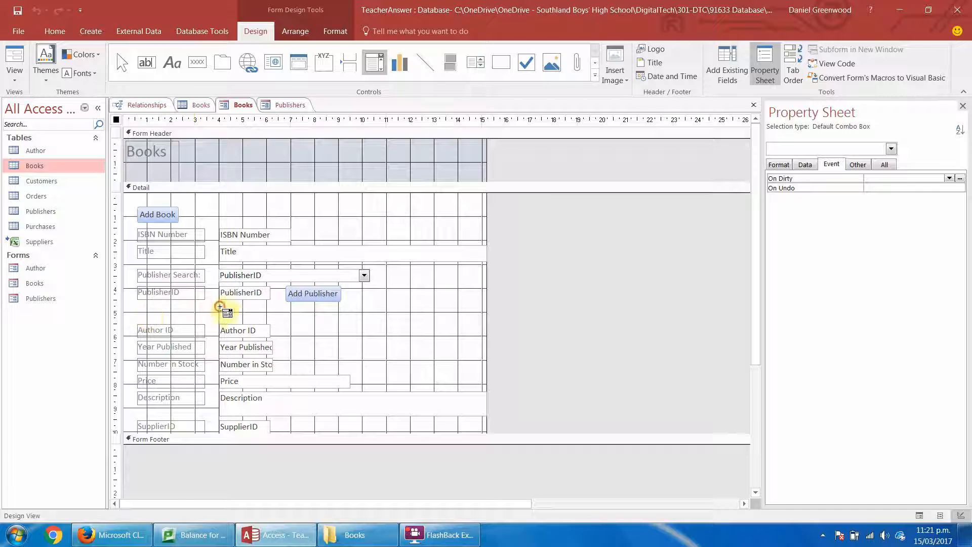
{"action": "left_click_drag", "start_coordinate": [221, 306], "coordinate": [369, 319]}
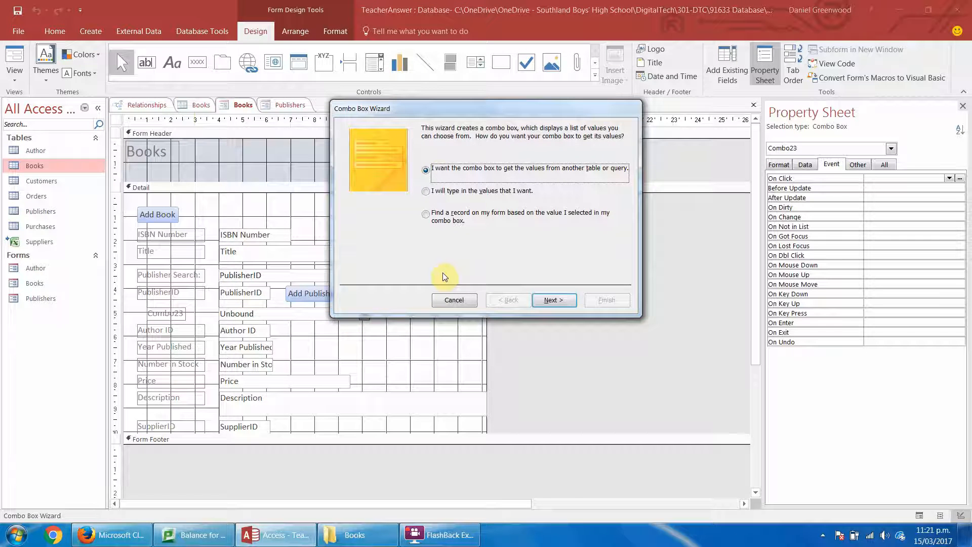
{"action": "left_click", "coordinate": [552, 300]}
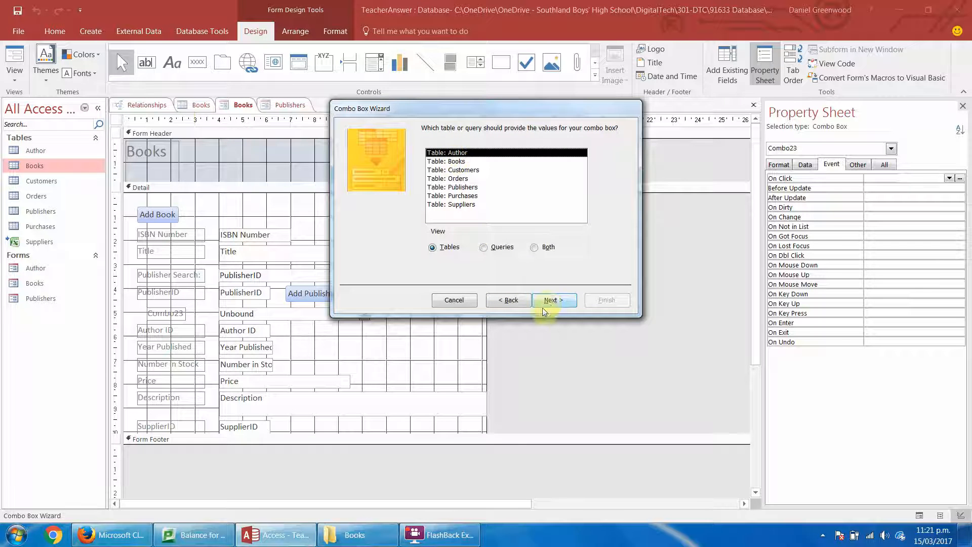
Base the combo box on the Author table with the fields AuthorID, Last Name and First Name, in that order.
{"action": "left_click", "coordinate": [553, 300]}
{"action": "left_click", "coordinate": [466, 217]}
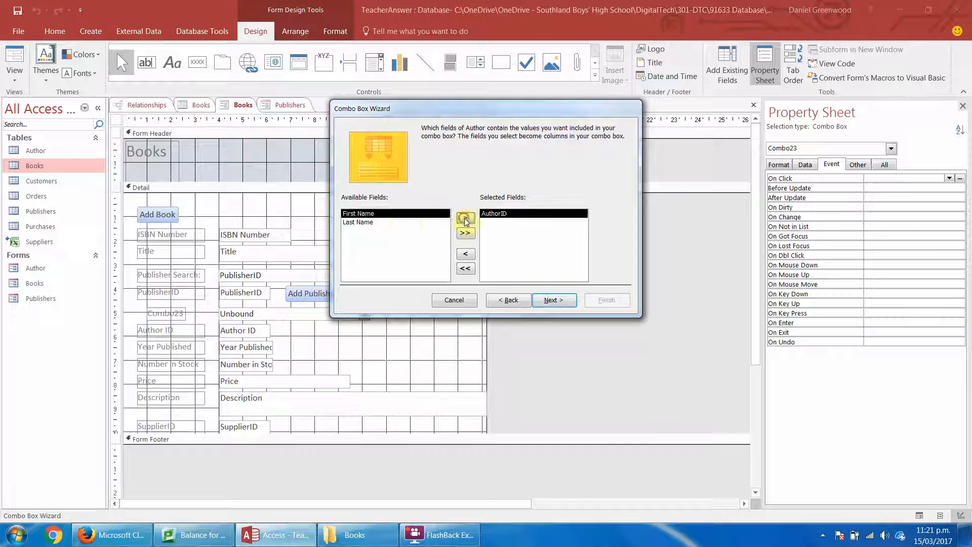
{"action": "left_click", "coordinate": [380, 222]}
{"action": "left_click", "coordinate": [465, 217]}
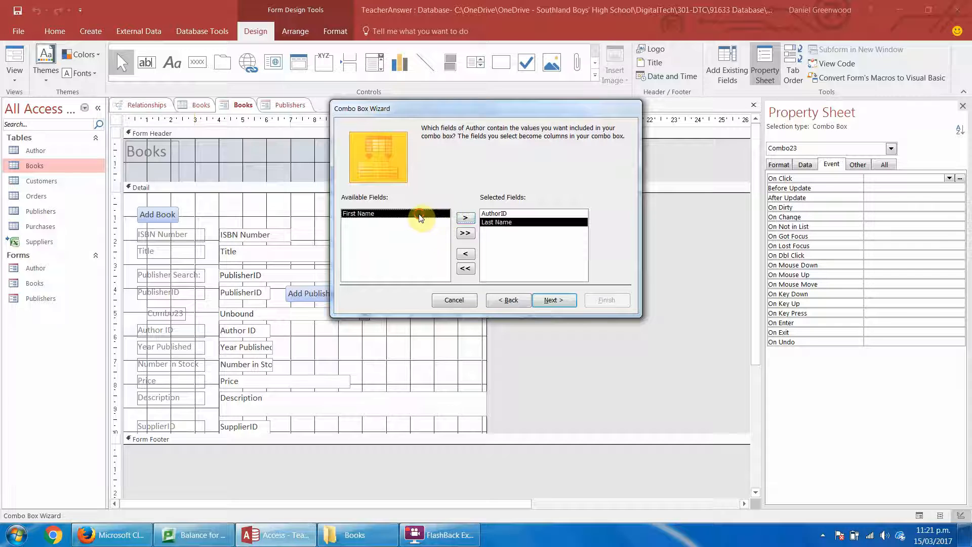
{"action": "left_click", "coordinate": [466, 219]}
{"action": "left_click", "coordinate": [553, 305]}
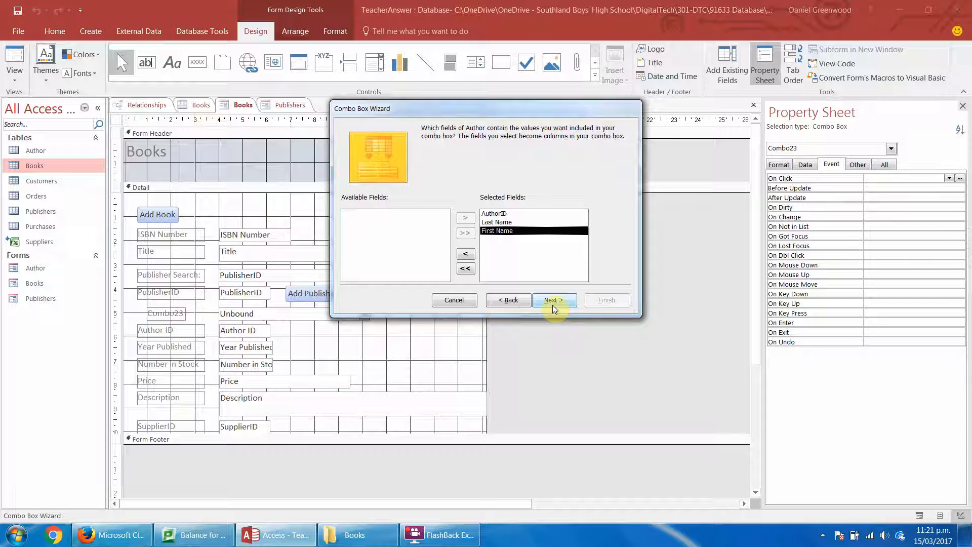
{"action": "left_click", "coordinate": [552, 305]}
Sort the combo box items ascending by Last Name and by First Name.
{"action": "left_click", "coordinate": [446, 170]}
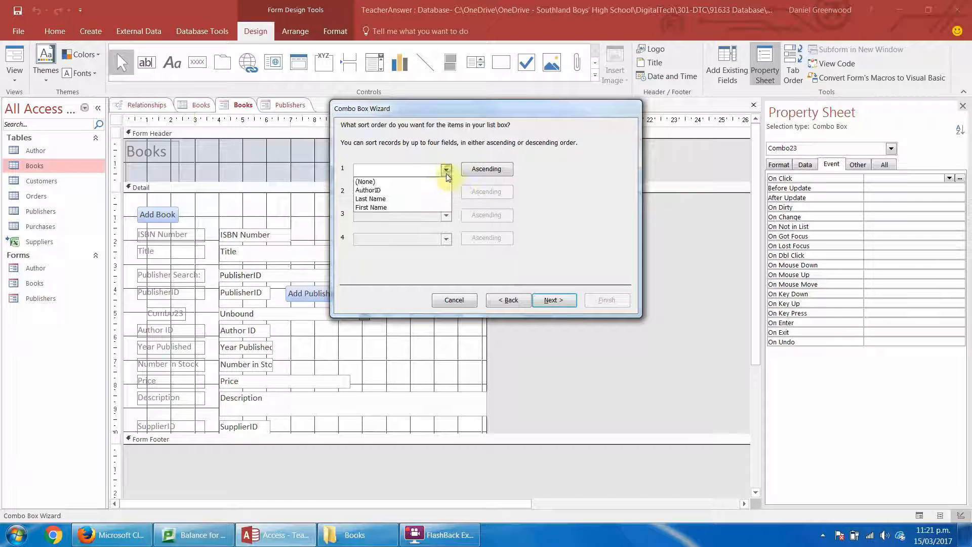
{"action": "left_click", "coordinate": [424, 198]}
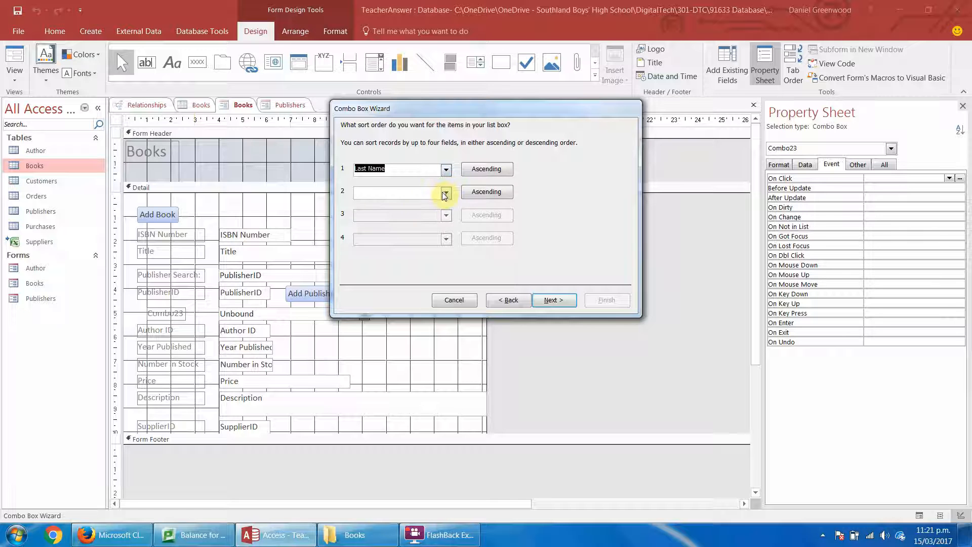
{"action": "left_click", "coordinate": [445, 193]}
{"action": "left_click", "coordinate": [407, 221]}
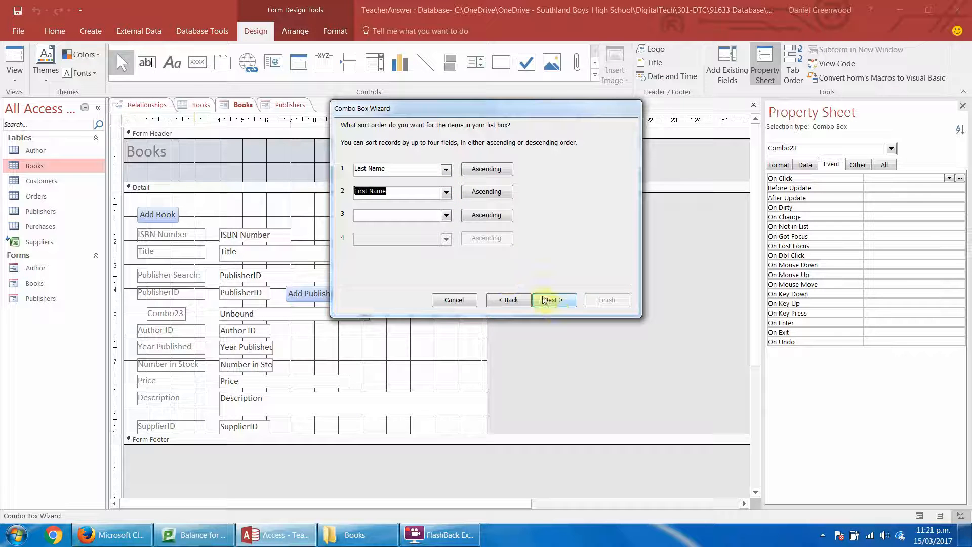
{"action": "left_click", "coordinate": [545, 300]}
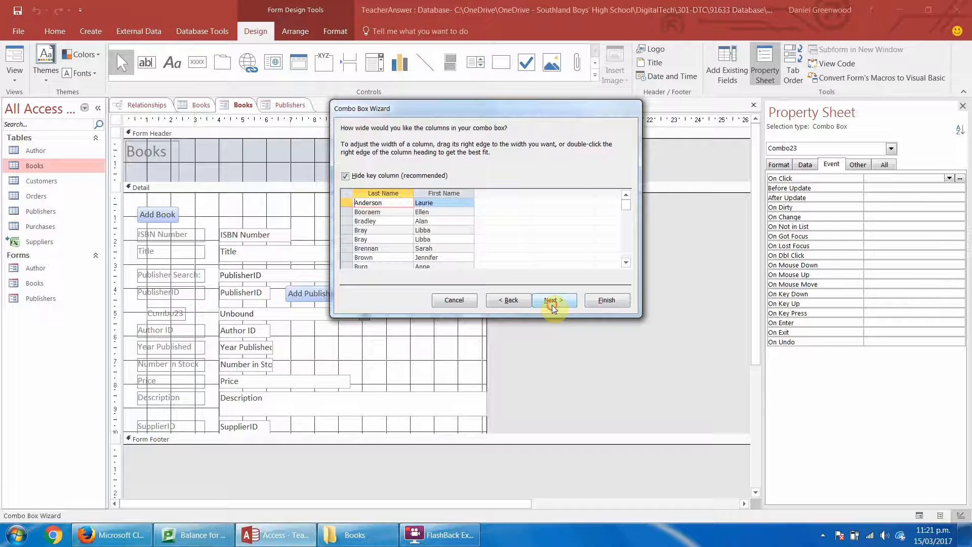
Keep the key column hidden, store the selected value in Author ID, and finish the combo box with the label "Author Search:".
{"action": "left_click", "coordinate": [554, 304]}
{"action": "left_click", "coordinate": [426, 185]}
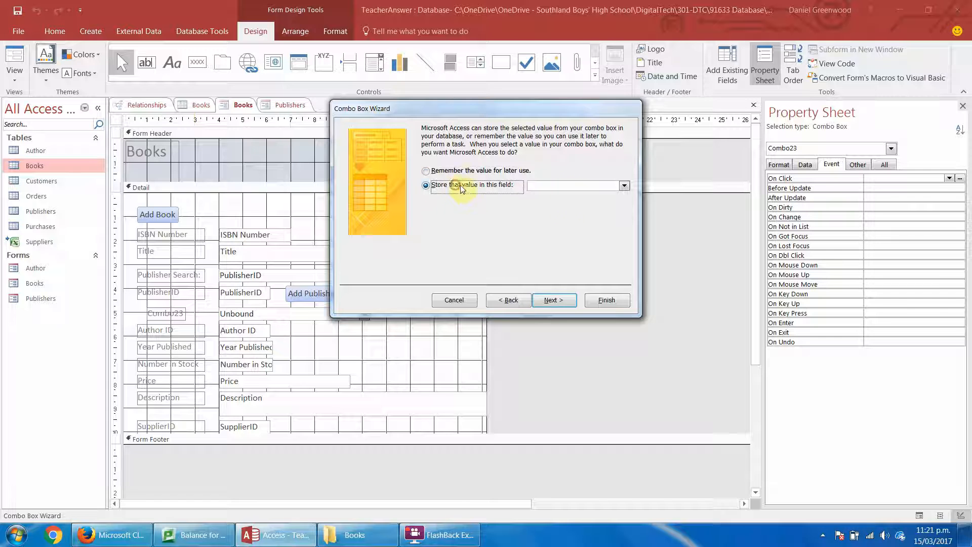
{"action": "left_click", "coordinate": [624, 186]}
{"action": "left_click", "coordinate": [582, 220]}
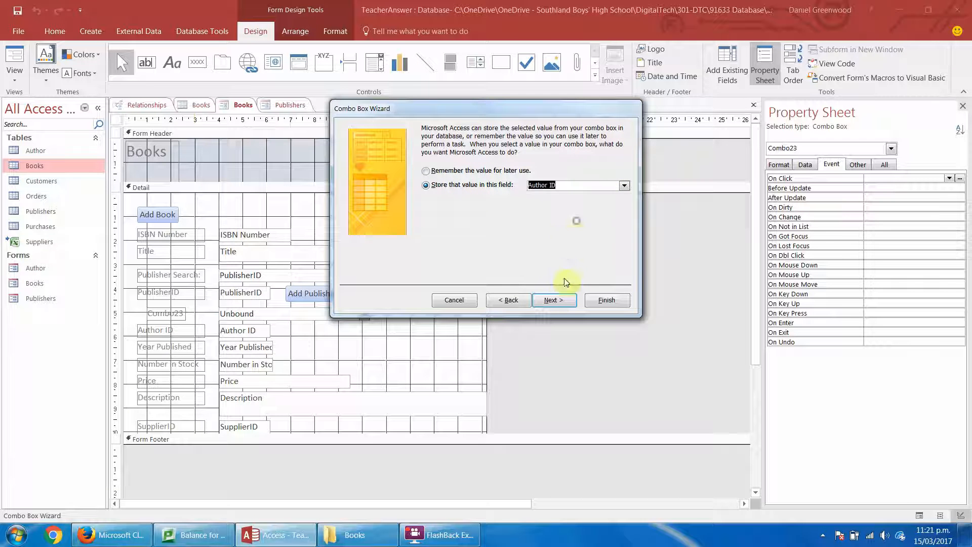
{"action": "left_click", "coordinate": [551, 300]}
{"action": "type", "text": "Au"}
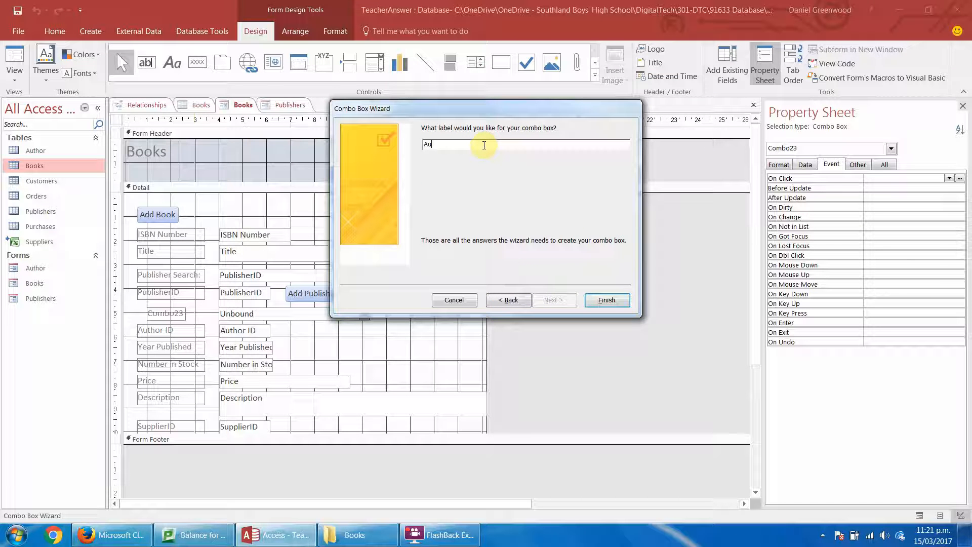
{"action": "type", "text": "thor Search"}
{"action": "key", "text": "Return"}
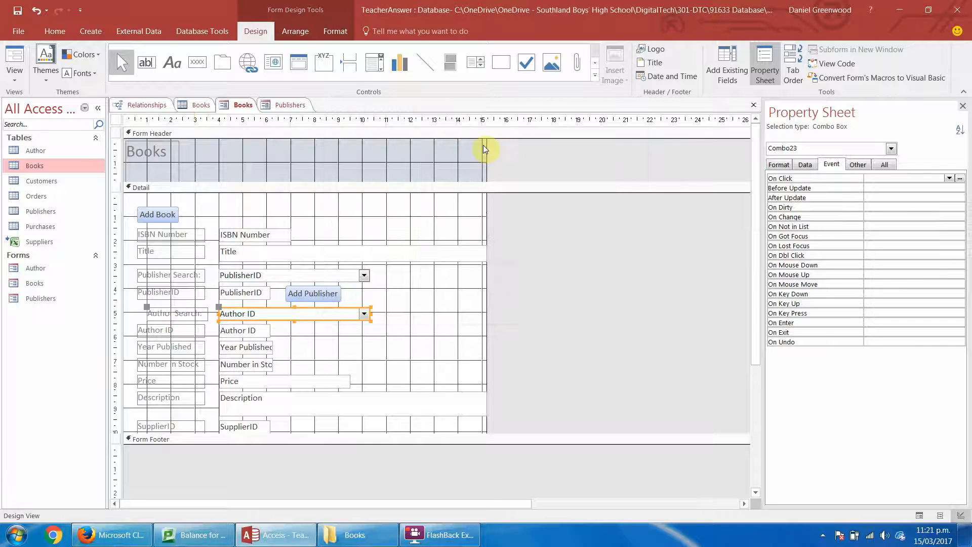
Resize the Author Search label to line up with the other field labels and show the Books form in Form View.
{"action": "left_click", "coordinate": [202, 312]}
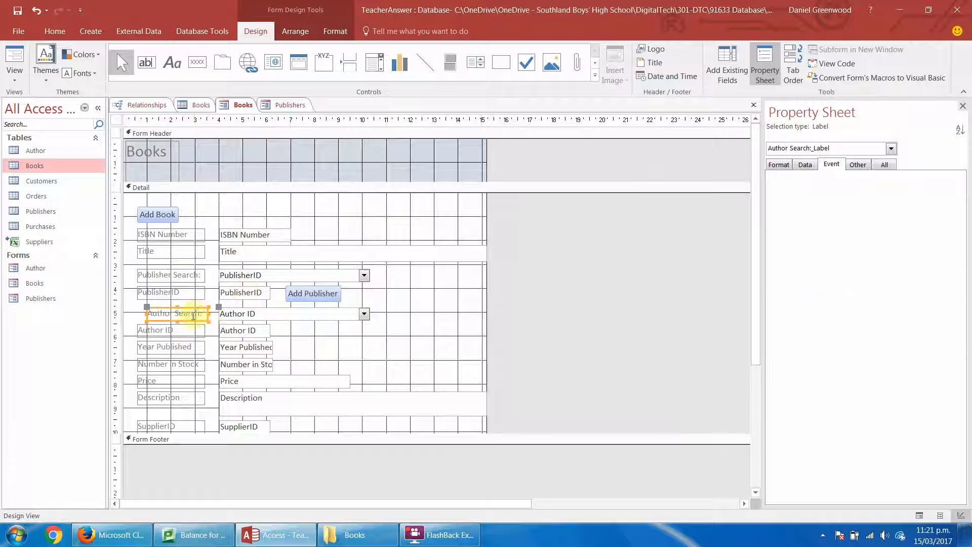
{"action": "left_click_drag", "start_coordinate": [148, 313], "coordinate": [137, 313]}
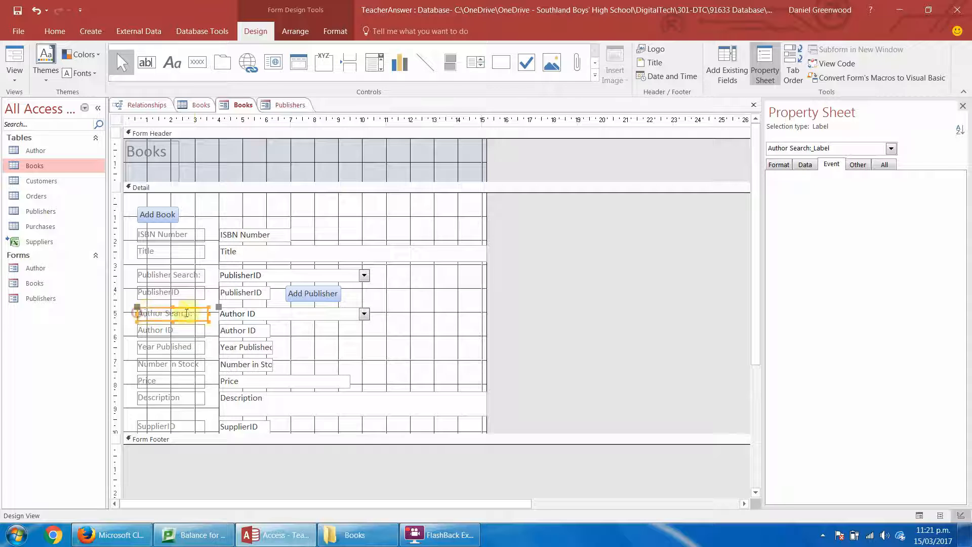
{"action": "left_click_drag", "start_coordinate": [208, 313], "coordinate": [206, 313]}
{"action": "left_click", "coordinate": [208, 294]}
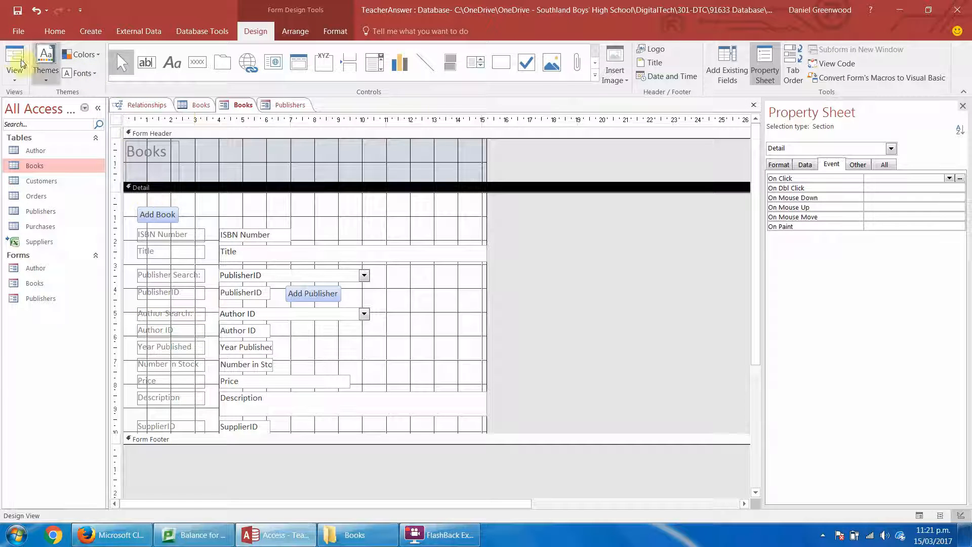
{"action": "left_click", "coordinate": [16, 57]}
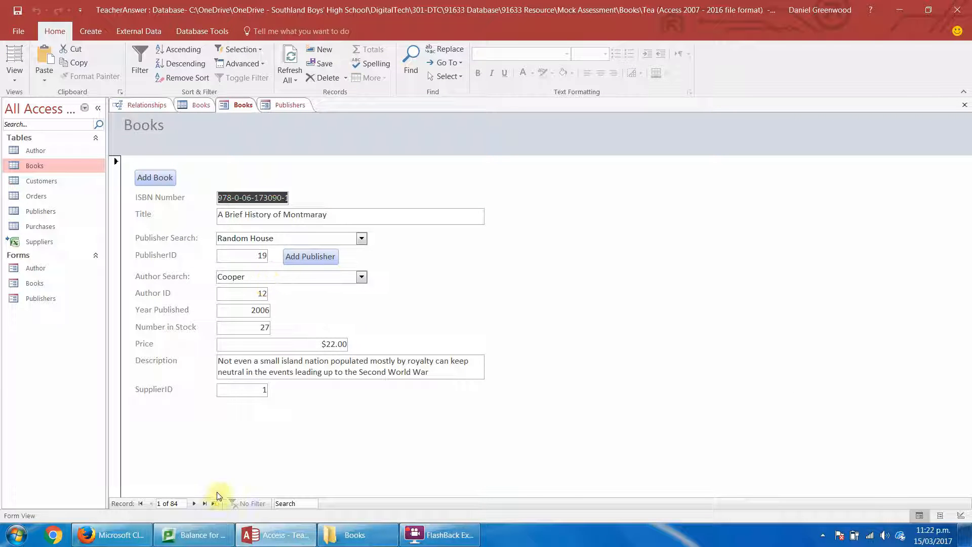
Go to the last book record, testing, and choose the author with ID 15 through Author Search.
{"action": "left_click", "coordinate": [205, 504]}
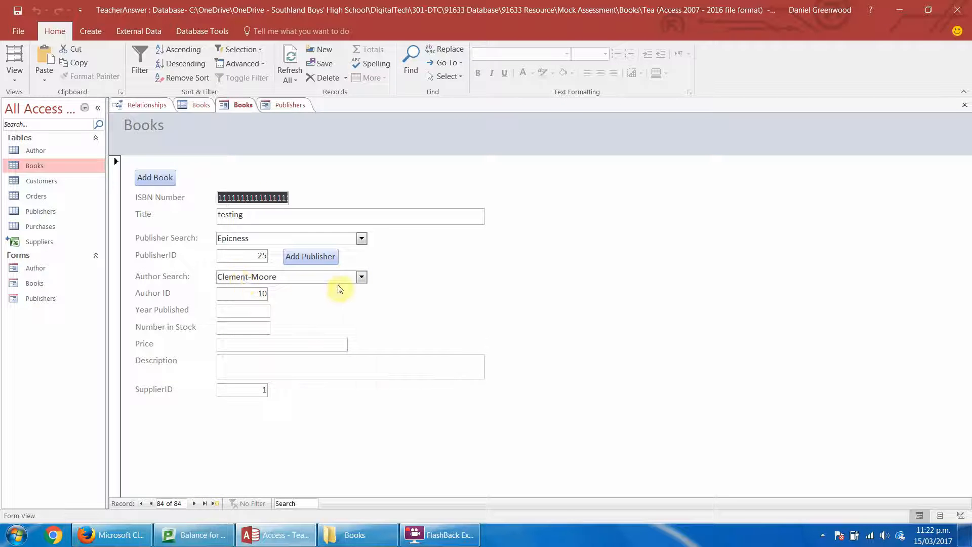
{"action": "left_click", "coordinate": [362, 278]}
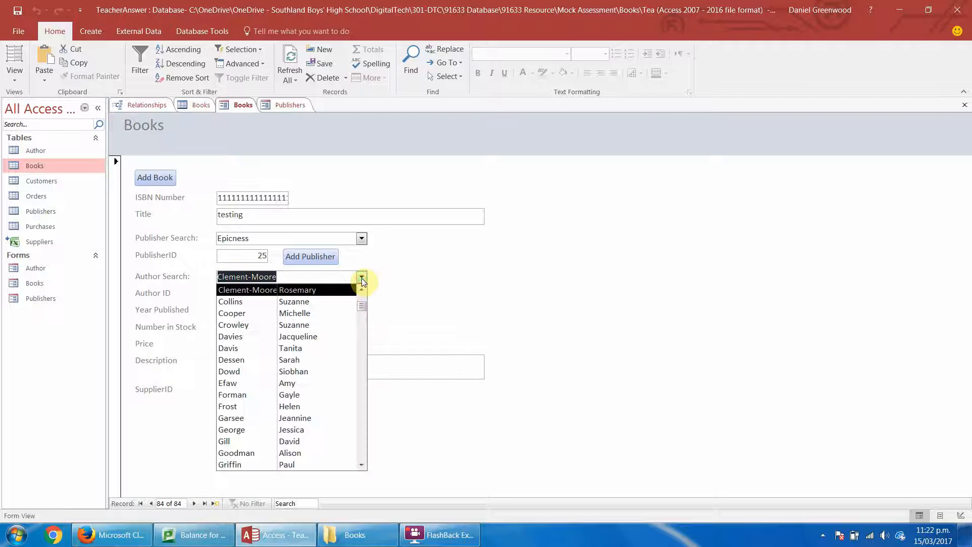
{"action": "left_click", "coordinate": [346, 349]}
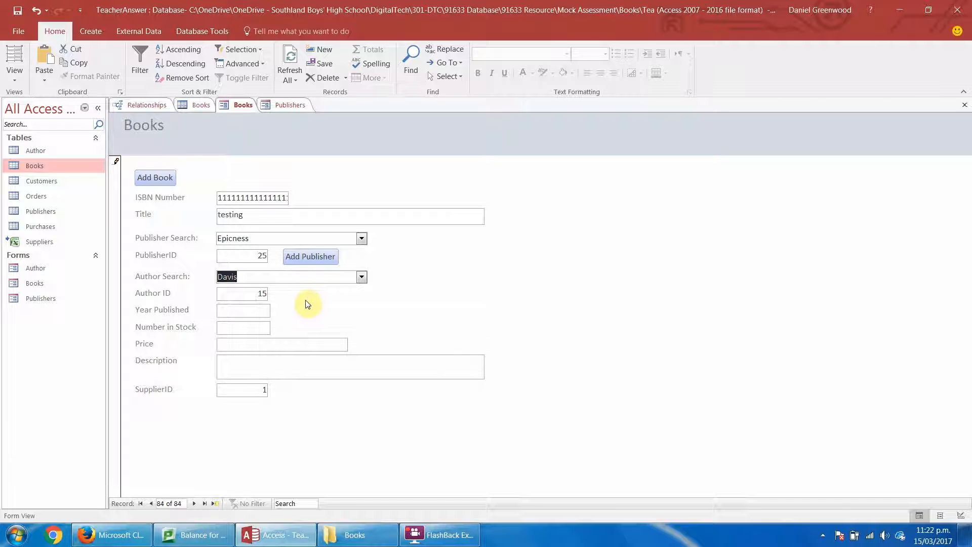
Fill in the testing record with year 2017, 120 in stock, price $99.00 and description "well it is epic, need I say more?".
{"action": "left_click", "coordinate": [240, 311]}
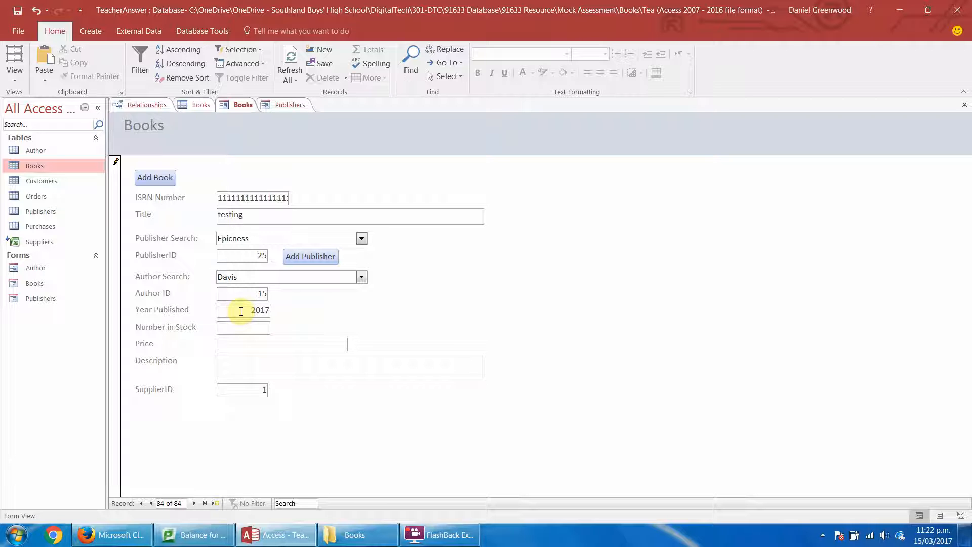
{"action": "key", "text": "Tab"}
{"action": "type", "text": "12"}
{"action": "left_click", "coordinate": [248, 343]}
{"action": "left_click", "coordinate": [252, 369]}
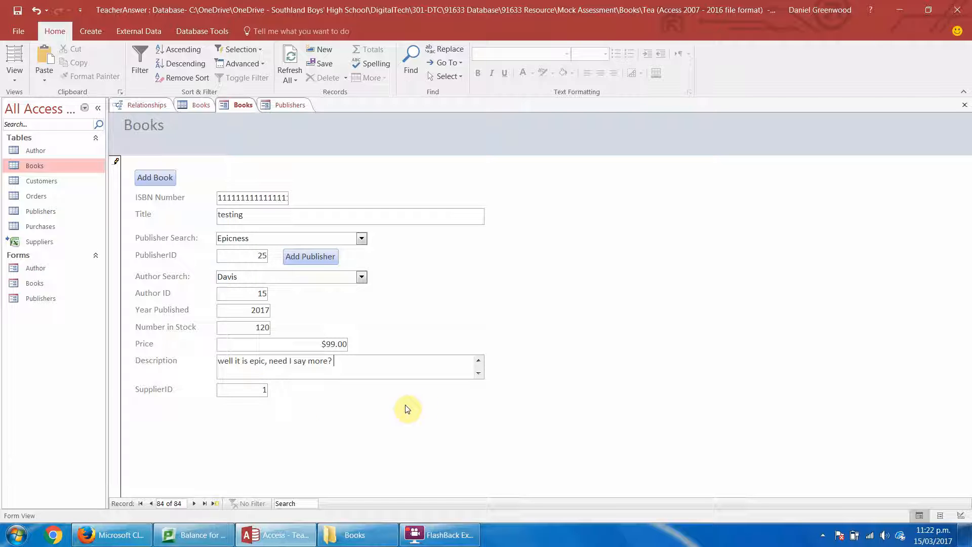
Return the Books form to Design View and extend the Detail section to about 12.5 cm tall to make room below SupplierID.
{"action": "left_click", "coordinate": [14, 71]}
{"action": "left_click", "coordinate": [36, 155]}
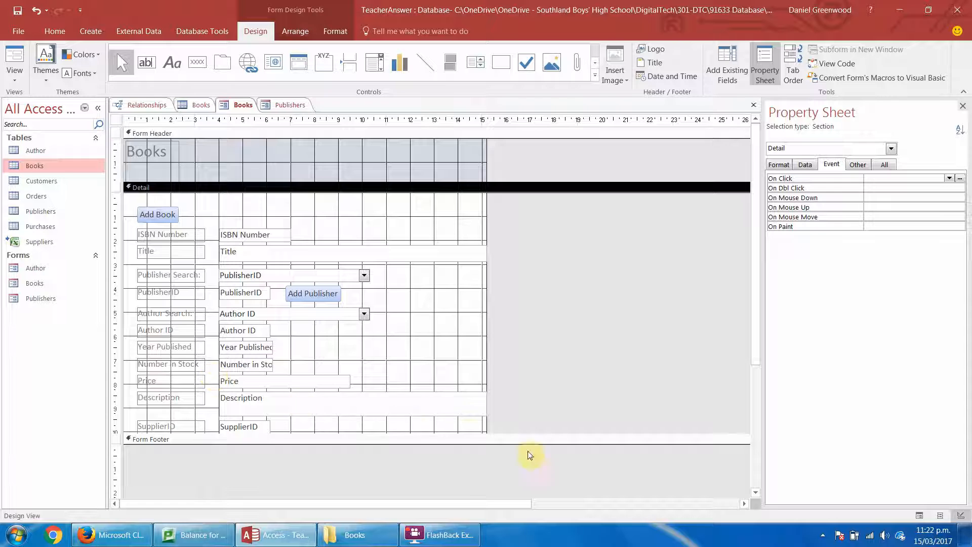
{"action": "left_click_drag", "start_coordinate": [468, 434], "coordinate": [469, 496]}
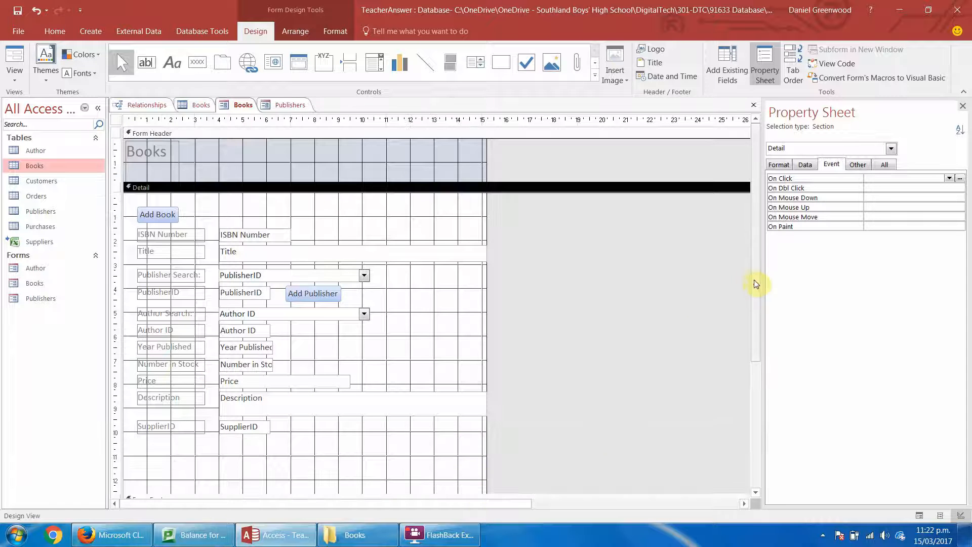
{"action": "left_click_drag", "start_coordinate": [756, 282], "coordinate": [756, 362]}
Move the SupplierID label and field together down by about 1.4 cm, leaving a gap below Description.
{"action": "left_click_drag", "start_coordinate": [265, 381], "coordinate": [115, 337]}
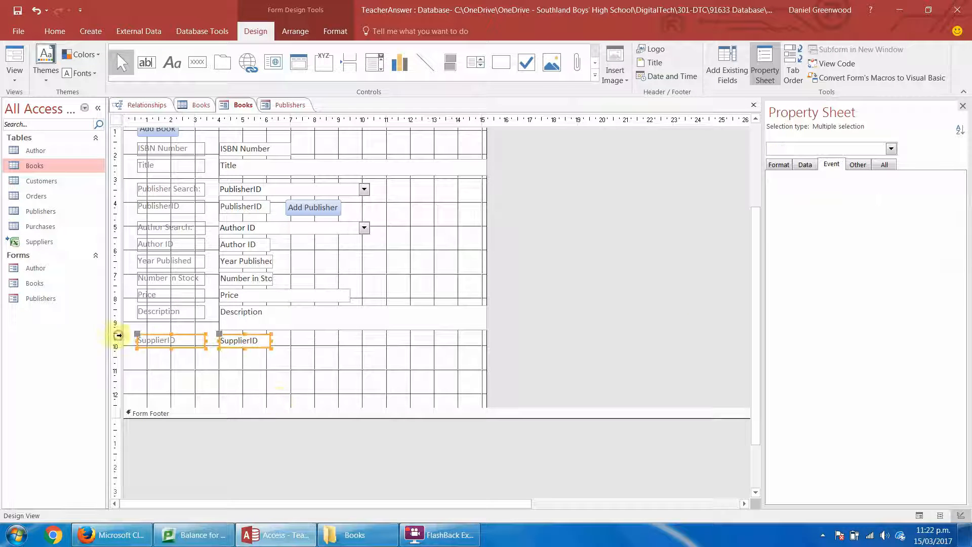
{"action": "key", "text": "Left"}
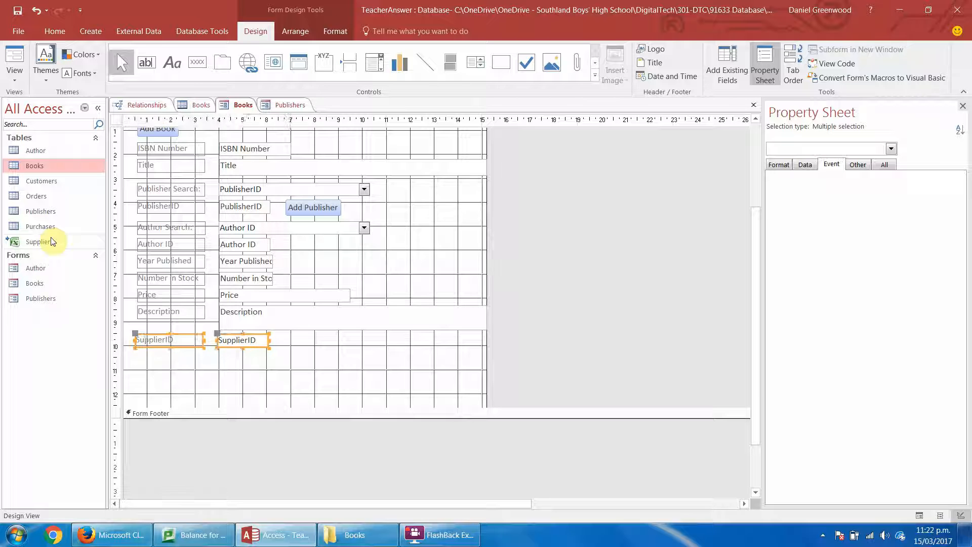
{"action": "key", "text": "Down"}
{"action": "key", "text": "Down"}
{"action": "key", "text": "Down"}
{"action": "key", "text": "Down"}
{"action": "key", "text": "Down"}
{"action": "key", "text": "Down"}
{"action": "key", "text": "Down"}
{"action": "key", "text": "Down"}
{"action": "key", "text": "Down"}
{"action": "key", "text": "Down"}
{"action": "key", "text": "Down"}
{"action": "key", "text": "Down"}
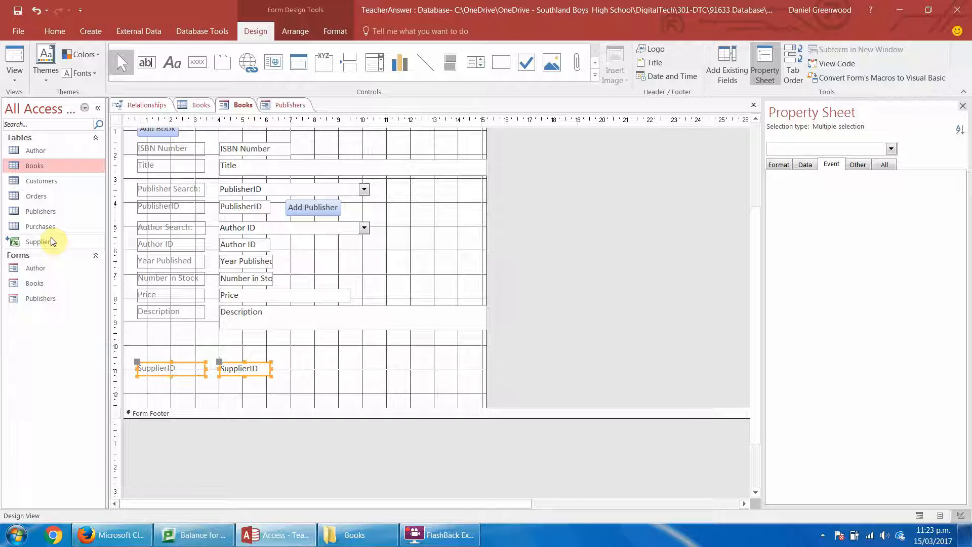
{"action": "key", "text": "Down"}
{"action": "key", "text": "Down"}
{"action": "key", "text": "Down"}
{"action": "key", "text": "Down"}
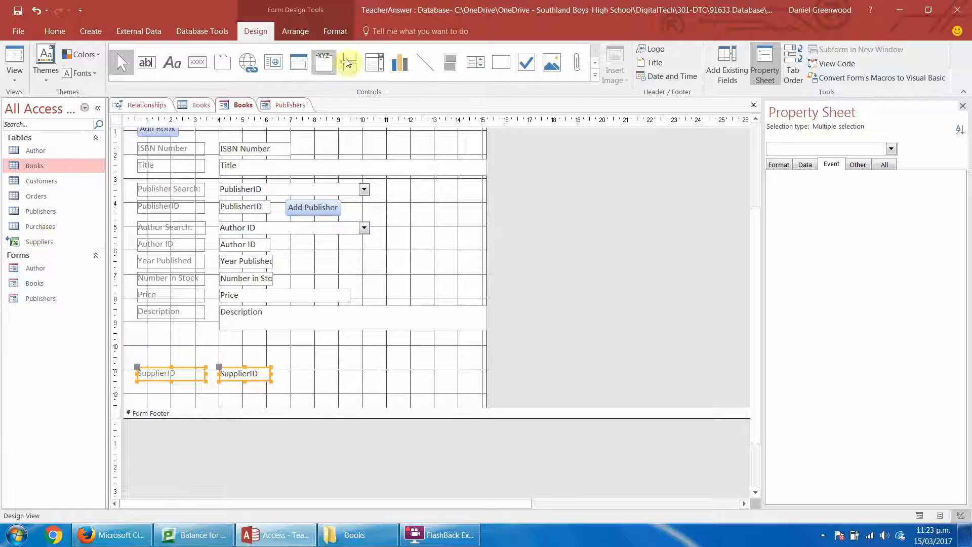
Draw a combo box about 3.3 cm wide above SupplierID and take its values from the Suppliers table.
{"action": "left_click", "coordinate": [368, 65]}
{"action": "left_click_drag", "start_coordinate": [221, 350], "coordinate": [301, 362]}
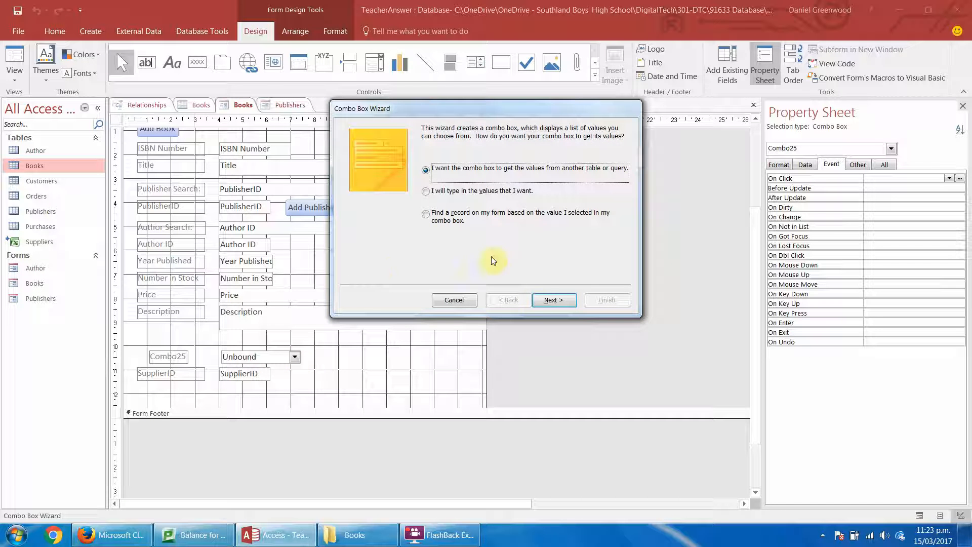
{"action": "left_click", "coordinate": [553, 300]}
{"action": "left_click", "coordinate": [447, 204]}
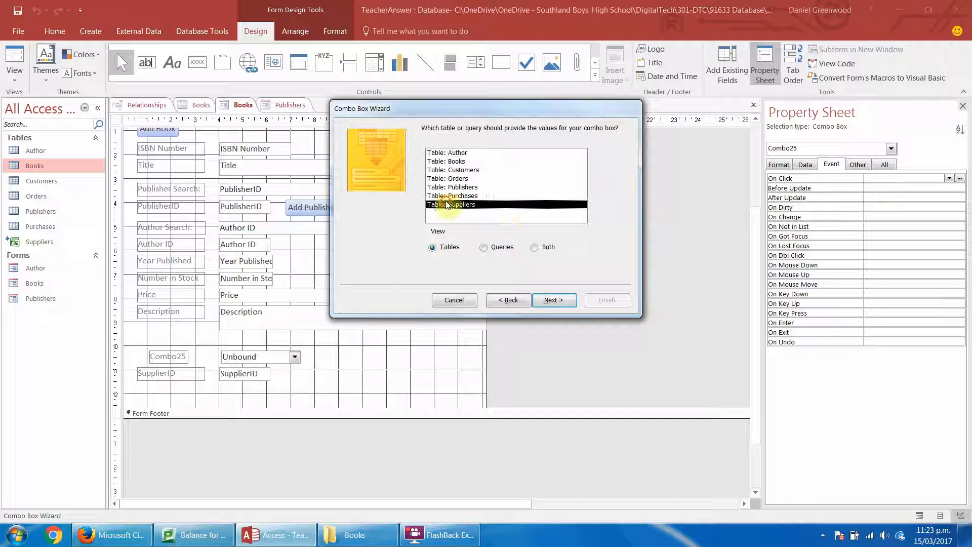
Include the SupplierID, Suppliers Name, Email, Phone and Contact Person fields in the new combo box.
{"action": "left_click", "coordinate": [553, 300]}
{"action": "left_click", "coordinate": [469, 220]}
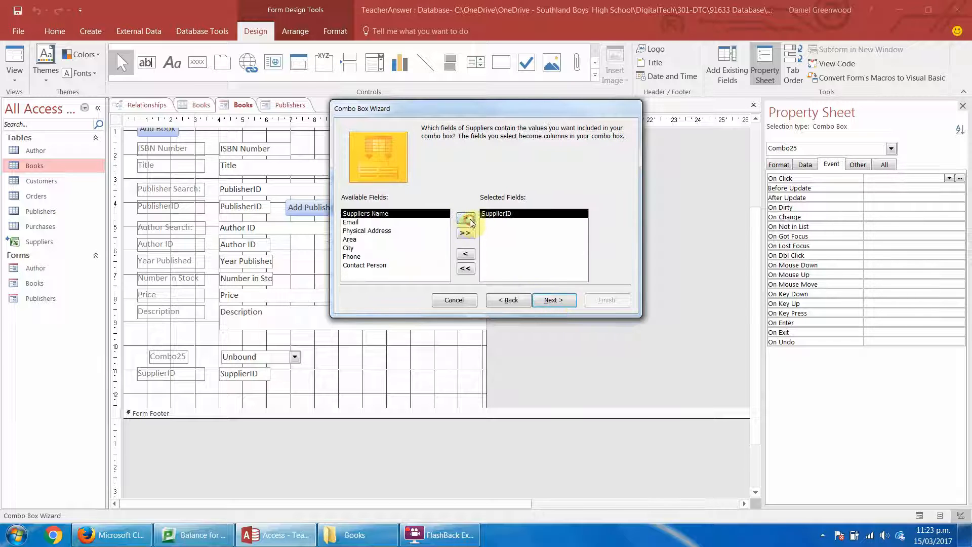
{"action": "left_click", "coordinate": [468, 219]}
{"action": "left_click", "coordinate": [467, 218]}
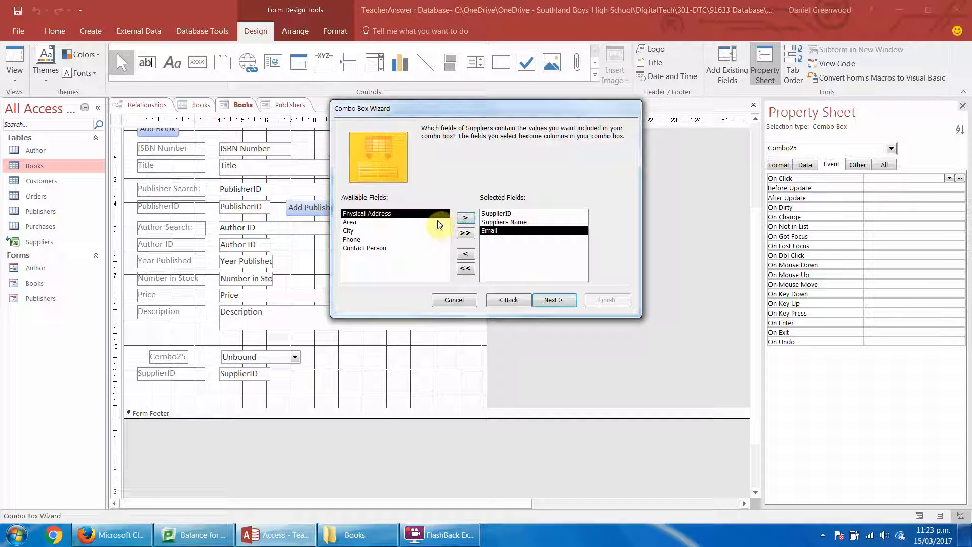
{"action": "left_click", "coordinate": [377, 239]}
{"action": "left_click", "coordinate": [467, 218]}
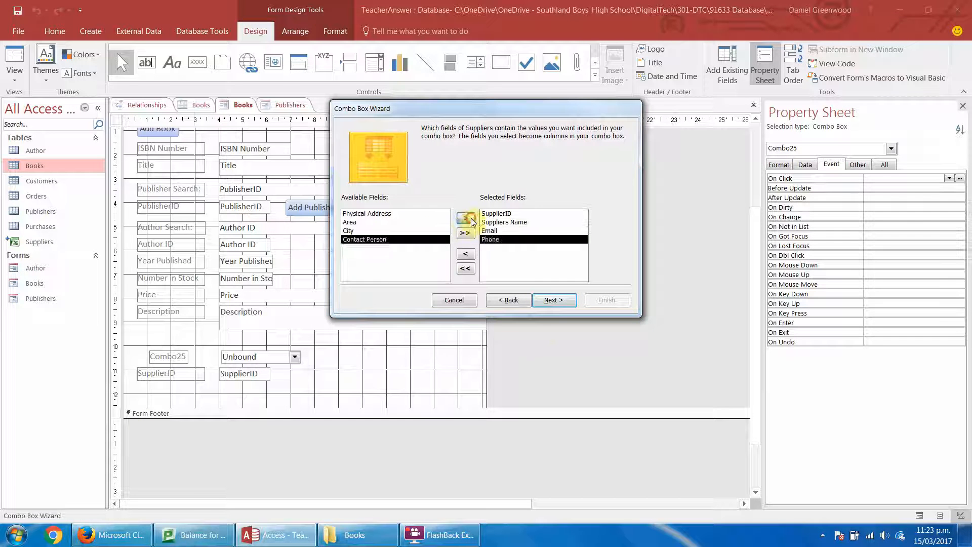
{"action": "left_click", "coordinate": [471, 222]}
Sort the combo box entries by Suppliers Name in ascending order.
{"action": "left_click", "coordinate": [551, 301]}
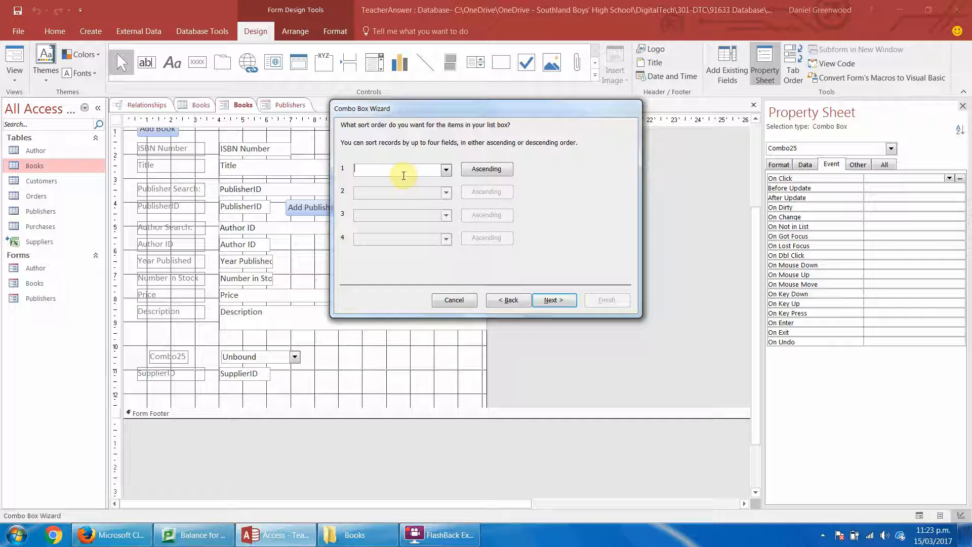
{"action": "left_click", "coordinate": [446, 171]}
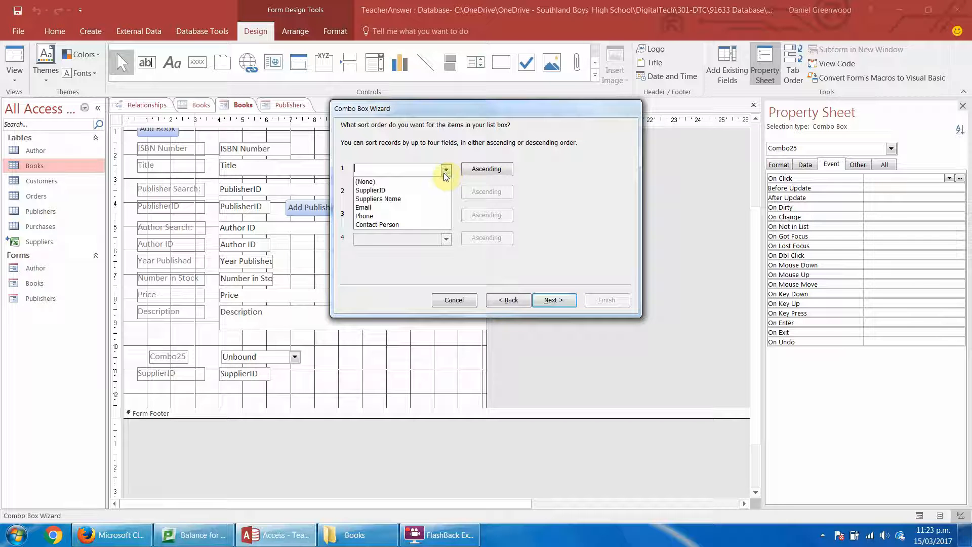
{"action": "left_click", "coordinate": [435, 199]}
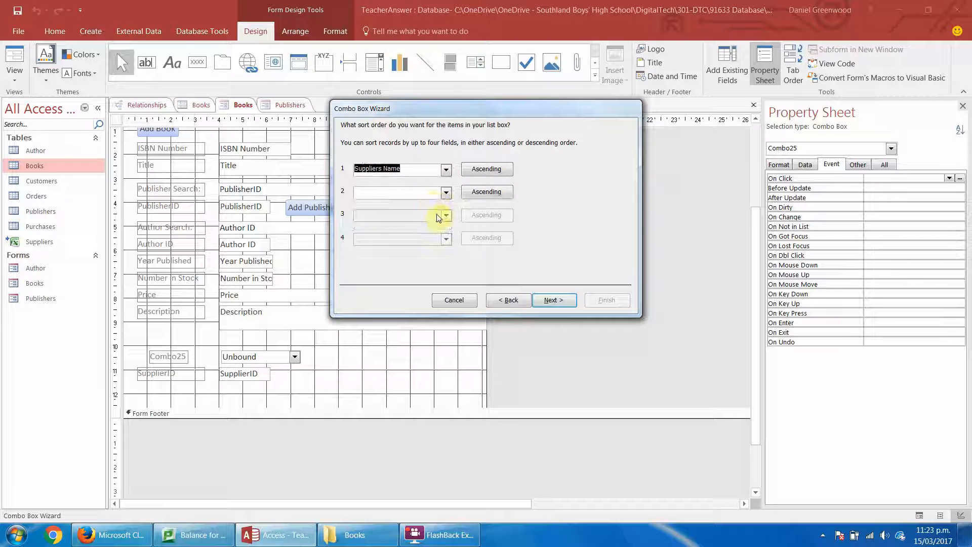
{"action": "left_click", "coordinate": [558, 301]}
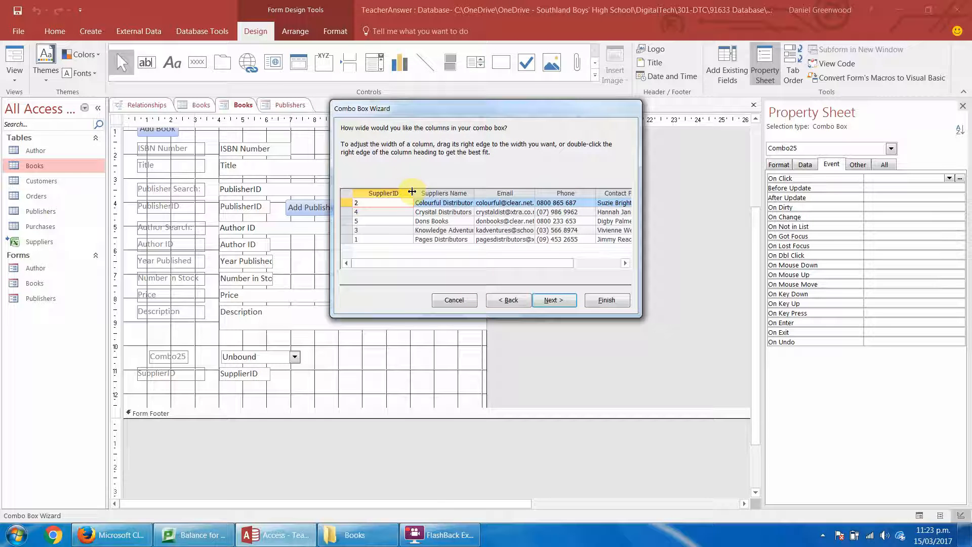
Narrow the combo box's SupplierID column slightly and fit the Suppliers Name, Email and Phone columns to their contents.
{"action": "left_click_drag", "start_coordinate": [413, 191], "coordinate": [404, 192]}
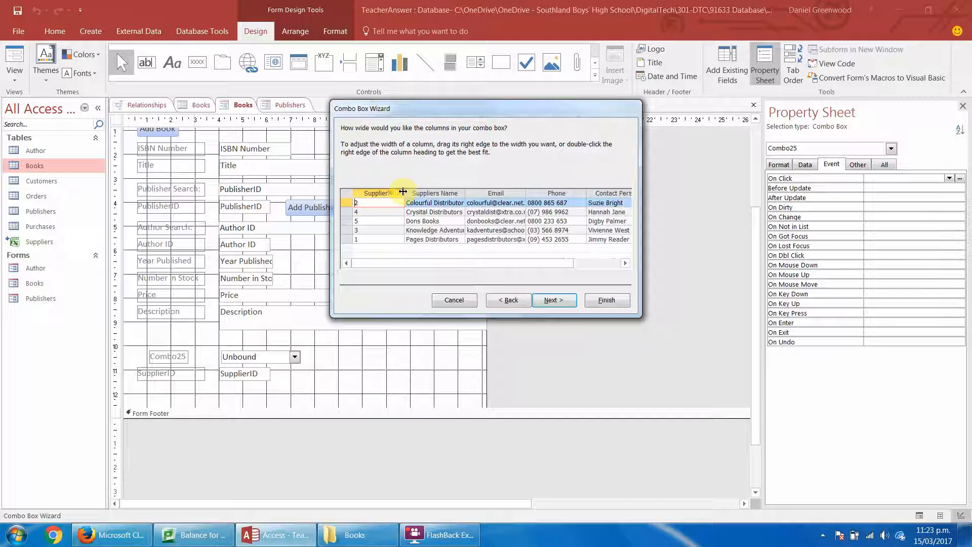
{"action": "double_click", "coordinate": [465, 191]}
{"action": "double_click", "coordinate": [536, 192]}
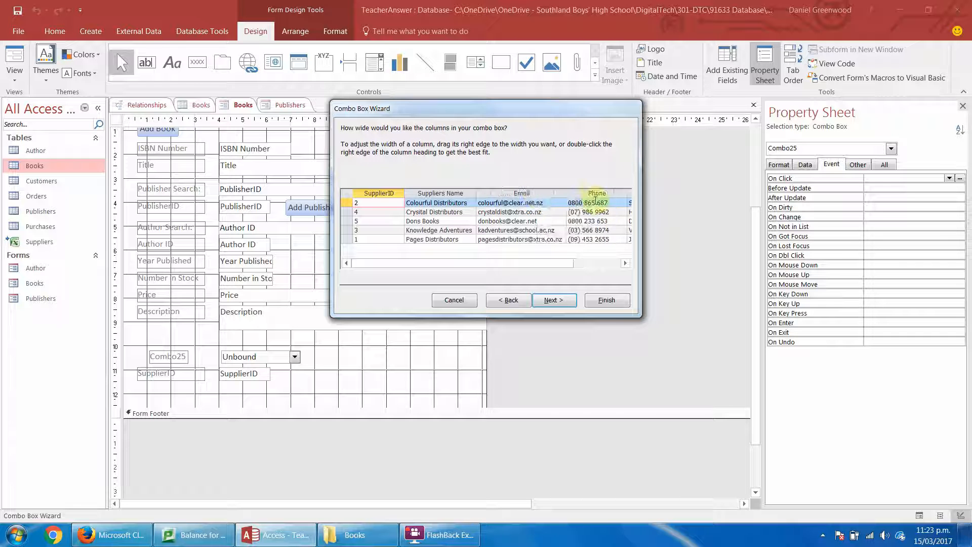
{"action": "double_click", "coordinate": [627, 193]}
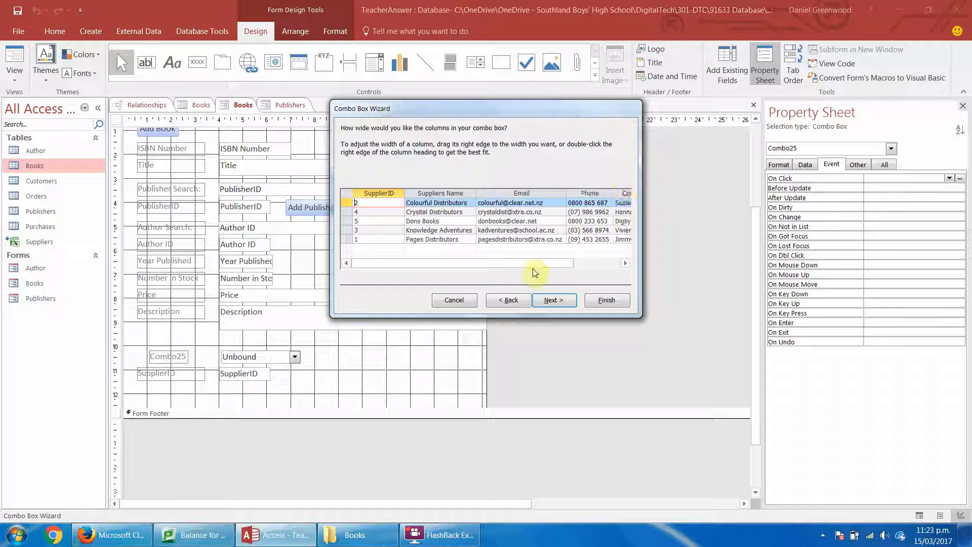
{"action": "left_click_drag", "start_coordinate": [530, 264], "coordinate": [451, 276]}
{"action": "left_click", "coordinate": [554, 300]}
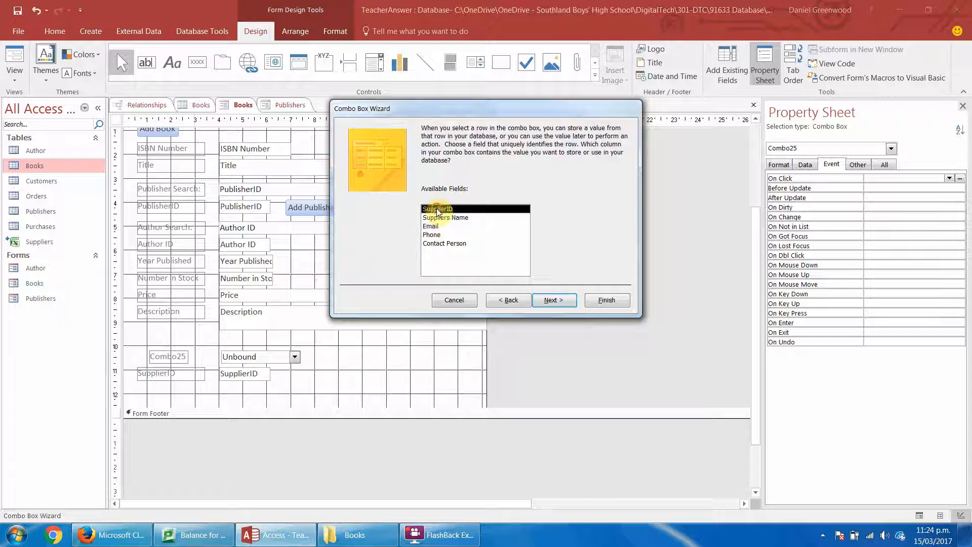
Use SupplierID as the combo box's identifying value and store it in the form's SupplierID field.
{"action": "left_click", "coordinate": [568, 299]}
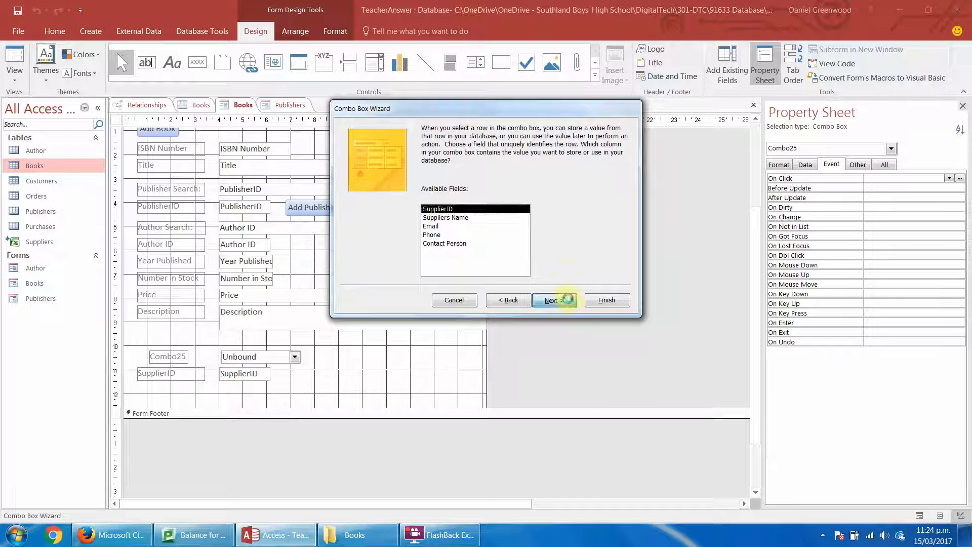
{"action": "left_click", "coordinate": [467, 187]}
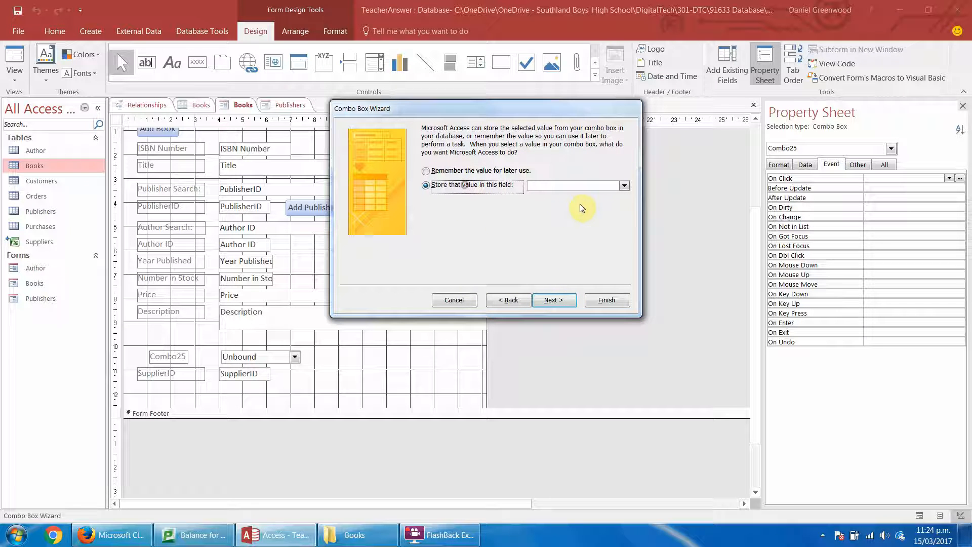
{"action": "left_click", "coordinate": [624, 186]}
{"action": "left_click", "coordinate": [560, 265]}
{"action": "left_click", "coordinate": [554, 300]}
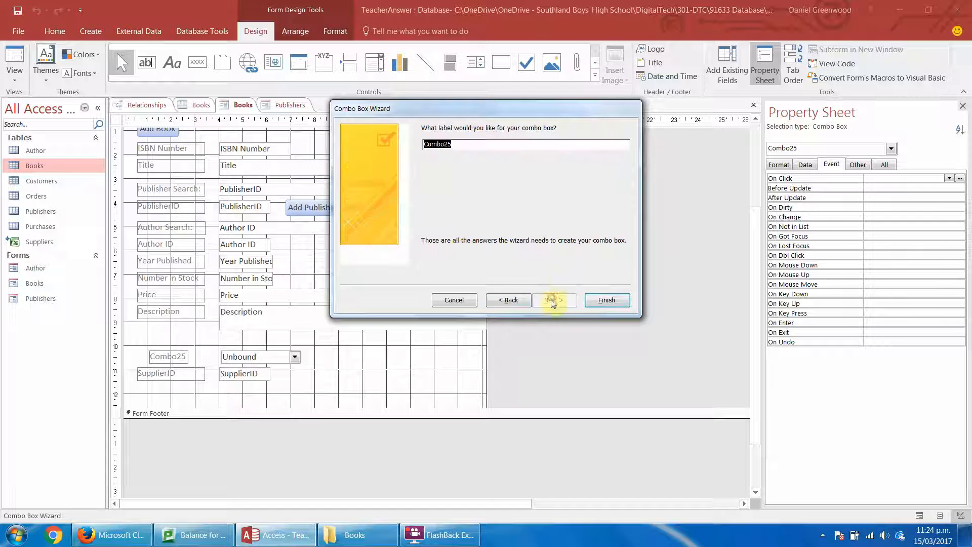
Label the combo box "Supplier Search:" and complete the wizard.
{"action": "type", "text": "Su"}
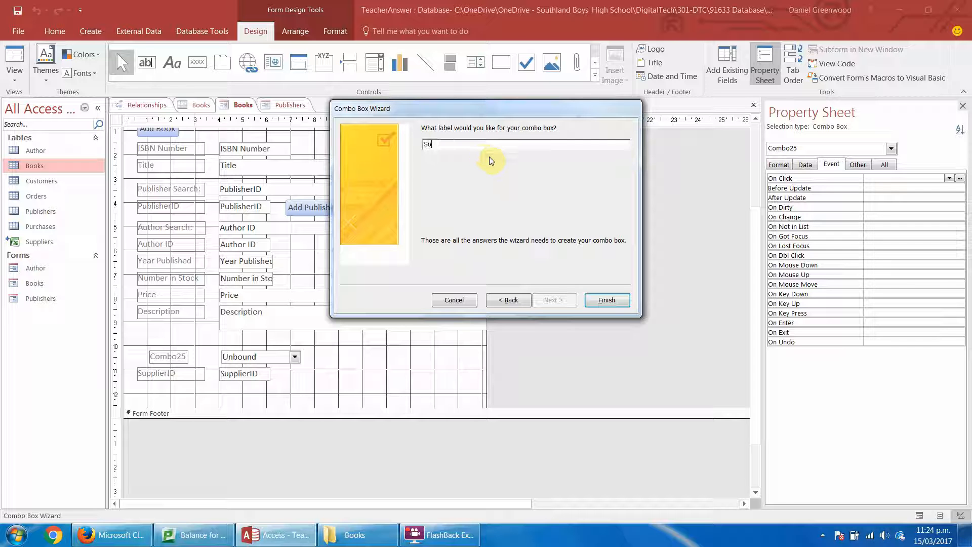
{"action": "type", "text": "pplier Search:"}
{"action": "left_click", "coordinate": [607, 300]}
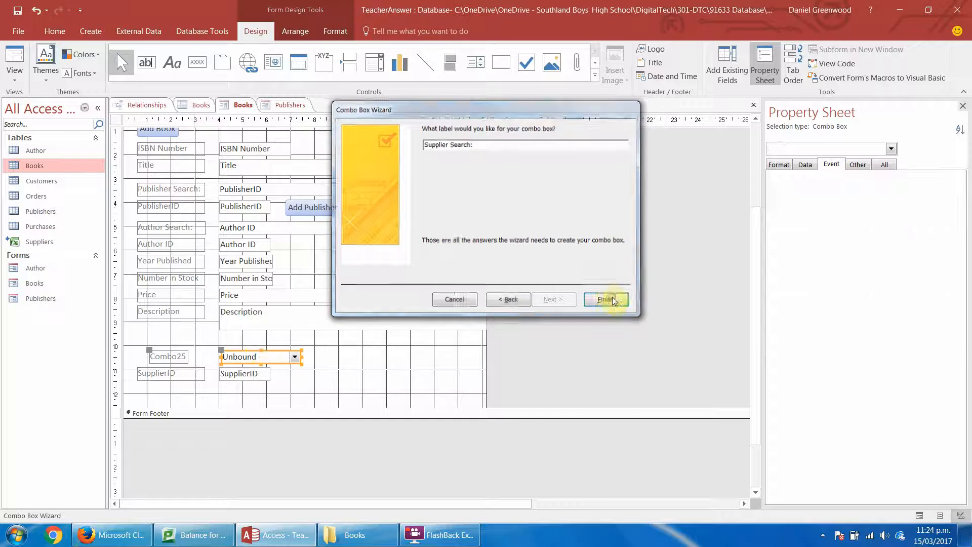
Align the Supplier Search label and combo box with the controls above, and widen the combo box to about 6.3 cm.
{"action": "left_click", "coordinate": [183, 357]}
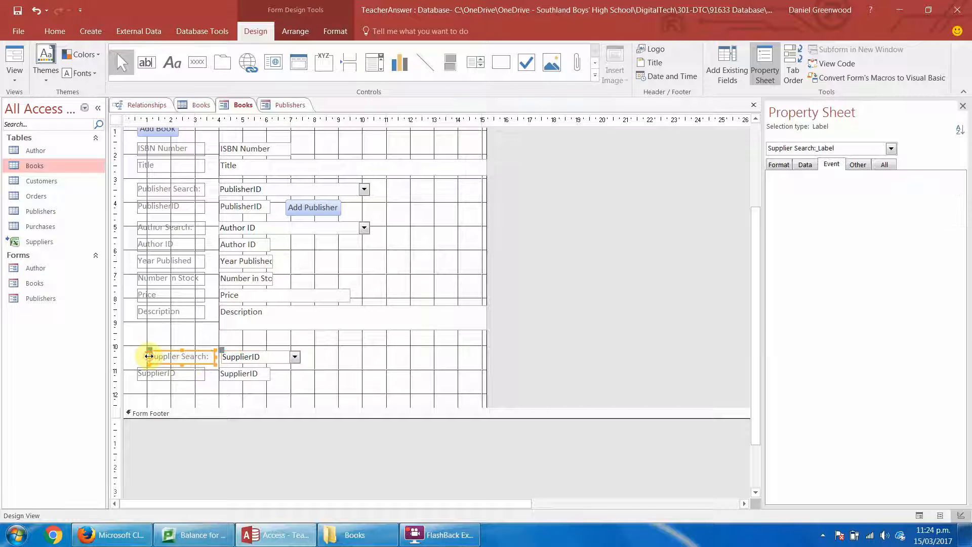
{"action": "left_click_drag", "start_coordinate": [140, 364], "coordinate": [138, 364]}
{"action": "mouse_move", "coordinate": [214, 357]}
{"action": "left_mouse_down"}
{"action": "mouse_move", "coordinate": [206, 355]}
{"action": "mouse_move", "coordinate": [219, 354]}
{"action": "left_mouse_up"}
{"action": "left_click", "coordinate": [234, 344]}
{"action": "left_click", "coordinate": [223, 357]}
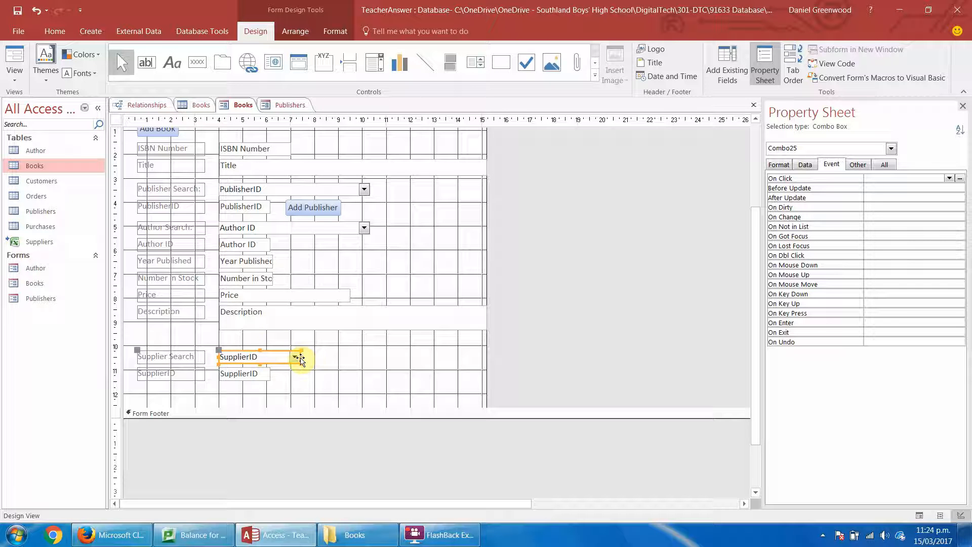
{"action": "left_click_drag", "start_coordinate": [300, 356], "coordinate": [370, 356]}
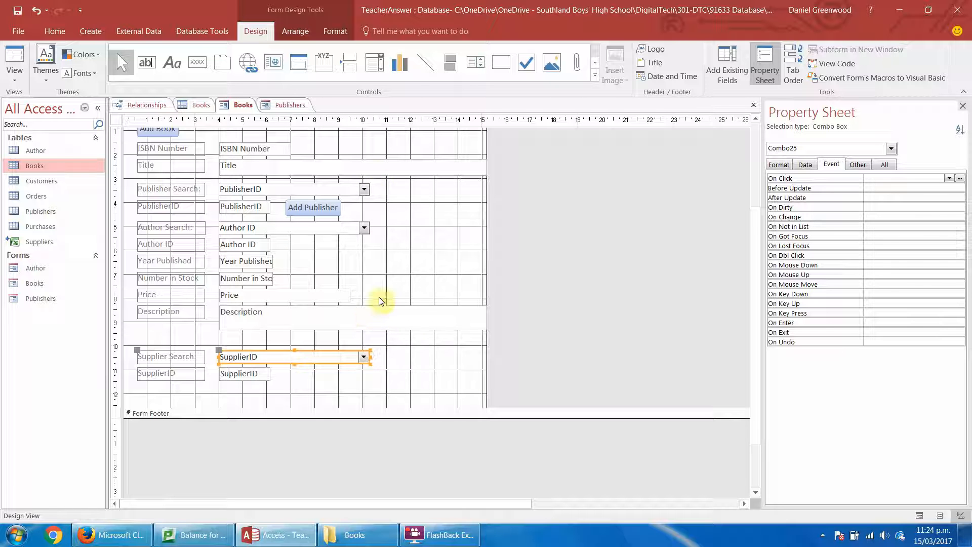
{"action": "left_click", "coordinate": [352, 391]}
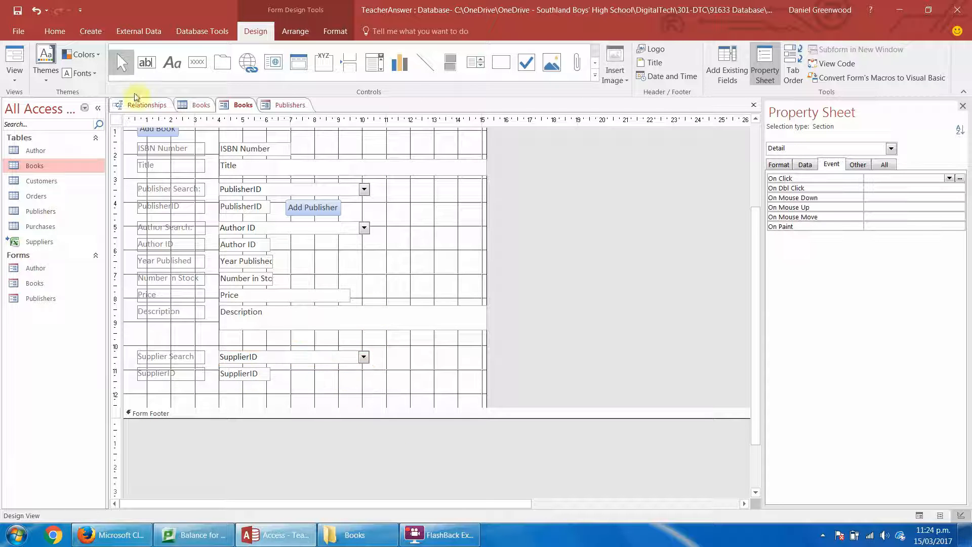
Test the supplier combo box in Form View by choosing Colourful Distributors for the first book record.
{"action": "left_click", "coordinate": [14, 60]}
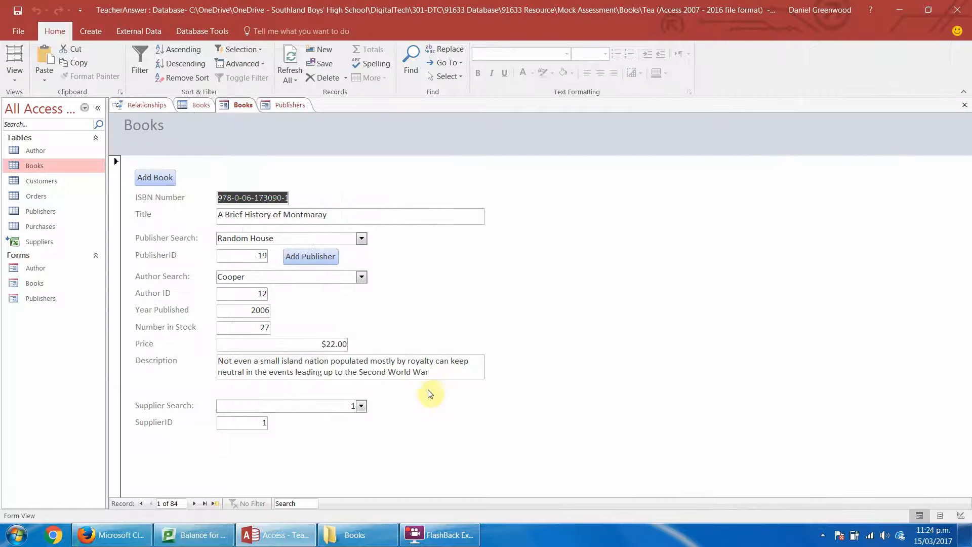
{"action": "left_click", "coordinate": [361, 406]}
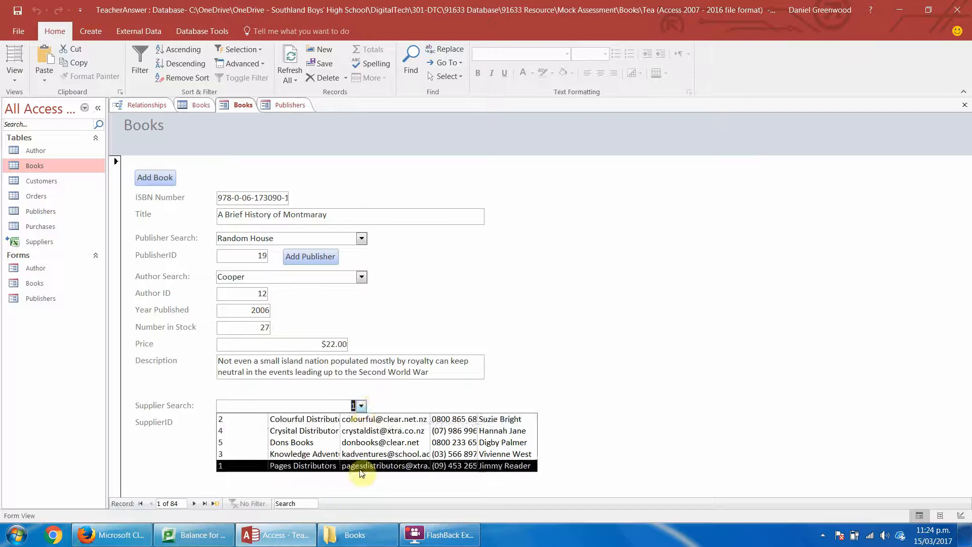
{"action": "left_click", "coordinate": [371, 421]}
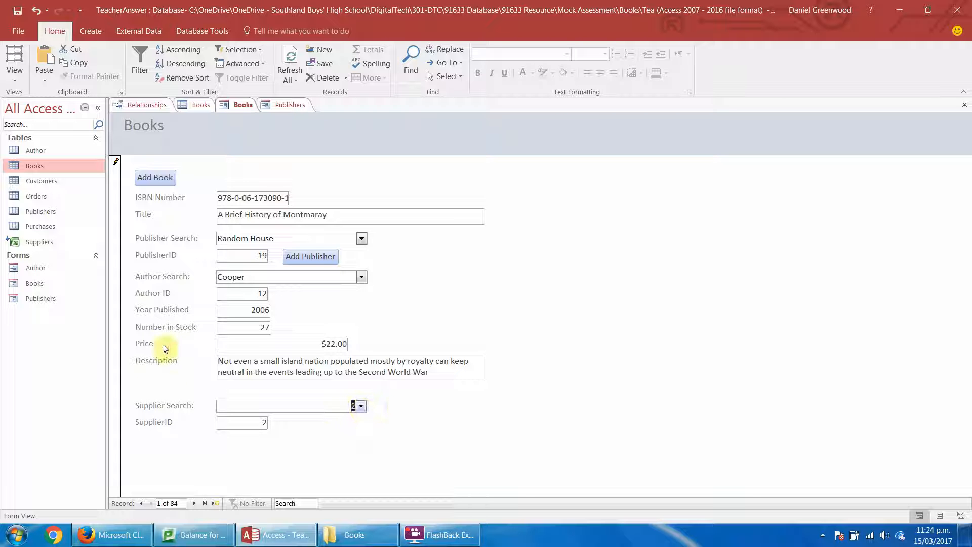
In Design View, set the first column width of the Supplier Search combo box to 0cm to hide the ID column.
{"action": "left_click", "coordinate": [17, 77]}
{"action": "left_click", "coordinate": [22, 149]}
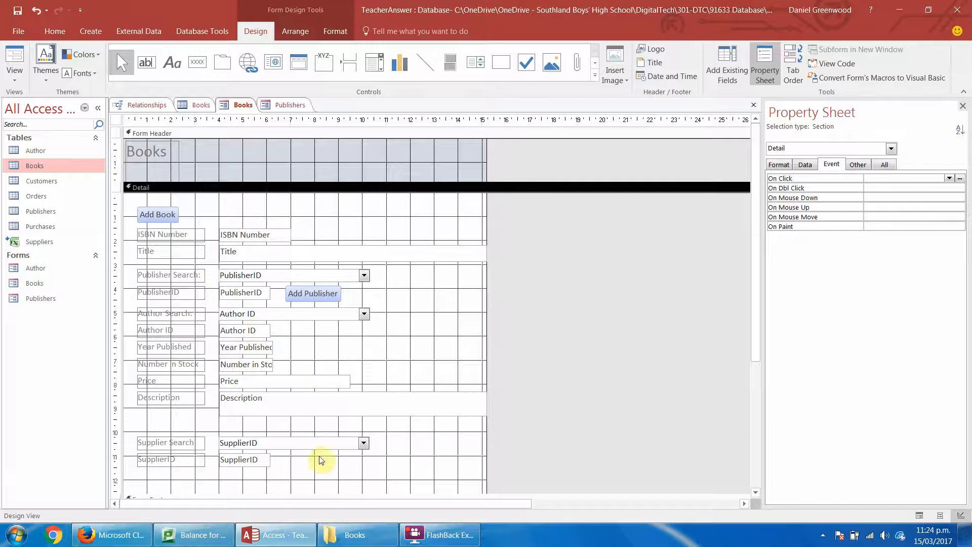
{"action": "left_click", "coordinate": [297, 441]}
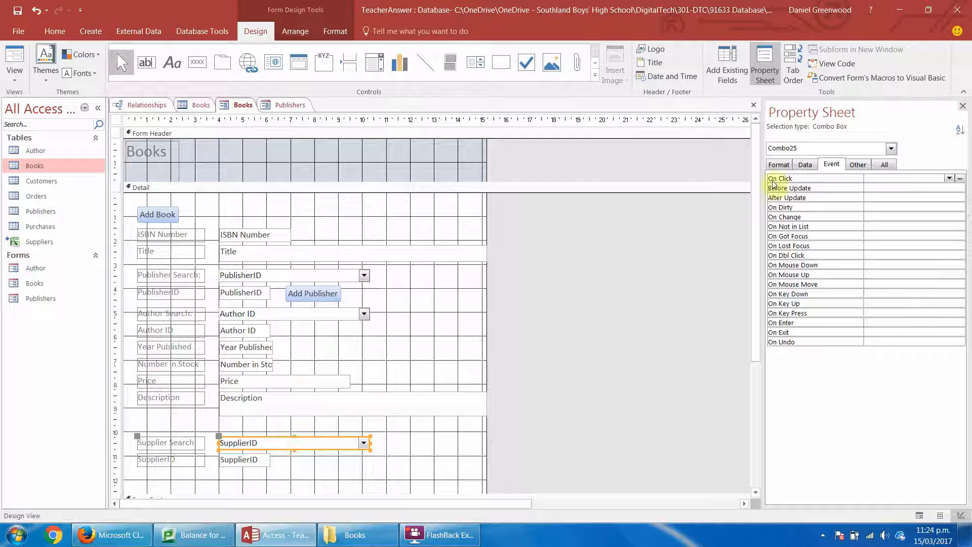
{"action": "left_click", "coordinate": [779, 164]}
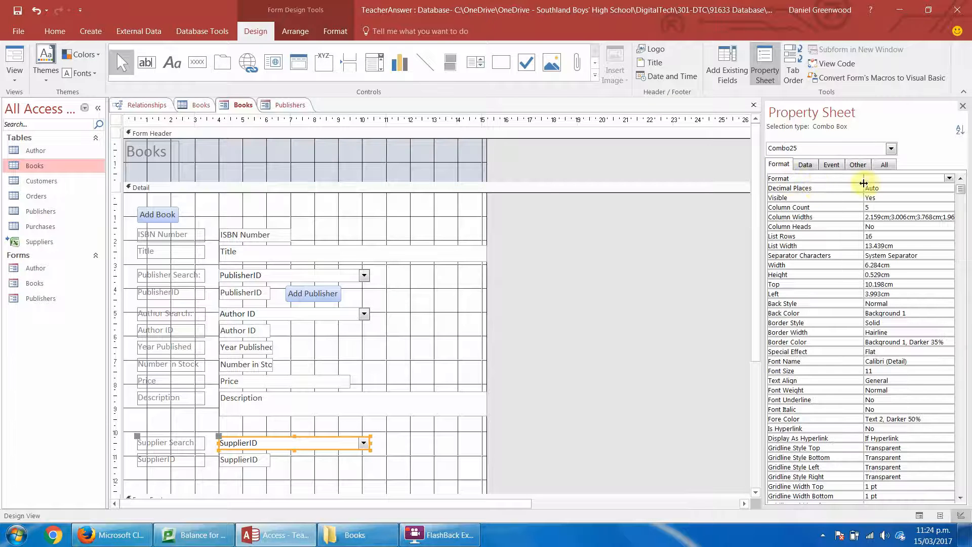
{"action": "left_click", "coordinate": [878, 217]}
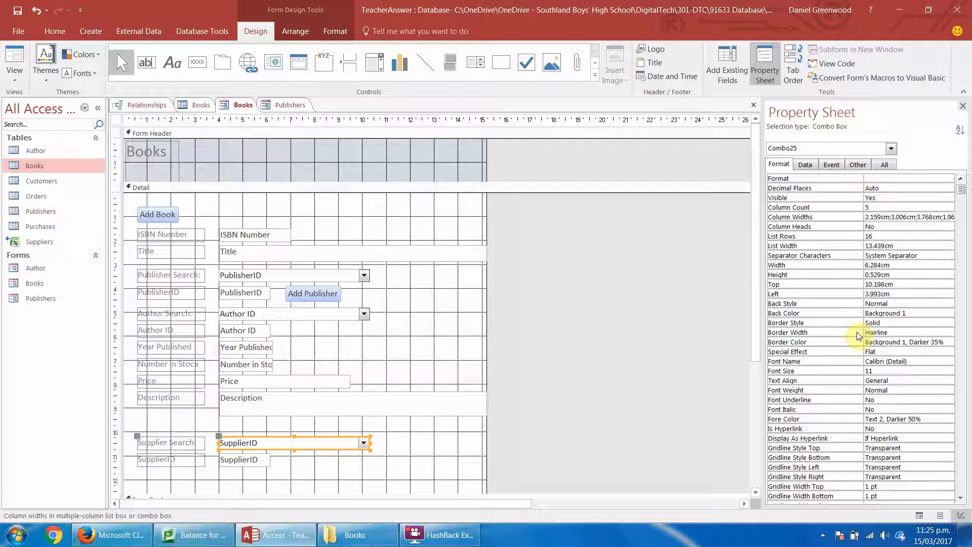
{"action": "key", "text": "BackSpace"}
{"action": "key", "text": "BackSpace"}
{"action": "key", "text": "BackSpace"}
{"action": "key", "text": "BackSpace"}
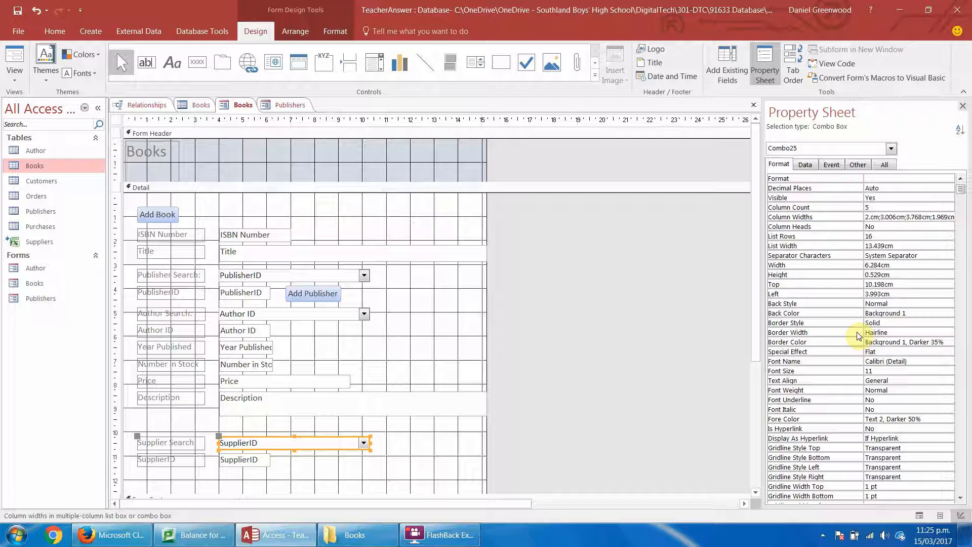
{"action": "key", "text": "BackSpace"}
{"action": "type", "text": "0"}
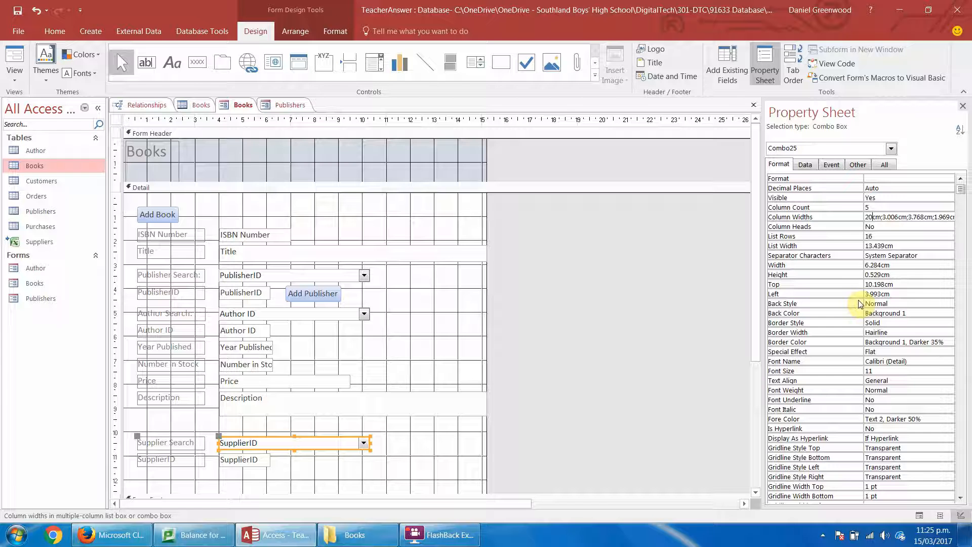
{"action": "key", "text": "Left"}
{"action": "key", "text": "BackSpace"}
{"action": "key", "text": "Right"}
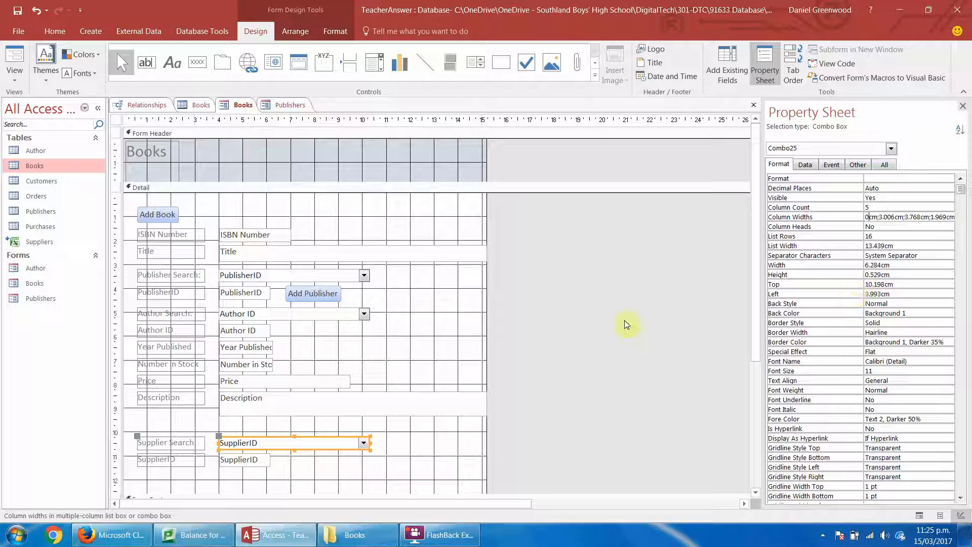
Check the Supplier Search list's columns in Form View and return the Books form to Design View.
{"action": "left_click", "coordinate": [15, 59]}
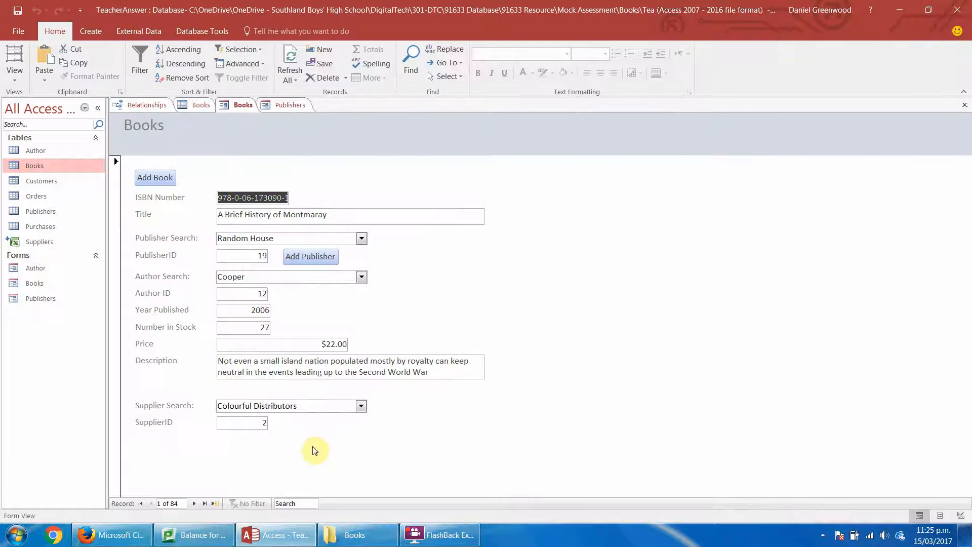
{"action": "left_click", "coordinate": [361, 407]}
{"action": "left_click", "coordinate": [360, 407]}
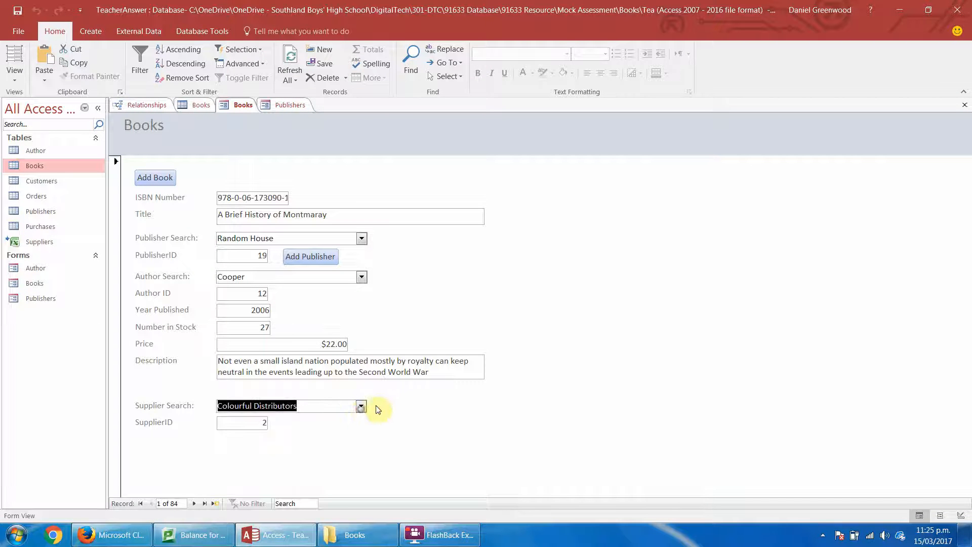
{"action": "left_click", "coordinate": [362, 406]}
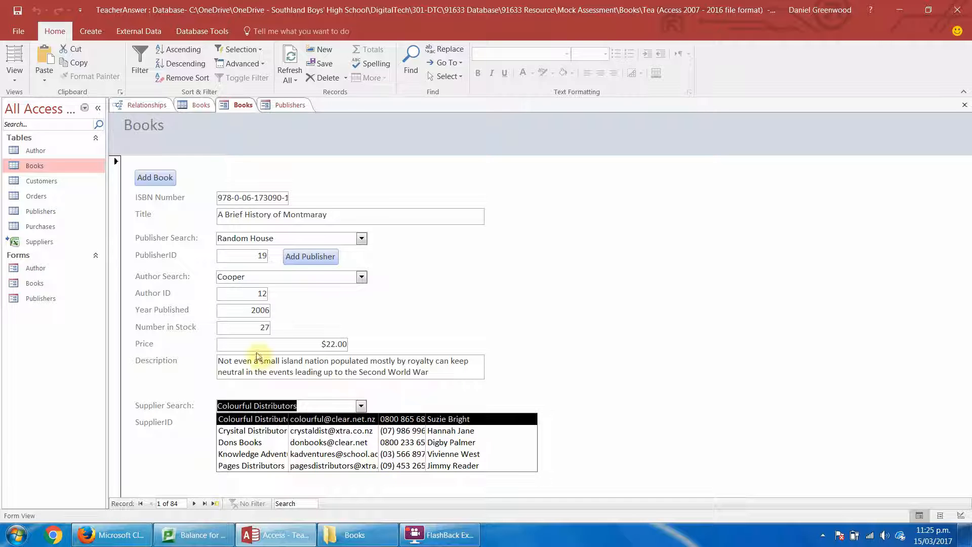
{"action": "left_click", "coordinate": [378, 387]}
{"action": "left_click", "coordinate": [14, 71]}
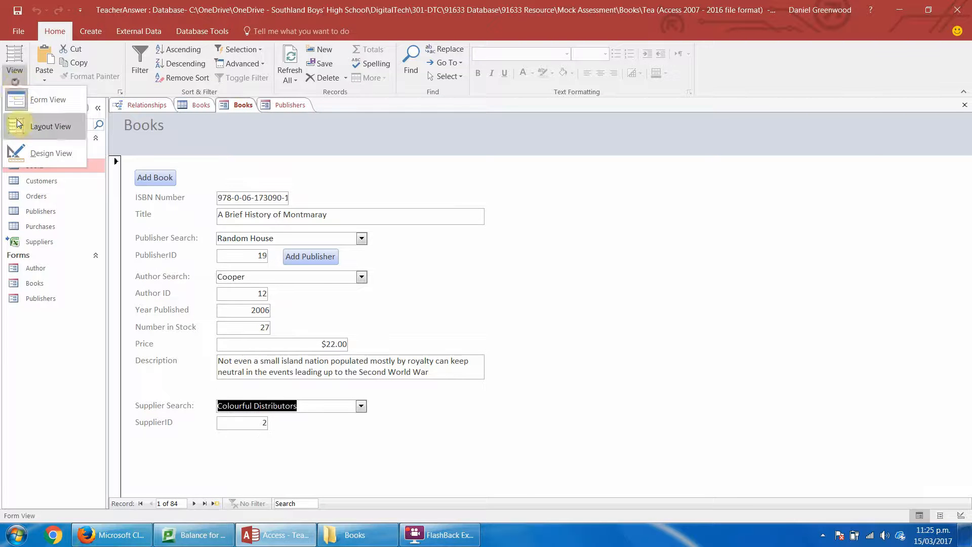
{"action": "left_click", "coordinate": [24, 148]}
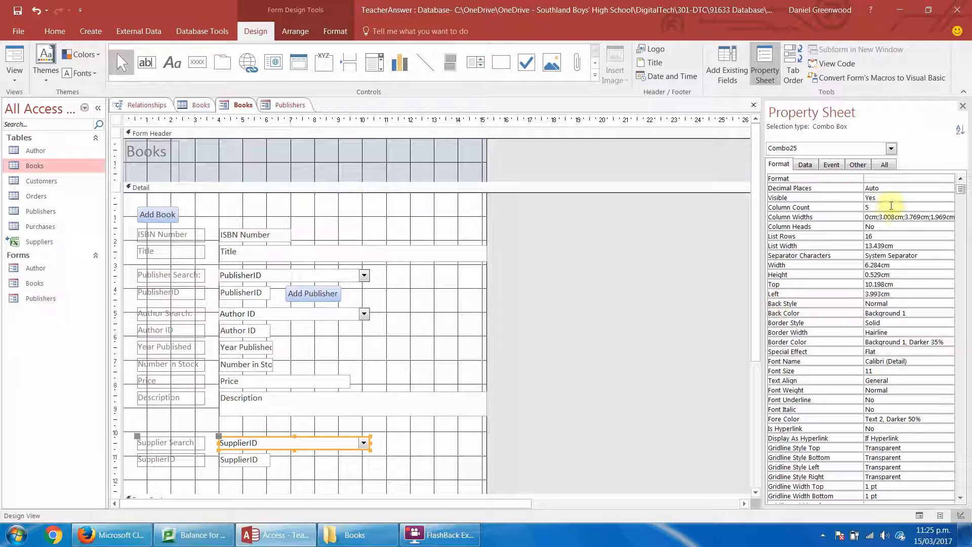
Try to set the Supplier Search combo box's second column width to 4.008cm and its fourth to 2.569cm, with the Property Sheet widened.
{"action": "left_click", "coordinate": [887, 217]}
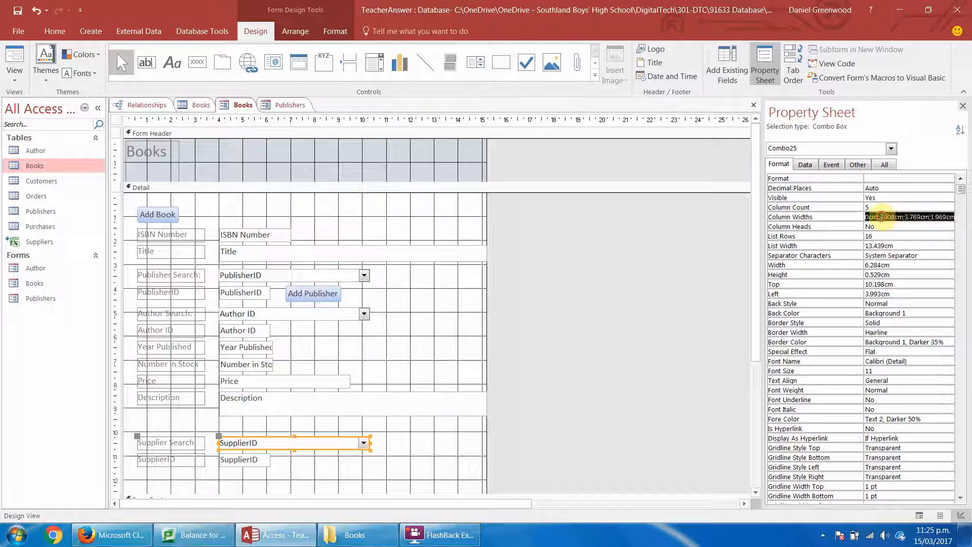
{"action": "left_click", "coordinate": [879, 217]}
{"action": "key", "text": "BackSpace"}
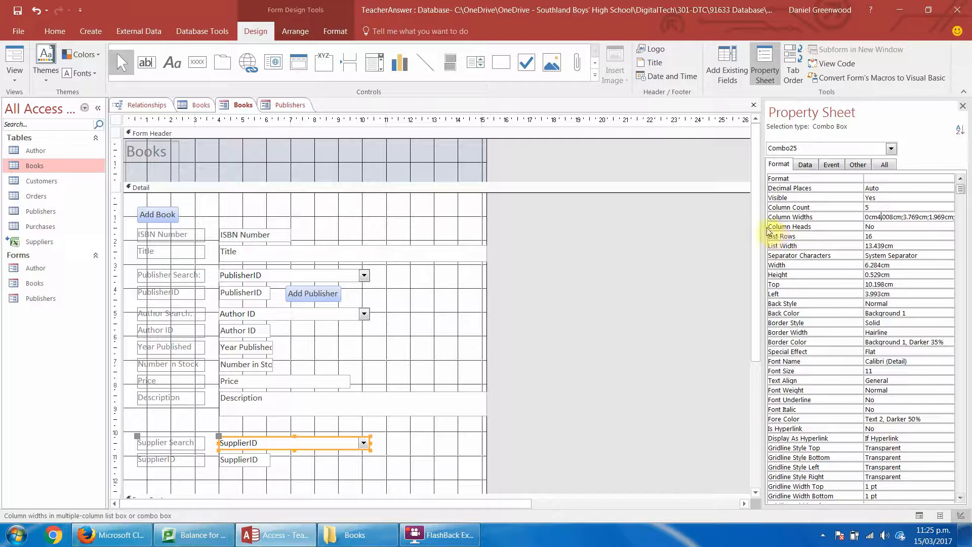
{"action": "left_click_drag", "start_coordinate": [763, 226], "coordinate": [669, 232]}
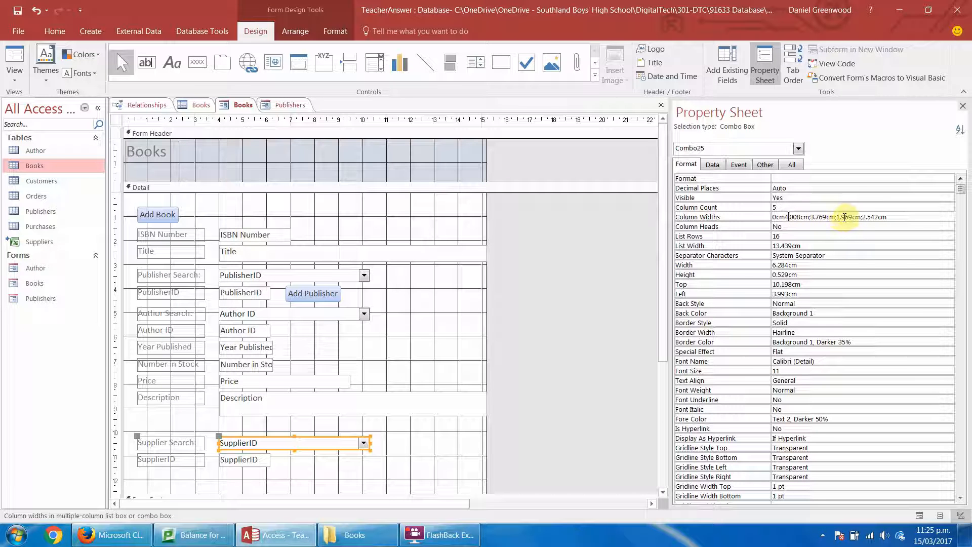
{"action": "left_click_drag", "start_coordinate": [844, 217], "coordinate": [839, 217]}
{"action": "key", "text": "BackSpace"}
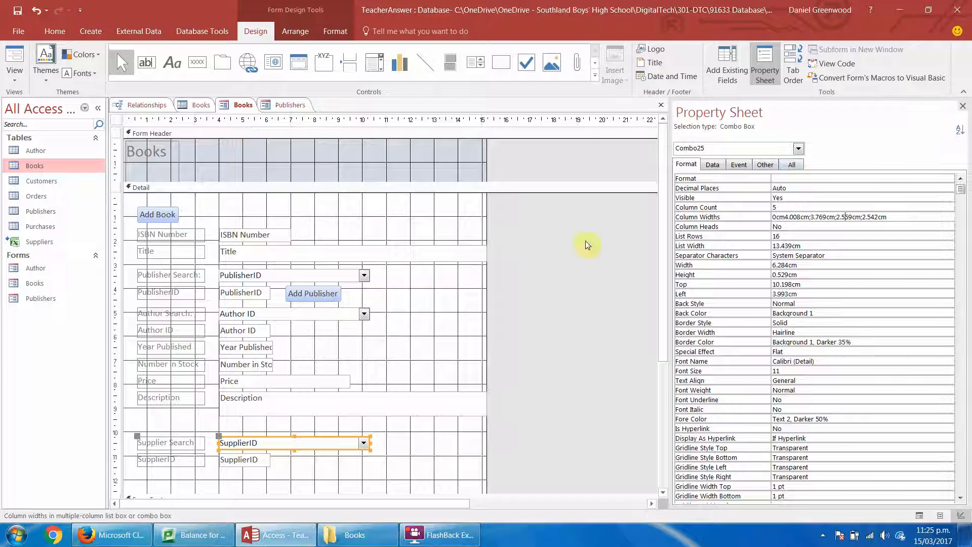
Check the column widths of the Supplier Search list in Form View and return the Books form to Design View.
{"action": "left_click", "coordinate": [14, 56]}
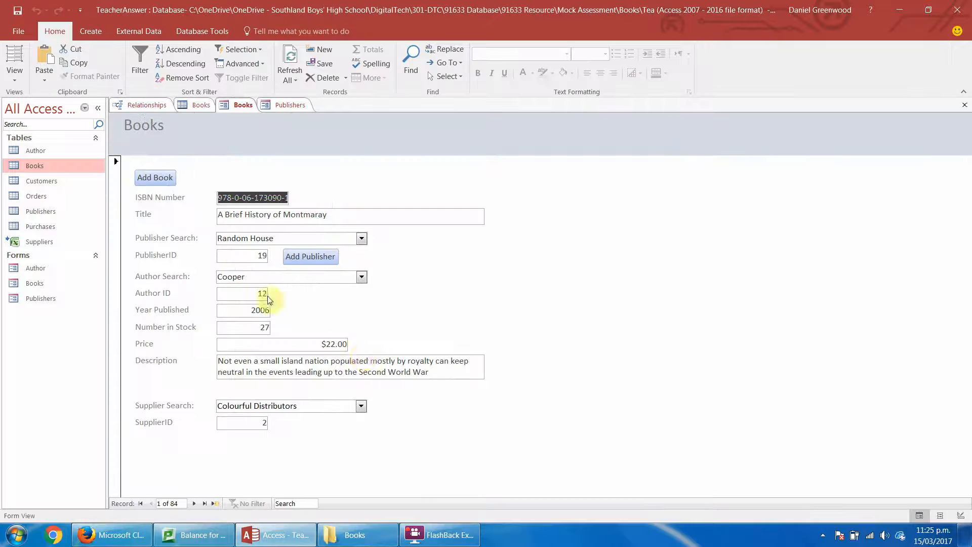
{"action": "left_click", "coordinate": [361, 406]}
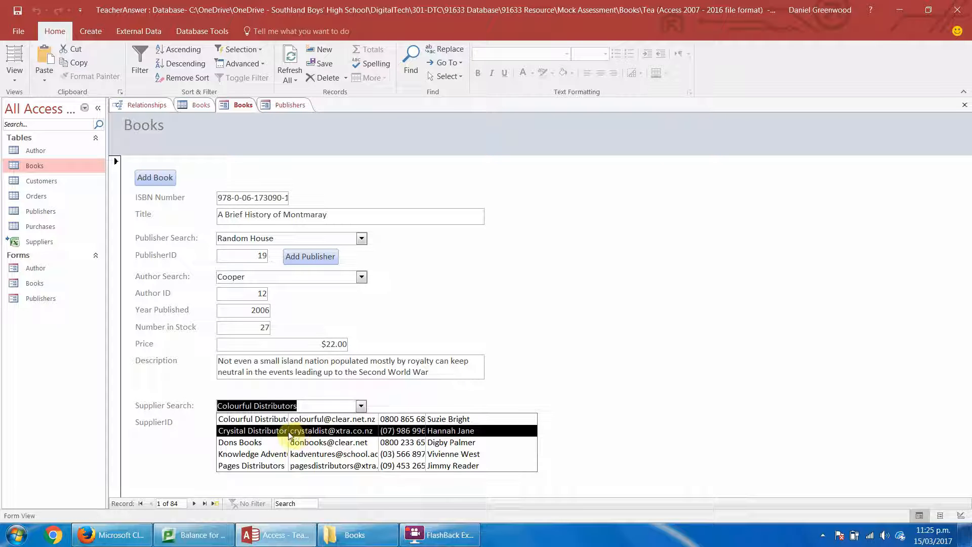
{"action": "left_click", "coordinate": [15, 79]}
{"action": "left_click", "coordinate": [28, 151]}
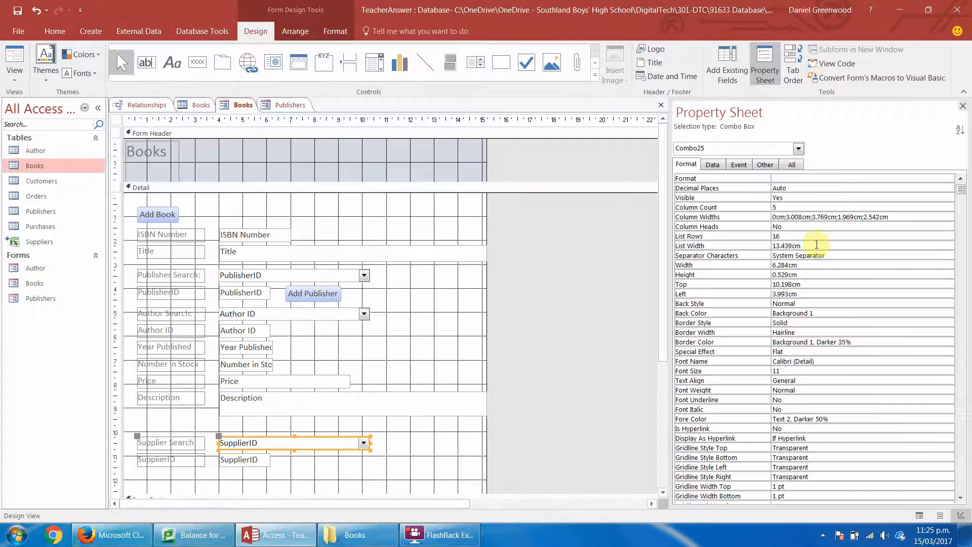
Set the Supplier Search combo box's second column width to about 4.5 cm and its fourth to about 2.57 cm.
{"action": "left_click", "coordinate": [787, 217]}
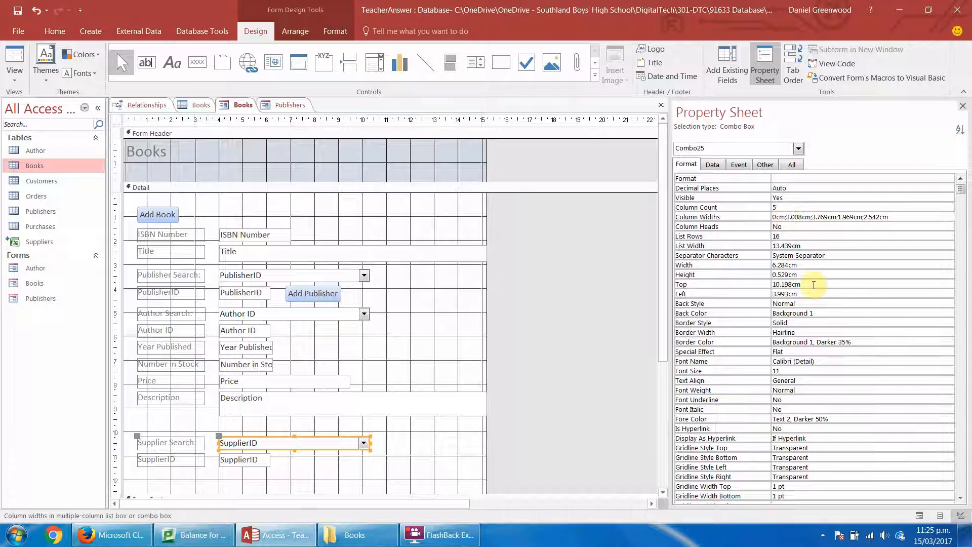
{"action": "key", "text": "Delete"}
{"action": "type", "text": "4.5"}
{"action": "key", "text": "Return"}
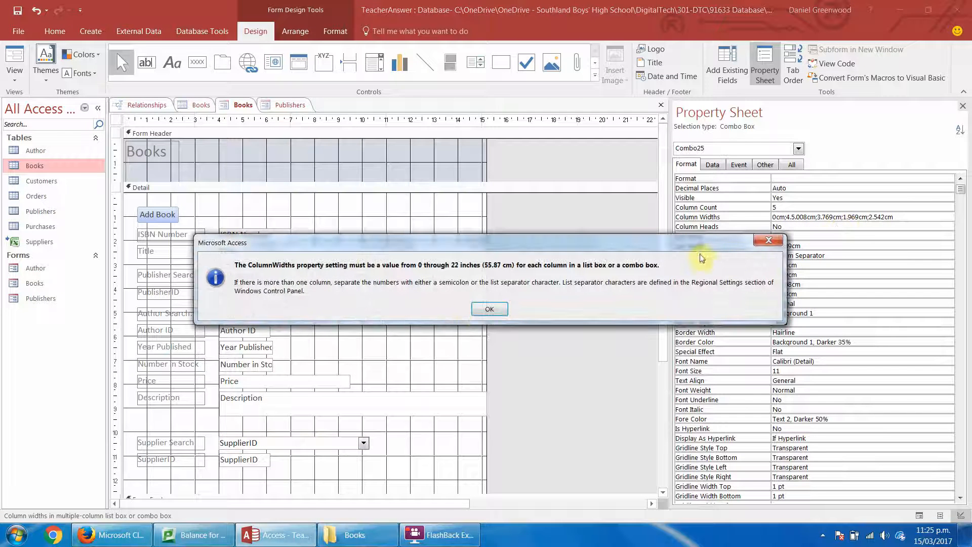
{"action": "left_click", "coordinate": [483, 310]}
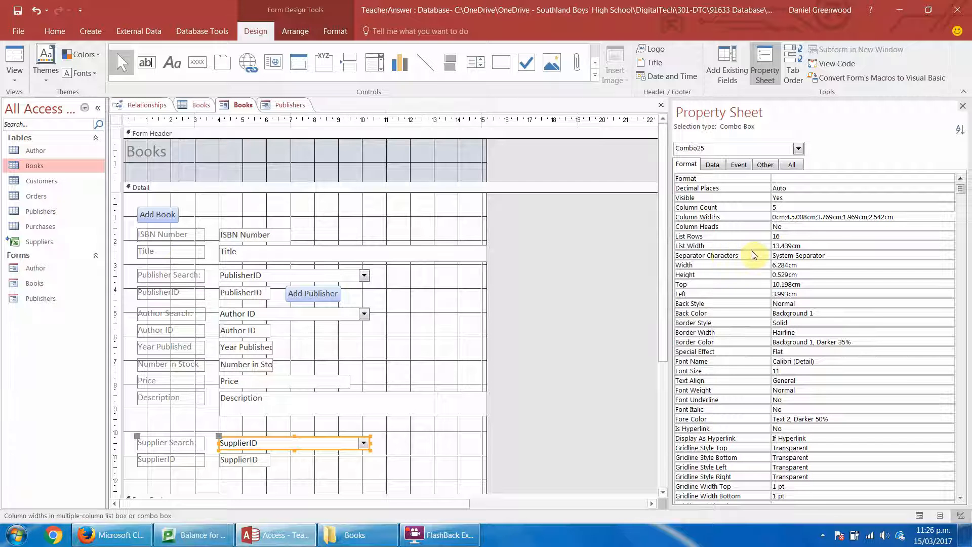
{"action": "key", "text": "Delete"}
{"action": "left_click", "coordinate": [812, 227]}
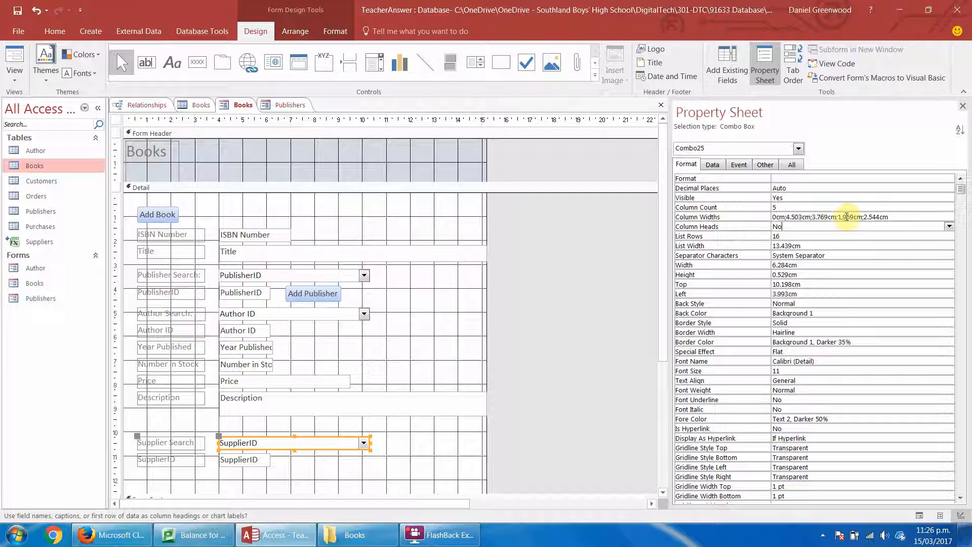
{"action": "left_click_drag", "start_coordinate": [847, 217], "coordinate": [839, 216]}
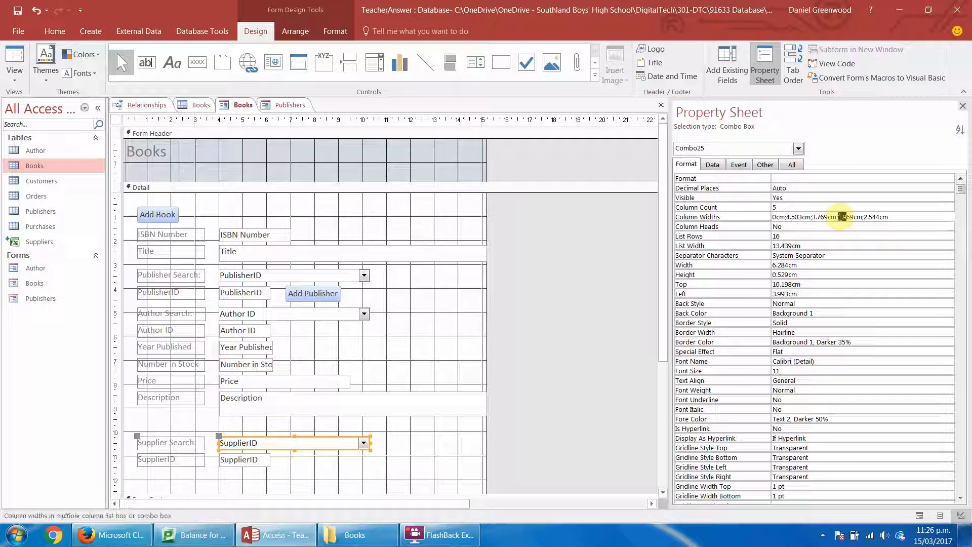
{"action": "type", "text": "2.5"}
{"action": "left_click", "coordinate": [862, 230]}
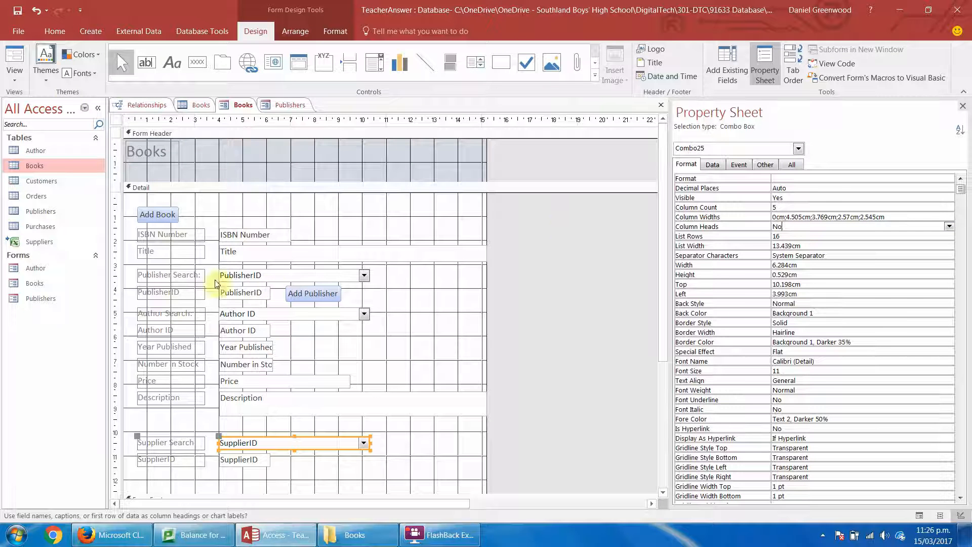
Review the Supplier Search list's columns in Form View, keep Colourful Distributors selected, and return to Design View.
{"action": "left_click", "coordinate": [5, 60]}
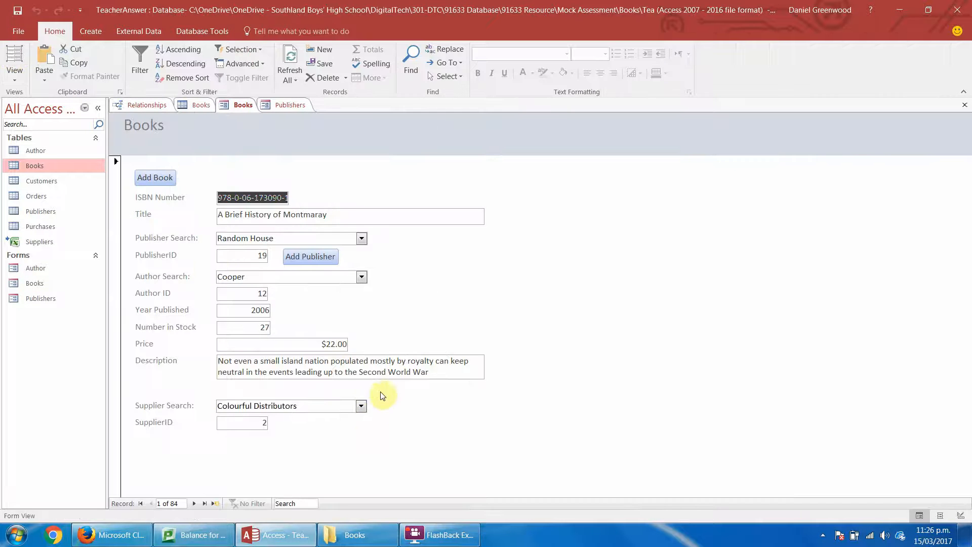
{"action": "left_click", "coordinate": [362, 406]}
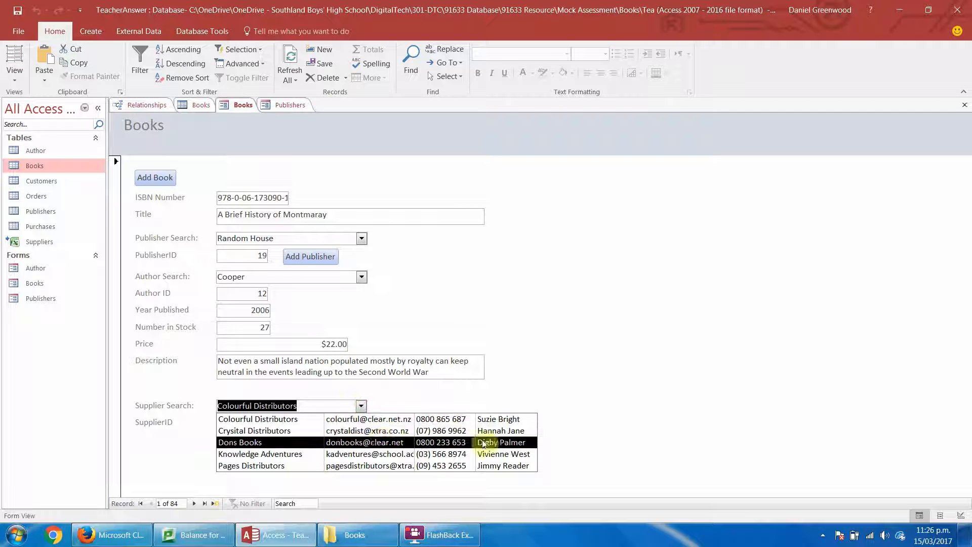
{"action": "left_click", "coordinate": [458, 403]}
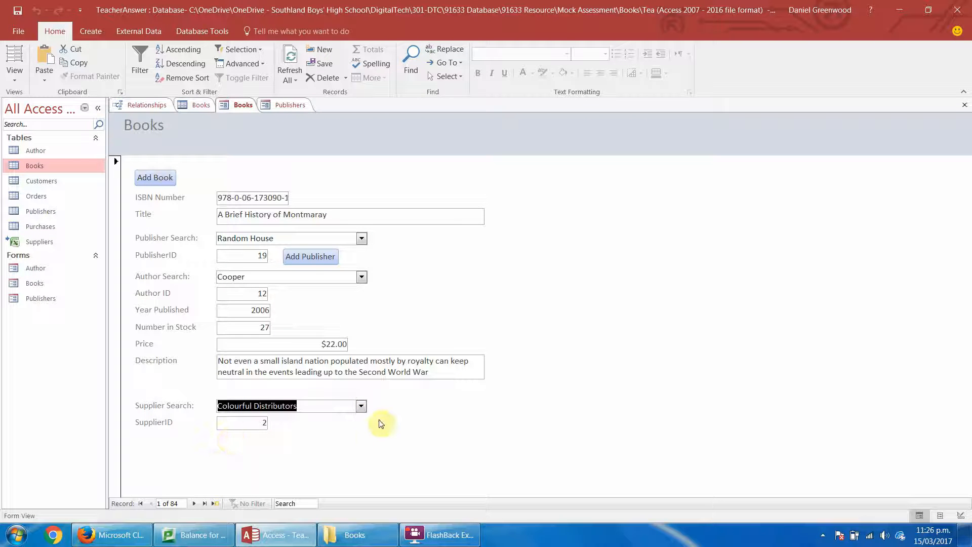
{"action": "left_click", "coordinate": [362, 406]}
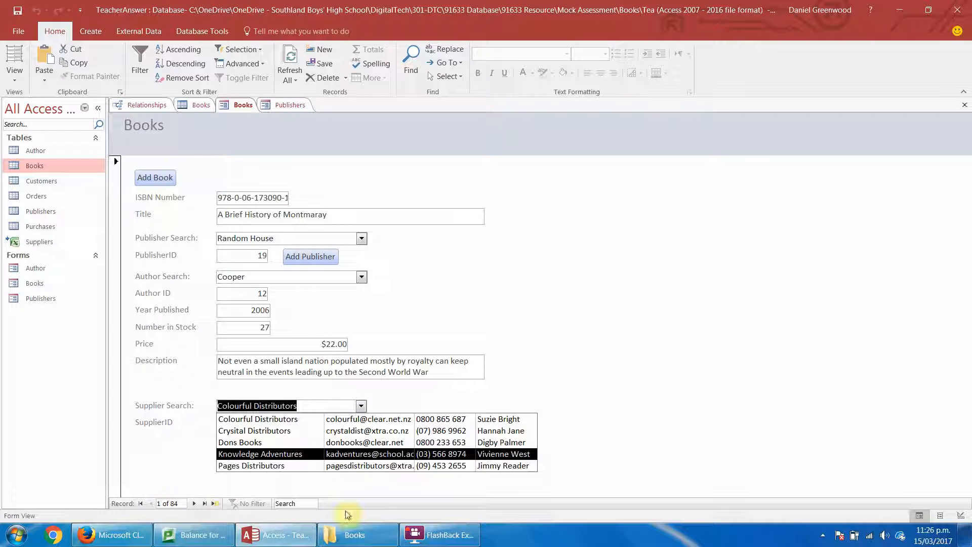
{"action": "left_click", "coordinate": [450, 419]}
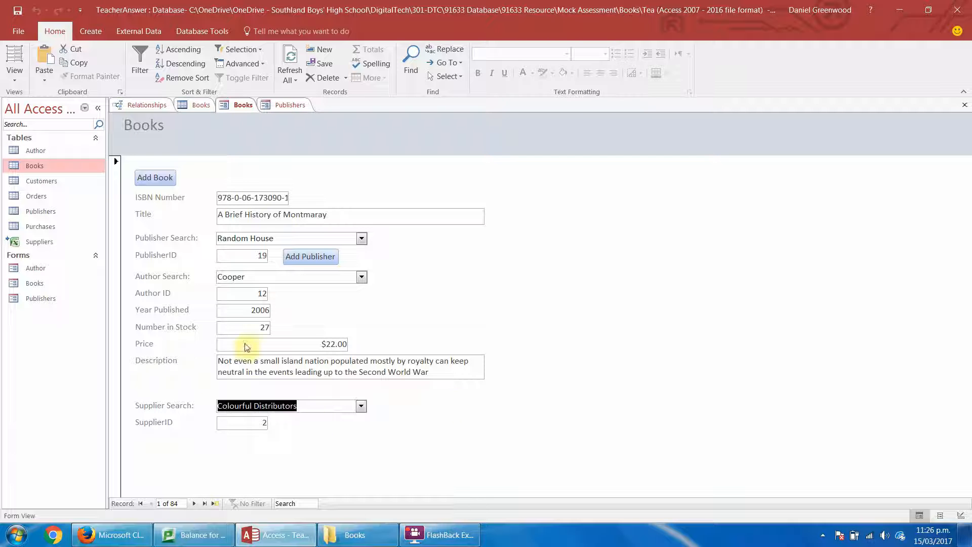
{"action": "left_click", "coordinate": [15, 76]}
{"action": "left_click", "coordinate": [40, 152]}
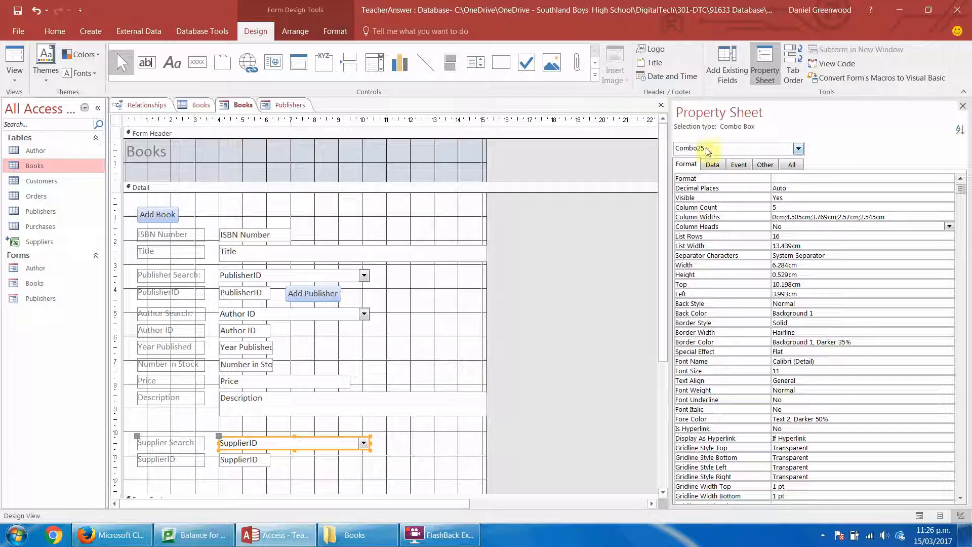
Change the Supplier Search combo box's Name property to CMOsupplier.
{"action": "left_click", "coordinate": [792, 165]}
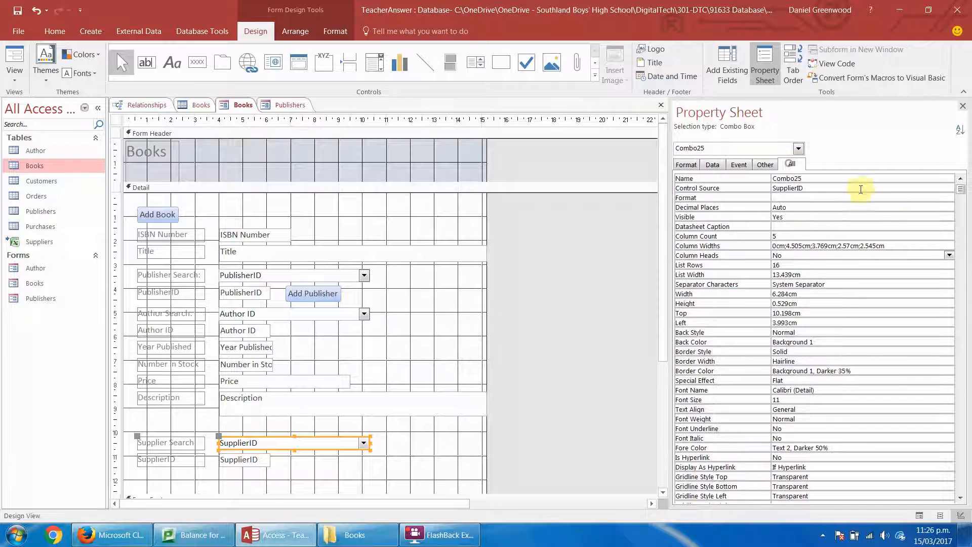
{"action": "left_click", "coordinate": [714, 181]}
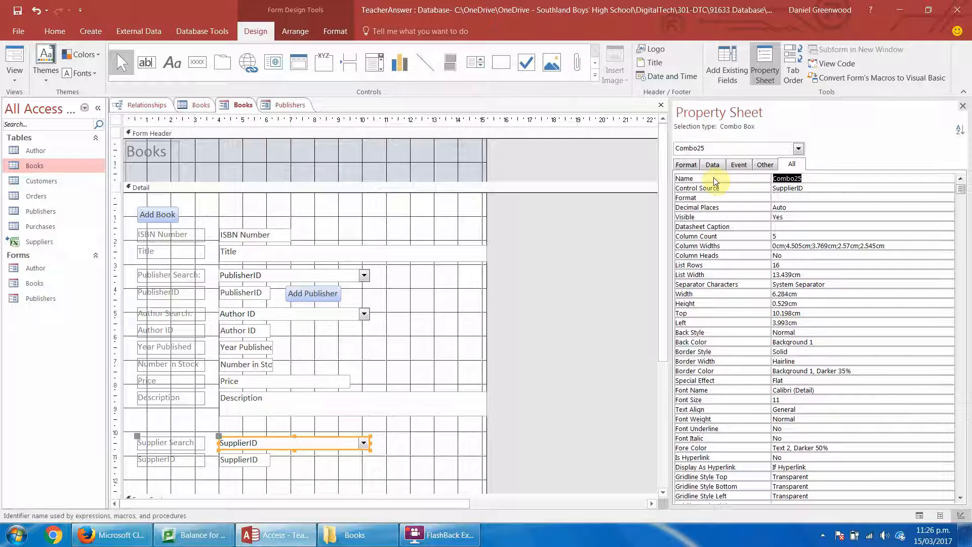
{"action": "type", "text": "CMO"}
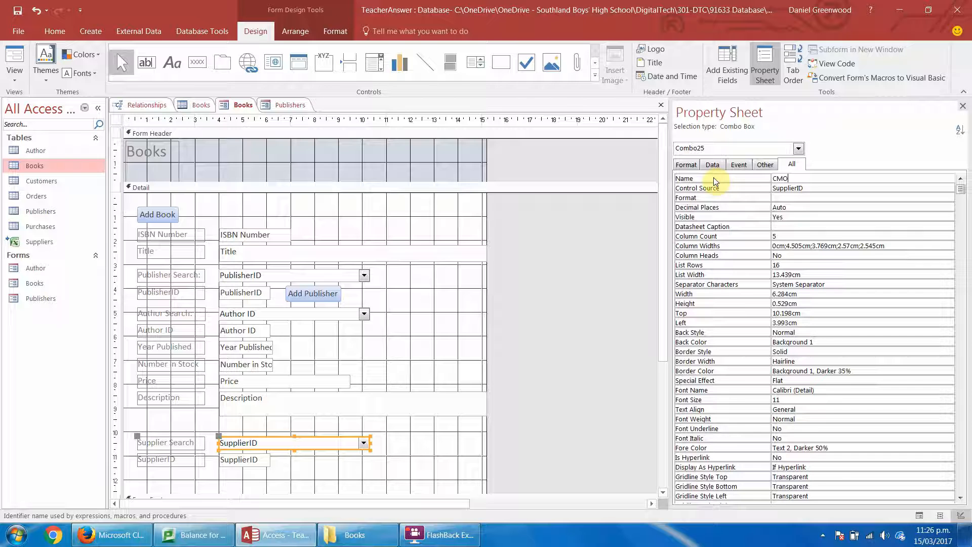
{"action": "type", "text": "supplier"}
{"action": "left_click", "coordinate": [232, 488]}
Extend the Detail section to about 14.9 cm high and add a text box about 4 cm wide below the SupplierID field.
{"action": "left_click_drag", "start_coordinate": [662, 305], "coordinate": [662, 362]}
{"action": "left_click_drag", "start_coordinate": [316, 448], "coordinate": [315, 502]}
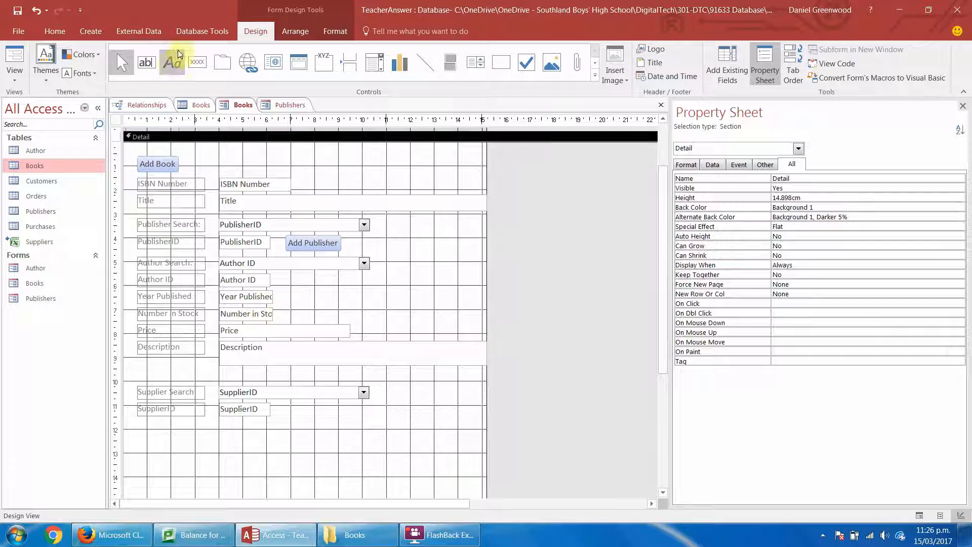
{"action": "left_click", "coordinate": [149, 65]}
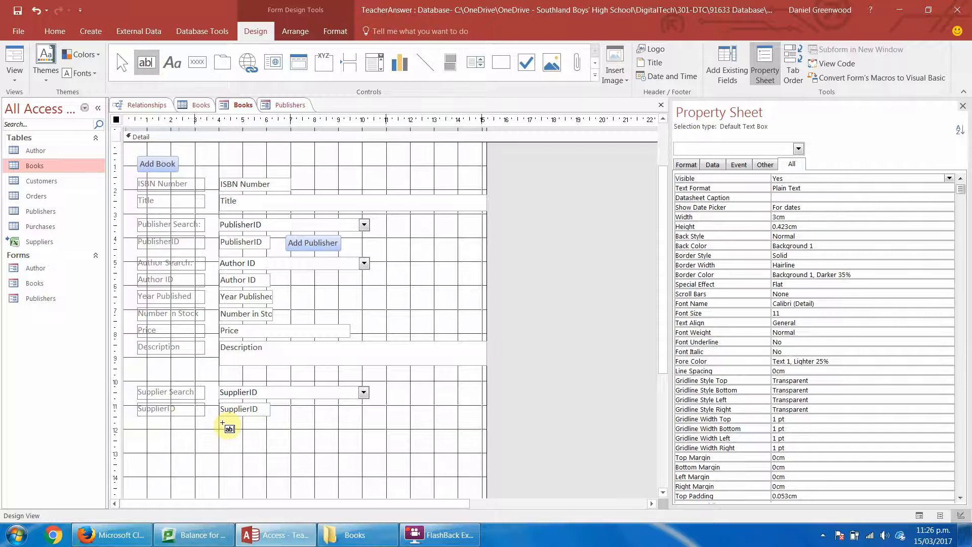
{"action": "left_click_drag", "start_coordinate": [220, 422], "coordinate": [316, 436]}
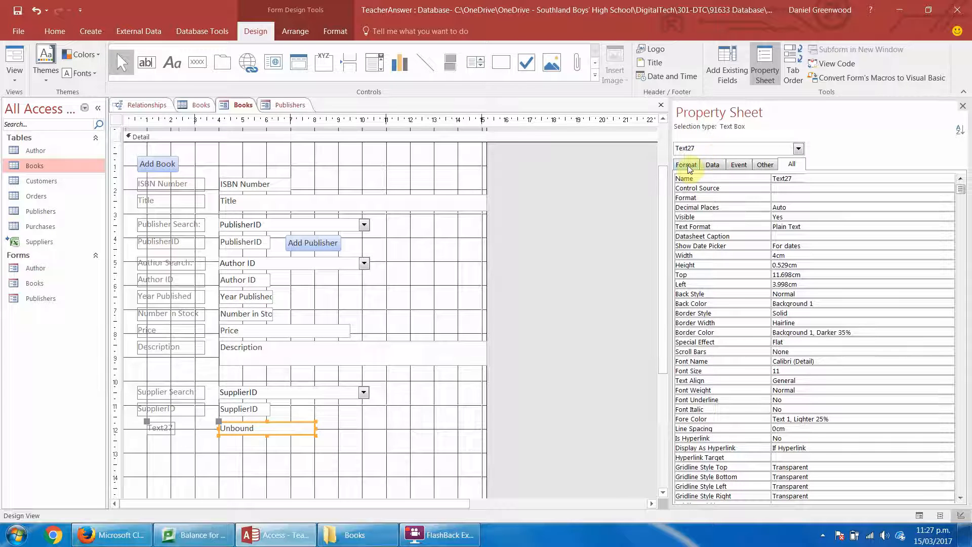
{"action": "left_click", "coordinate": [819, 178]}
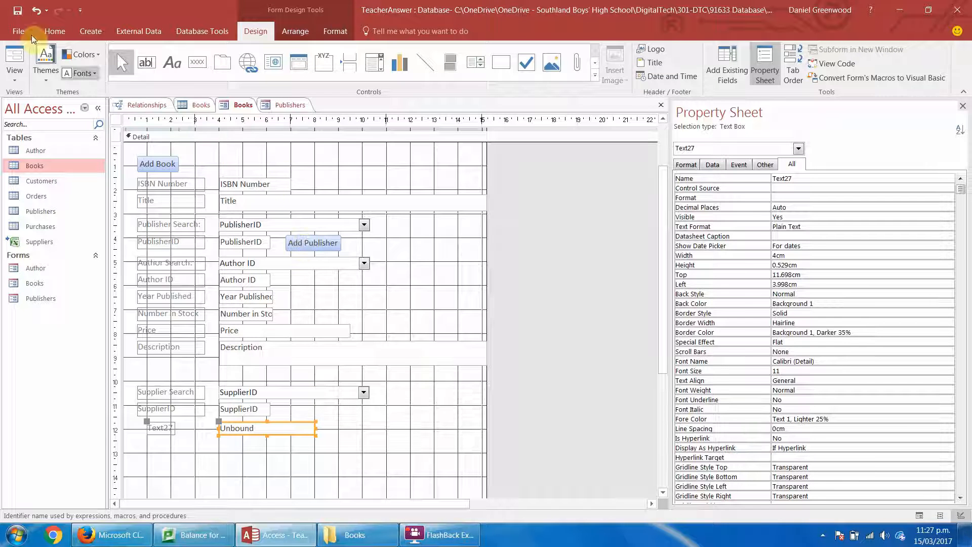
Examine which supplier details the Supplier Search list offers in Form View, and go back to Design View.
{"action": "left_click", "coordinate": [15, 55]}
{"action": "left_click", "coordinate": [361, 405]}
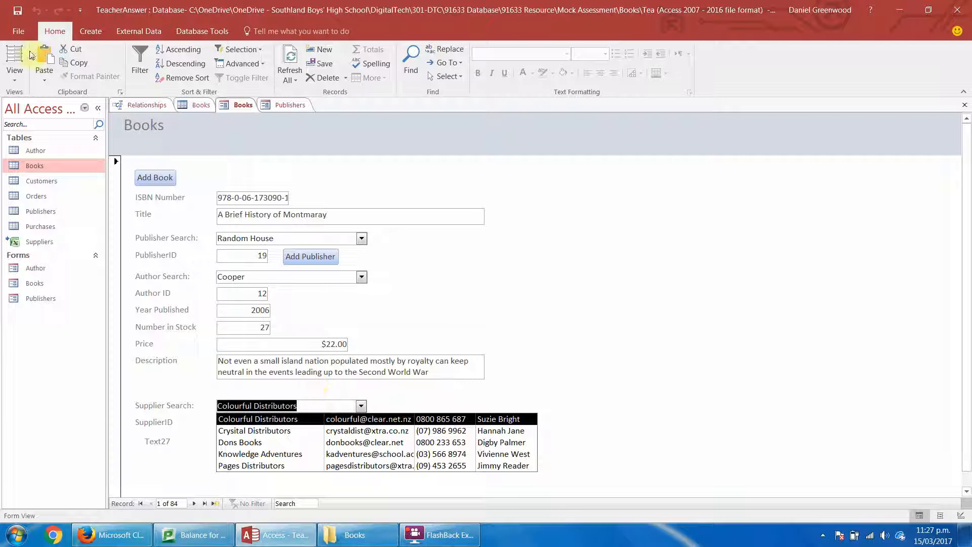
{"action": "left_click", "coordinate": [14, 76]}
{"action": "left_click", "coordinate": [41, 147]}
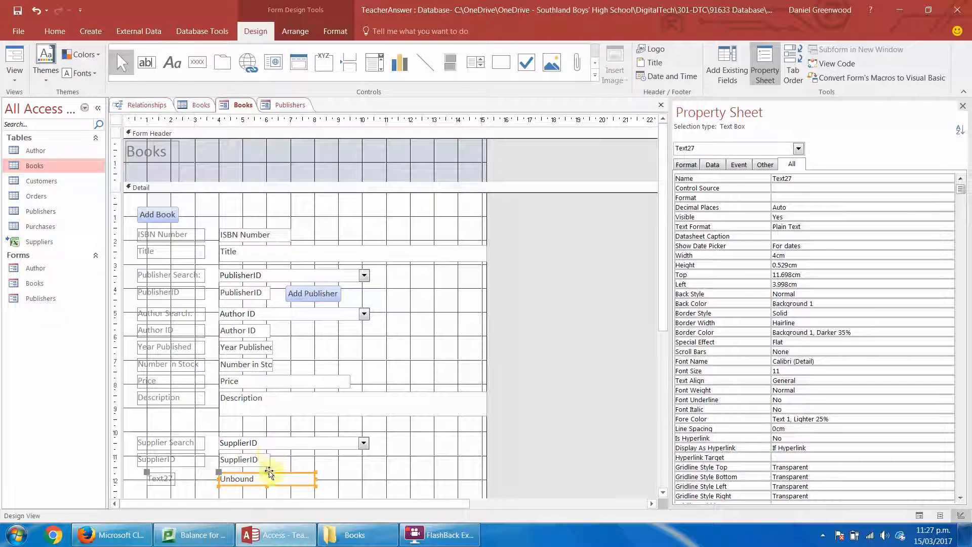
Set the Name property of the new unbound text box to TXTemail.
{"action": "left_click", "coordinate": [717, 179]}
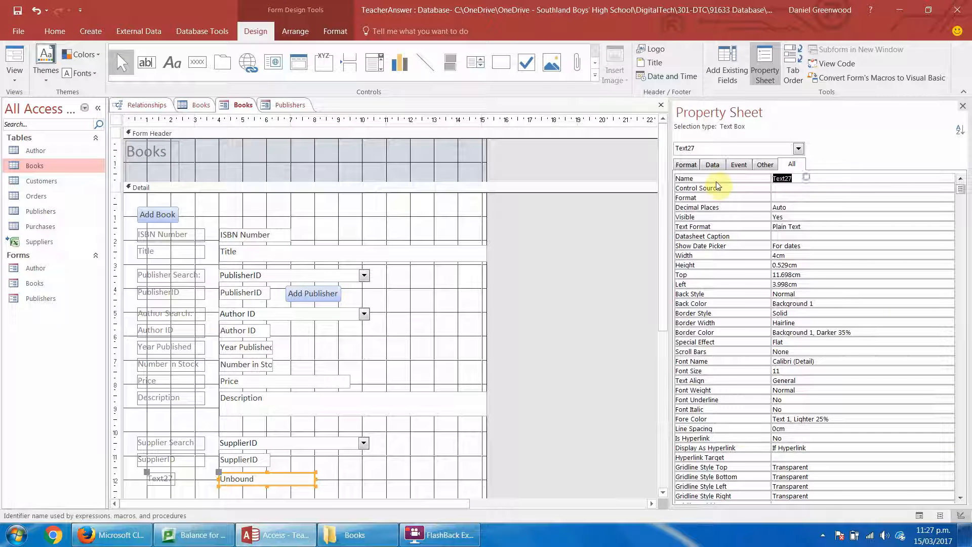
{"action": "type", "text": "txt"}
{"action": "key", "text": "BackSpace"}
{"action": "key", "text": "BackSpace"}
{"action": "key", "text": "BackSpace"}
{"action": "left_click", "coordinate": [229, 495]}
Caption the new text box's label Supplier Email, and match its left edge and width to the labels above.
{"action": "left_click", "coordinate": [167, 478]}
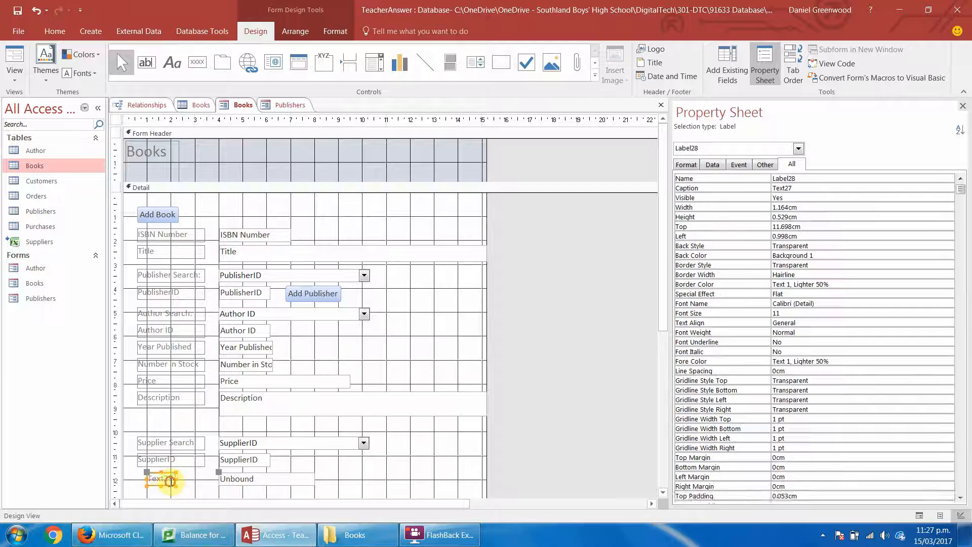
{"action": "left_click_drag", "start_coordinate": [173, 479], "coordinate": [141, 484]}
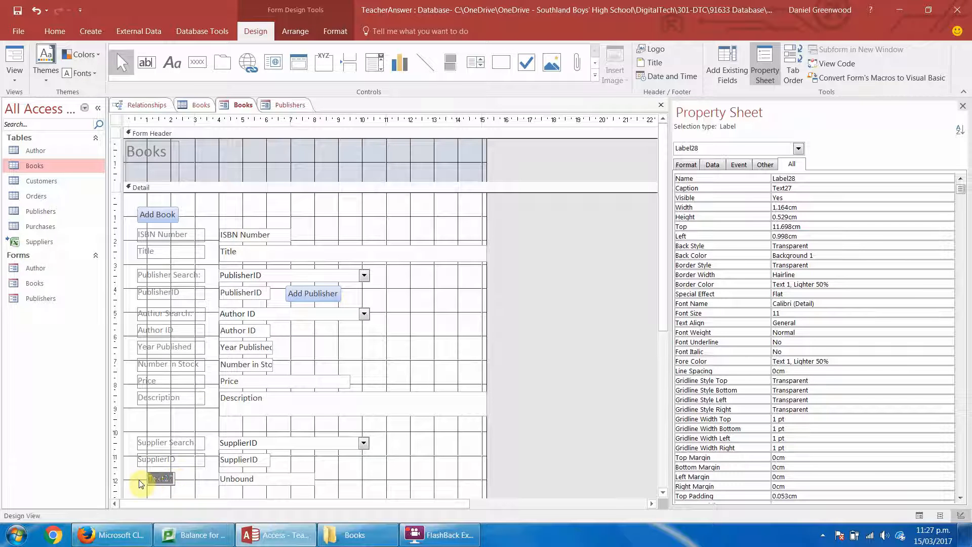
{"action": "type", "text": "Supplier Email"}
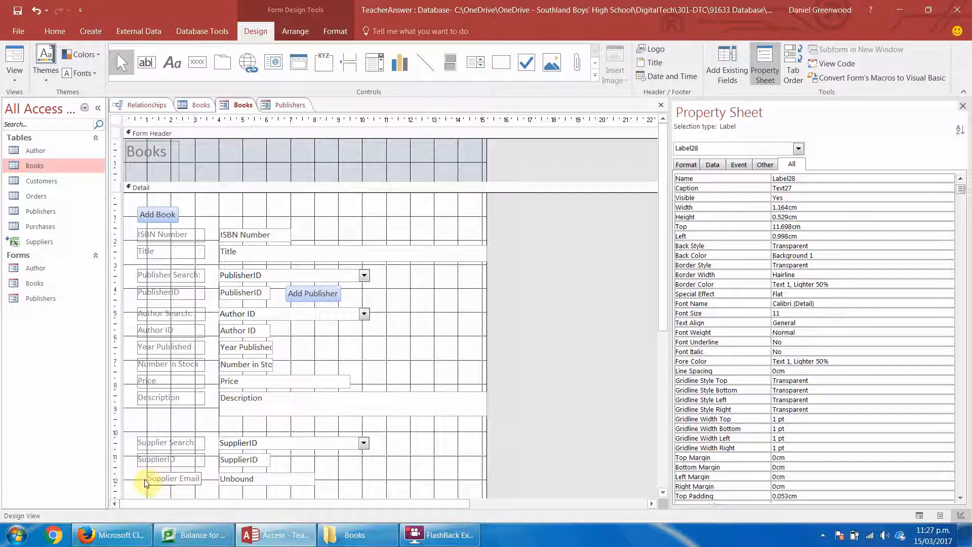
{"action": "left_click_drag", "start_coordinate": [146, 479], "coordinate": [137, 479]}
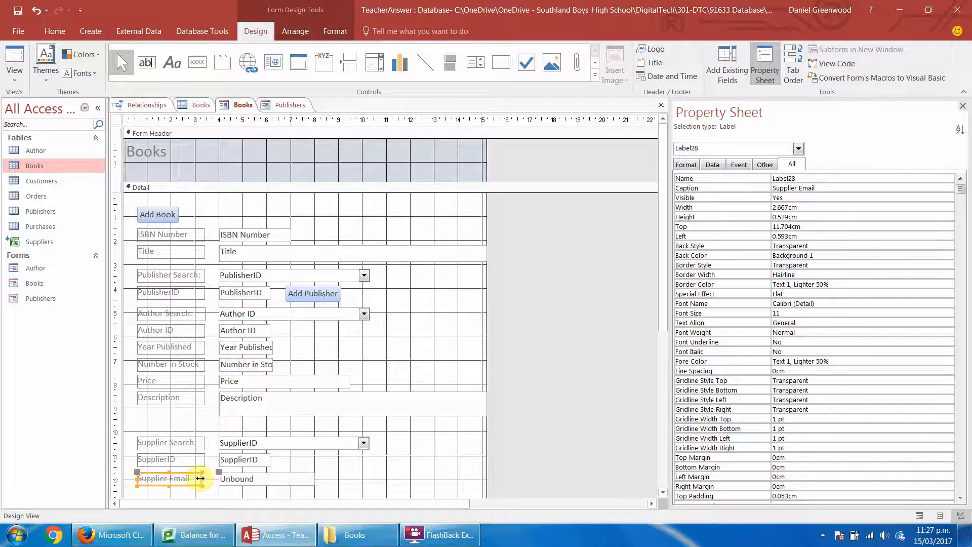
{"action": "left_click", "coordinate": [201, 478]}
{"action": "left_click", "coordinate": [198, 489]}
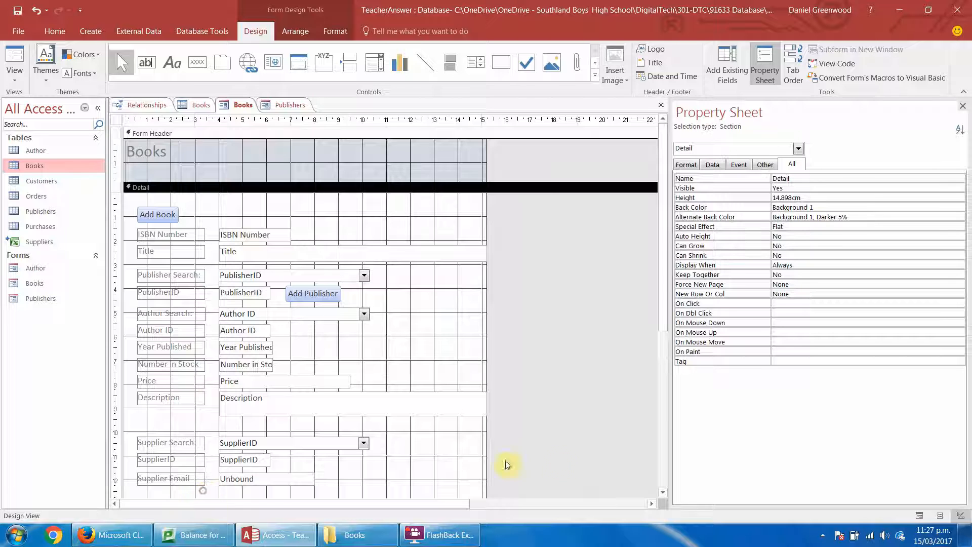
Nudge the Supplier Email text box and its label up slightly, closer to the SupplierID field.
{"action": "left_click_drag", "start_coordinate": [664, 274], "coordinate": [664, 356]}
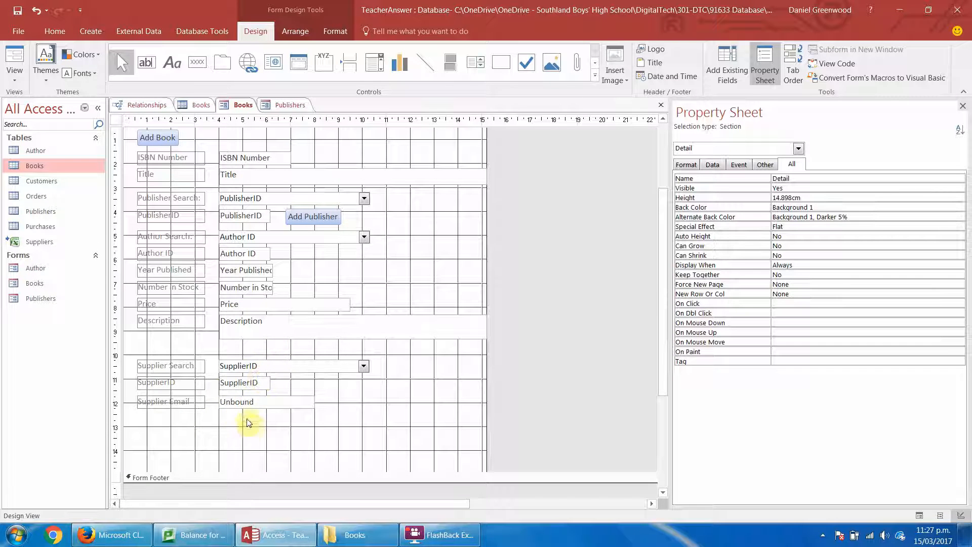
{"action": "left_click", "coordinate": [252, 403]}
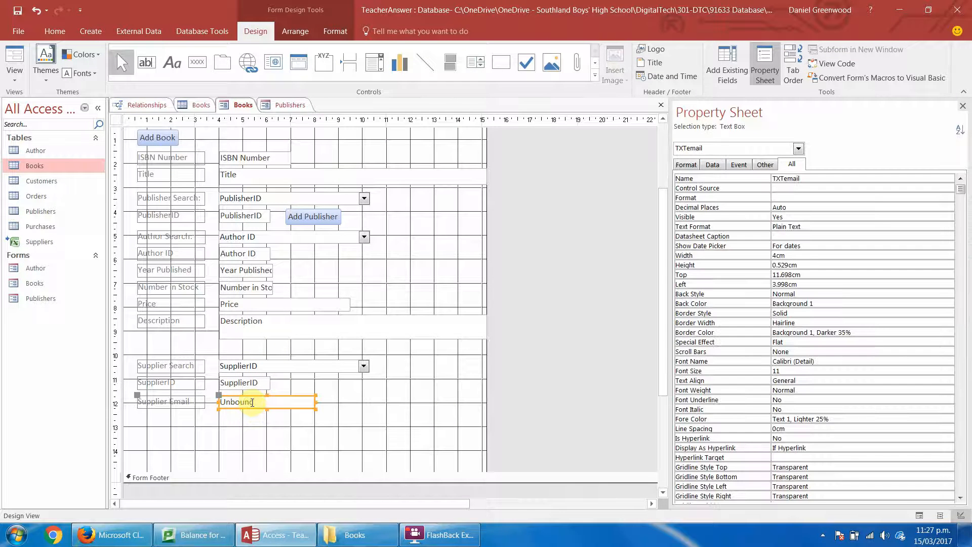
{"action": "key", "text": "Up"}
{"action": "left_click", "coordinate": [283, 366]}
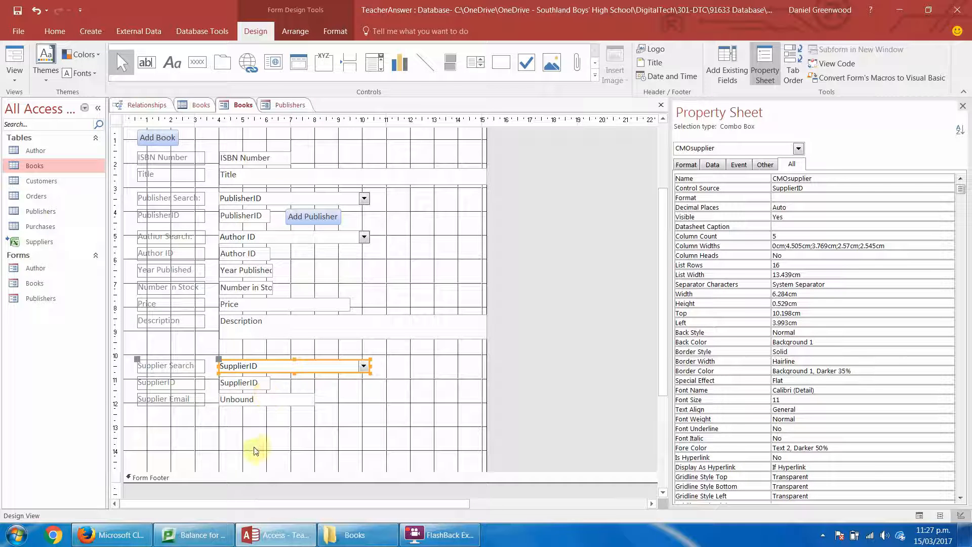
Add a text box about 4 cm wide directly below the Supplier Email box and name it TXTphone.
{"action": "left_click", "coordinate": [147, 62]}
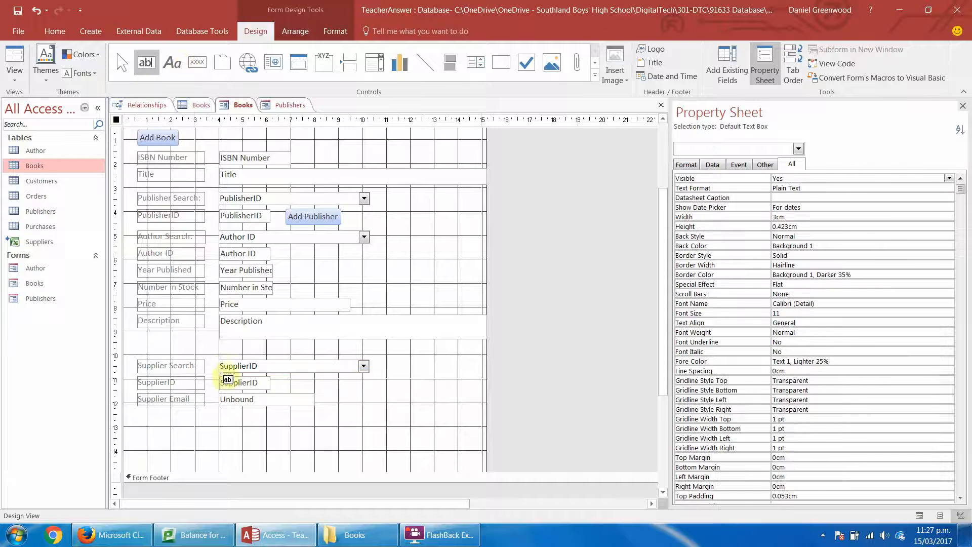
{"action": "left_click_drag", "start_coordinate": [220, 410], "coordinate": [316, 424]}
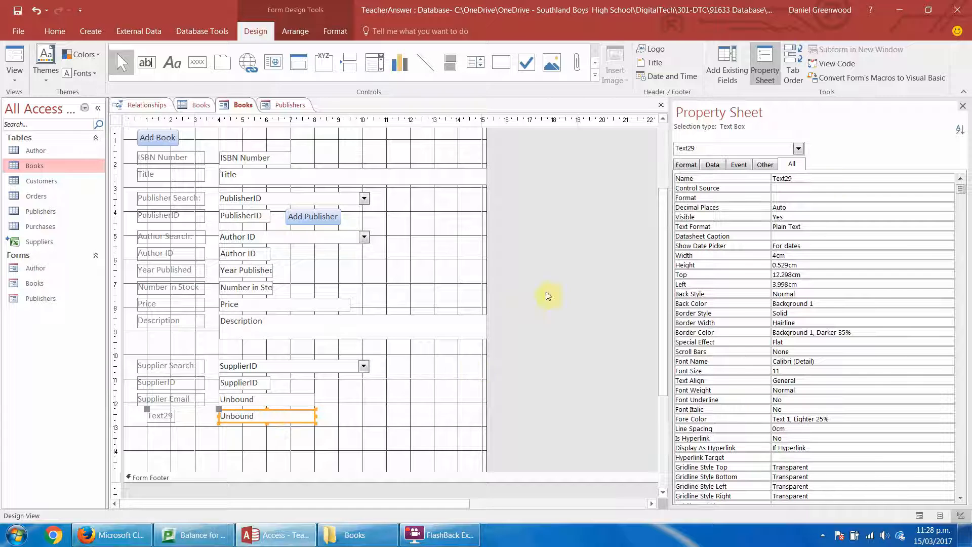
{"action": "left_click", "coordinate": [814, 178]}
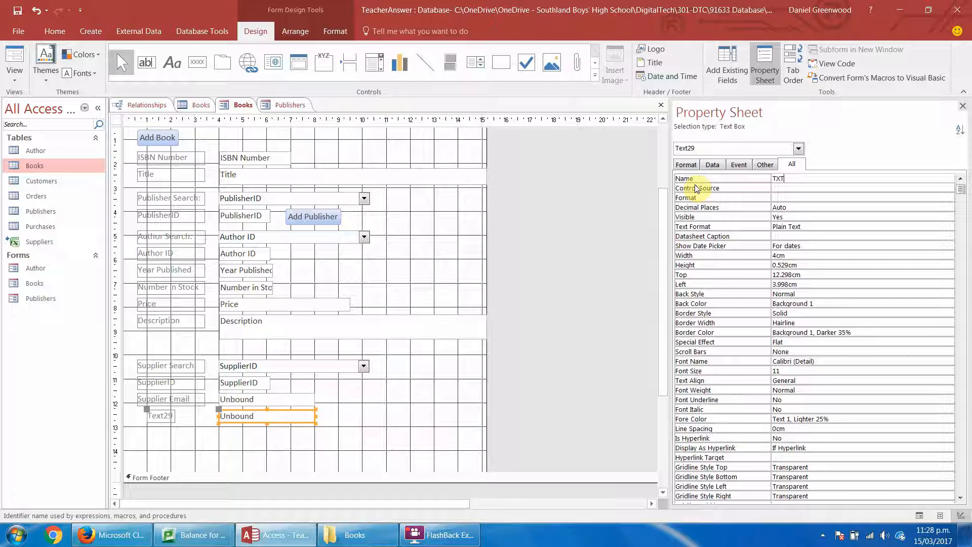
{"action": "type", "text": "PH"}
{"action": "type", "text": "hone"}
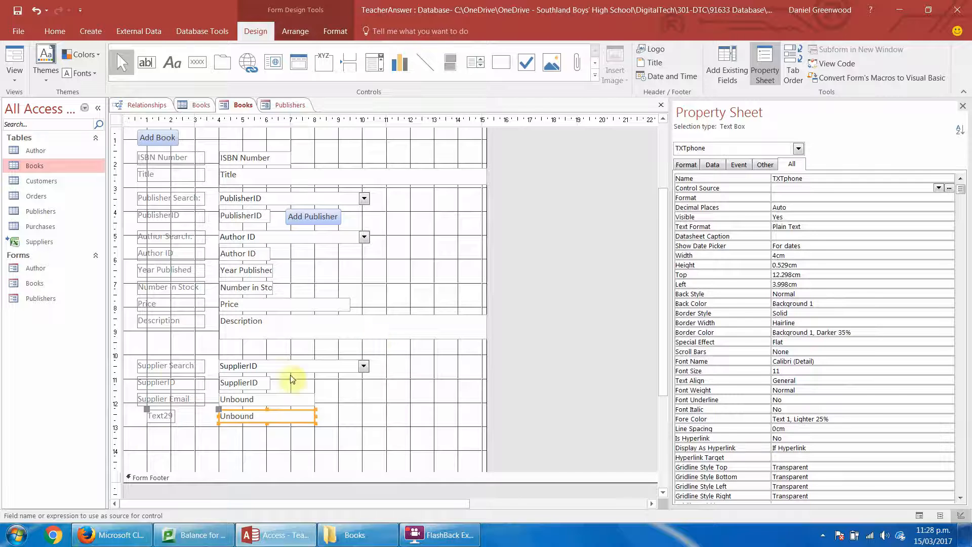
Caption the TXTphone label Supplier Phone, and match its left edge and width to the labels above.
{"action": "left_click", "coordinate": [156, 419]}
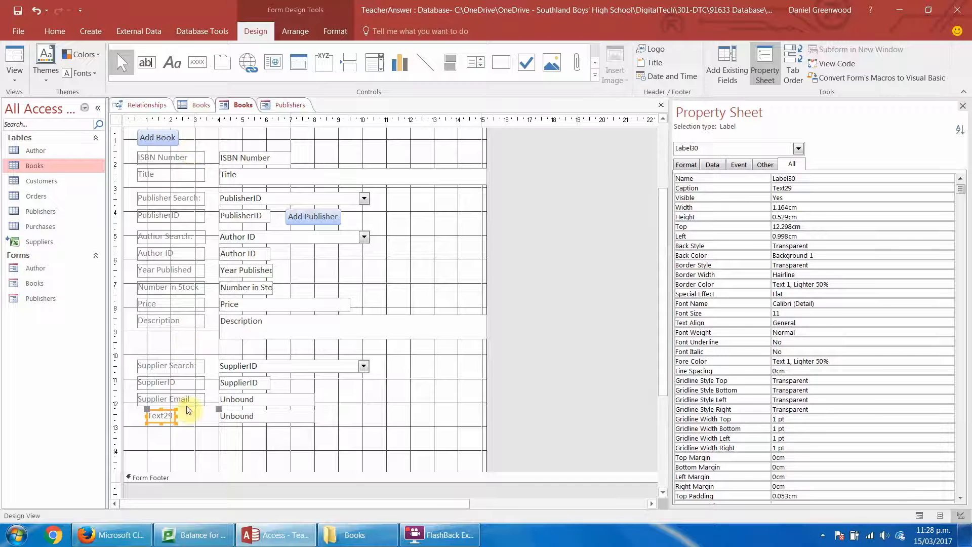
{"action": "left_click", "coordinate": [161, 415]}
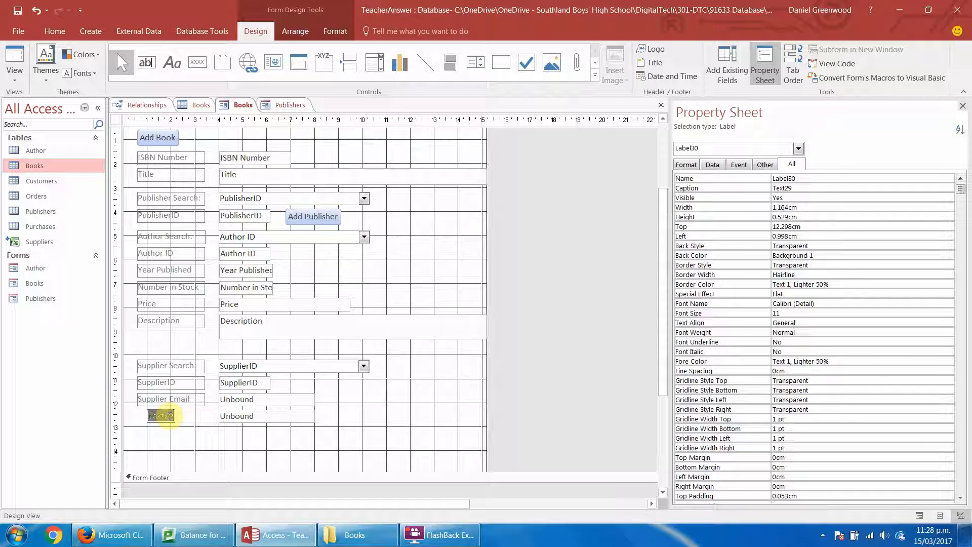
{"action": "type", "text": "SUpplier Phone"}
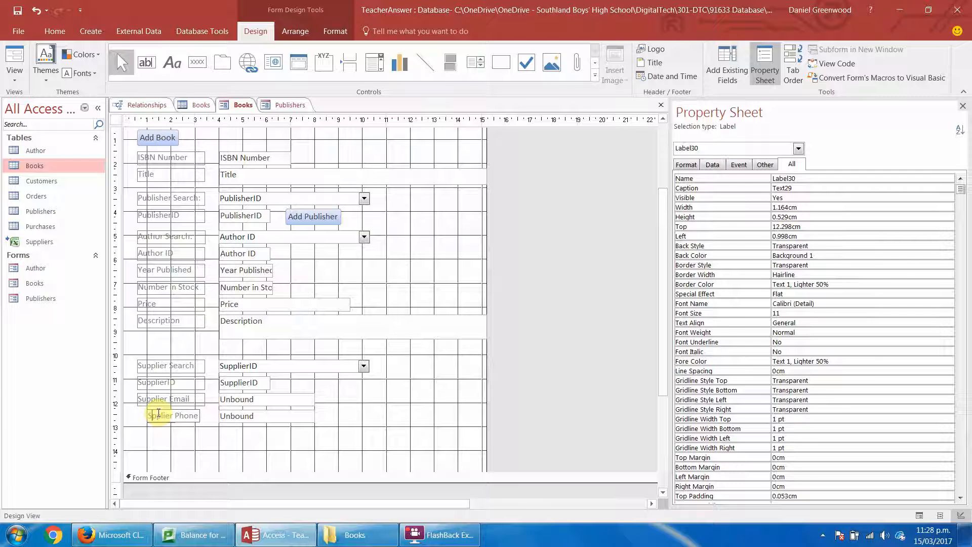
{"action": "key", "text": "Return"}
{"action": "double_click", "coordinate": [145, 416]}
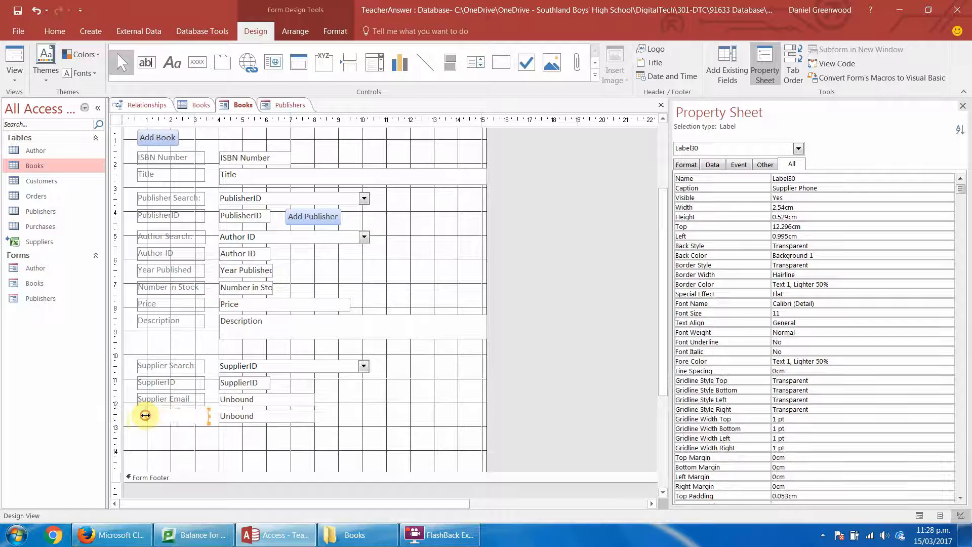
{"action": "left_click_drag", "start_coordinate": [147, 416], "coordinate": [137, 417]}
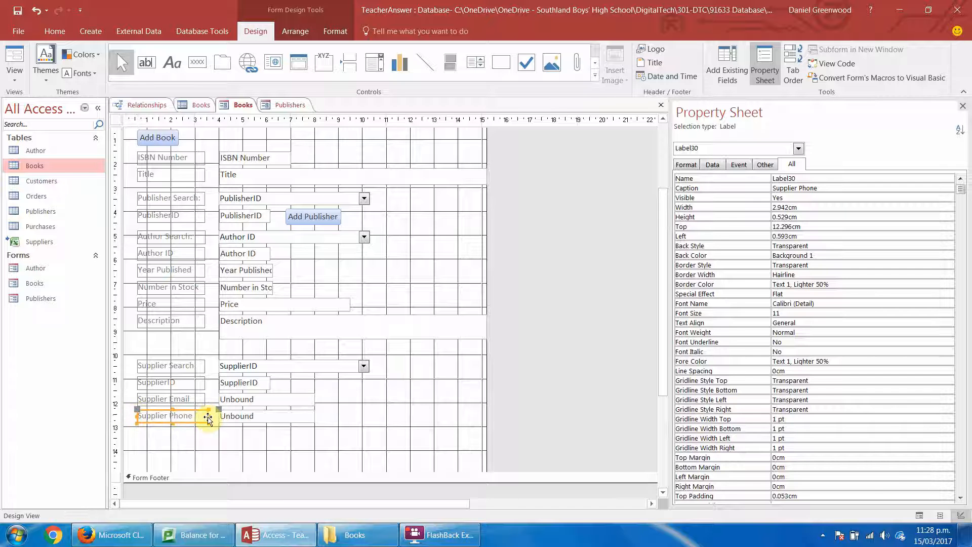
{"action": "left_click", "coordinate": [209, 445]}
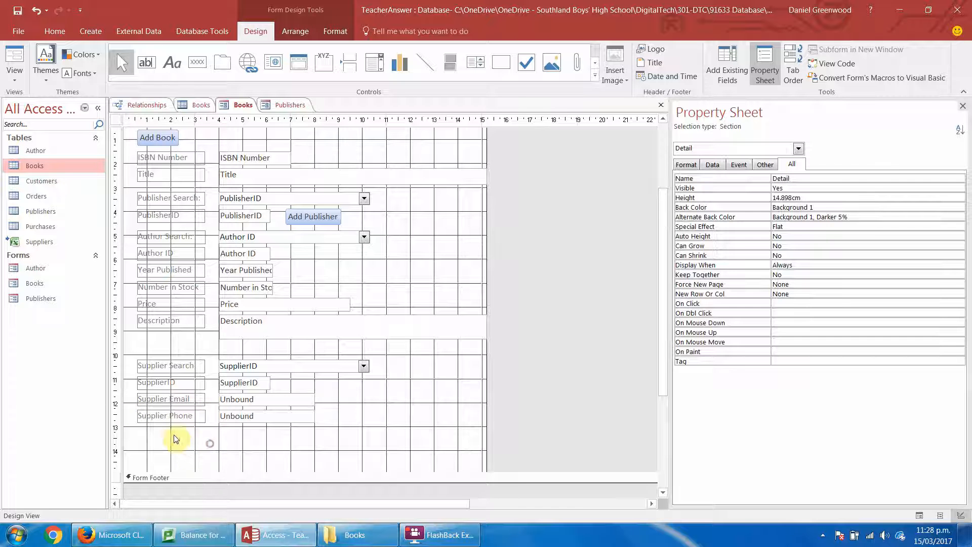
Add a text box about 4 cm wide directly below the Supplier Phone box and name it TXTcontactPerson.
{"action": "left_click", "coordinate": [146, 62]}
{"action": "left_click_drag", "start_coordinate": [219, 427], "coordinate": [315, 441]}
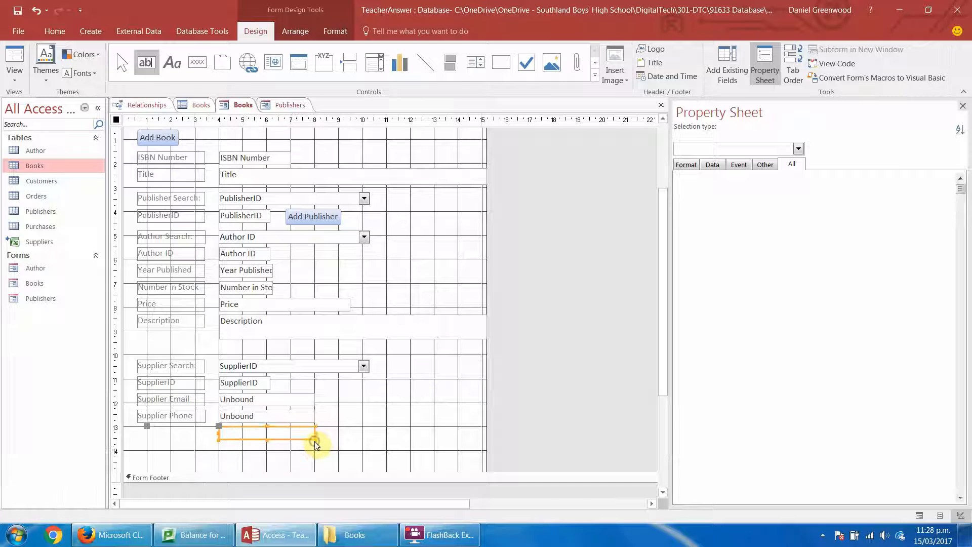
{"action": "left_click", "coordinate": [805, 177]}
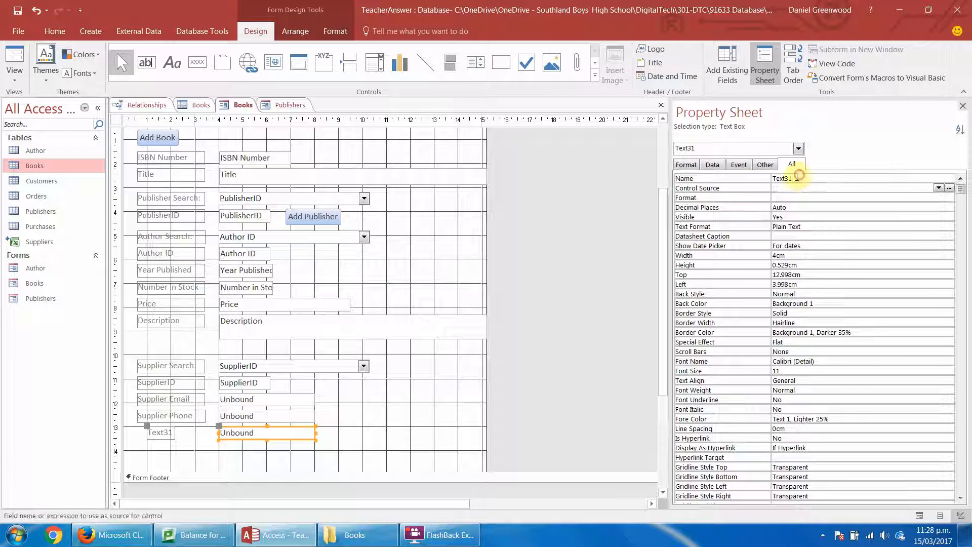
{"action": "type", "text": "TX"}
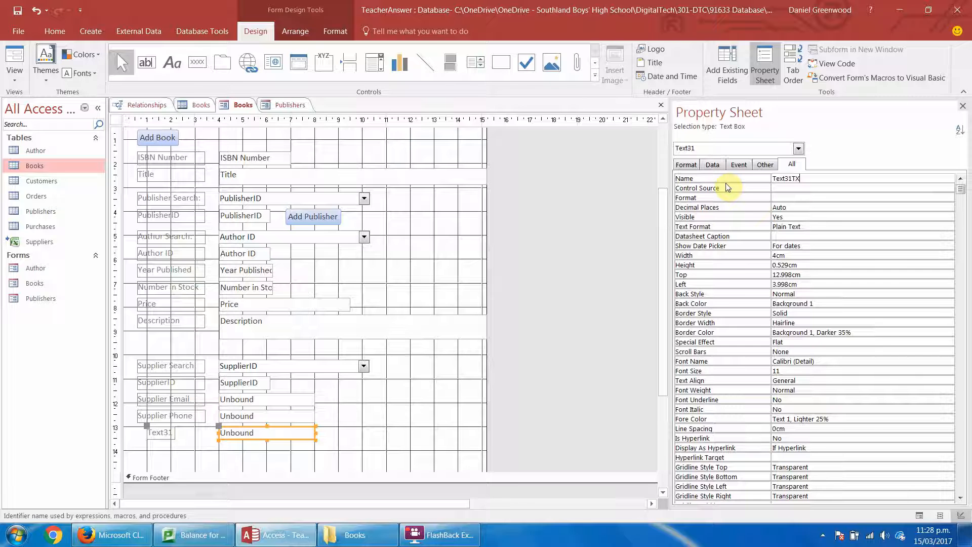
{"action": "key", "text": "BackSpace"}
{"action": "key", "text": "BackSpace"}
{"action": "key", "text": "BackSpace"}
{"action": "key", "text": "BackSpace"}
{"action": "key", "text": "BackSpace"}
{"action": "key", "text": "BackSpace"}
{"action": "key", "text": "BackSpace"}
{"action": "key", "text": "BackSpace"}
{"action": "type", "text": "TXTCON"}
{"action": "key", "text": "BackSpace"}
{"action": "key", "text": "BackSpace"}
{"action": "key", "text": "BackSpace"}
{"action": "type", "text": "conta"}
{"action": "key", "text": "Return"}
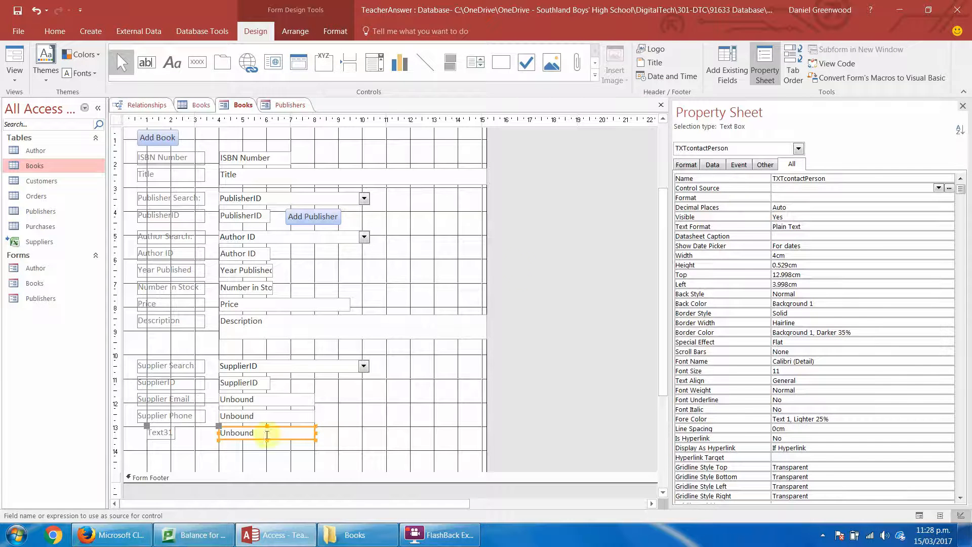
Caption the TXTcontactPerson label Supplier Contact, and match its left edge and width to the labels above.
{"action": "left_click", "coordinate": [160, 434]}
{"action": "double_click", "coordinate": [164, 432]}
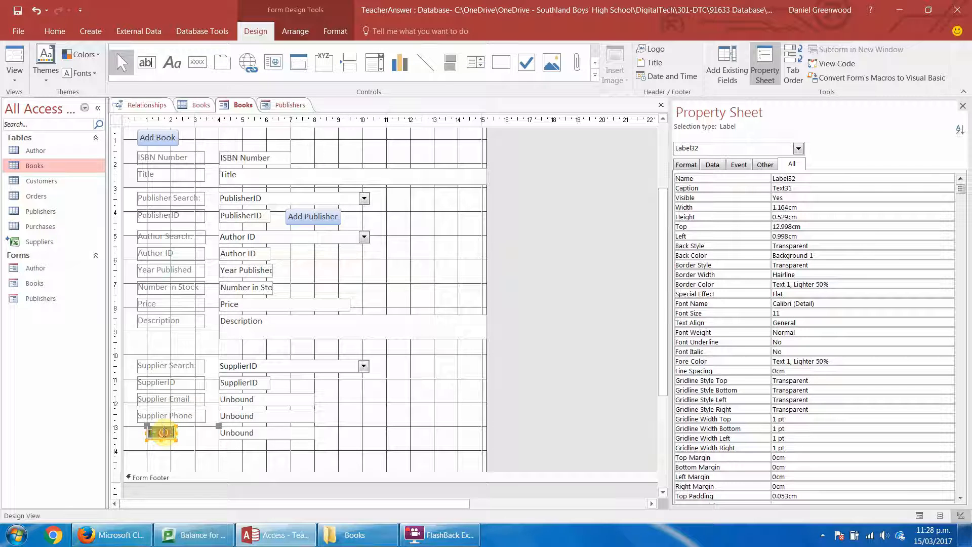
{"action": "type", "text": "Supplier Contact"}
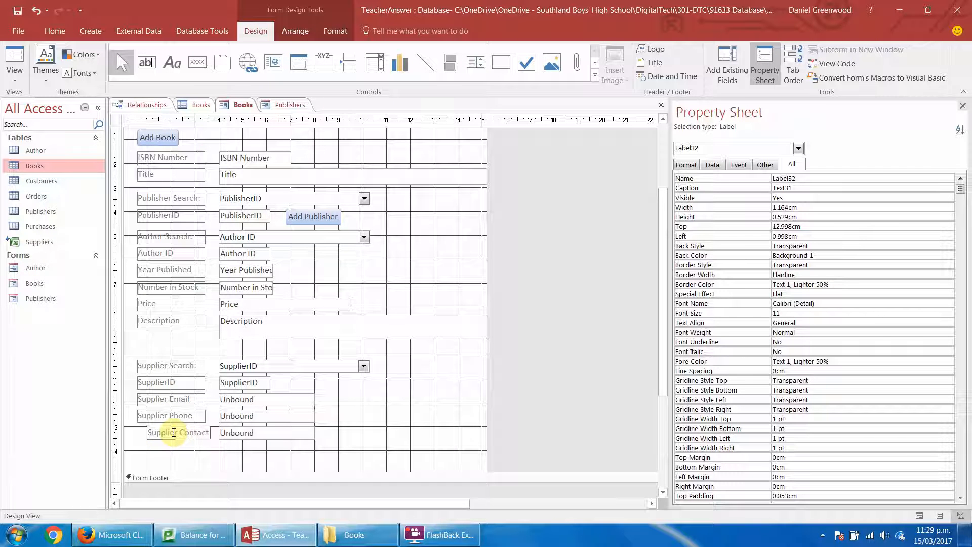
{"action": "left_click", "coordinate": [152, 450]}
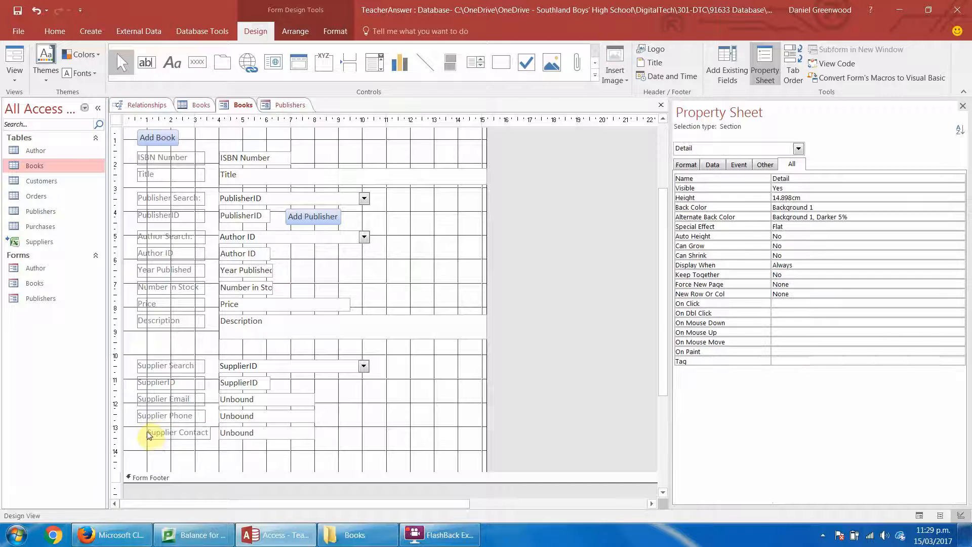
{"action": "left_click", "coordinate": [150, 433]}
{"action": "left_click_drag", "start_coordinate": [146, 433], "coordinate": [136, 433]}
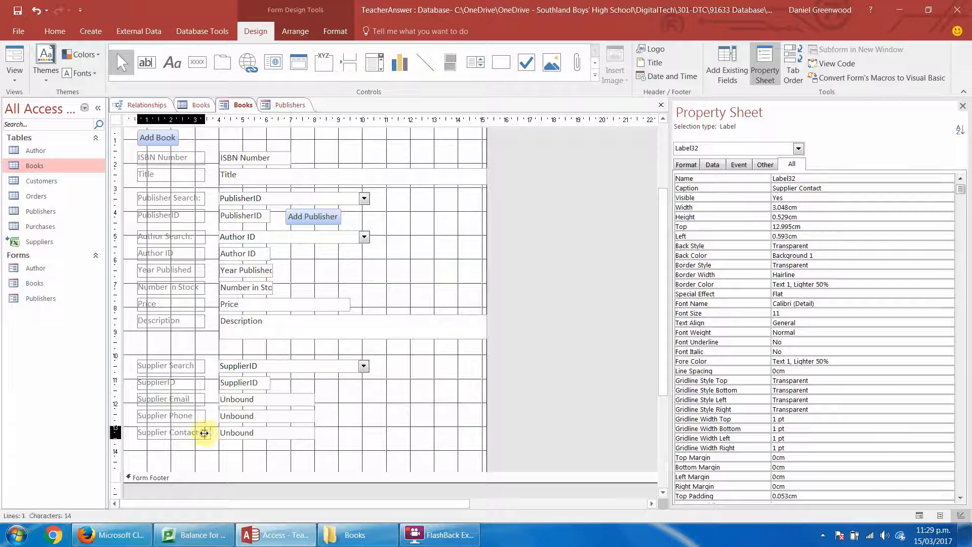
{"action": "left_click", "coordinate": [210, 447]}
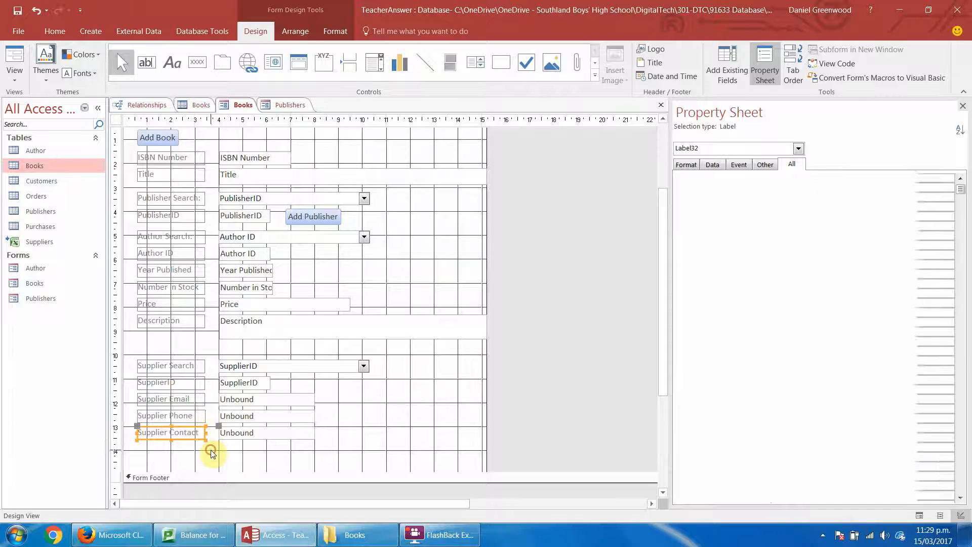
Create an On Change event procedure for the Supplier Search combo box CMOsupplier using the Code Builder.
{"action": "left_click", "coordinate": [275, 369]}
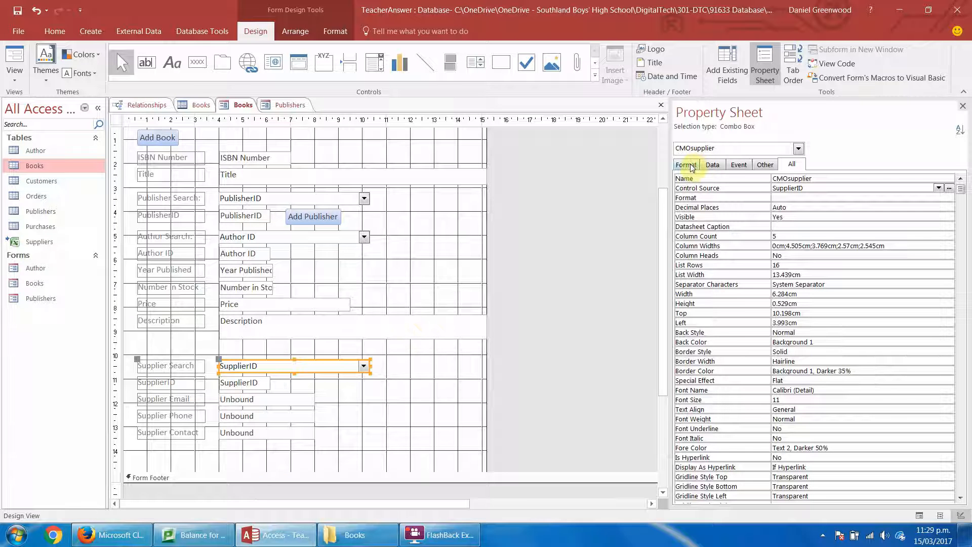
{"action": "left_click", "coordinate": [739, 165]}
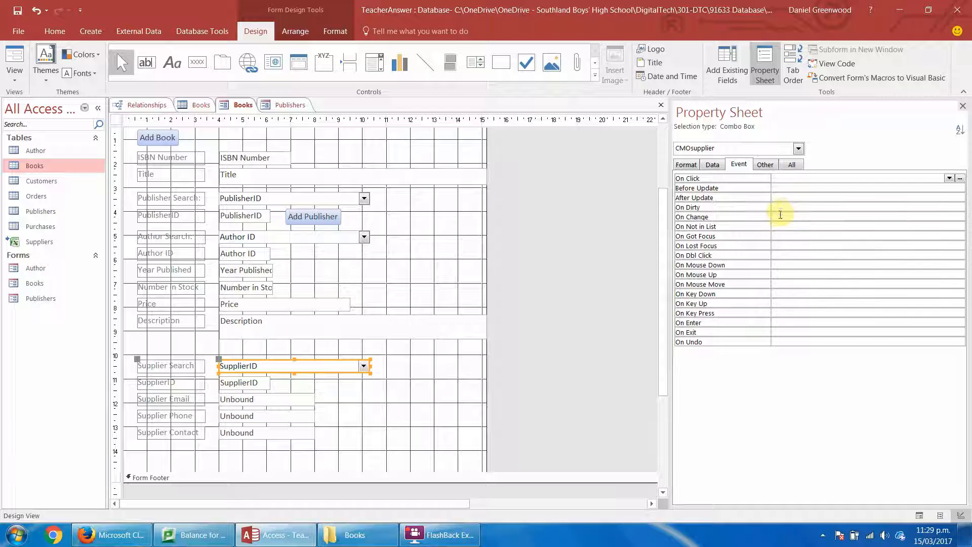
{"action": "left_click", "coordinate": [779, 209]}
{"action": "left_click", "coordinate": [778, 215]}
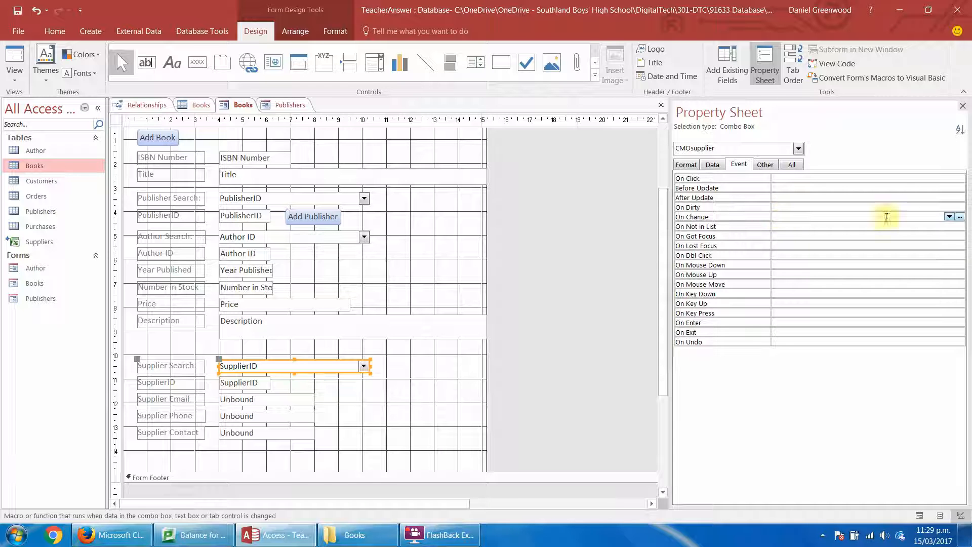
{"action": "left_click", "coordinate": [960, 218]}
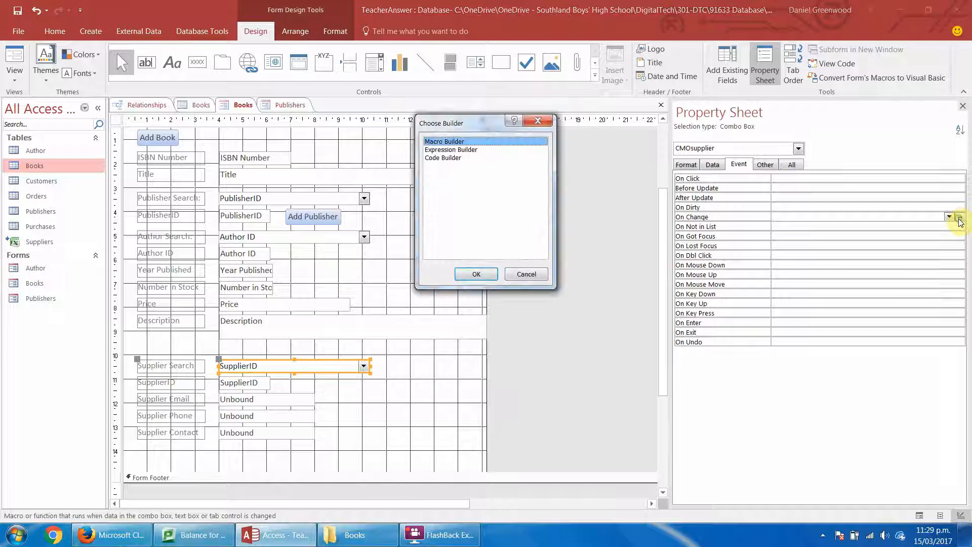
{"action": "left_click", "coordinate": [459, 158]}
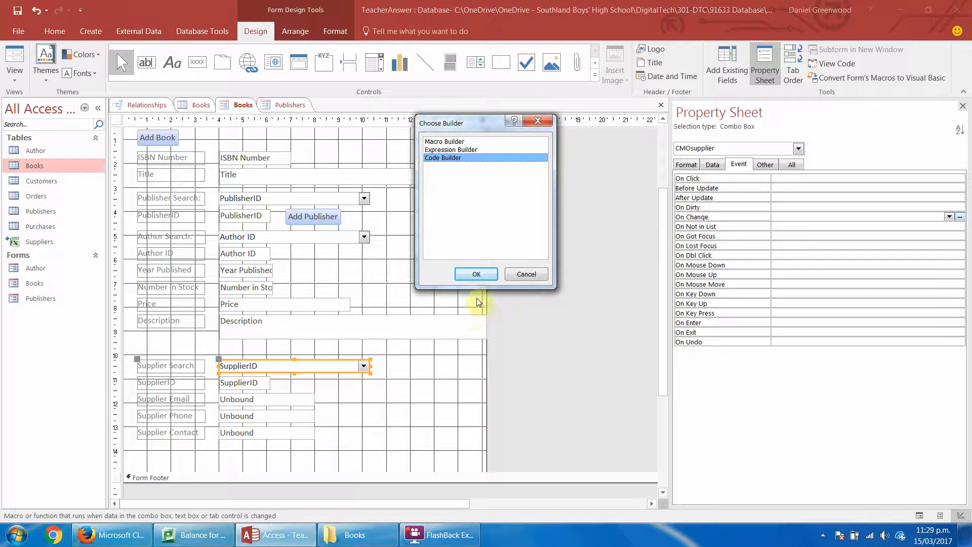
{"action": "left_click", "coordinate": [476, 274]}
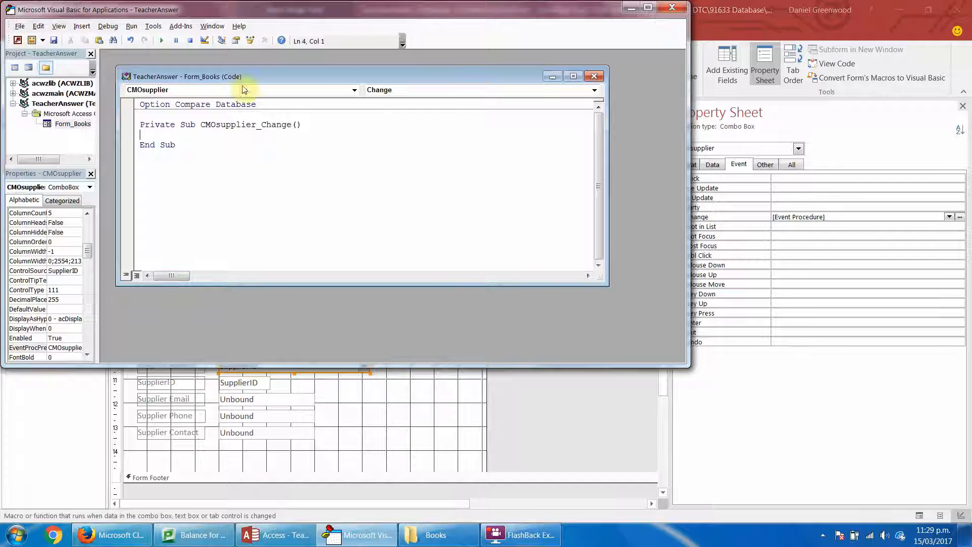
{"action": "left_click_drag", "start_coordinate": [257, 77], "coordinate": [285, 82]}
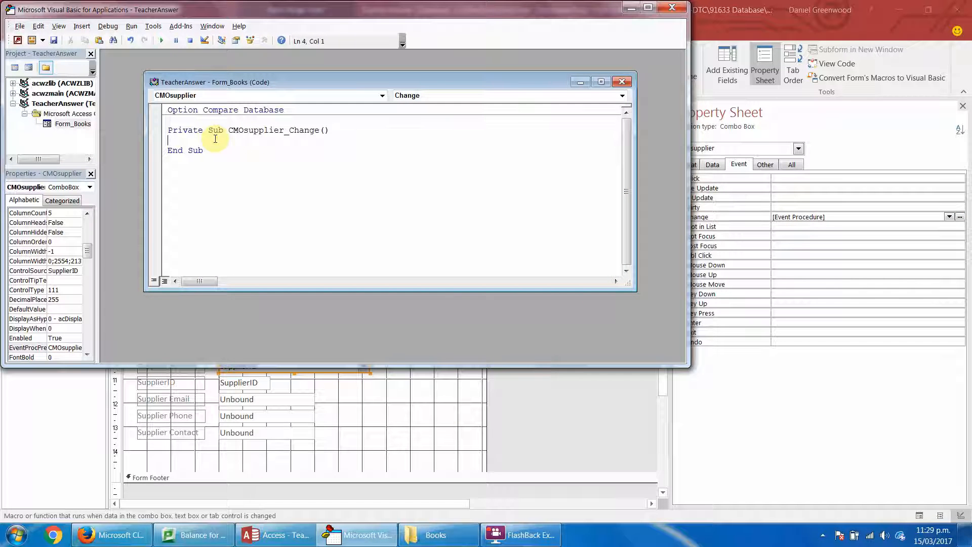
Start an assignment statement for Me.TXTemail.Value inside the CMOsupplier_Change procedure.
{"action": "type", "text": "me."}
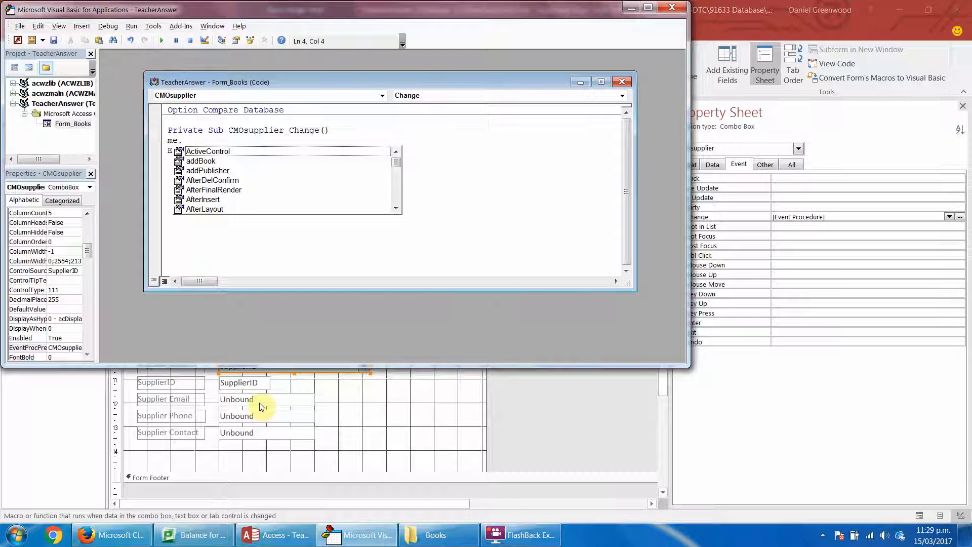
{"action": "type", "text": "TXT"}
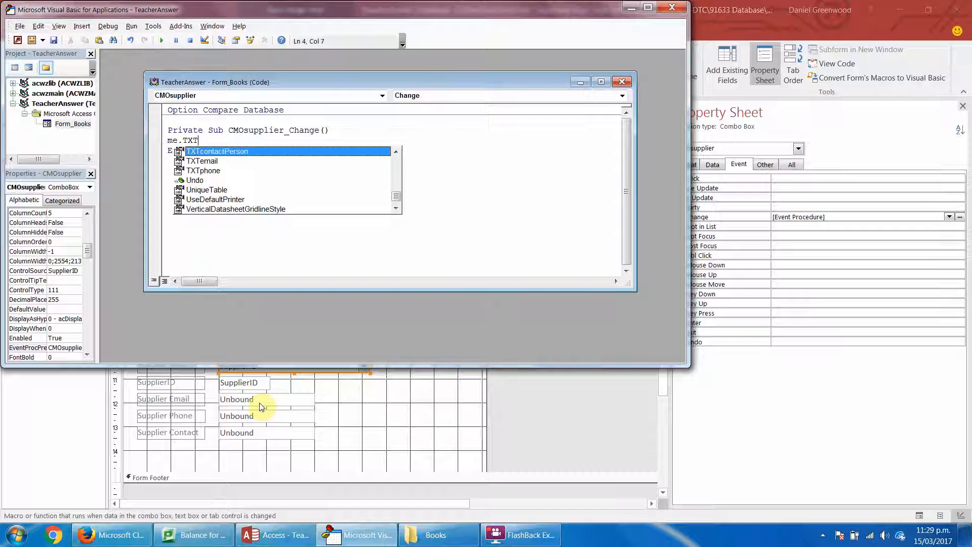
{"action": "double_click", "coordinate": [193, 160]}
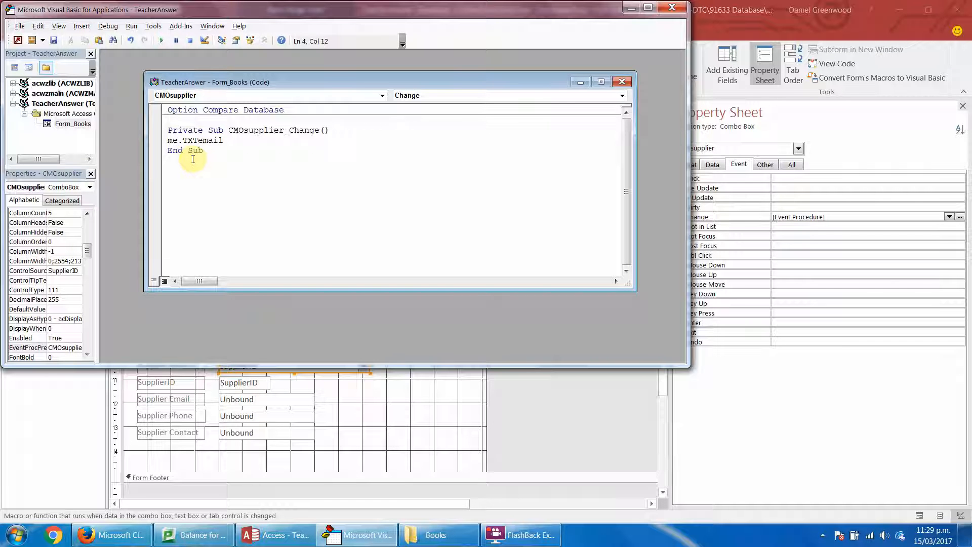
{"action": "type", "text": ".value"}
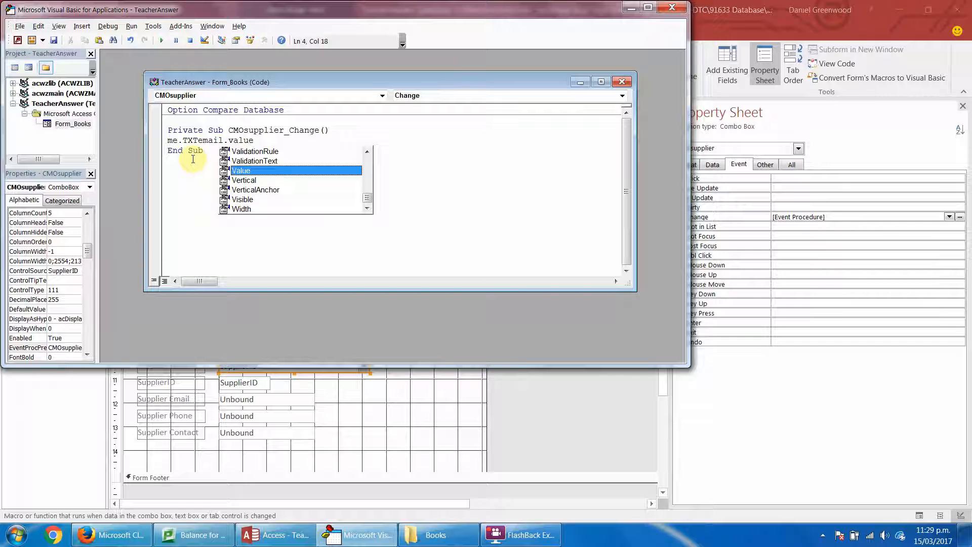
{"action": "type", "text": " = "}
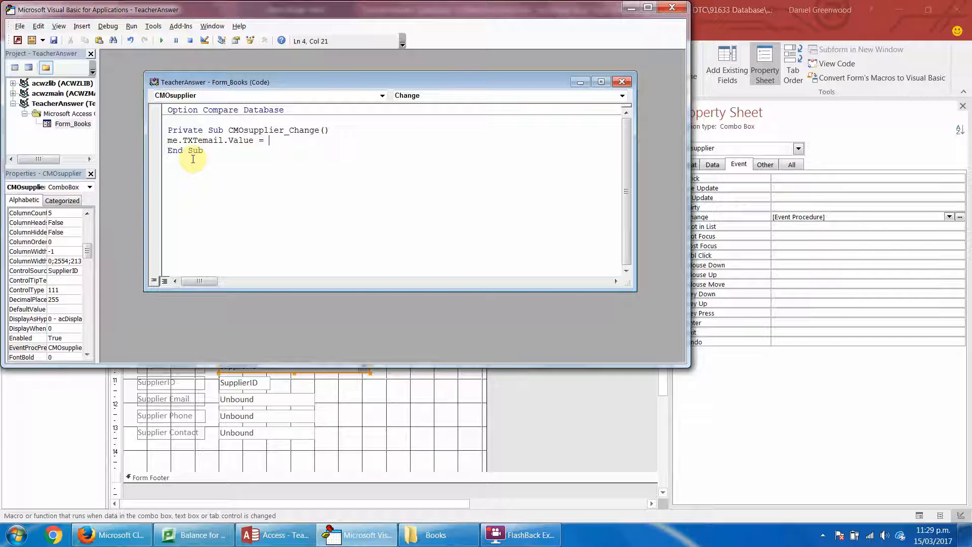
{"action": "type", "text": "me.CMO"}
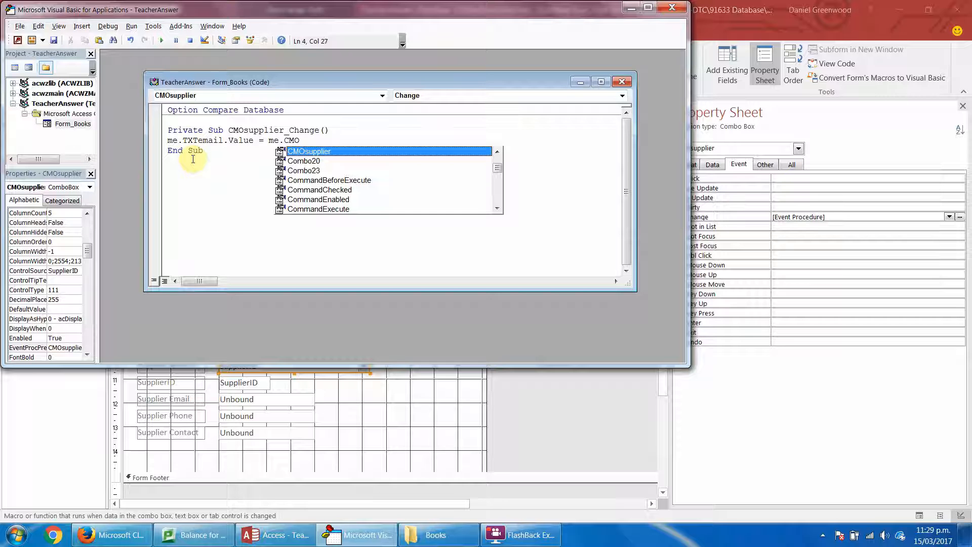
Complete the TXTemail assignment with Me.CMOsupplier.Column(2) as its source value.
{"action": "double_click", "coordinate": [306, 151]}
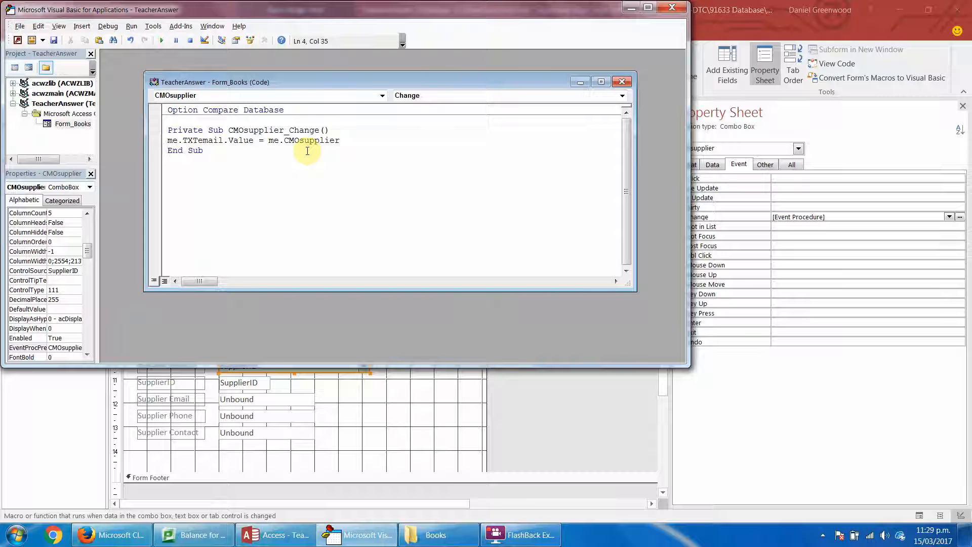
{"action": "type", "text": ".col"}
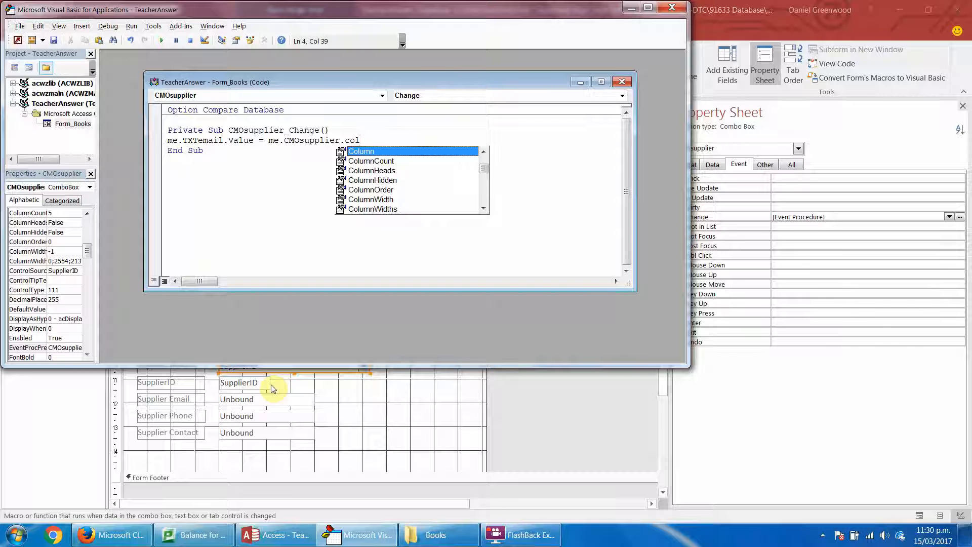
{"action": "double_click", "coordinate": [362, 154]}
{"action": "type", "text": ")("}
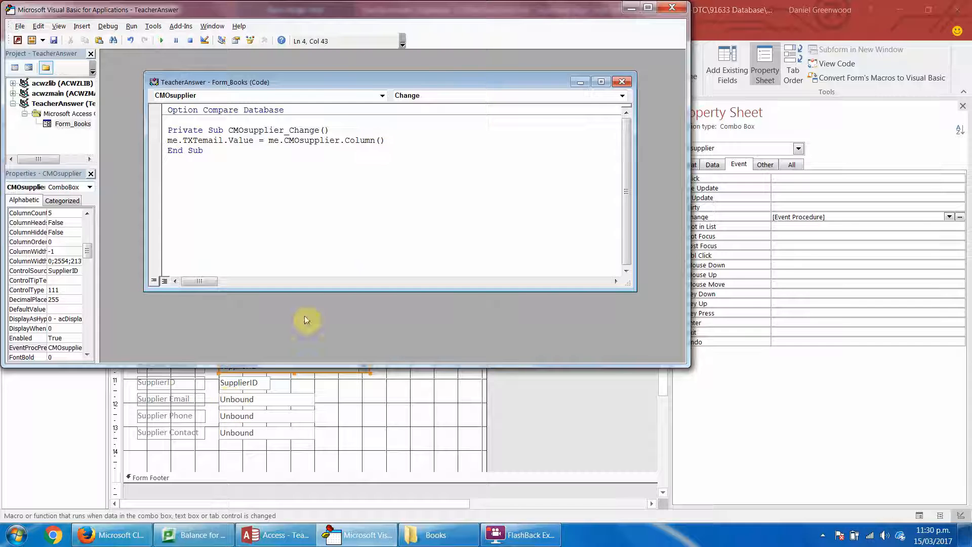
{"action": "type", "text": "2"}
Duplicate the TXTemail assignment line twice directly below itself in the CMOsupplier_Change procedure.
{"action": "left_click", "coordinate": [403, 142]}
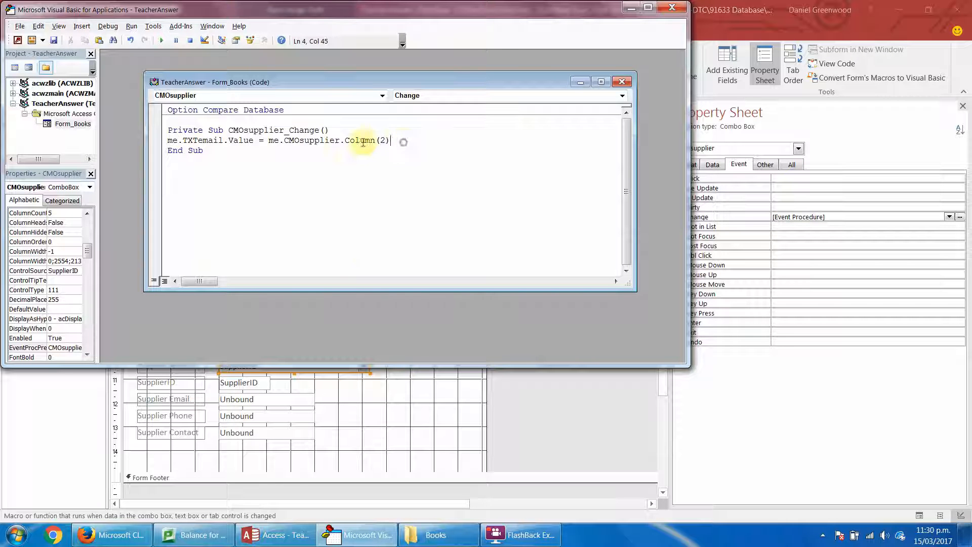
{"action": "left_click_drag", "start_coordinate": [390, 140], "coordinate": [164, 137]}
{"action": "key", "text": "ctrl+c"}
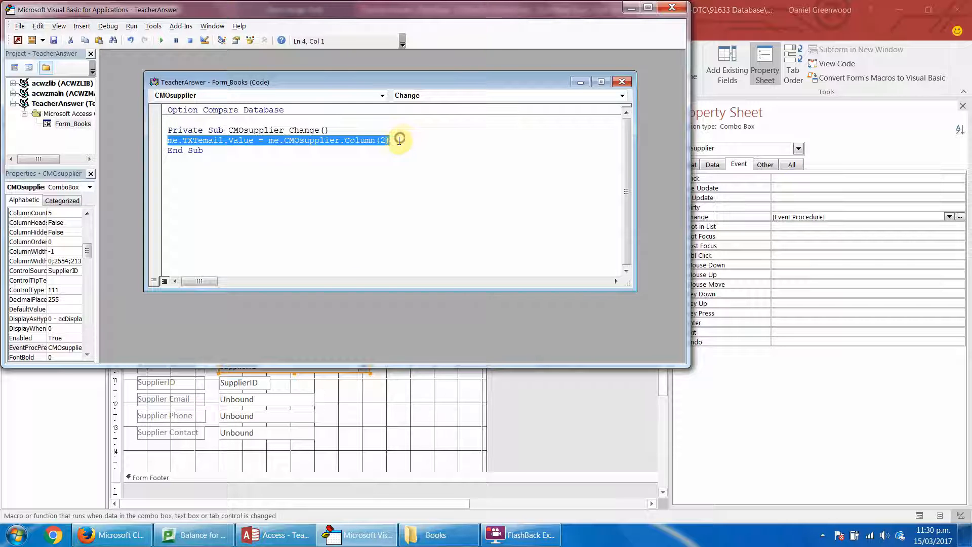
{"action": "left_click", "coordinate": [397, 140]}
{"action": "key", "text": "Return"}
{"action": "key", "text": "ctrl+v"}
{"action": "key", "text": "Return"}
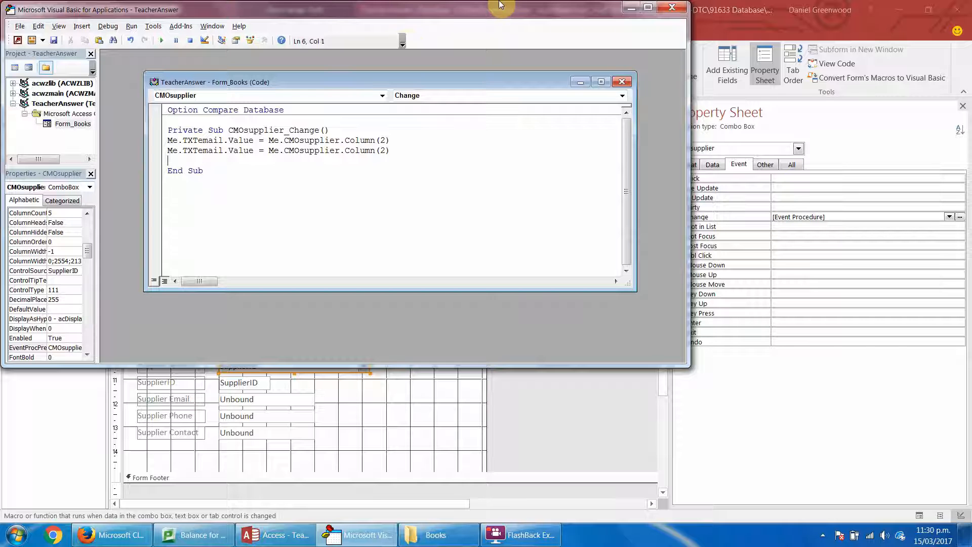
{"action": "key", "text": "ctrl+v"}
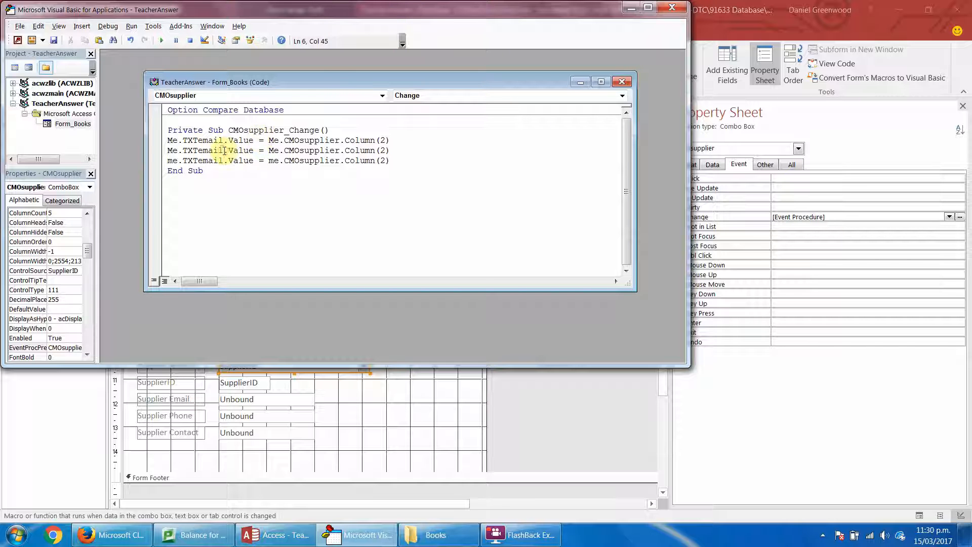
Edit the two copied lines to assign TXTphone from Column(3) and TXTcontact from Column(4).
{"action": "left_click_drag", "start_coordinate": [225, 150], "coordinate": [200, 152]}
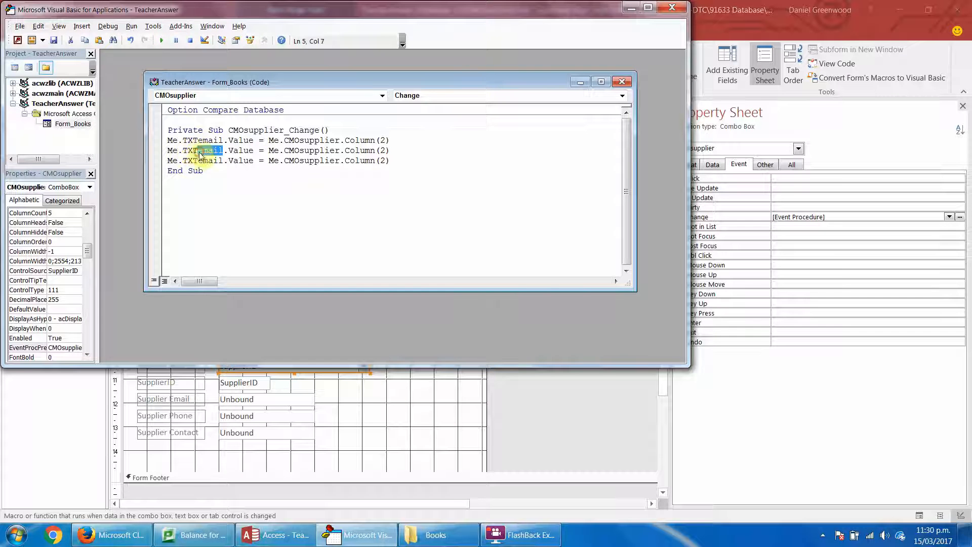
{"action": "type", "text": "phone"}
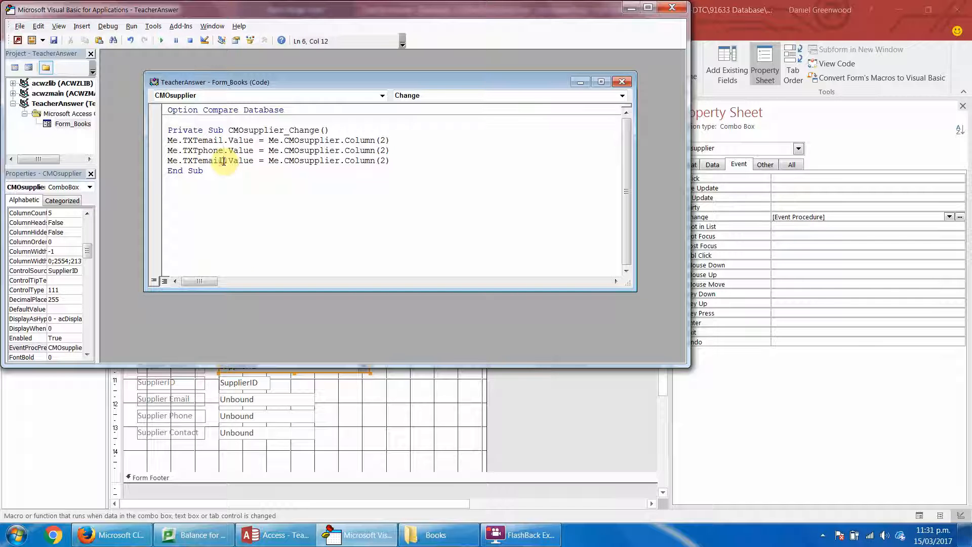
{"action": "left_click_drag", "start_coordinate": [223, 161], "coordinate": [200, 162]}
{"action": "type", "text": "contact"}
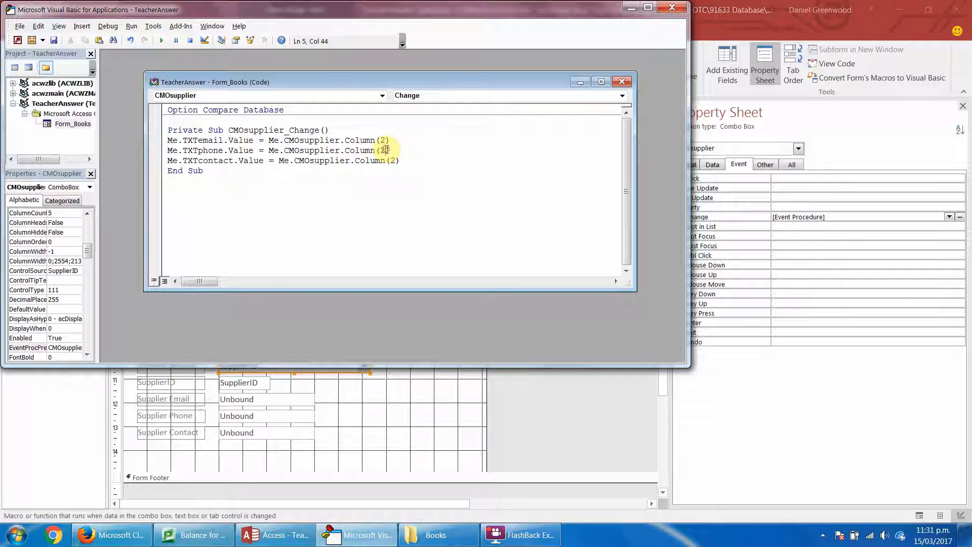
{"action": "key", "text": "BackSpace"}
{"action": "type", "text": "3"}
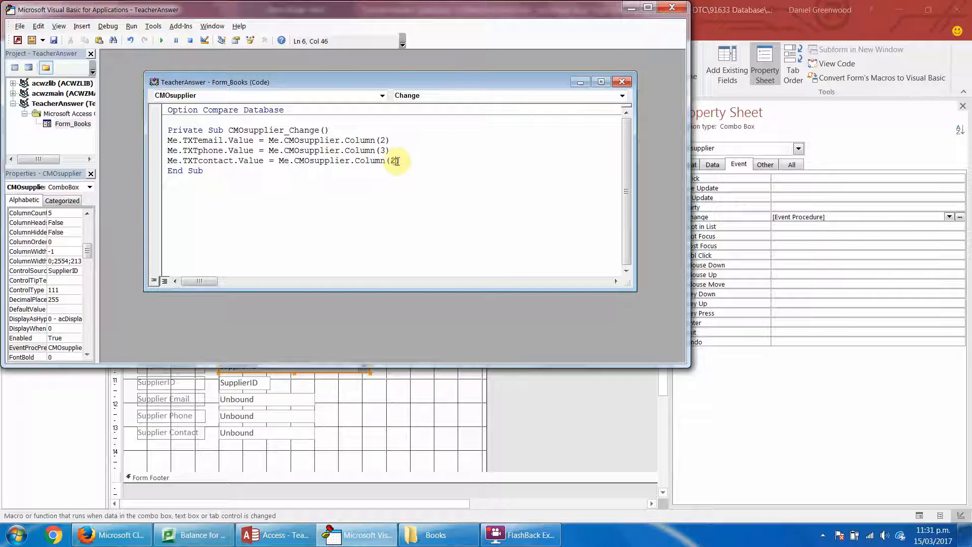
{"action": "key", "text": "BackSpace"}
{"action": "type", "text": "4"}
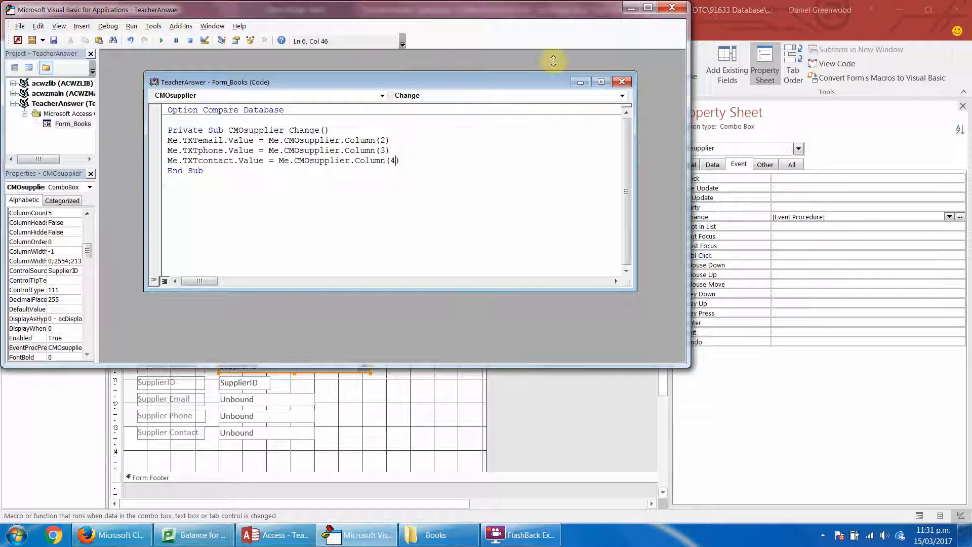
Test the change event by choosing Colourful Distributors in Supplier Search with the Books form in Form View.
{"action": "left_click", "coordinate": [672, 7]}
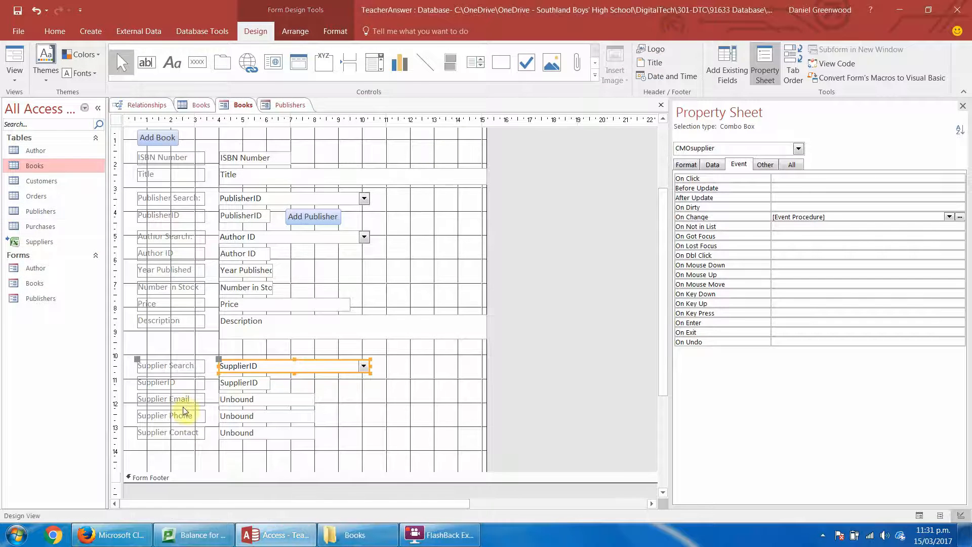
{"action": "left_click", "coordinate": [15, 64]}
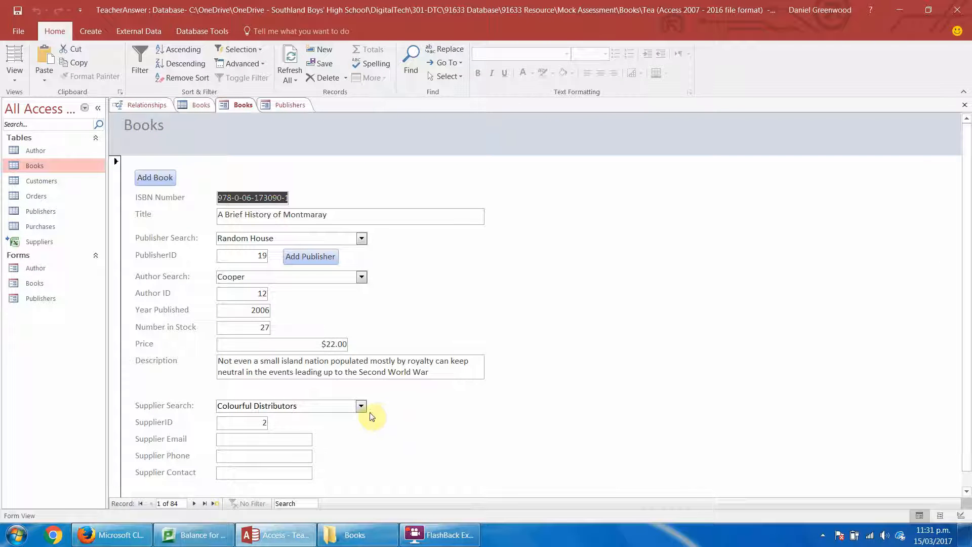
{"action": "left_click_drag", "start_coordinate": [969, 170], "coordinate": [968, 181]}
{"action": "left_click", "coordinate": [361, 392]}
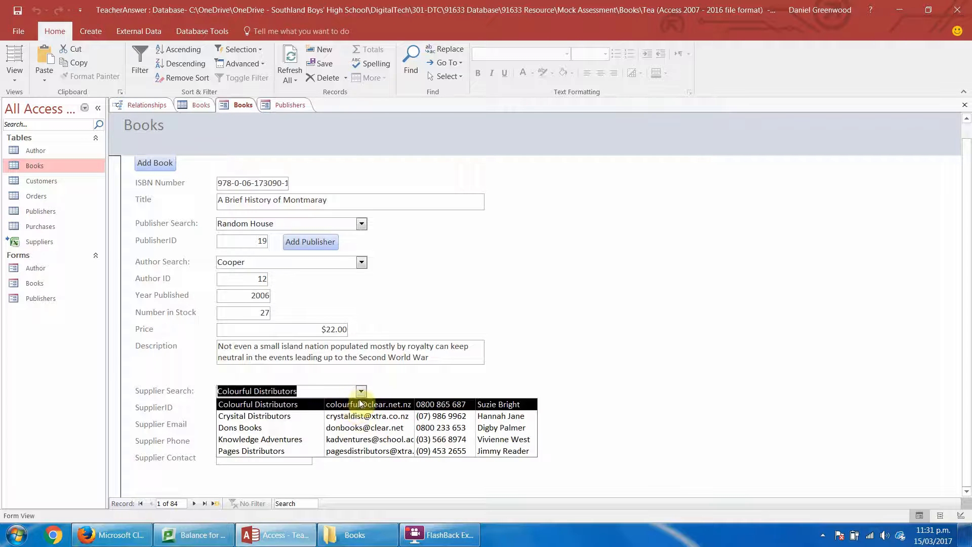
{"action": "left_click", "coordinate": [361, 404]}
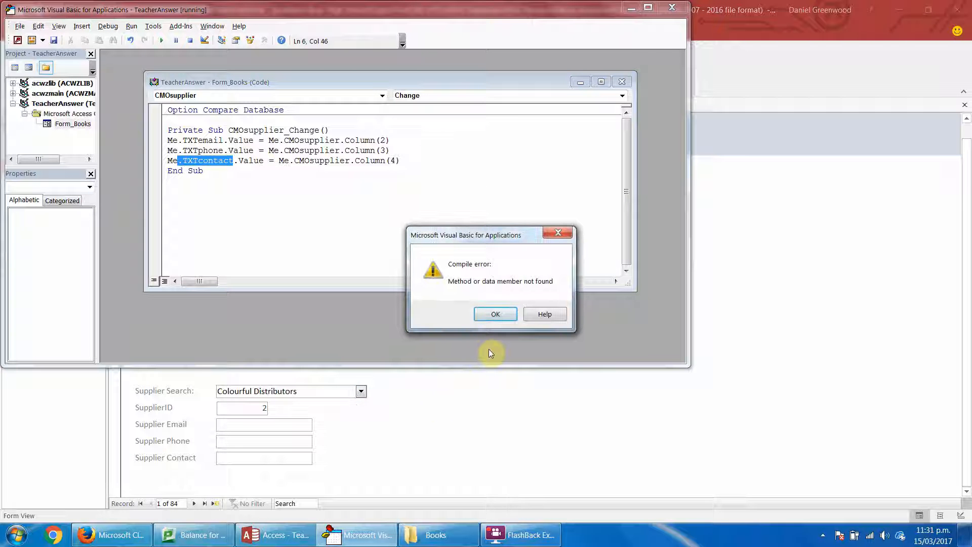
{"action": "left_click", "coordinate": [496, 315]}
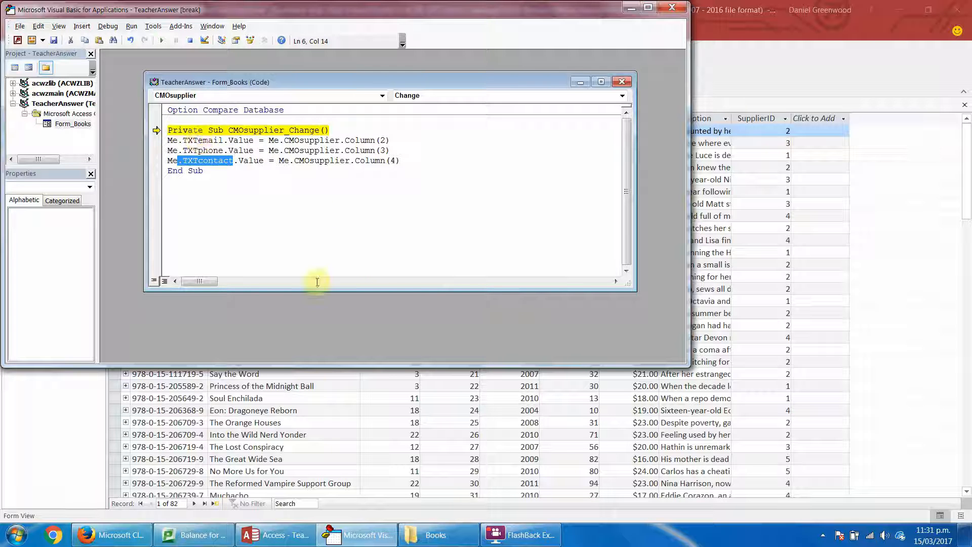
Delete the TXTcontact assignment line from the CMOsupplier_Change procedure and save all listed objects.
{"action": "left_click", "coordinate": [317, 431]}
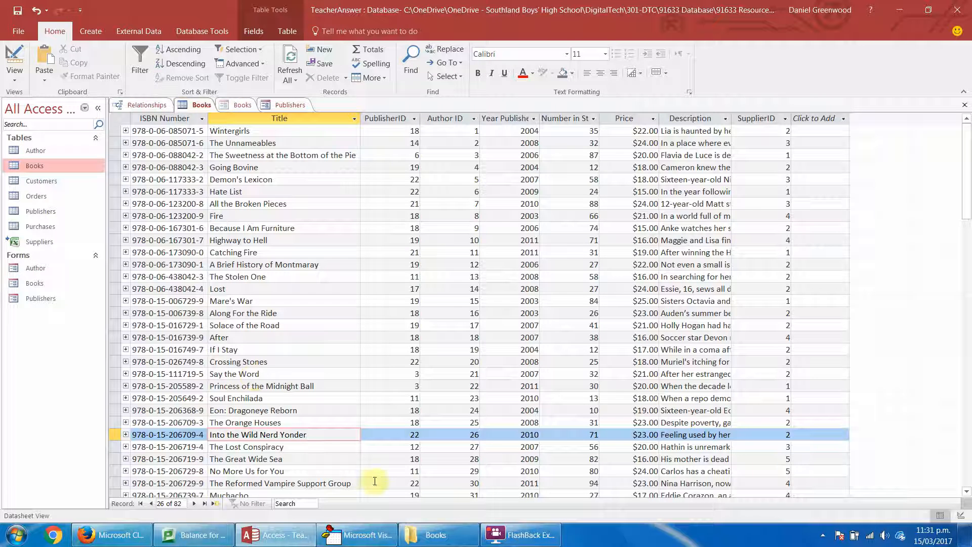
{"action": "left_click", "coordinate": [355, 535]}
{"action": "left_click_drag", "start_coordinate": [407, 162], "coordinate": [167, 161]}
{"action": "key", "text": "BackSpace"}
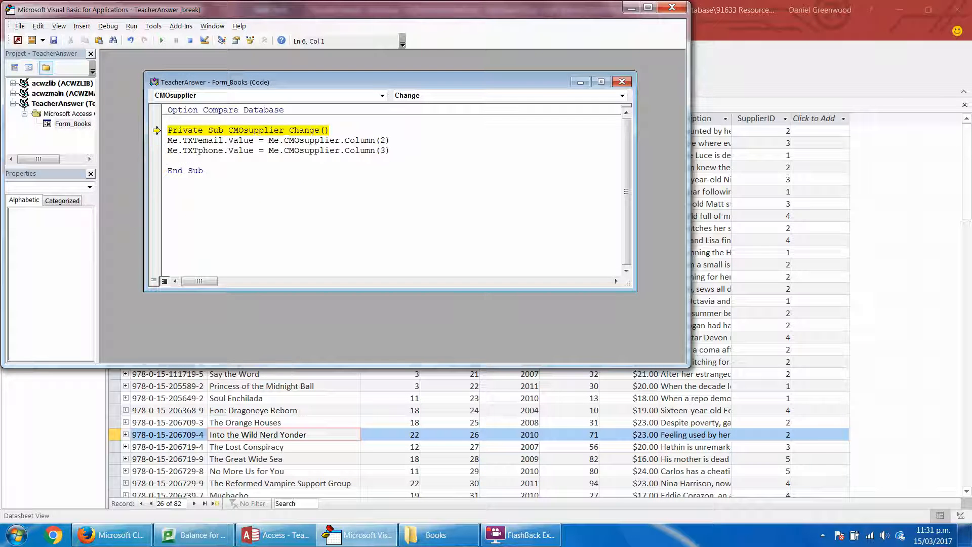
{"action": "key", "text": "ctrl+s"}
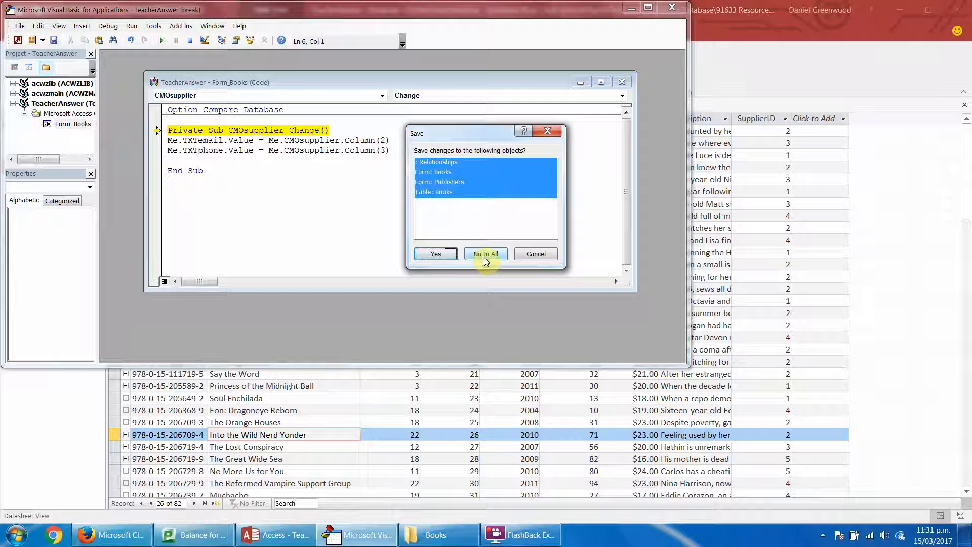
{"action": "left_click", "coordinate": [435, 254]}
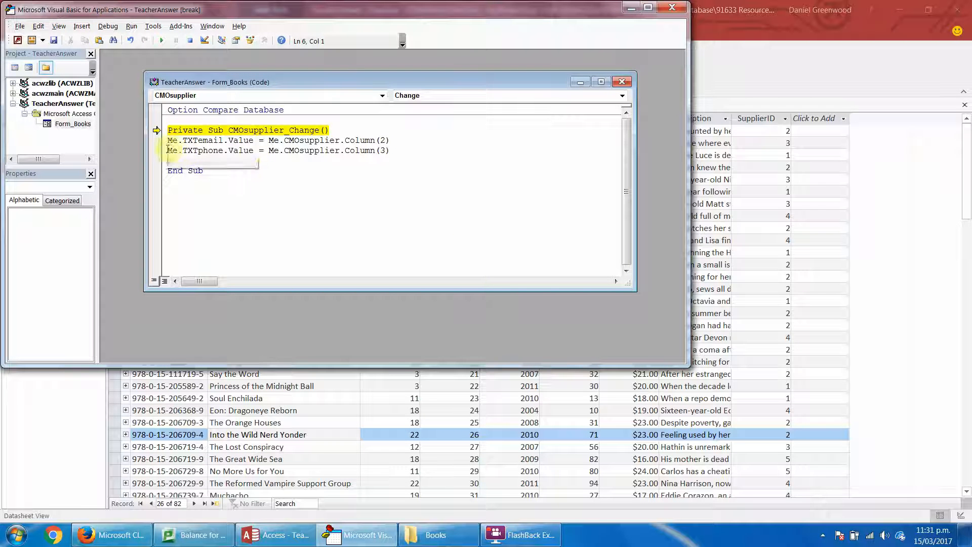
Close the code editor and stop the debugger.
{"action": "left_click_drag", "start_coordinate": [167, 151], "coordinate": [404, 150]}
{"action": "left_click", "coordinate": [405, 151]}
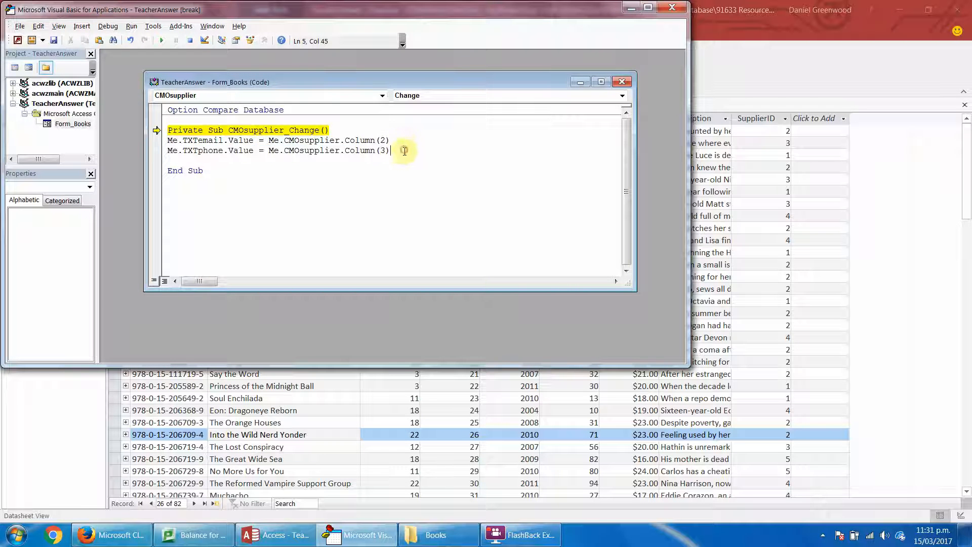
{"action": "left_click", "coordinate": [672, 7]}
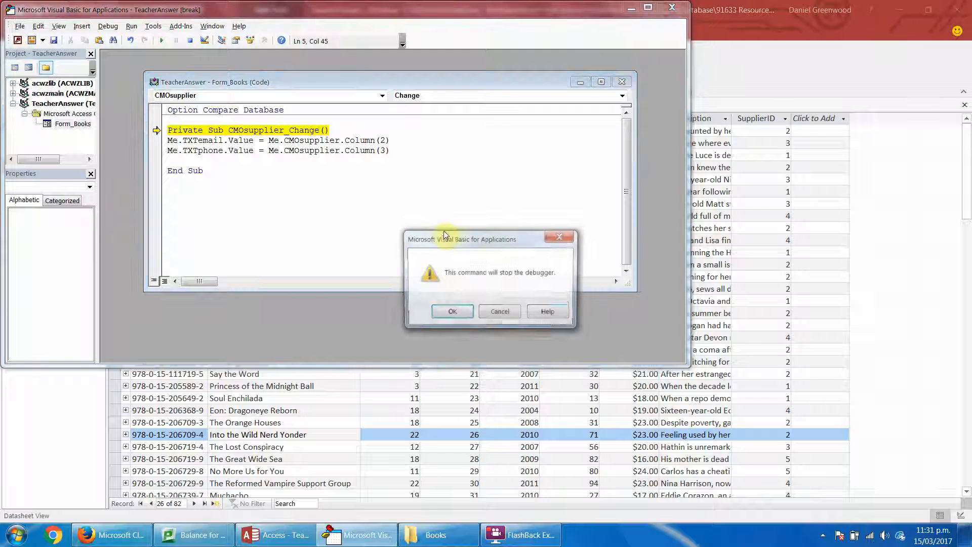
{"action": "left_click", "coordinate": [451, 311]}
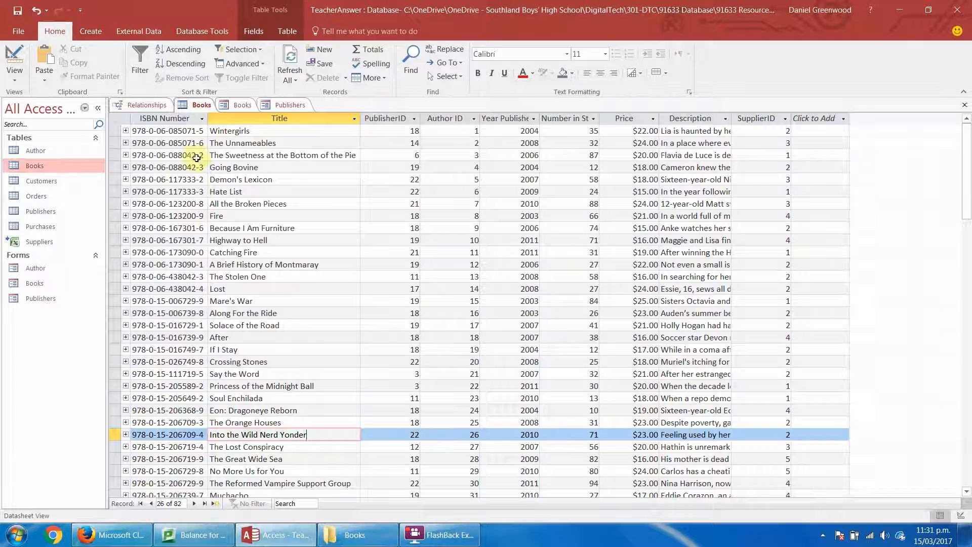
Reopen the Books form in Design View and select the Supplier Contact text box to check its control name.
{"action": "left_click", "coordinate": [227, 105]}
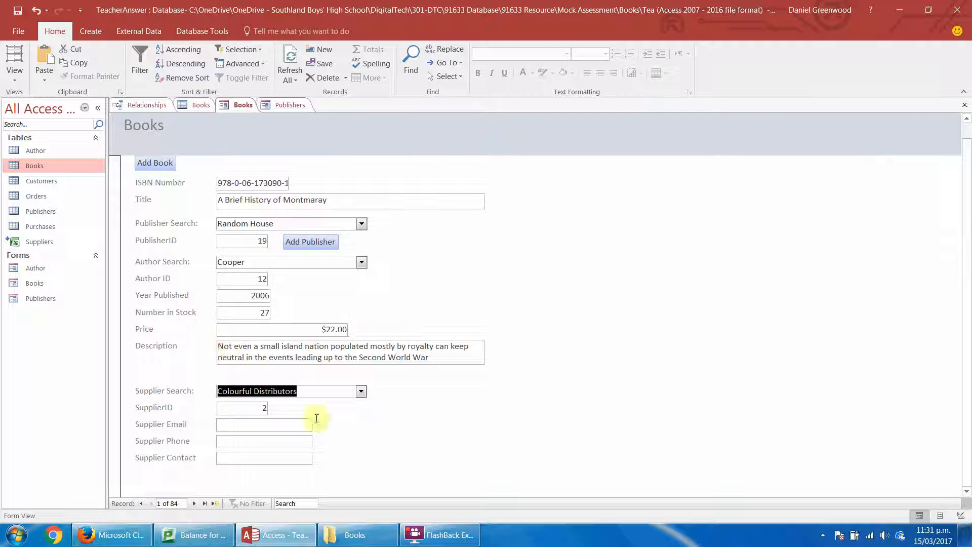
{"action": "left_click", "coordinate": [14, 75]}
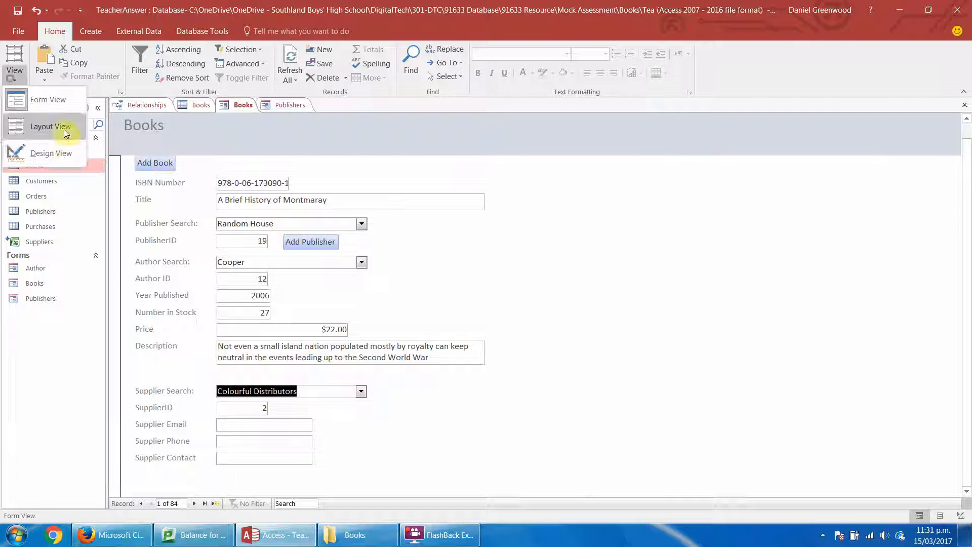
{"action": "left_click", "coordinate": [53, 153]}
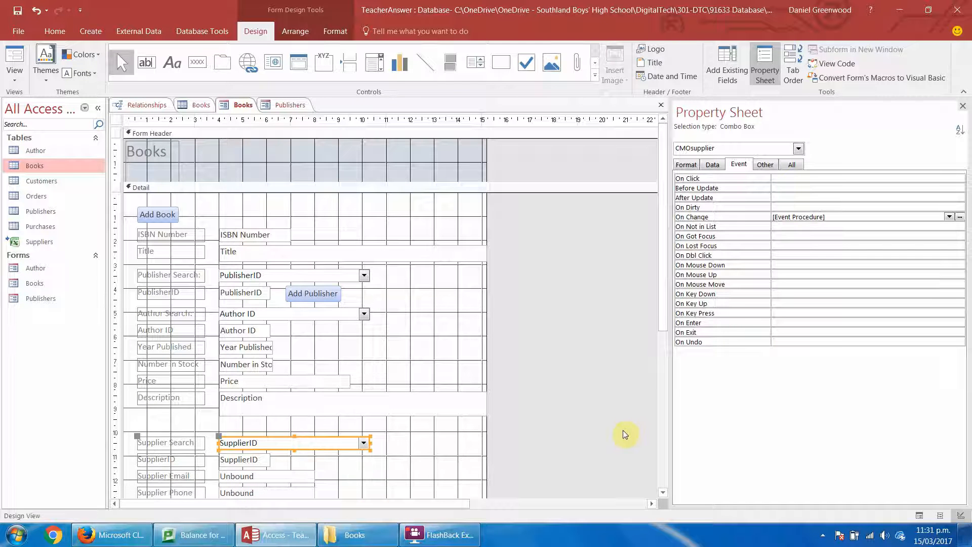
{"action": "left_click_drag", "start_coordinate": [662, 304], "coordinate": [664, 363]}
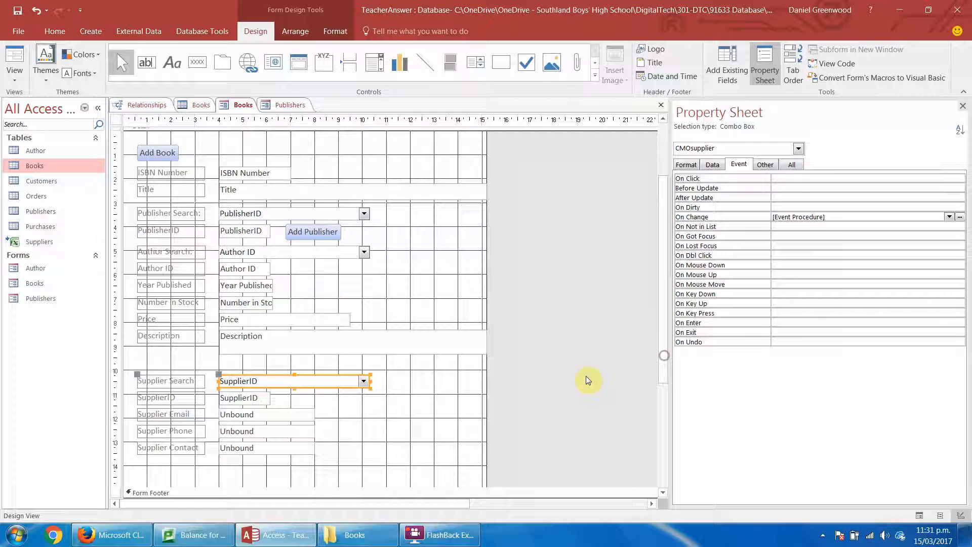
{"action": "left_click", "coordinate": [248, 447]}
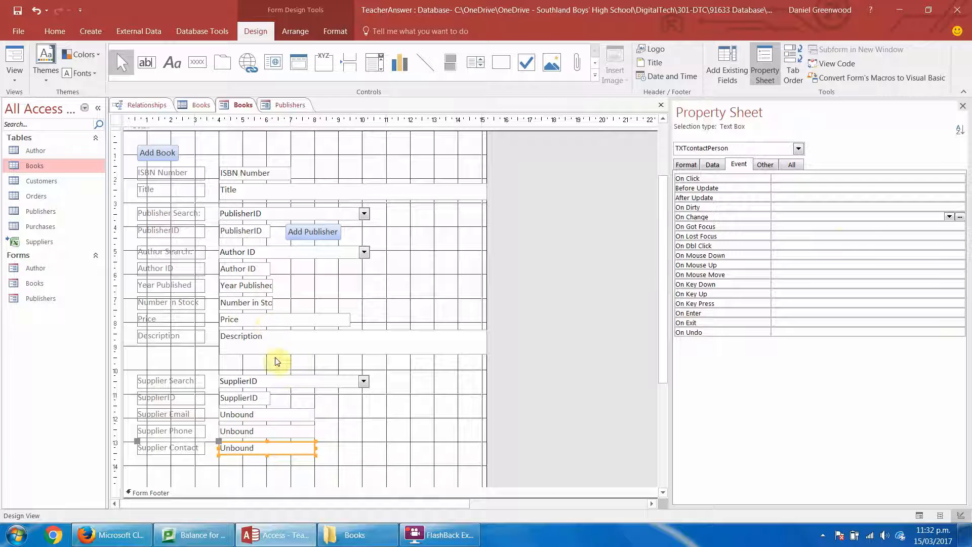
Open the Supplier Search combo box's change event procedure and duplicate the TXTphone assignment line directly below itself.
{"action": "left_click", "coordinate": [280, 379]}
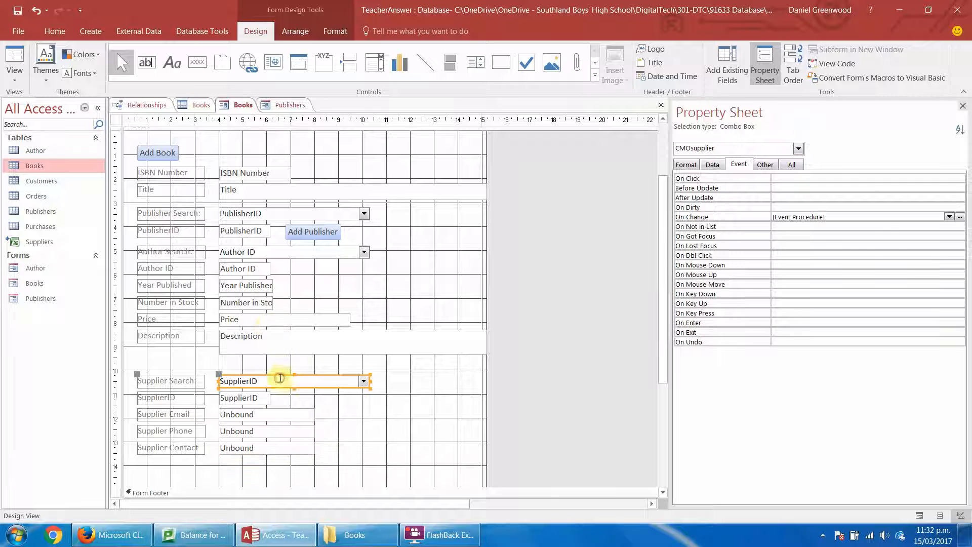
{"action": "left_click", "coordinate": [958, 226]}
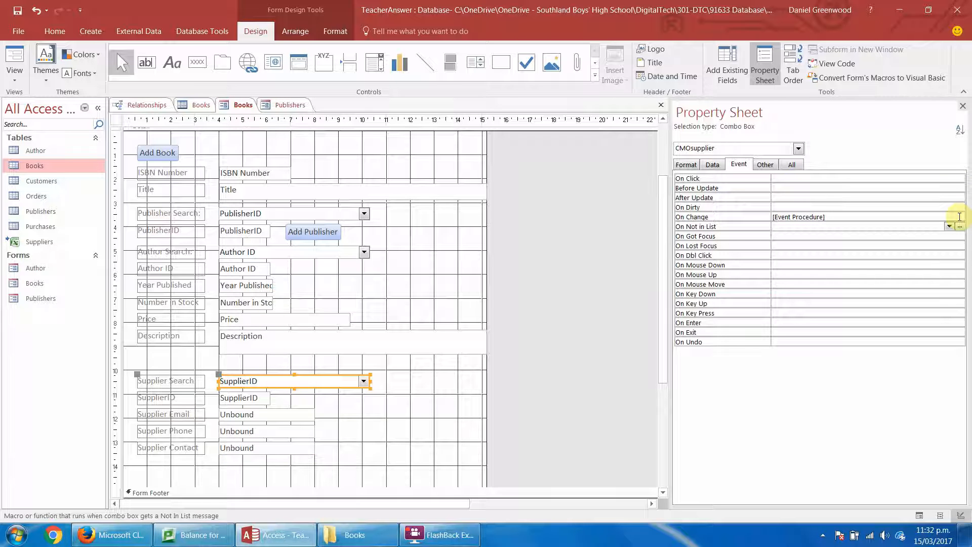
{"action": "left_click", "coordinate": [959, 217]}
{"action": "left_click", "coordinate": [960, 217]}
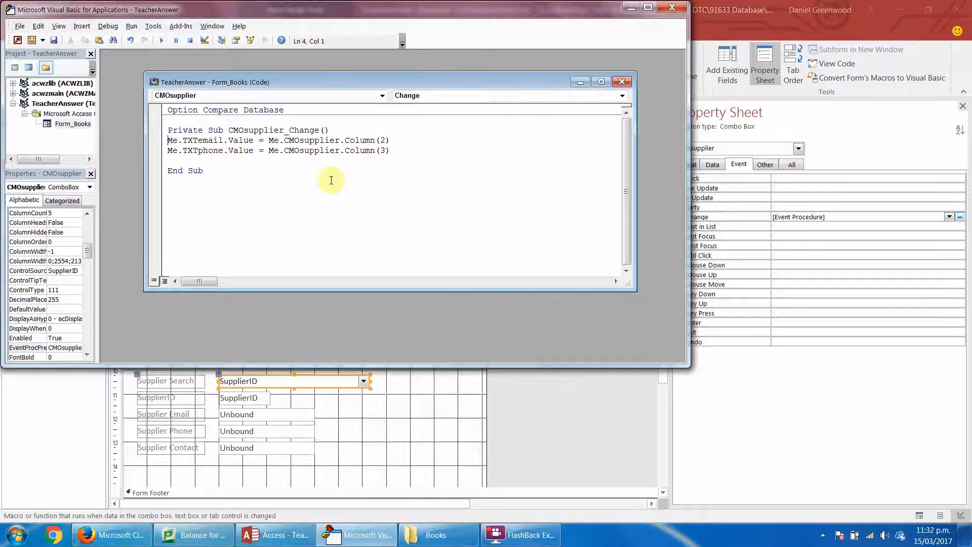
{"action": "left_click", "coordinate": [169, 150]}
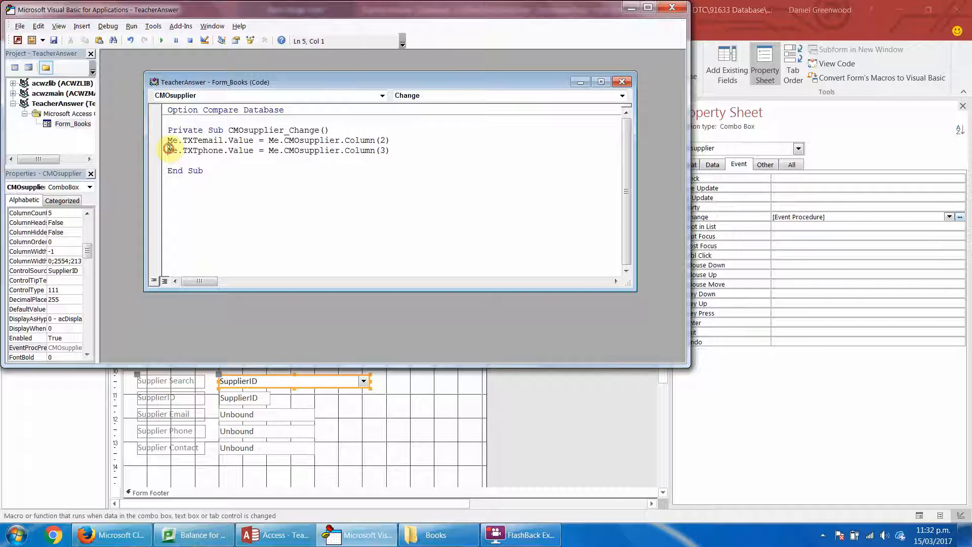
{"action": "left_click_drag", "start_coordinate": [169, 150], "coordinate": [436, 152]}
{"action": "key", "text": "ctrl+c"}
{"action": "key", "text": "End"}
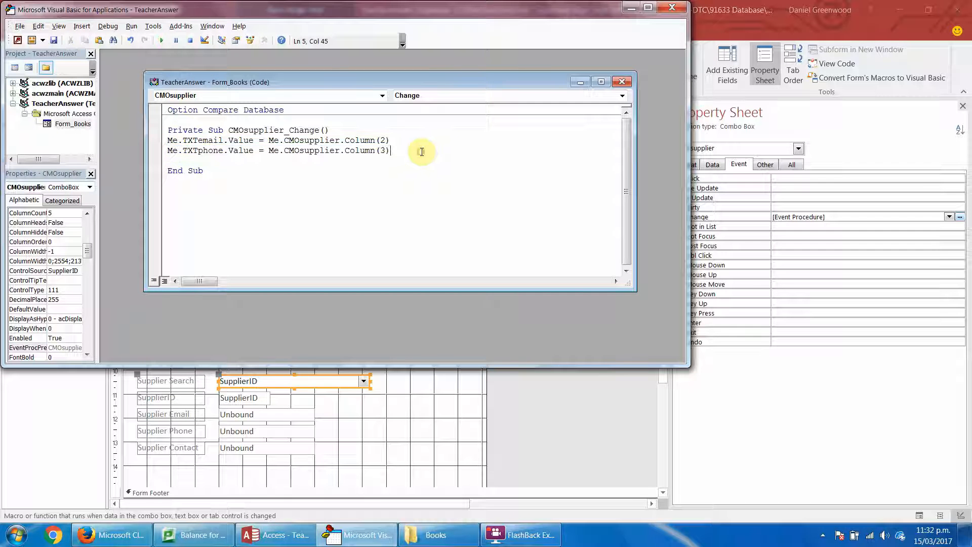
{"action": "key", "text": "Return"}
{"action": "key", "text": "ctrl+v"}
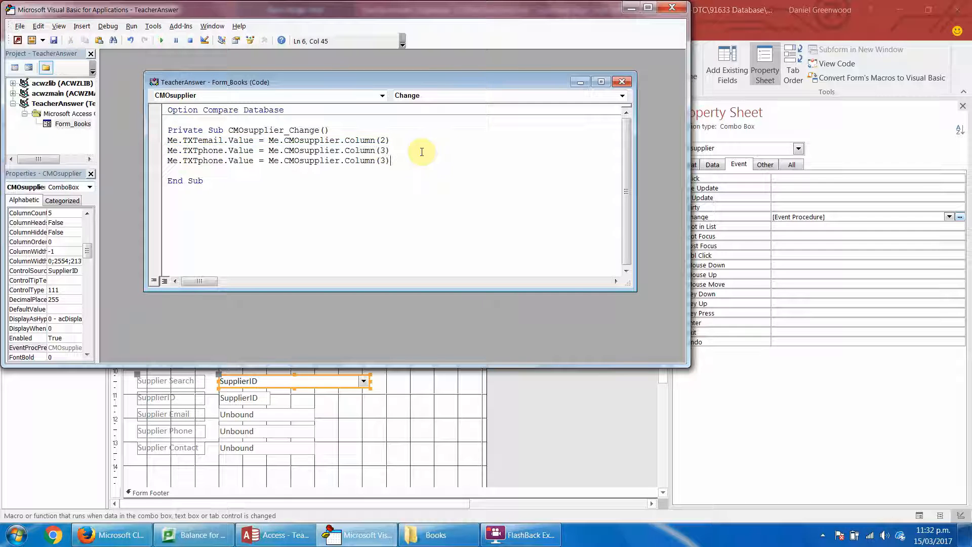
Change the control name in the duplicated line to TXTcontactPerson and close the code editor.
{"action": "double_click", "coordinate": [223, 161]}
{"action": "type", "text": "TXTcontac"}
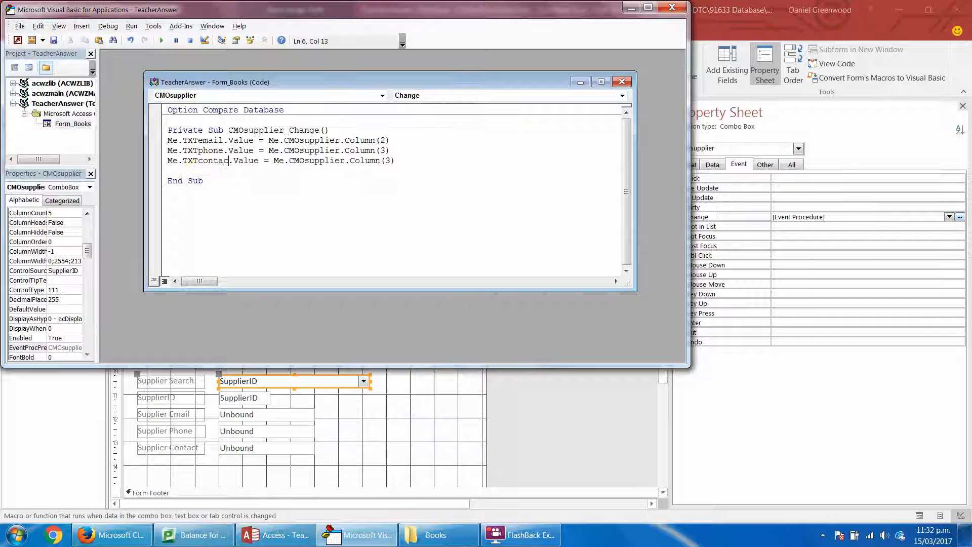
{"action": "type", "text": "tPer"}
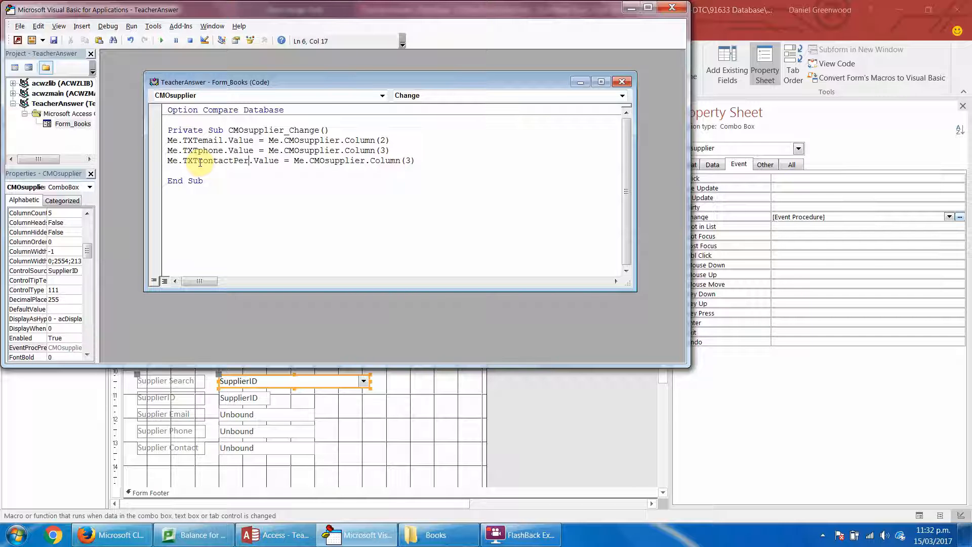
{"action": "type", "text": "son"}
{"action": "left_click", "coordinate": [273, 172]}
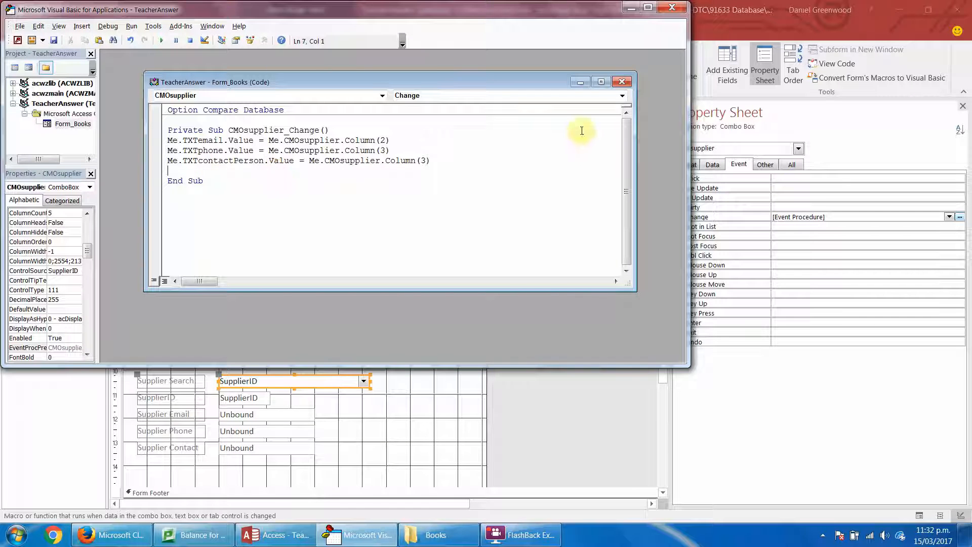
{"action": "left_click", "coordinate": [673, 7]}
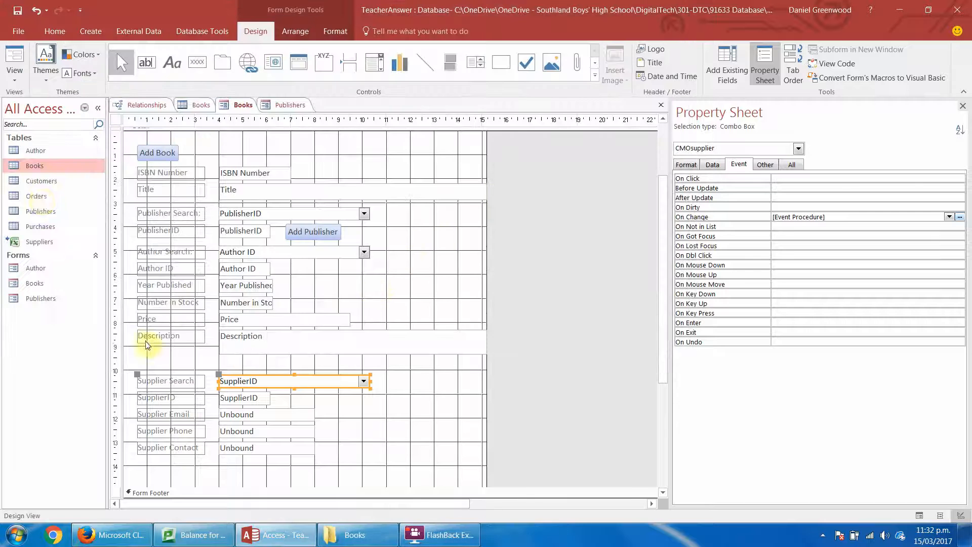
Test the Books form in Form View by choosing Colourful Distributors in Supplier Search and check the Supplier Contact box.
{"action": "left_click", "coordinate": [14, 61]}
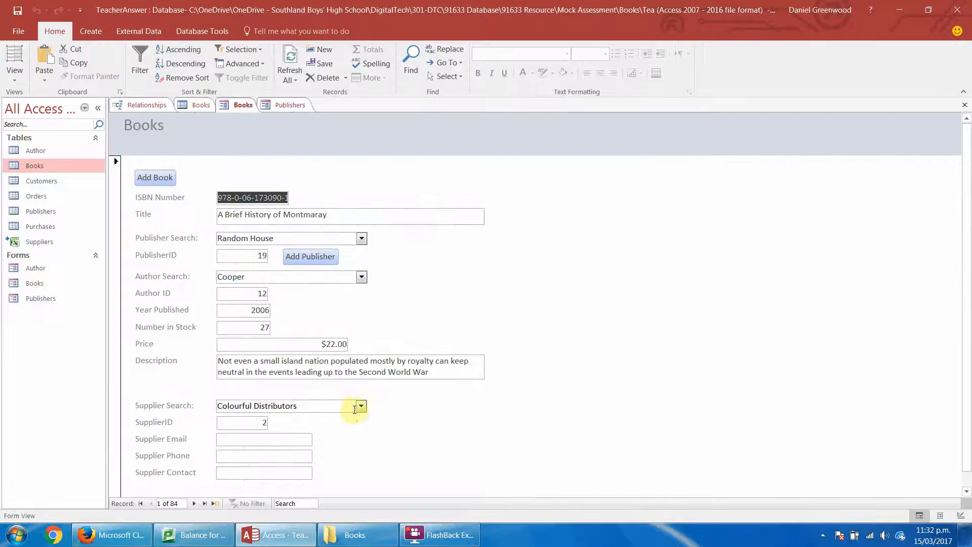
{"action": "left_click", "coordinate": [361, 407]}
{"action": "left_click", "coordinate": [349, 423]}
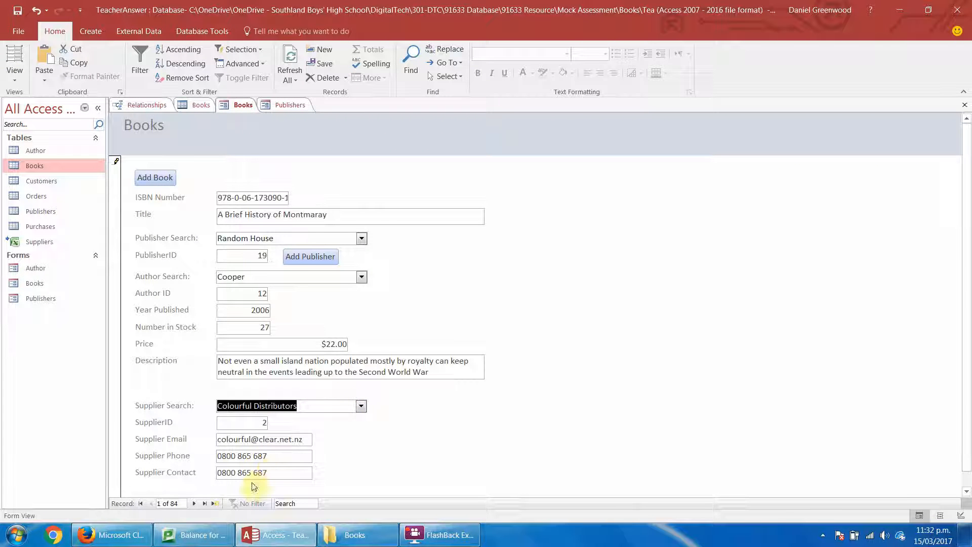
{"action": "left_click", "coordinate": [275, 470]}
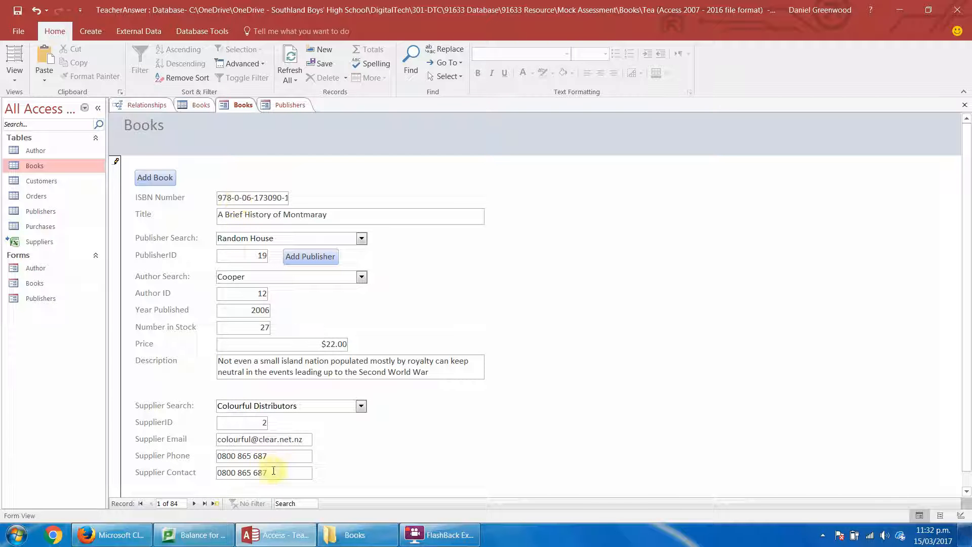
Reopen the supplier change event code in Design View, set the TXTcontactPerson line to Column(4), and close the code editor.
{"action": "left_click", "coordinate": [15, 76]}
{"action": "left_click", "coordinate": [39, 153]}
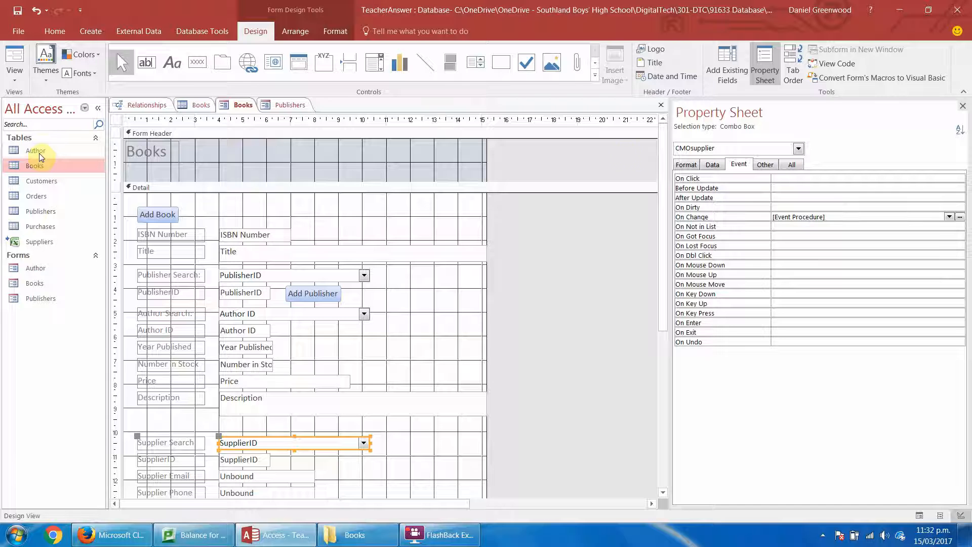
{"action": "left_click", "coordinate": [960, 217]}
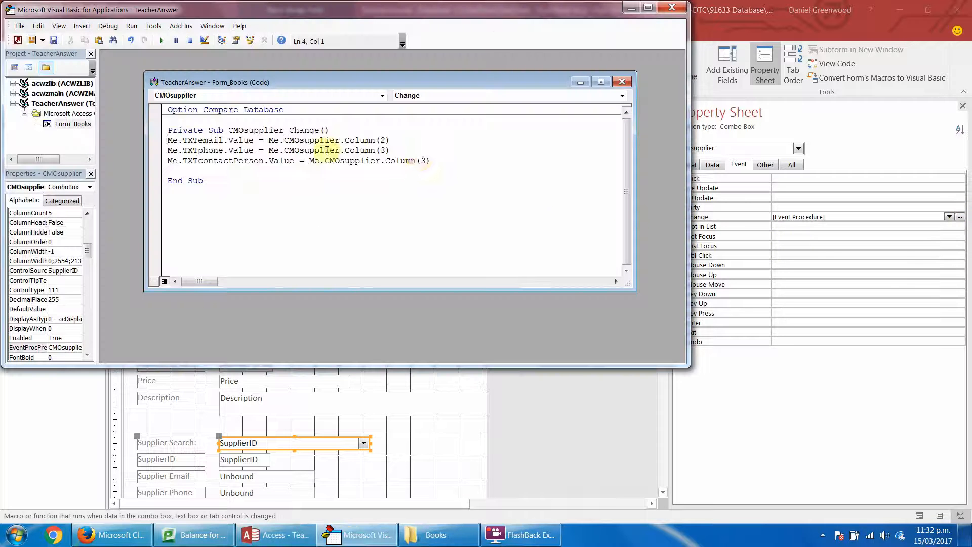
{"action": "left_click", "coordinate": [424, 160]}
{"action": "key", "text": "BackSpace"}
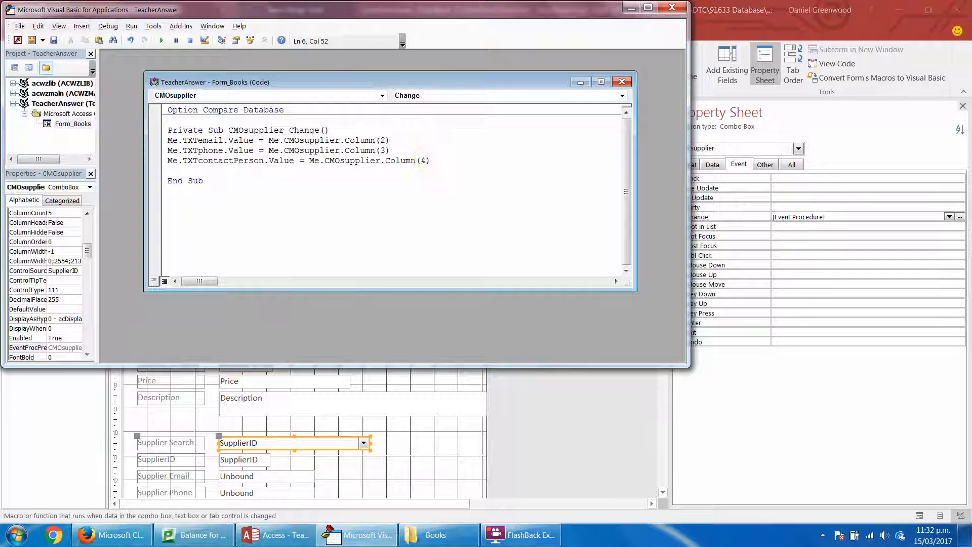
{"action": "type", "text": "4"}
{"action": "left_click", "coordinate": [671, 10]}
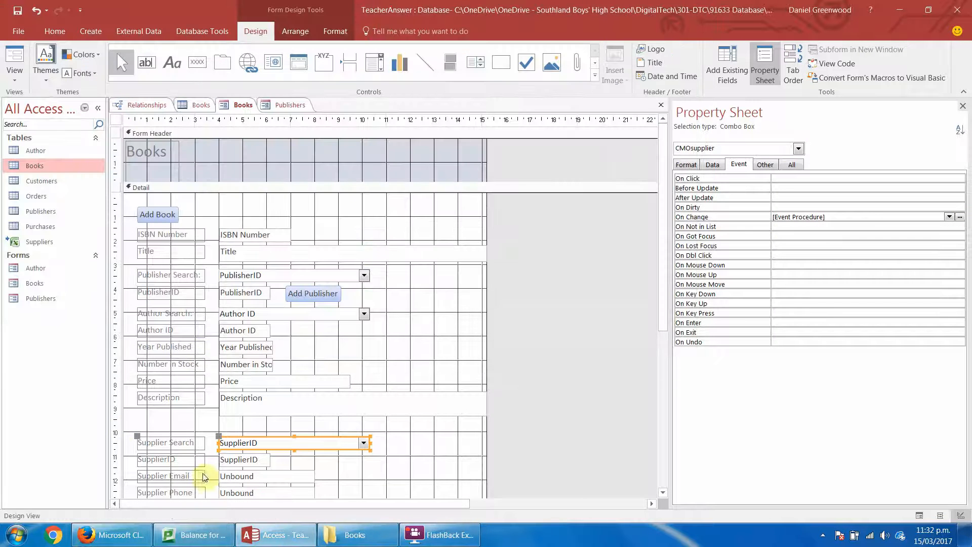
Test the Books form in Form View by choosing Crysital Distributors and Colourful Distributors in Supplier Search, checking the supplier text boxes.
{"action": "left_click", "coordinate": [389, 465]}
{"action": "left_click", "coordinate": [15, 60]}
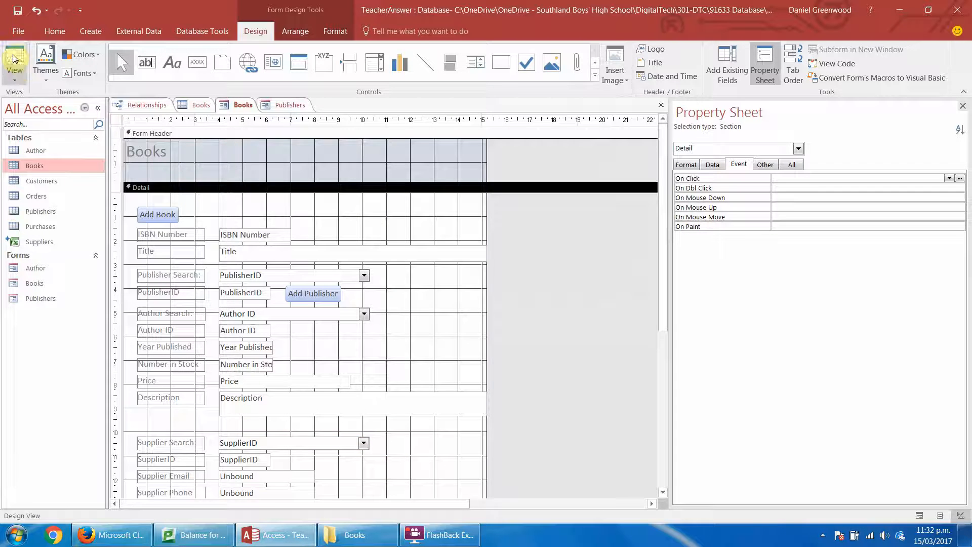
{"action": "left_click", "coordinate": [361, 405]}
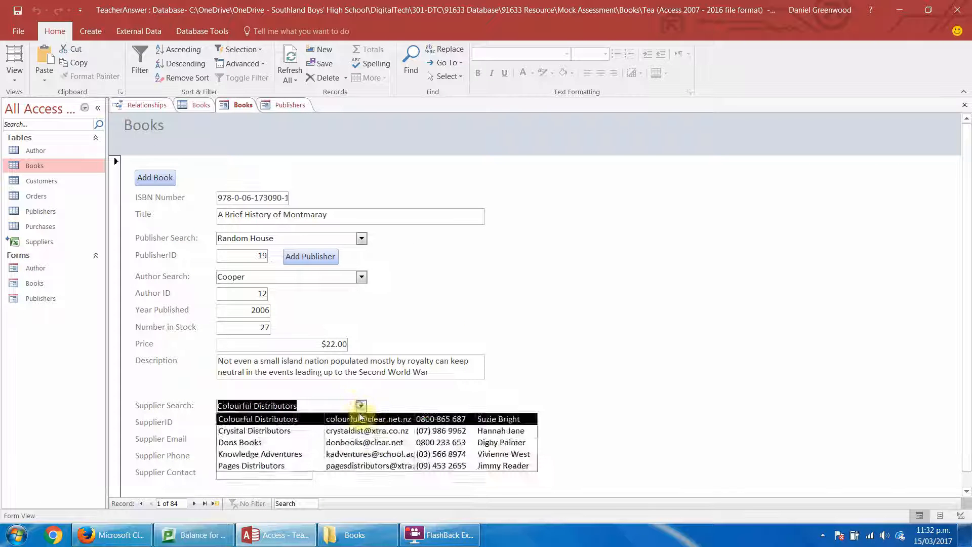
{"action": "left_click", "coordinate": [347, 431]}
{"action": "left_click", "coordinate": [361, 406]}
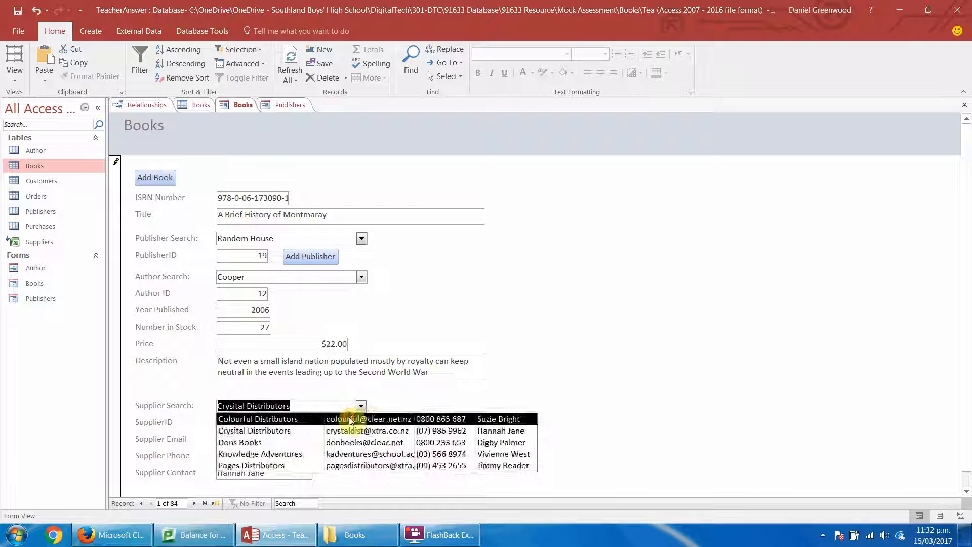
{"action": "left_click", "coordinate": [350, 420]}
{"action": "scroll", "coordinate": [968, 278], "scroll_direction": "down", "scroll_amount": 1}
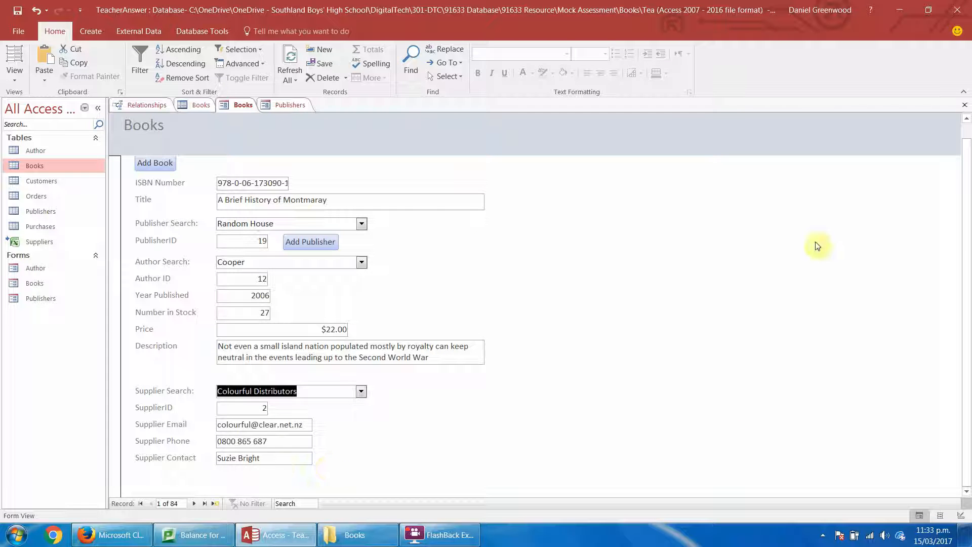
{"action": "left_click_drag", "start_coordinate": [968, 238], "coordinate": [968, 213]}
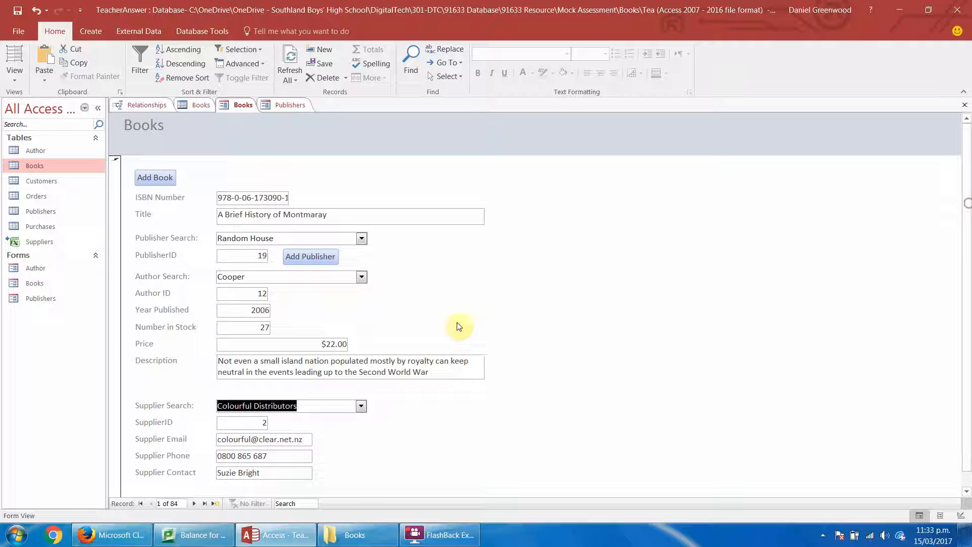
Add a new book record with an ISBN Number made up of 2s and the title "testing more".
{"action": "left_click", "coordinate": [155, 177]}
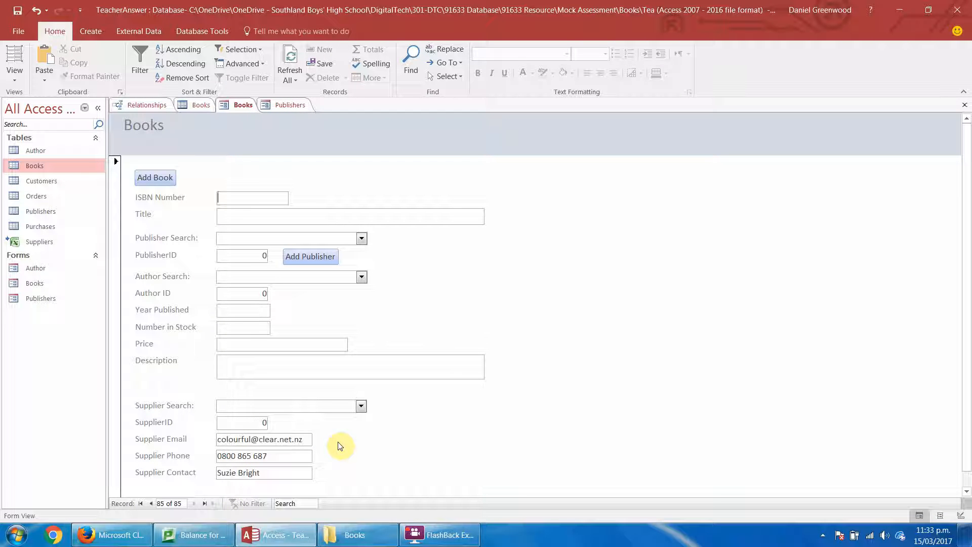
{"action": "type", "text": "2222222222222"}
{"action": "key", "text": "Tab"}
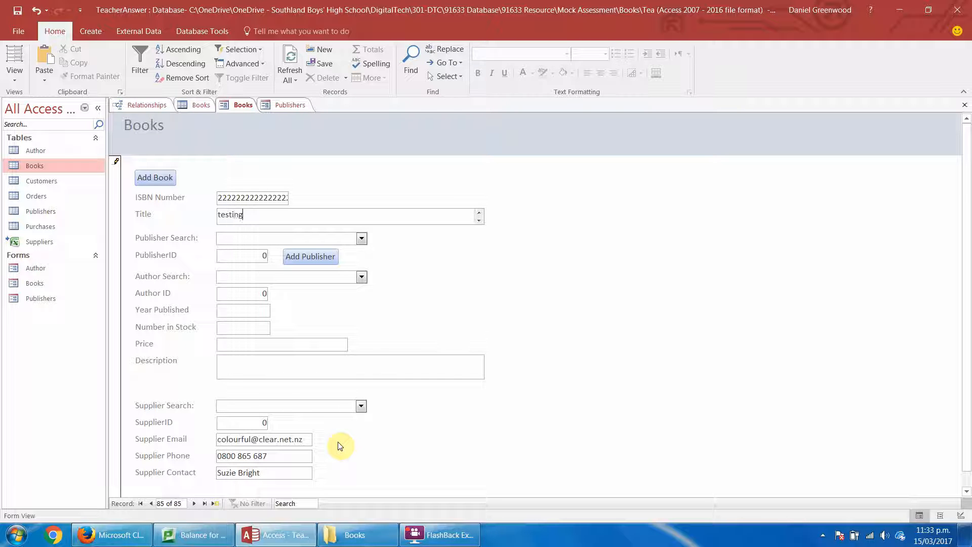
{"action": "key", "text": "Tab"}
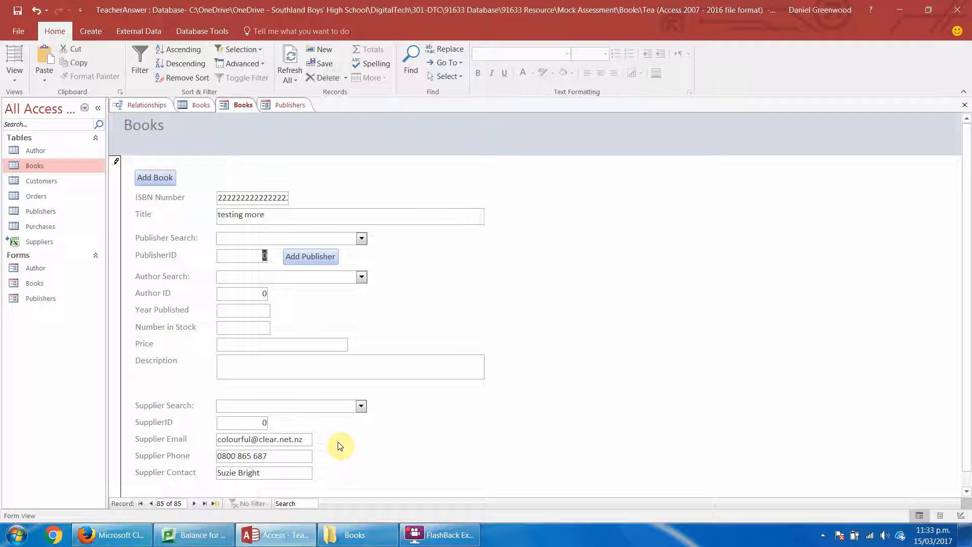
Choose Epicness in Publisher Search and the first Bray, Libba entry in Author Search for the new book.
{"action": "left_click", "coordinate": [361, 238]}
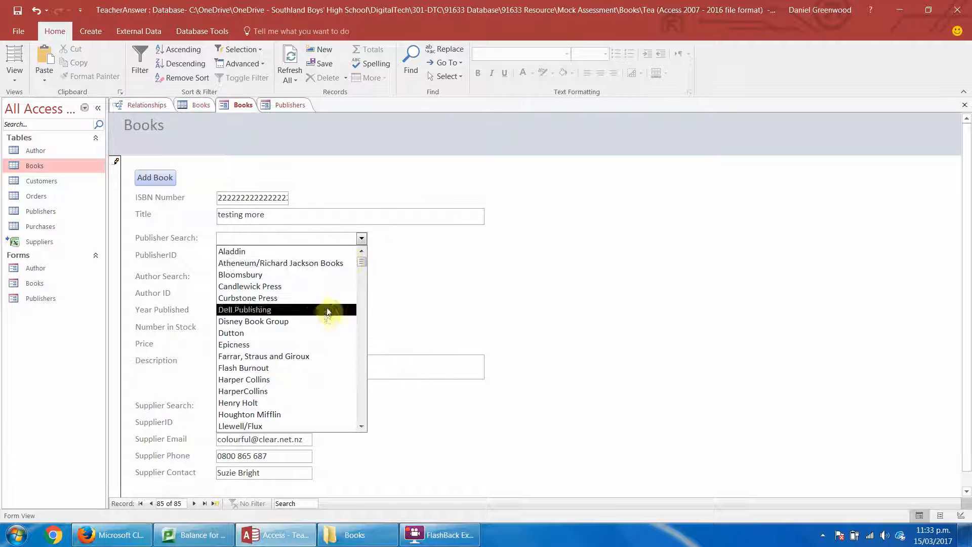
{"action": "left_click", "coordinate": [319, 344]}
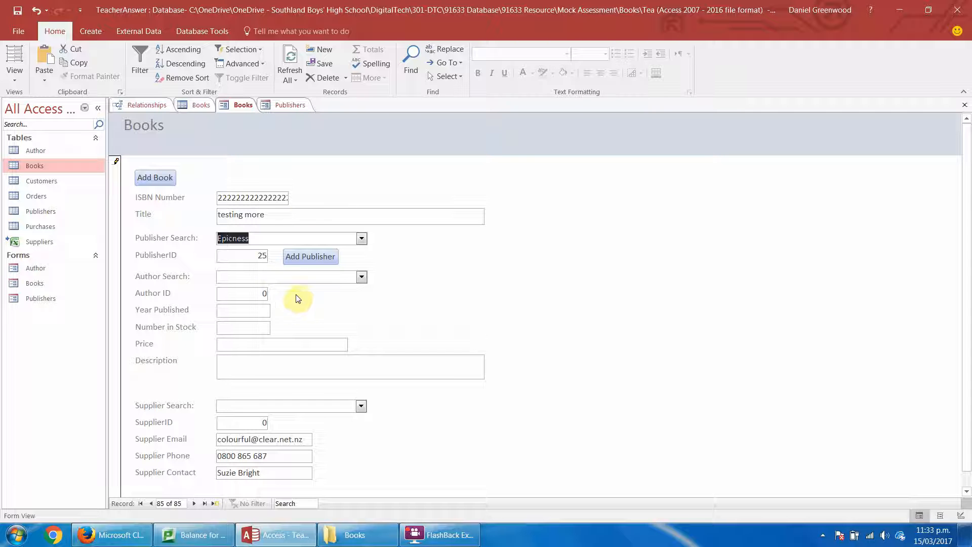
{"action": "left_click", "coordinate": [362, 277]}
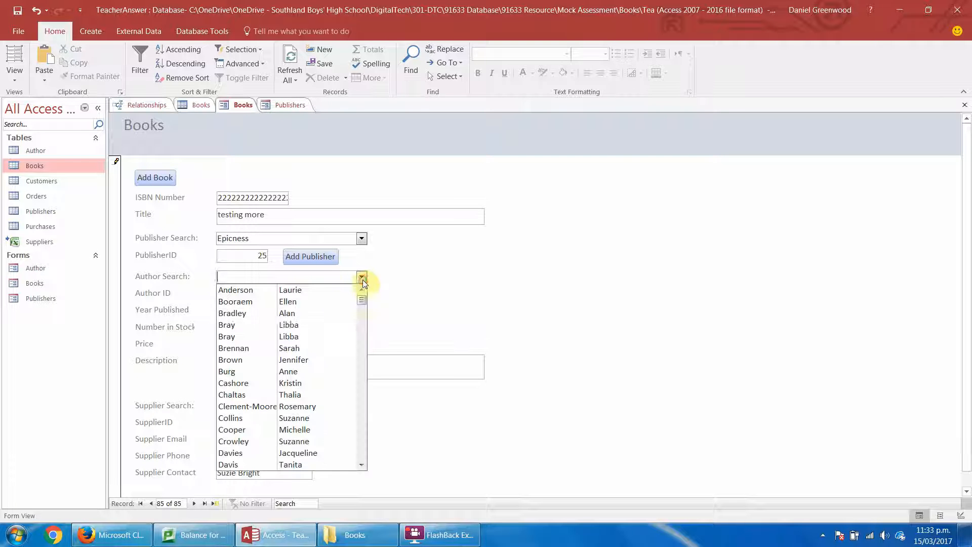
{"action": "left_click", "coordinate": [324, 329]}
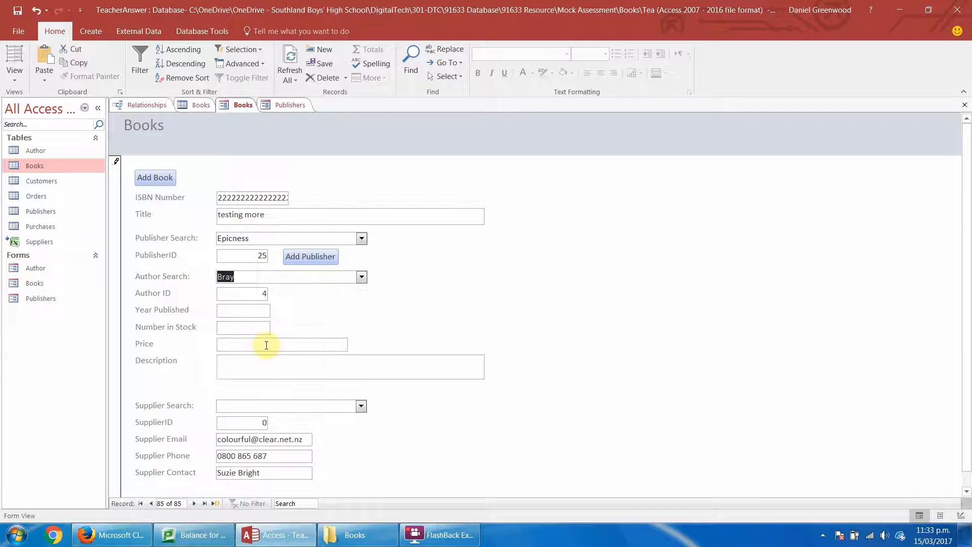
Set the new book's year published to 2018, number in stock to 1, price to $10,000.00 and description to "Wow".
{"action": "left_click", "coordinate": [241, 310]}
{"action": "type", "text": "2018"}
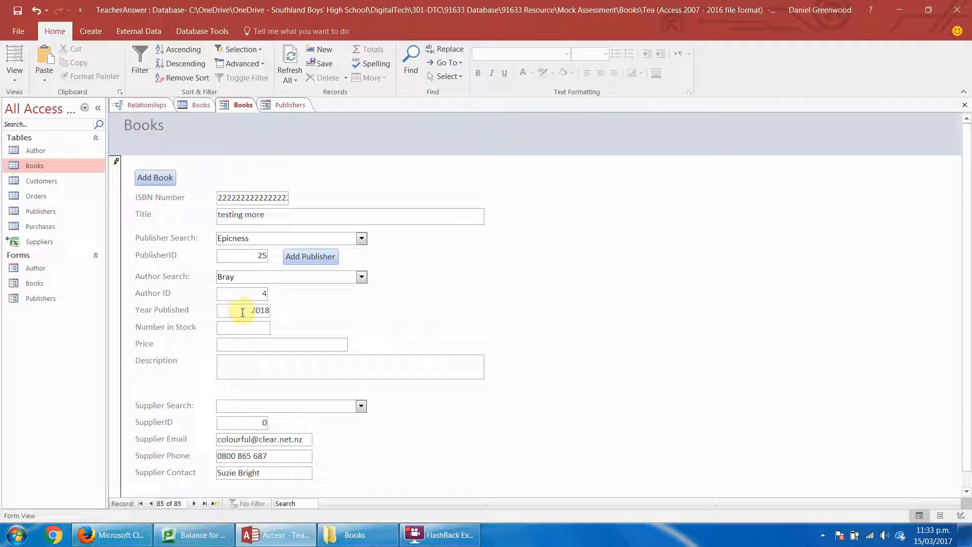
{"action": "key", "text": "Tab"}
{"action": "key", "text": "Tab"}
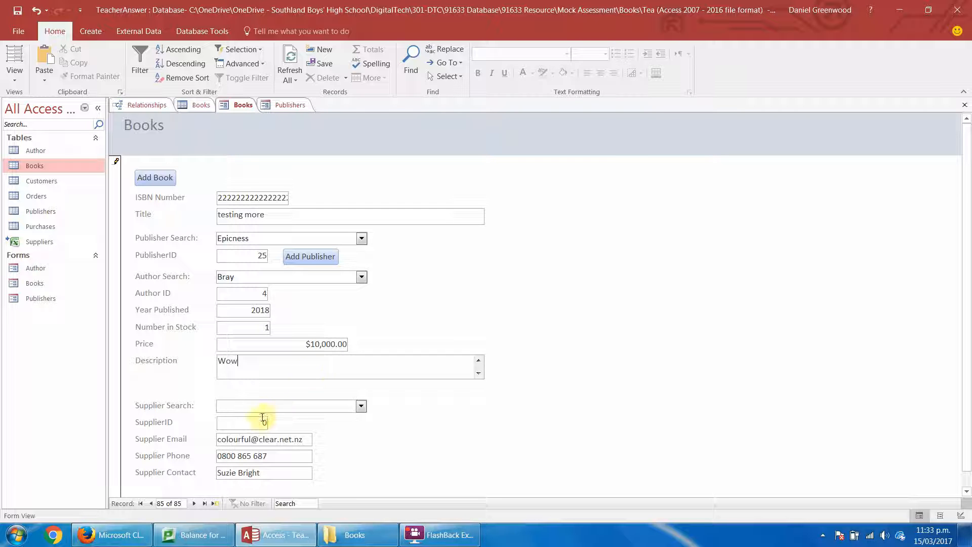
Choose Pages Distributors in Supplier Search for the new book and review the filled-in form.
{"action": "left_click", "coordinate": [361, 406]}
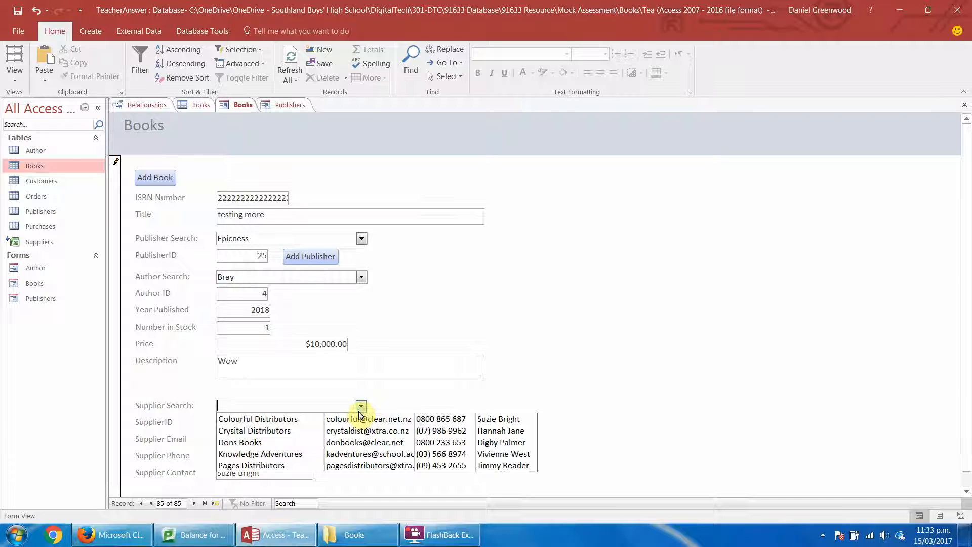
{"action": "left_click", "coordinate": [317, 464]}
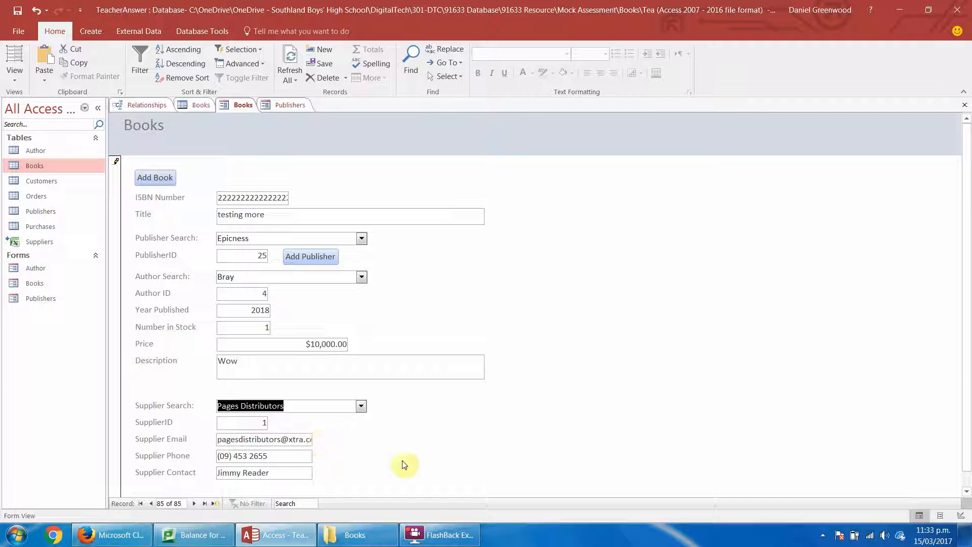
{"action": "left_click_drag", "start_coordinate": [967, 276], "coordinate": [931, 322]}
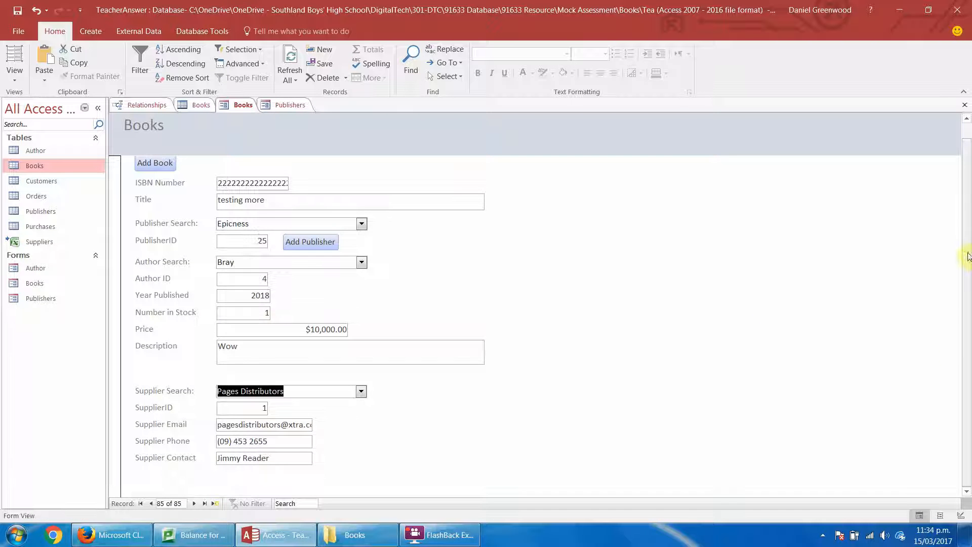
{"action": "left_click_drag", "start_coordinate": [967, 251], "coordinate": [969, 171]}
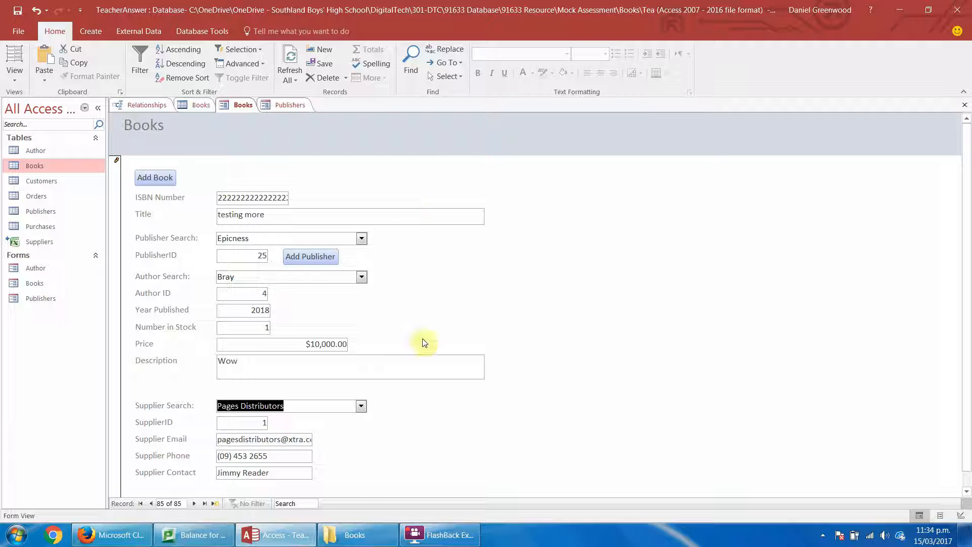